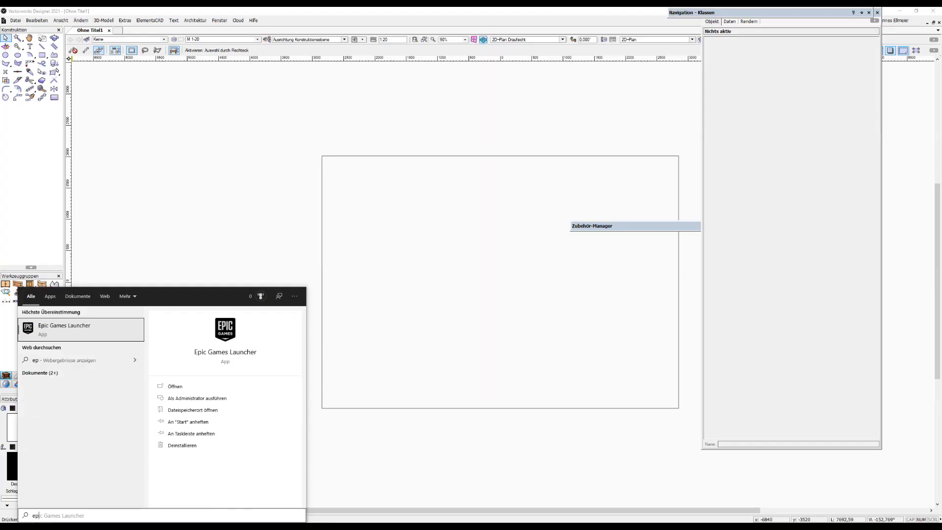
Step: Install Twinmotion EDU 2021.1 from the Epic Games Launcher's Unreal Engine section, accepting the EULA, and launch it
left_click(97, 334)
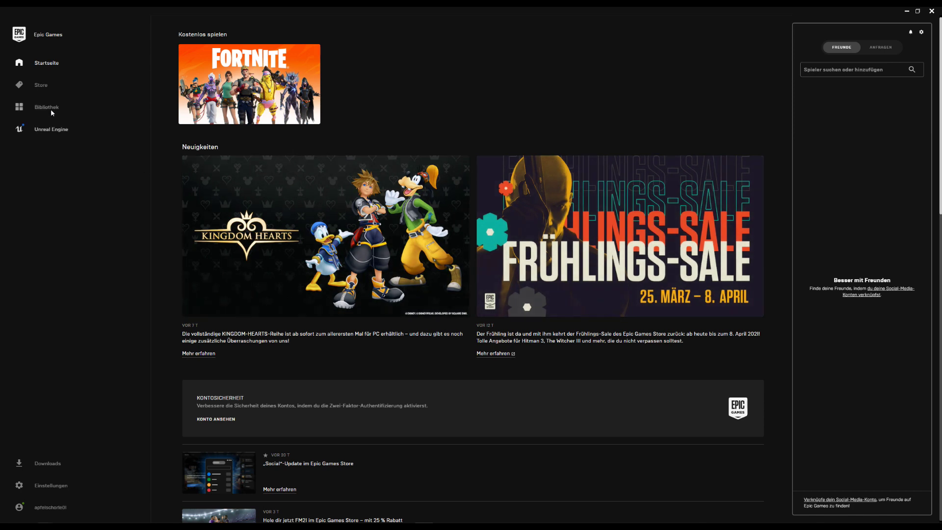
left_click(56, 129)
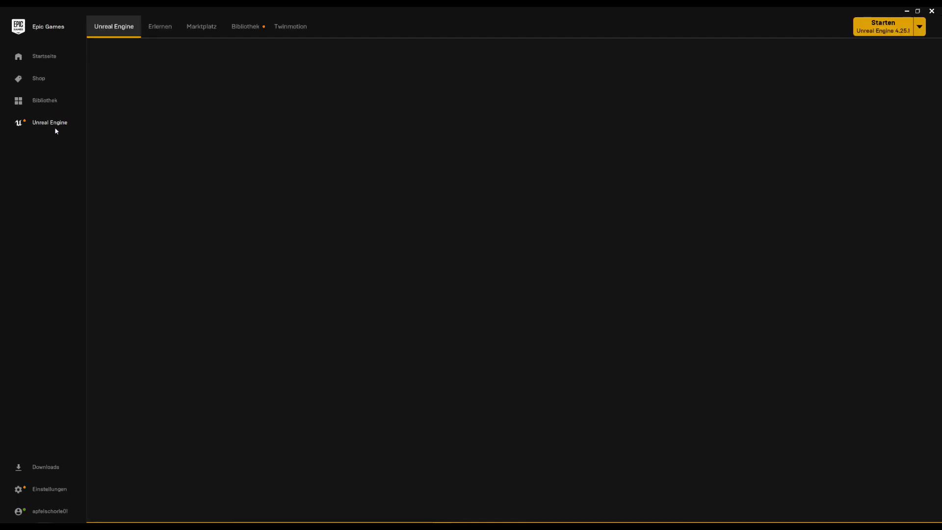
left_click(296, 27)
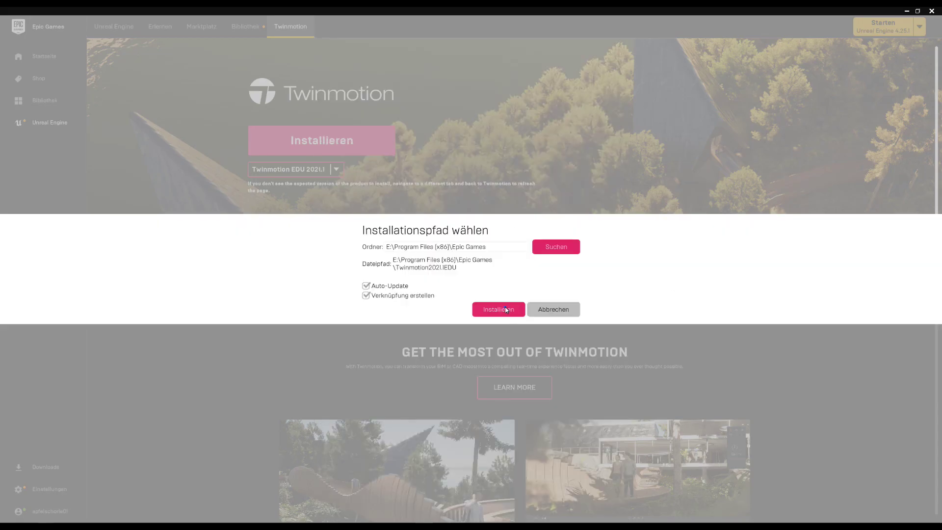
left_click(506, 309)
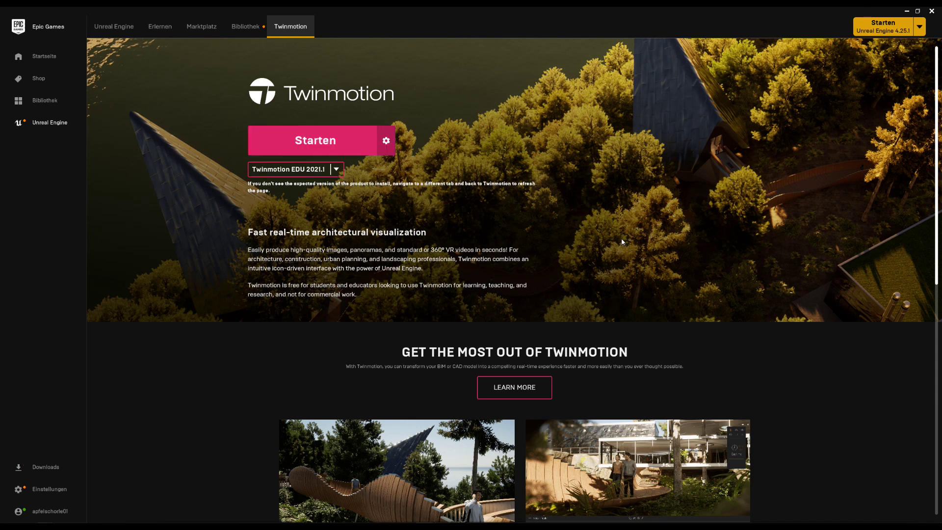
left_click(327, 140)
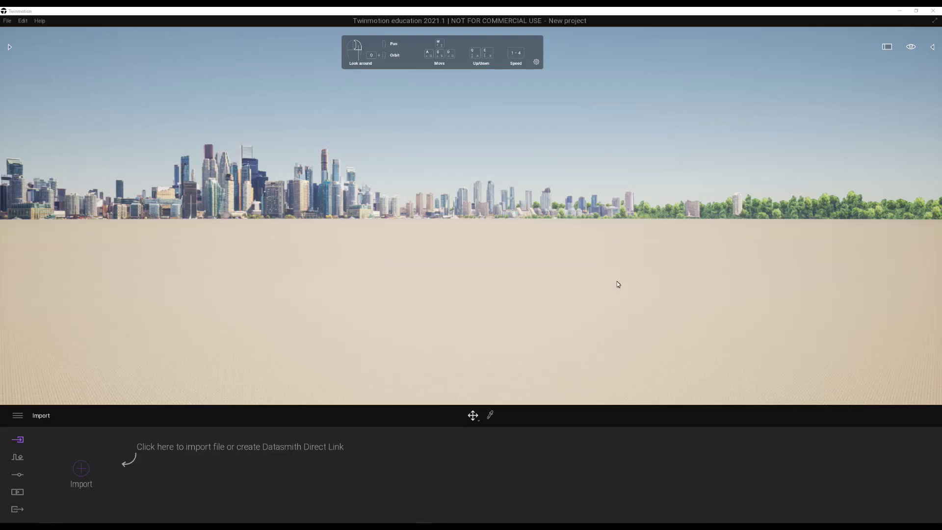
Step: Set the Twinmotion interface language to Deutsch in Preferences, then expand Custom paths under Settings
left_click(23, 21)
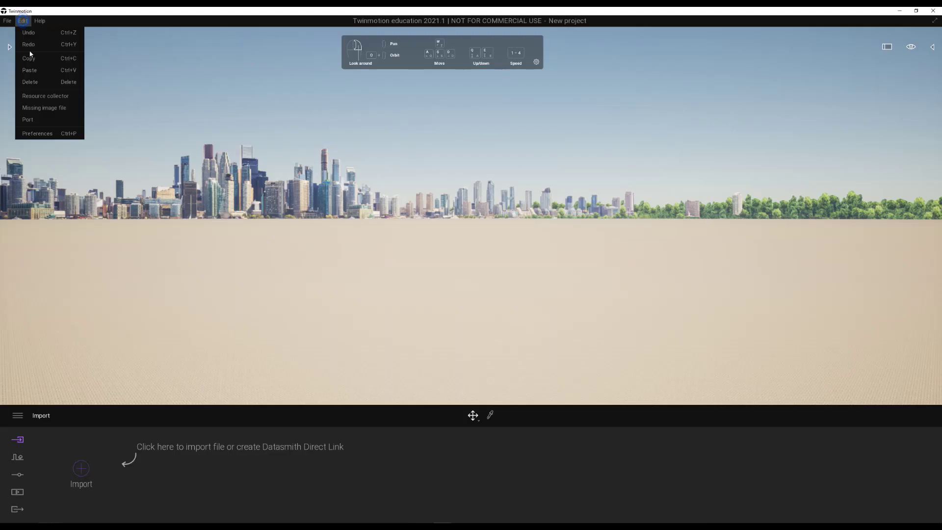
left_click(55, 126)
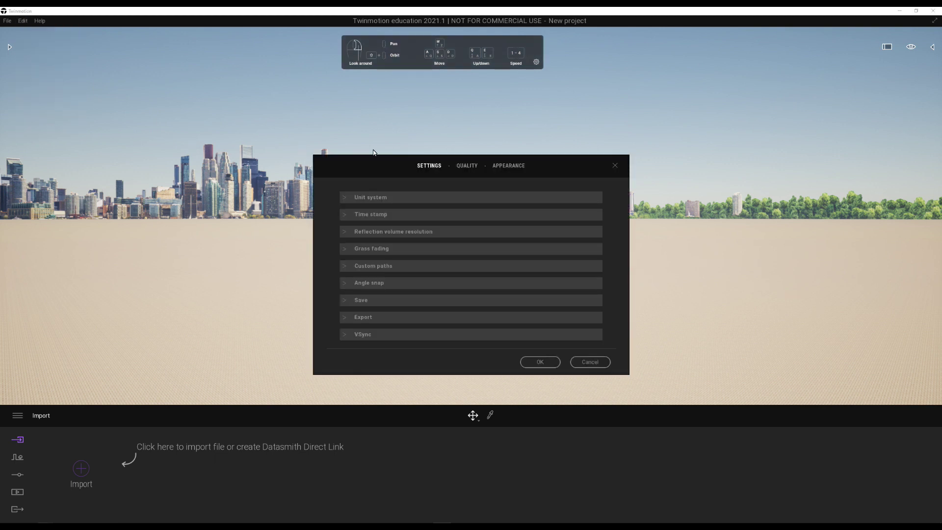
left_click(508, 167)
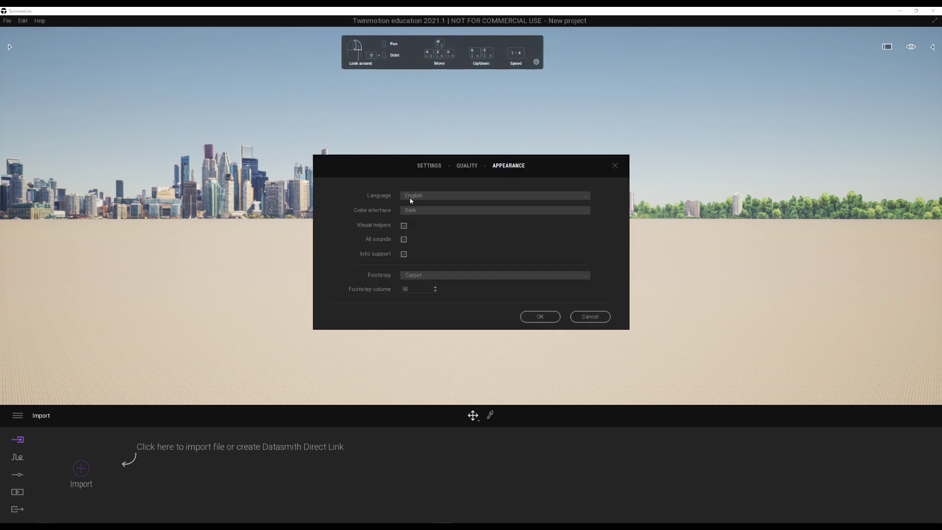
left_click(422, 195)
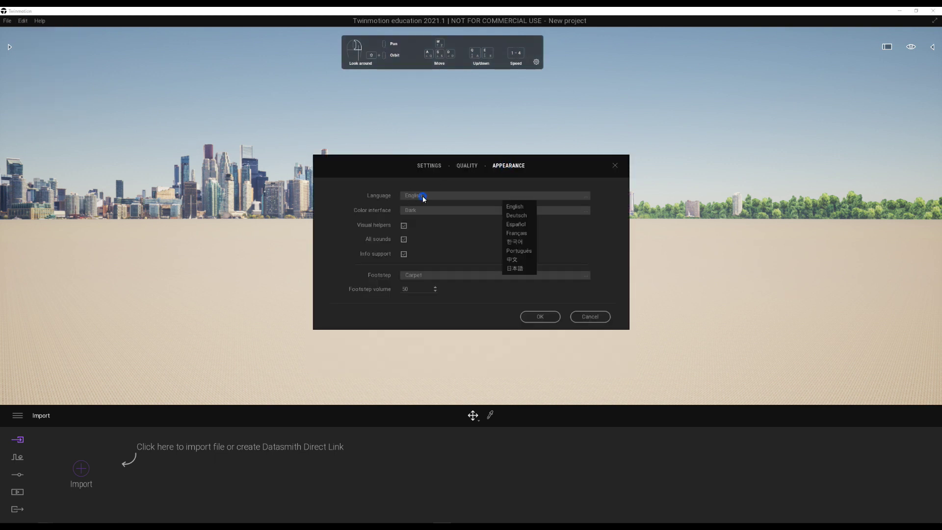
left_click(523, 216)
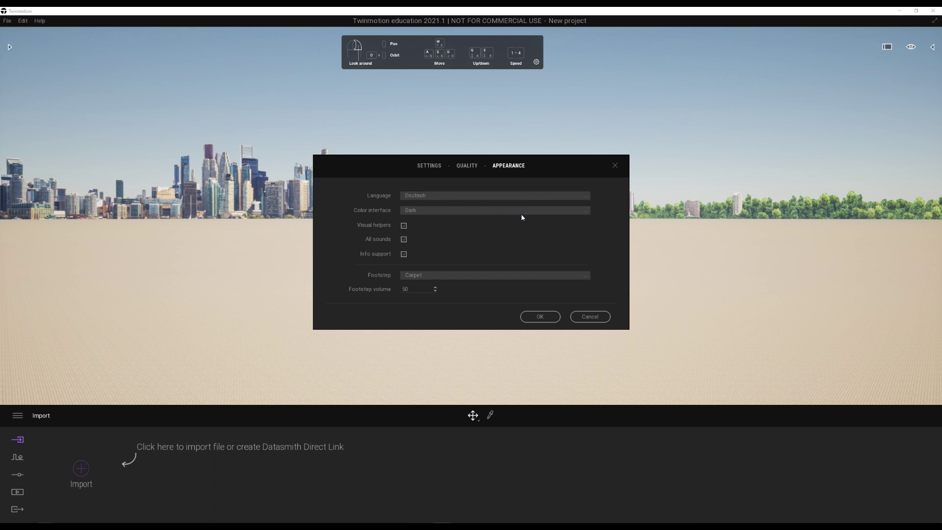
left_click(430, 167)
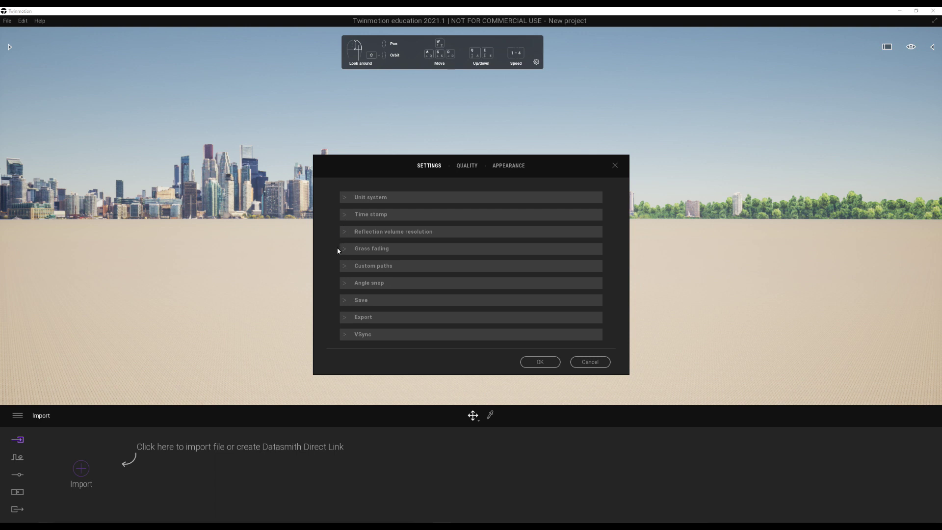
left_click(346, 267)
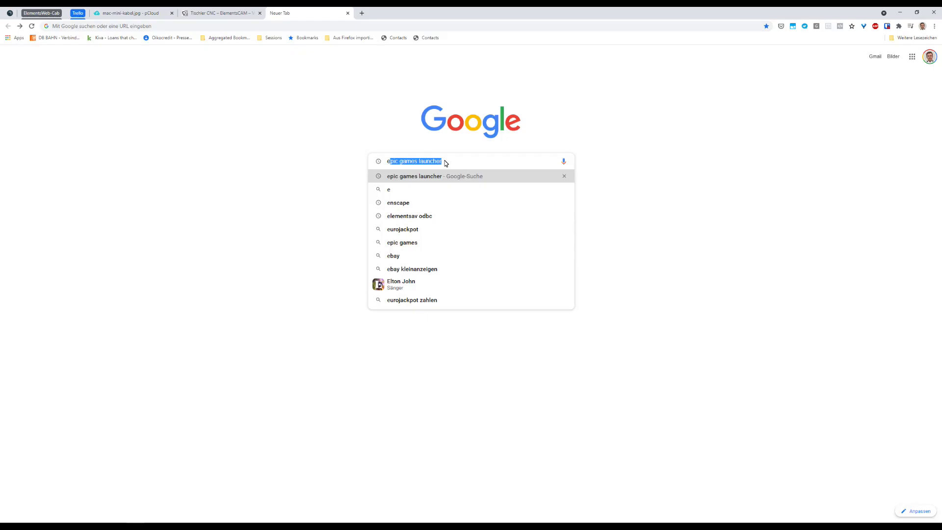
Step: Search Google for 'epic games launcher' and open the epicgames.com launcher download page
key("Return")
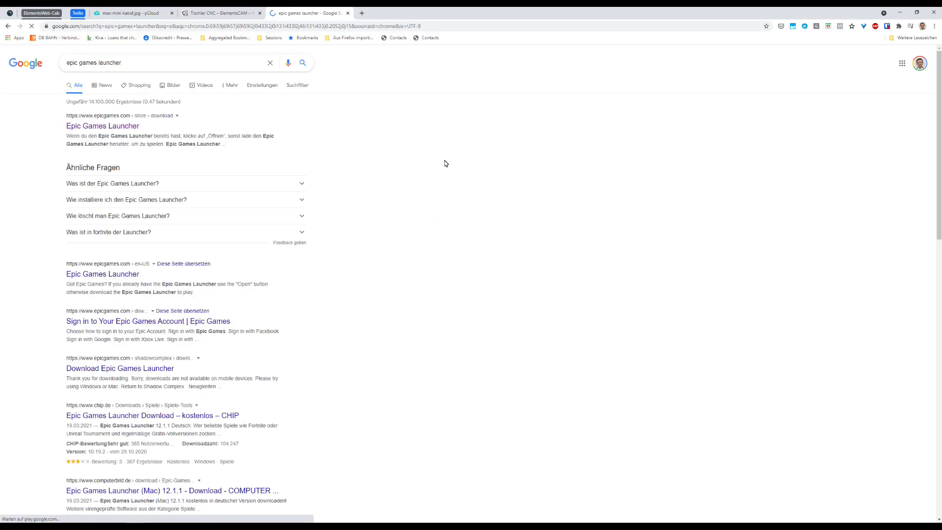
left_click(126, 125)
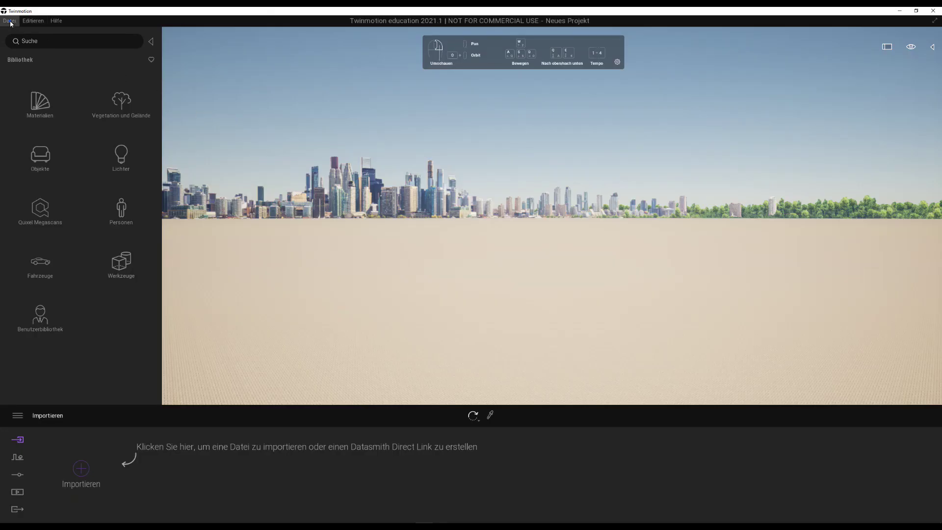
left_click(10, 22)
mouse_move(44, 69)
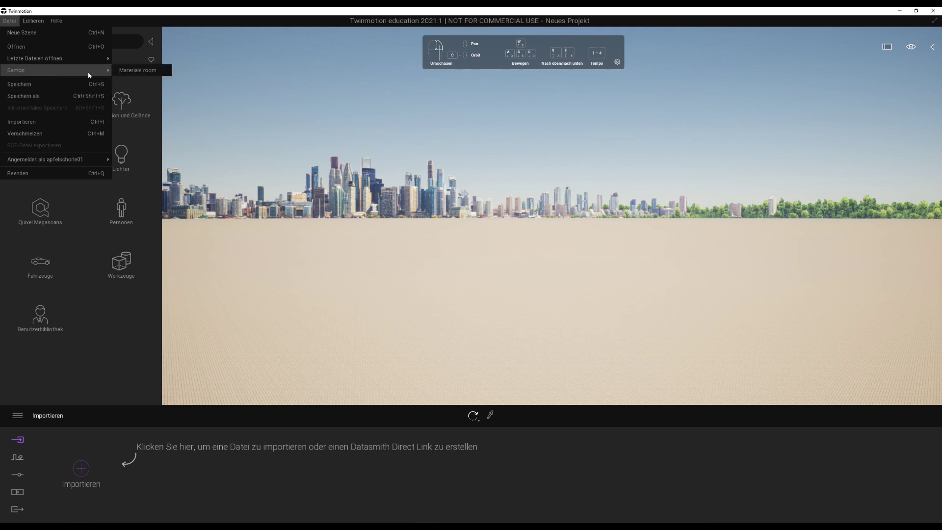
Step: Load the Materials room demo scene and move forward toward the material sample walls
left_click(154, 71)
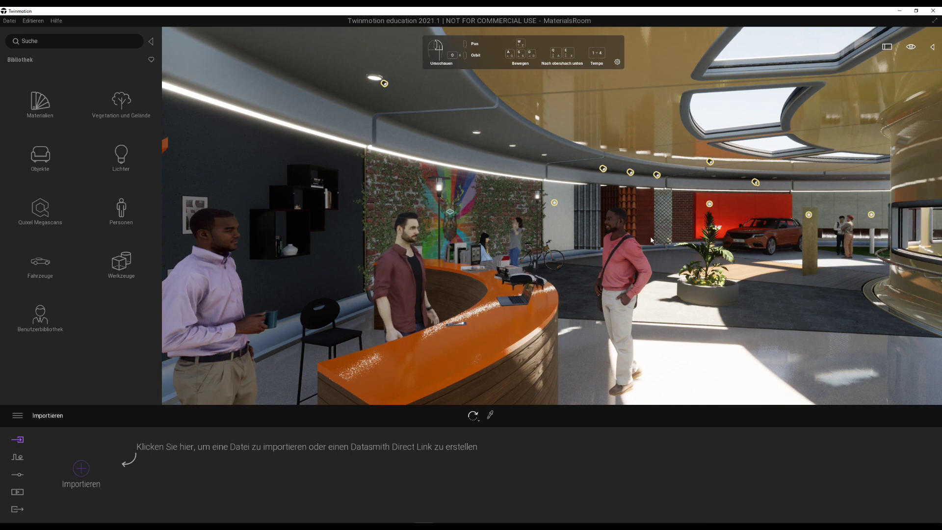
scroll(638, 279, "up", 2)
scroll(635, 289, "down", 2)
scroll(637, 287, "up", 3)
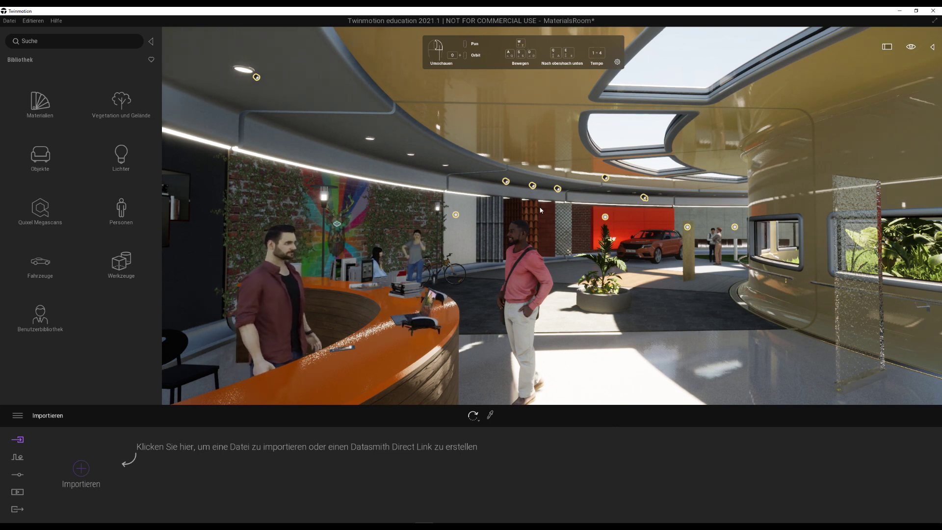
scroll(624, 325, "up", 2)
scroll(625, 325, "up", 2)
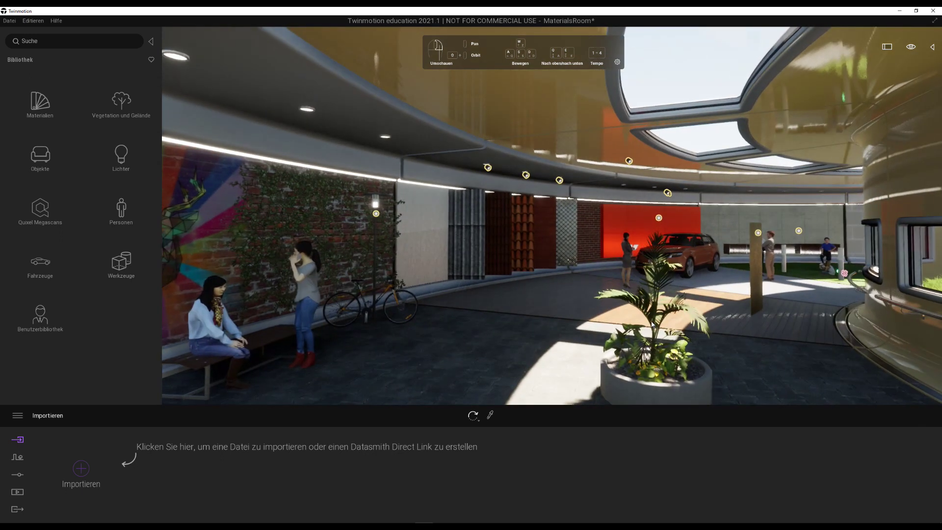
scroll(737, 319, "up", 2)
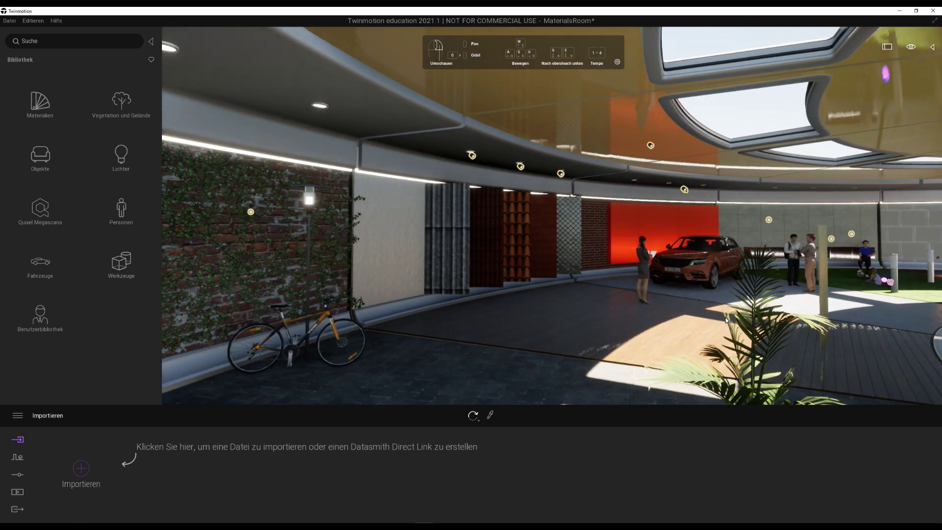
scroll(725, 317, "up", 2)
Step: Turn the view right, then back left toward the planter
key("Right")
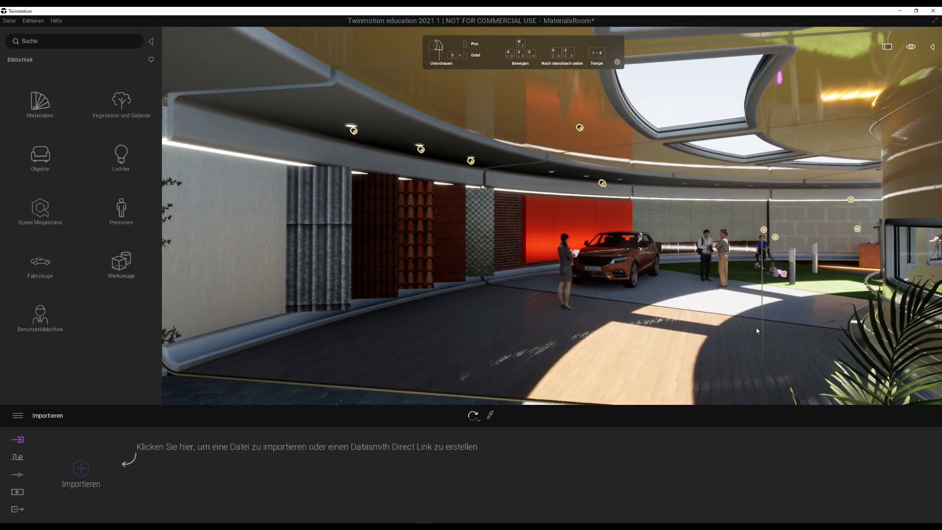
key("Right")
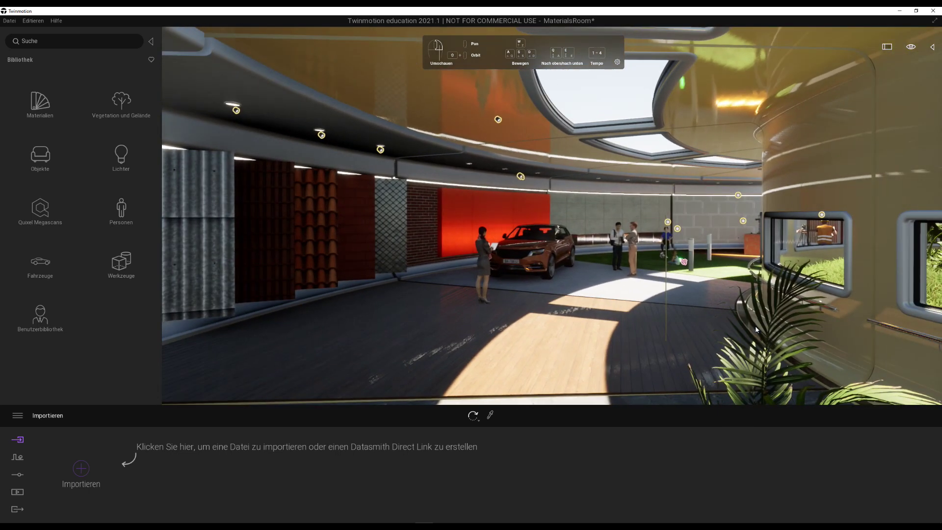
key("Left")
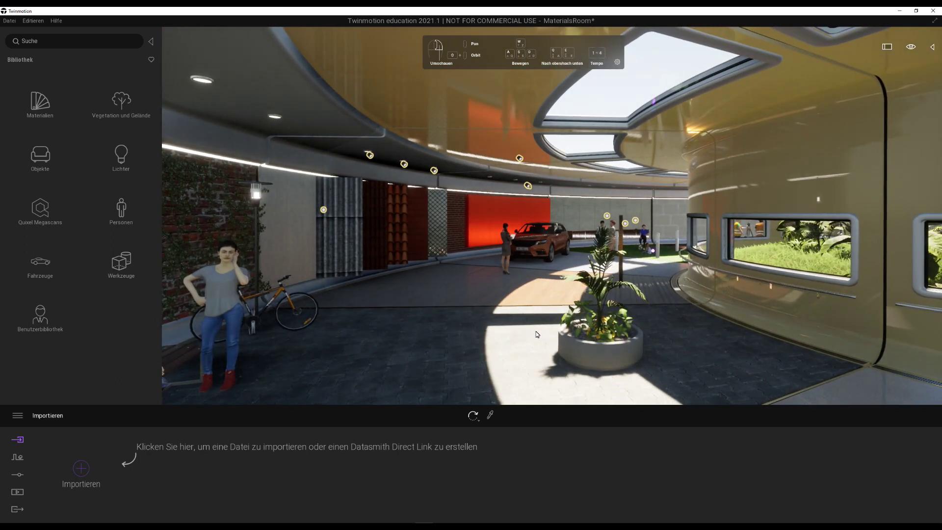
Step: Drag the Halfcut sticker material from Materialien > Glas into the scene
left_click(151, 42)
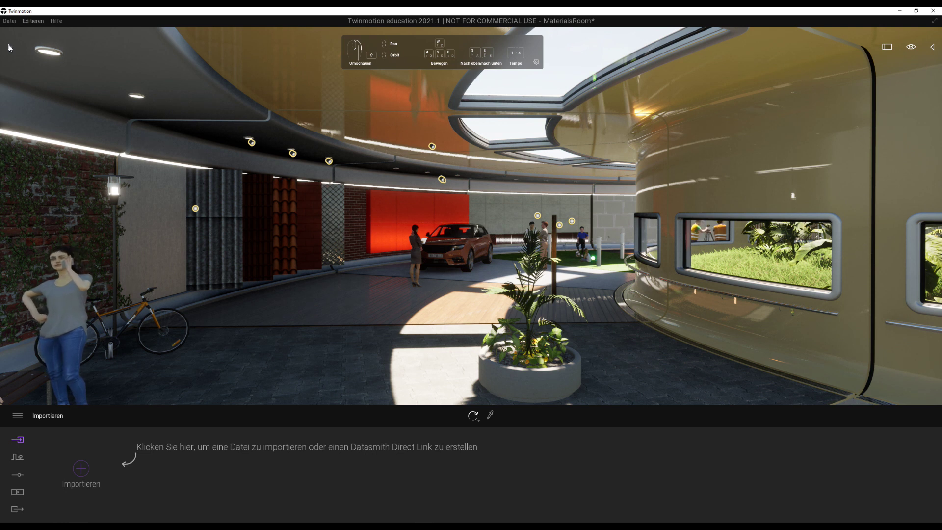
left_click(9, 48)
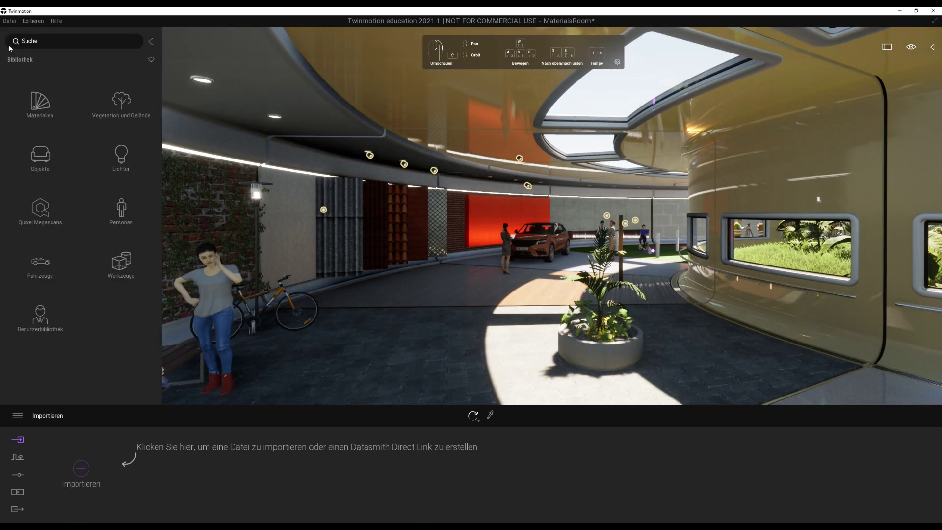
left_click(40, 109)
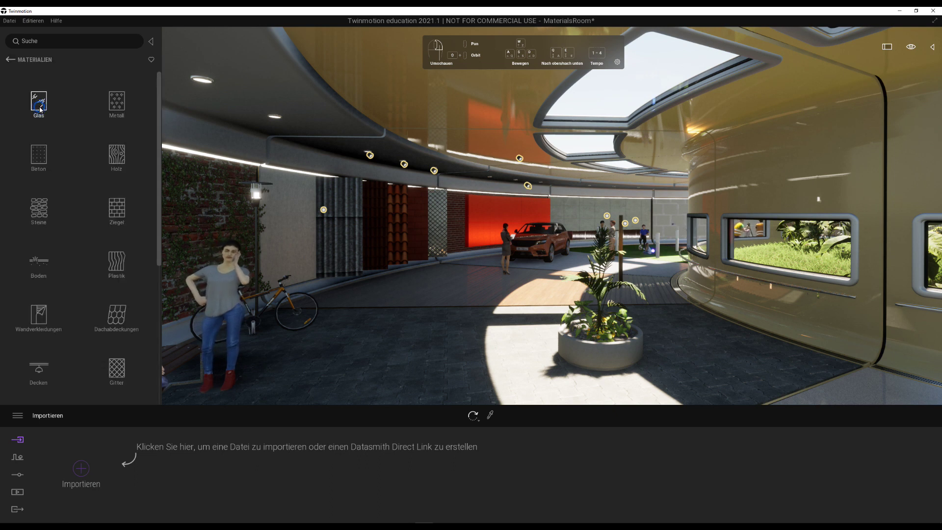
left_click(40, 109)
mouse_move(39, 146)
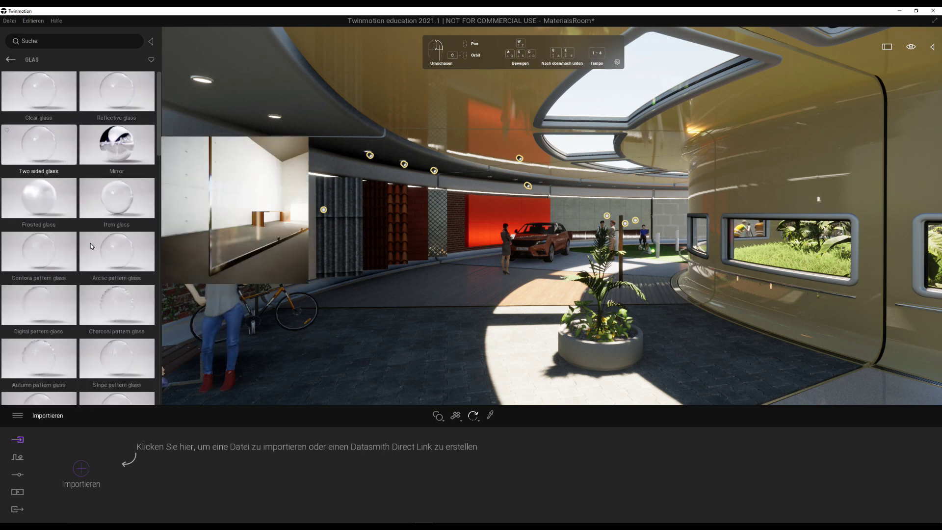
scroll(108, 284, "down", 1)
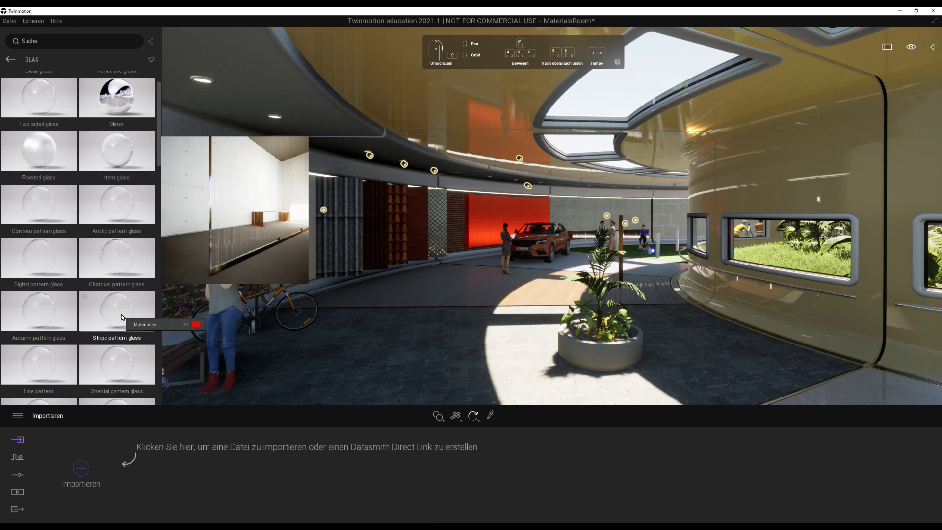
scroll(121, 317, "down", 2)
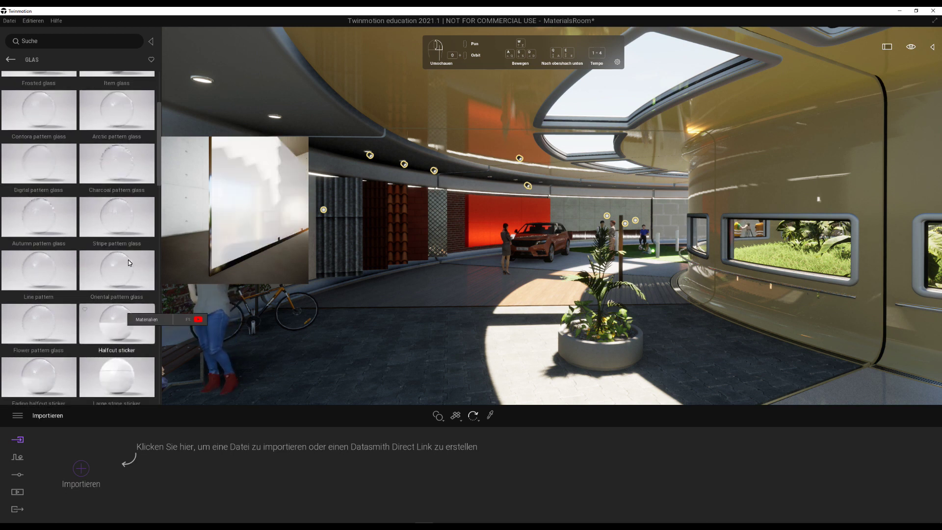
mouse_move(122, 316)
left_mouse_down()
mouse_move(243, 317)
mouse_move(757, 246)
left_mouse_up()
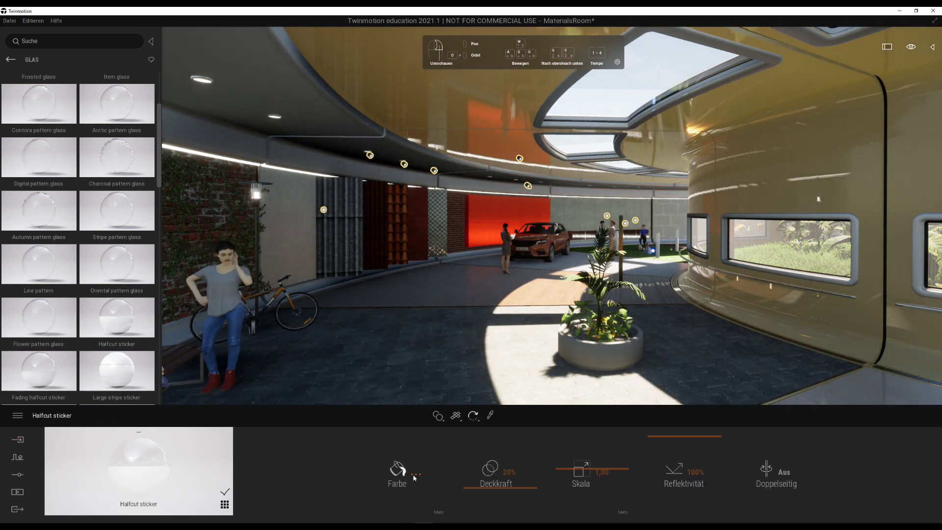
Step: Tint the Halfcut sticker glass yellow-green (D6FF60) via the Farbpalette
left_click(416, 475)
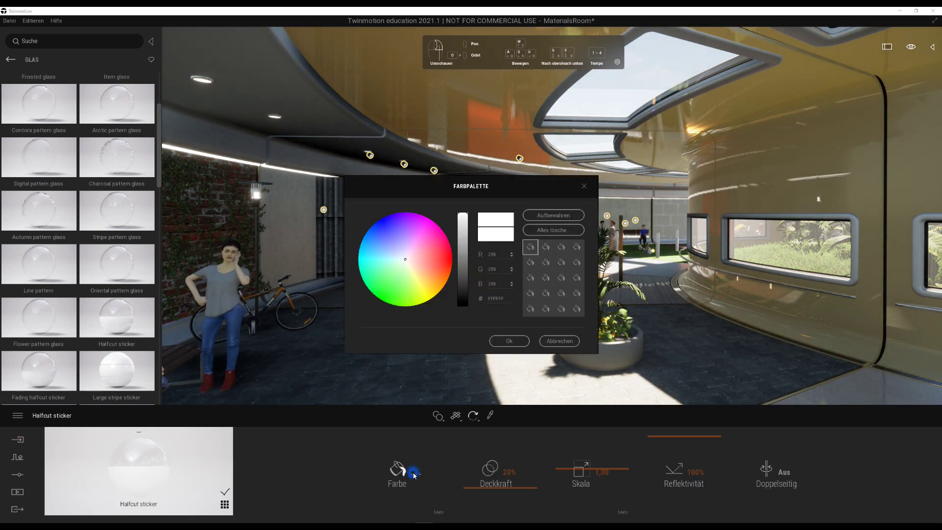
left_click(437, 259)
left_click(431, 273)
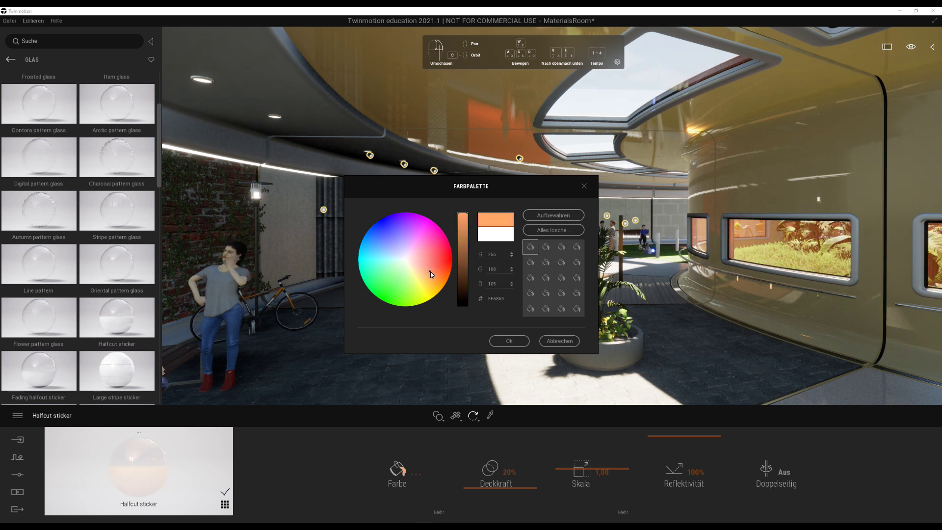
left_click(414, 289)
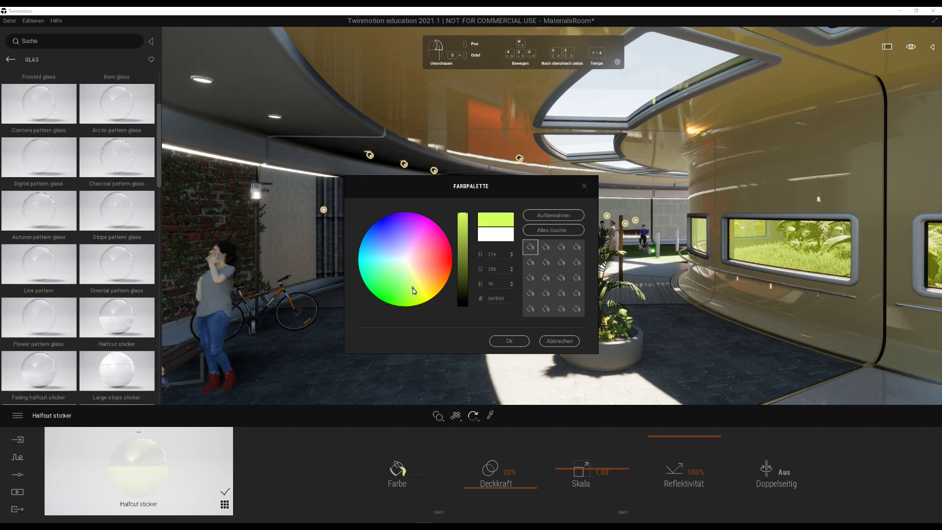
left_click(510, 341)
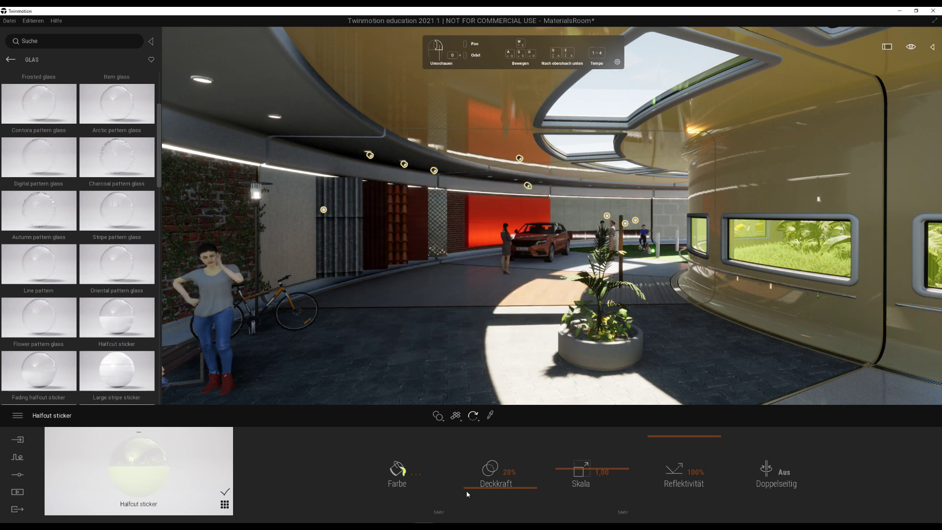
Step: Raise the Halfcut sticker opacity from 20% to 77%
left_click_drag(466, 493, 469, 464)
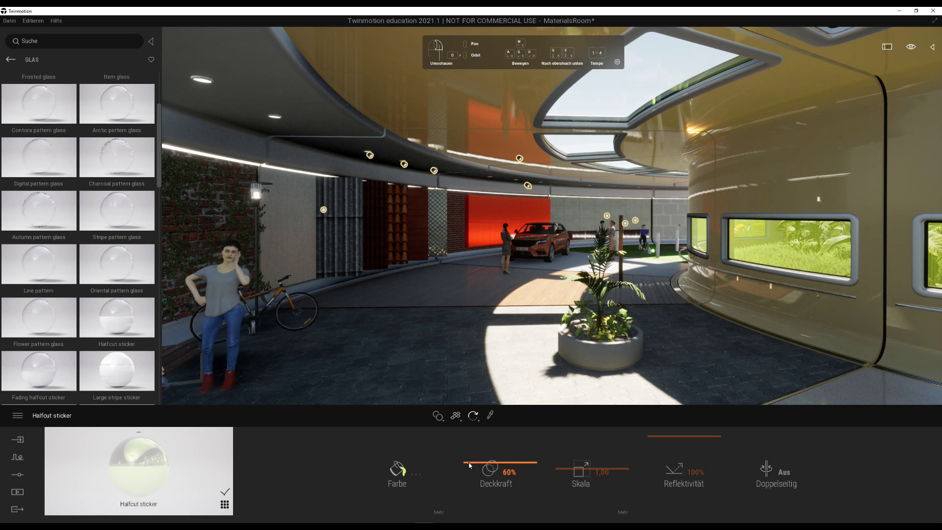
left_click_drag(467, 459, 469, 454)
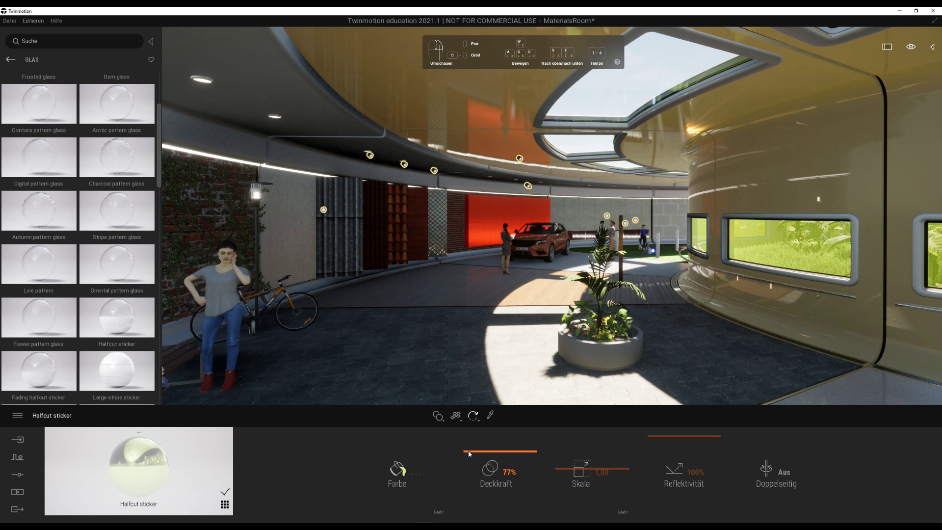
mouse_move(117, 104)
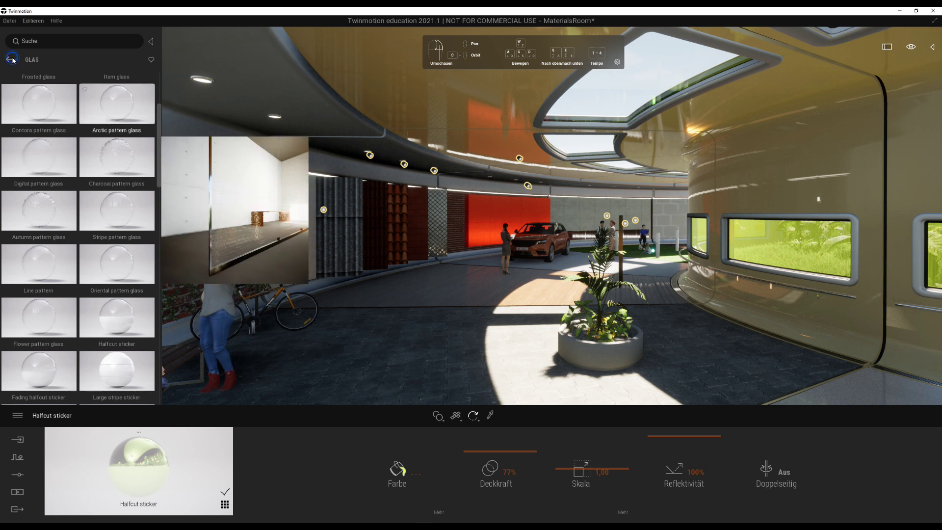
left_click(8, 62)
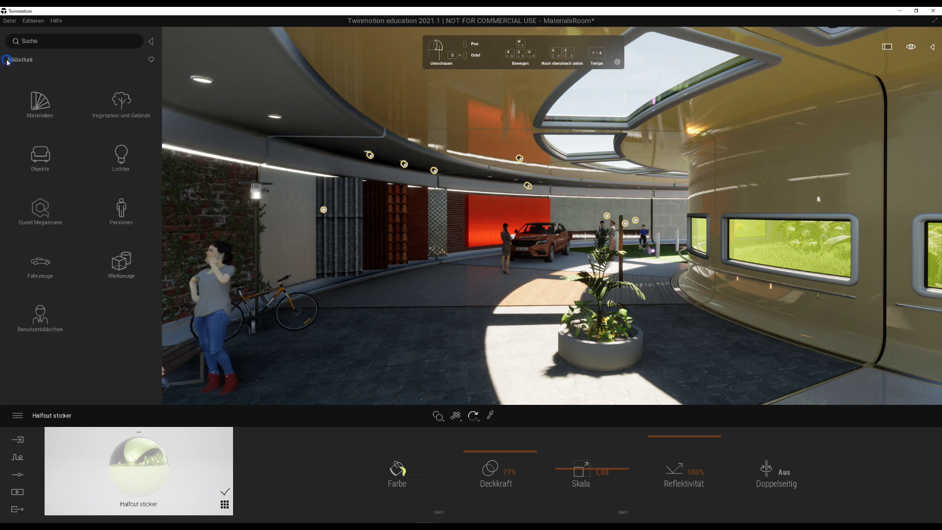
Step: Apply Wenge 01 B wood from Materialien > Holz to the floor in place of the grey paving
left_click(40, 103)
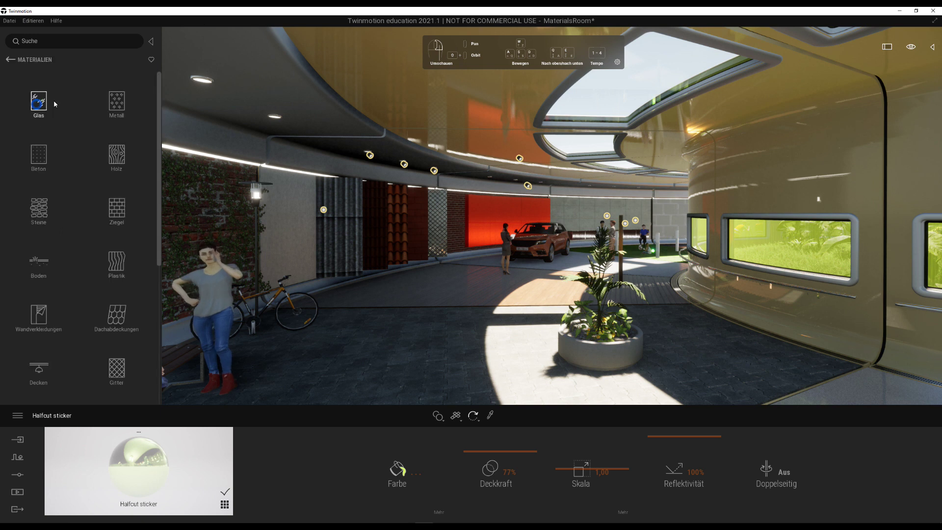
left_click(122, 169)
mouse_move(117, 196)
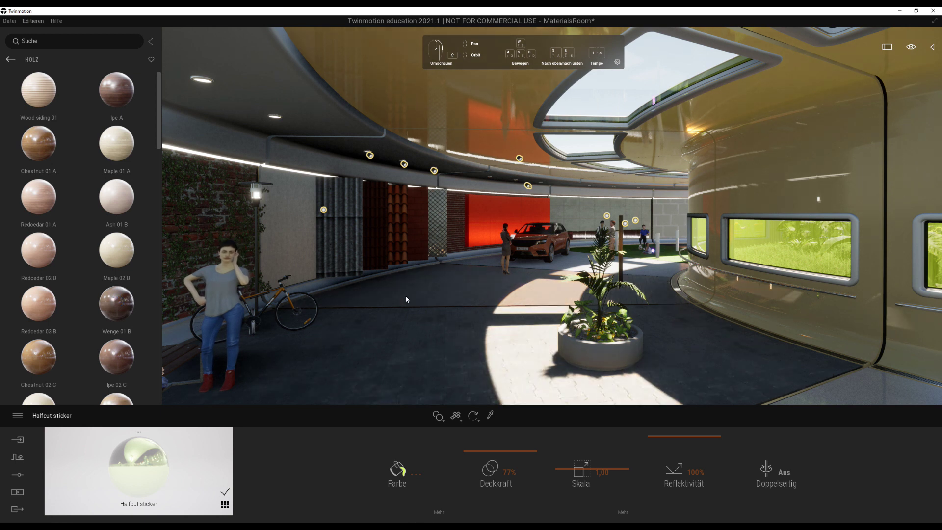
left_click_drag(406, 300, 408, 311)
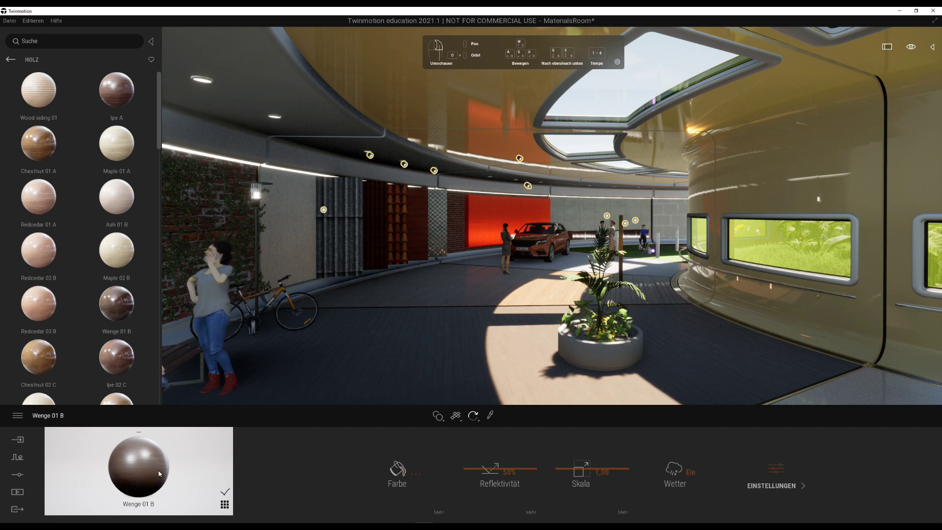
mouse_move(38, 90)
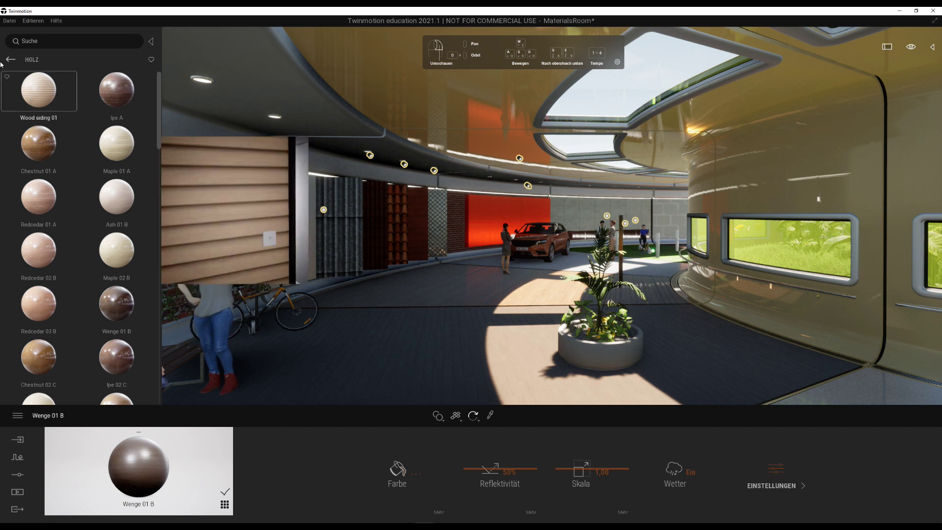
left_click(7, 60)
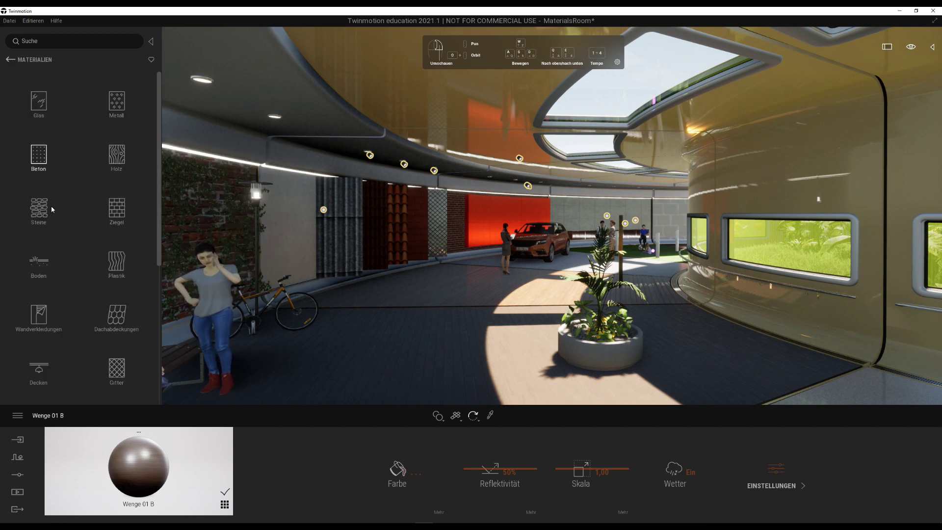
left_click(10, 59)
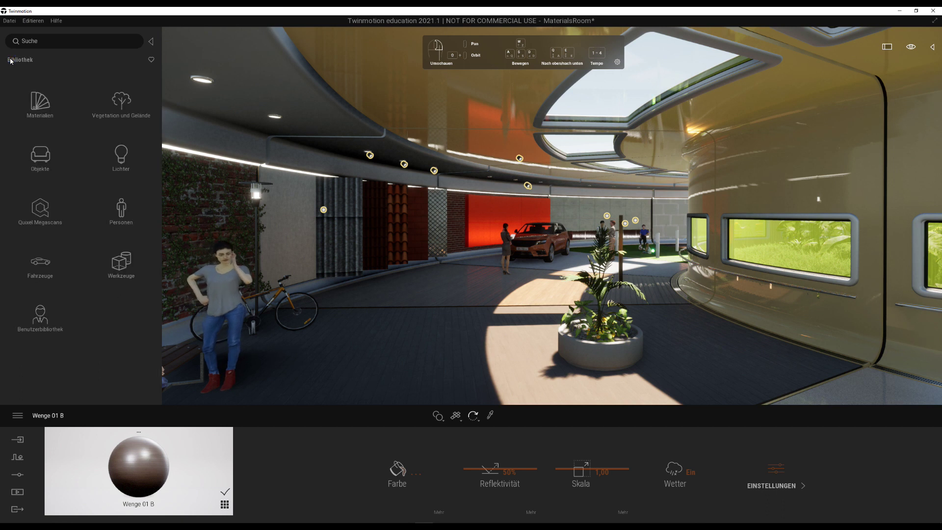
Step: Browse Objekte > Innen > Büro > Tische to view desk models like Banish desk and Morale
left_click(41, 165)
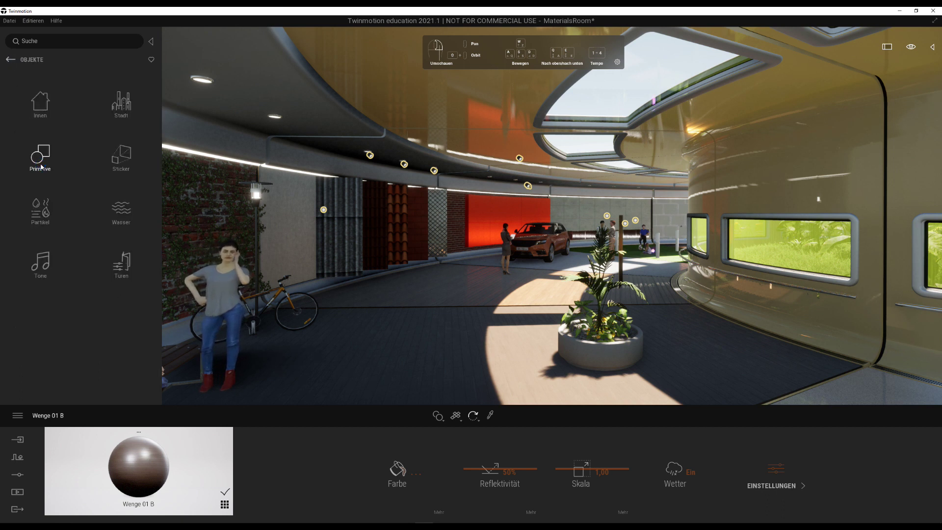
left_click(42, 108)
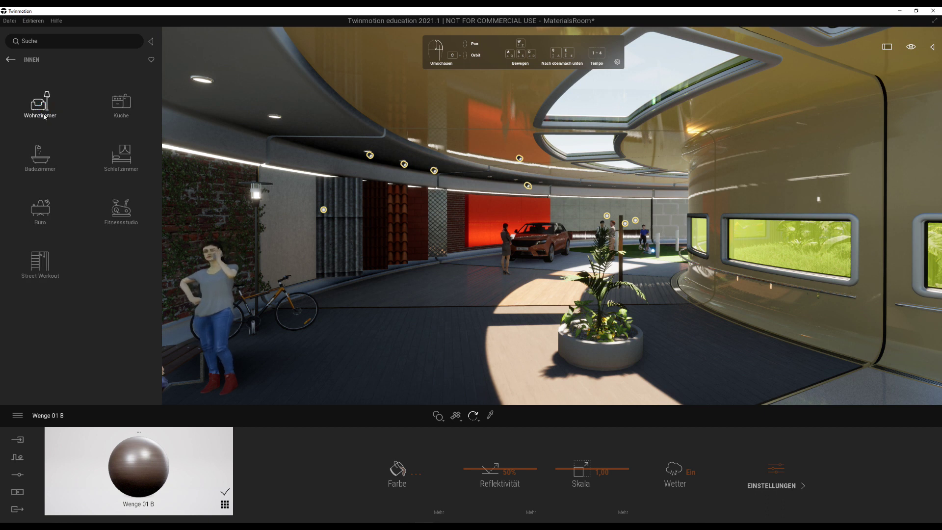
left_click(44, 211)
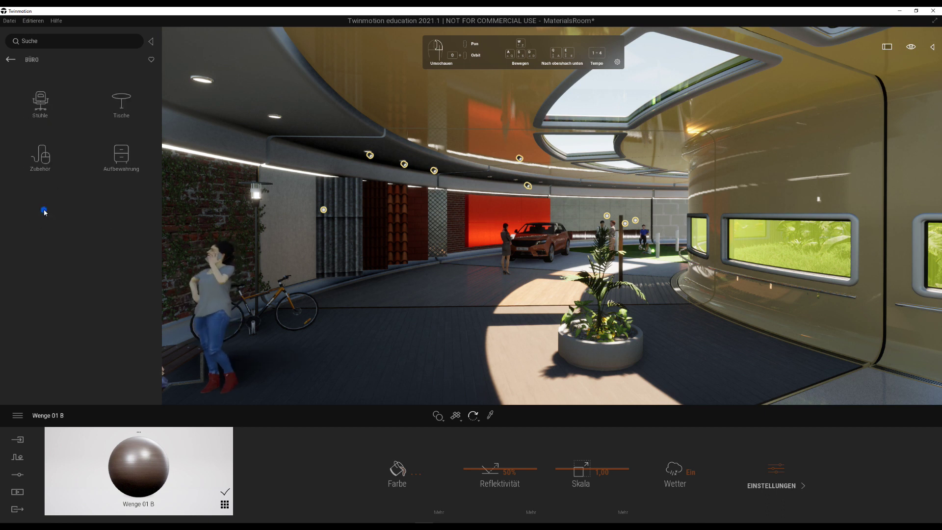
left_click(123, 104)
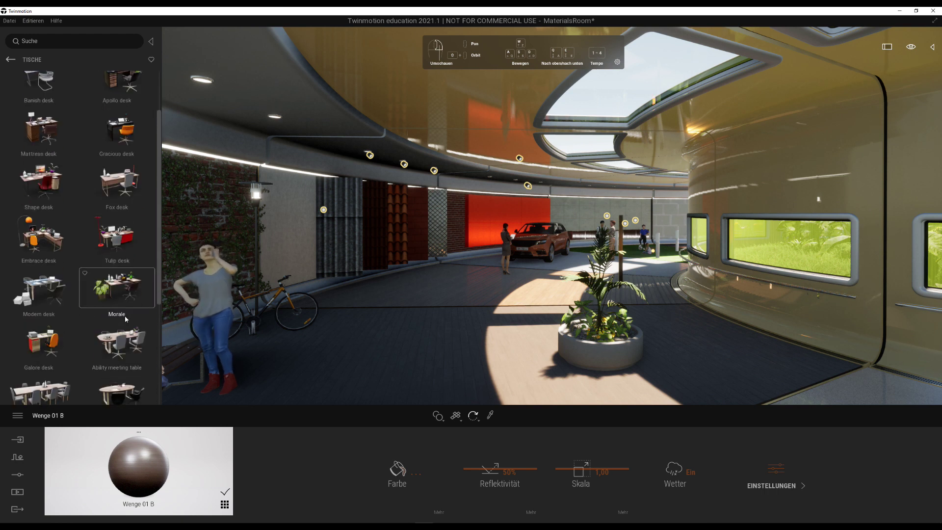
scroll(126, 319, "down", 3)
scroll(127, 318, "down", 2)
scroll(126, 319, "up", 2)
scroll(127, 319, "up", 2)
scroll(126, 319, "up", 1)
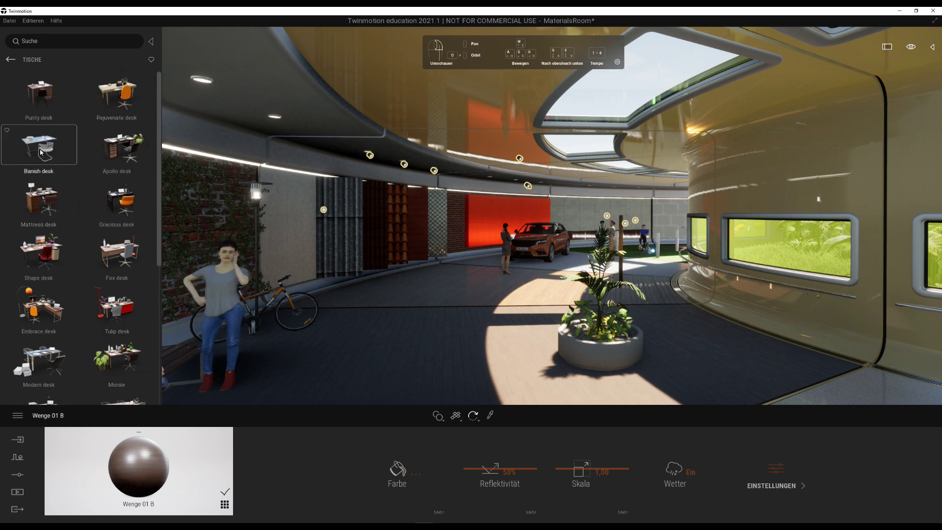
Step: Place a Tische desk on the floor by the curved wall, rotate it and shift it left
mouse_move(39, 147)
left_mouse_down()
mouse_move(454, 302)
mouse_move(697, 358)
mouse_move(704, 383)
left_mouse_up()
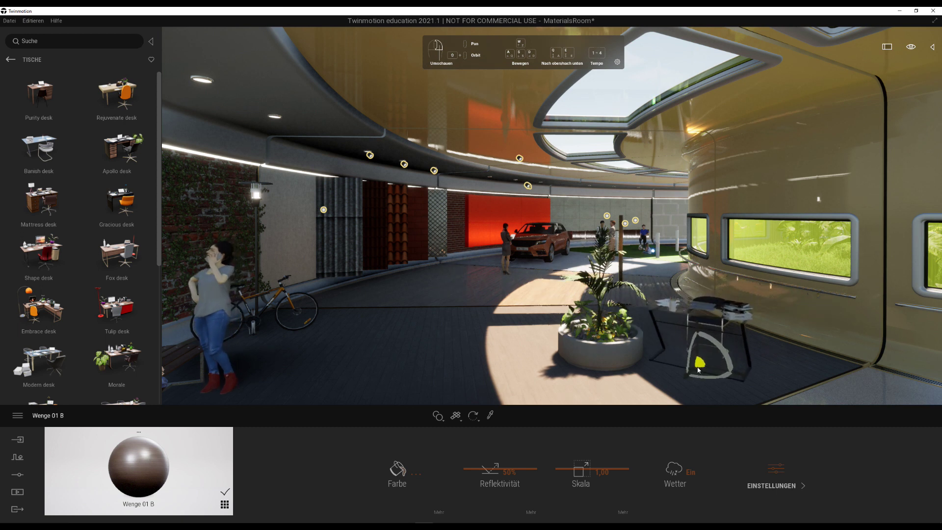
left_click(704, 379)
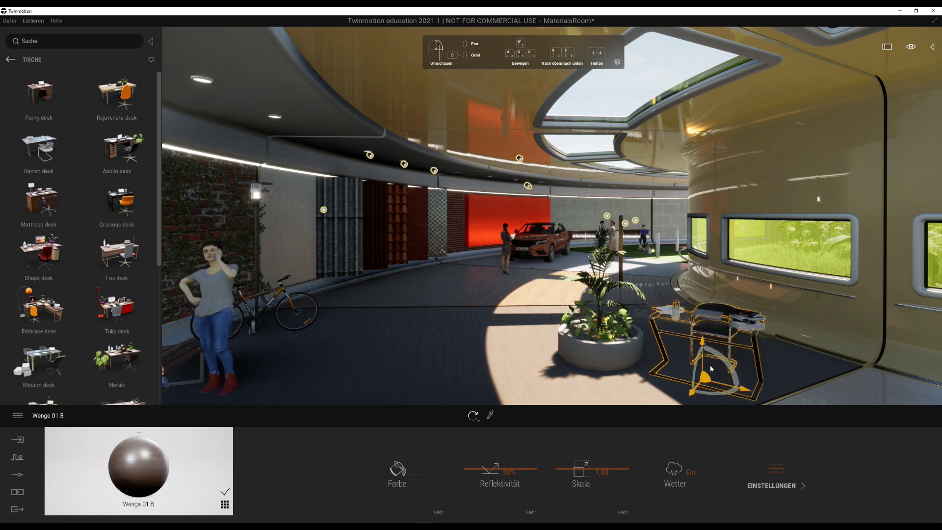
left_click_drag(730, 392, 717, 397)
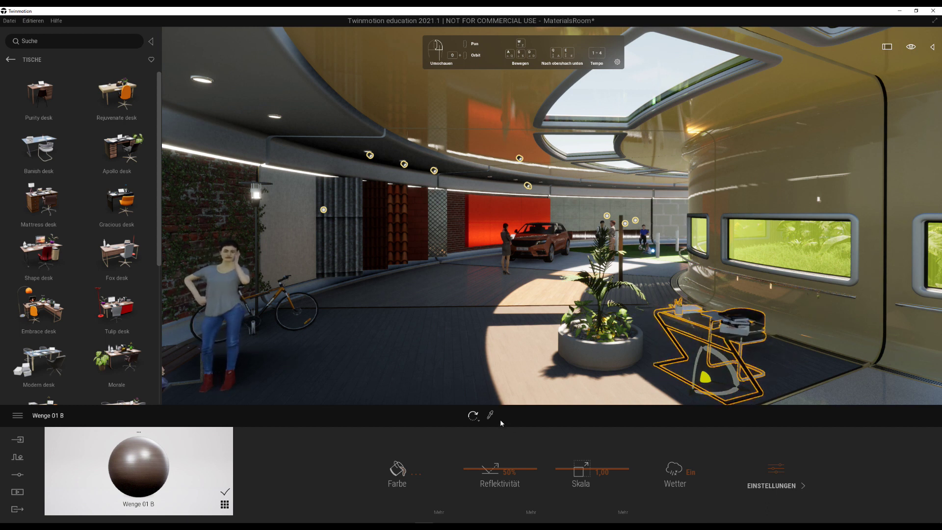
left_click(480, 423)
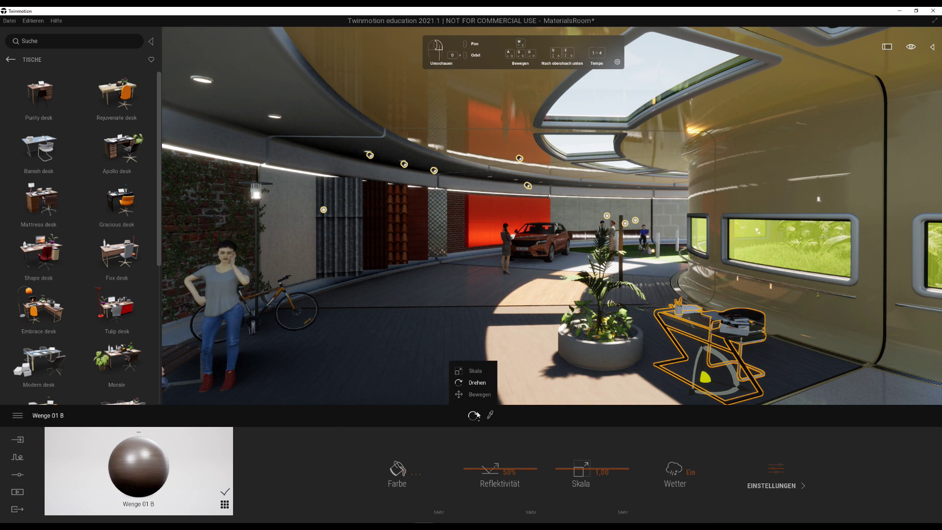
left_click(479, 394)
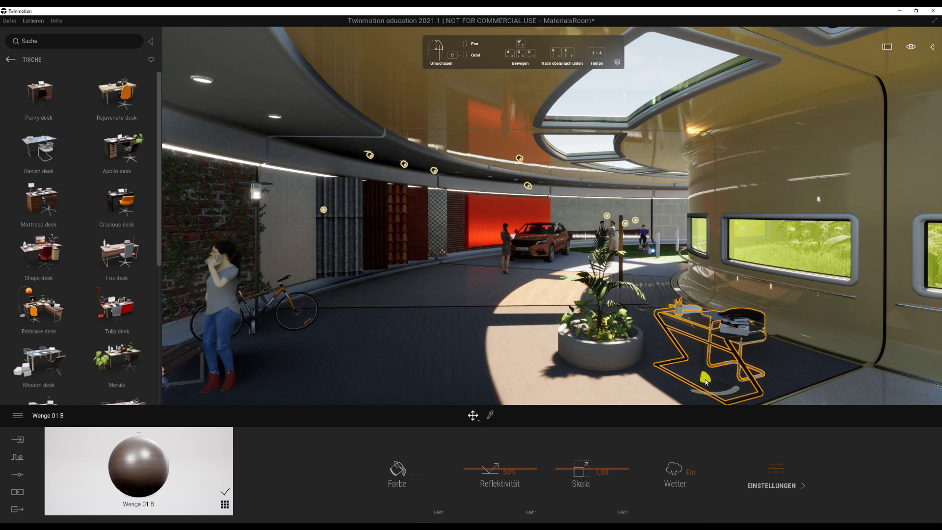
mouse_move(706, 386)
left_mouse_down()
mouse_move(717, 379)
mouse_move(710, 364)
left_mouse_up()
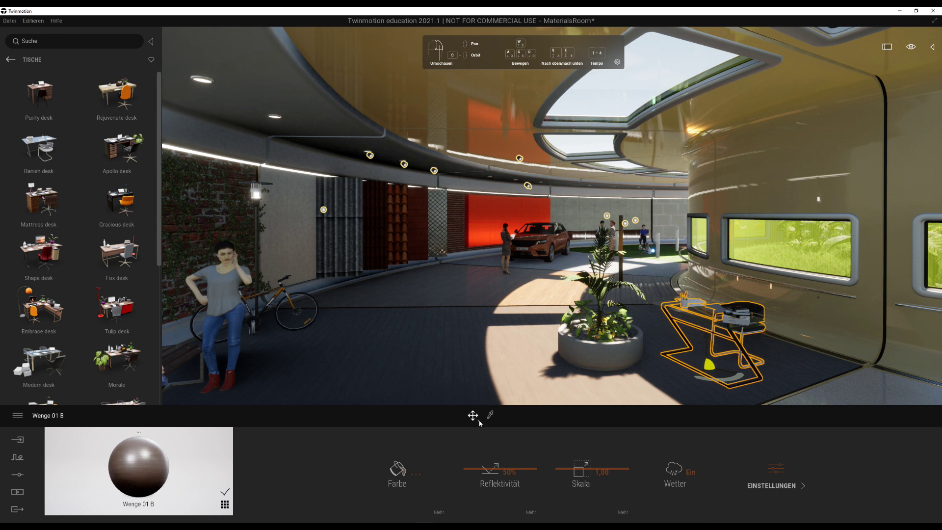
Step: Scale the desk down with the Skala transform mode
left_click(480, 421)
left_click(476, 371)
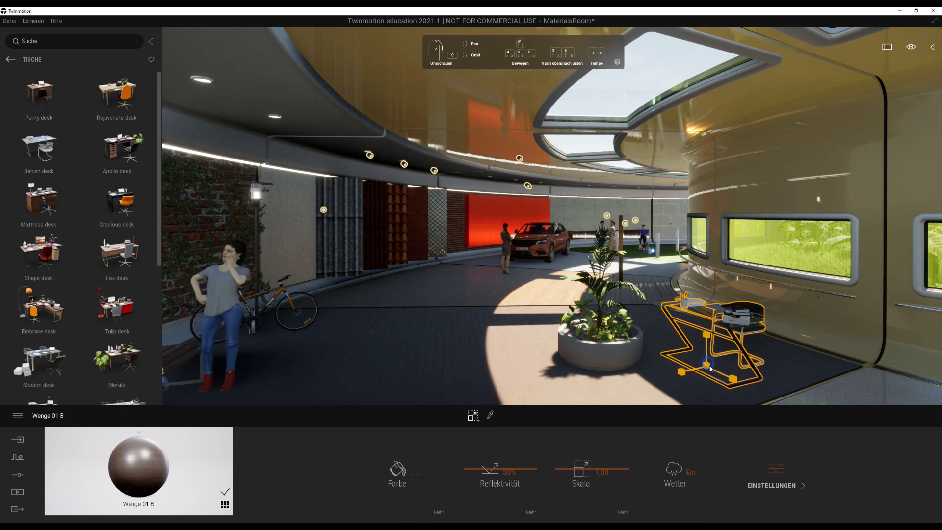
left_click_drag(711, 368, 707, 367)
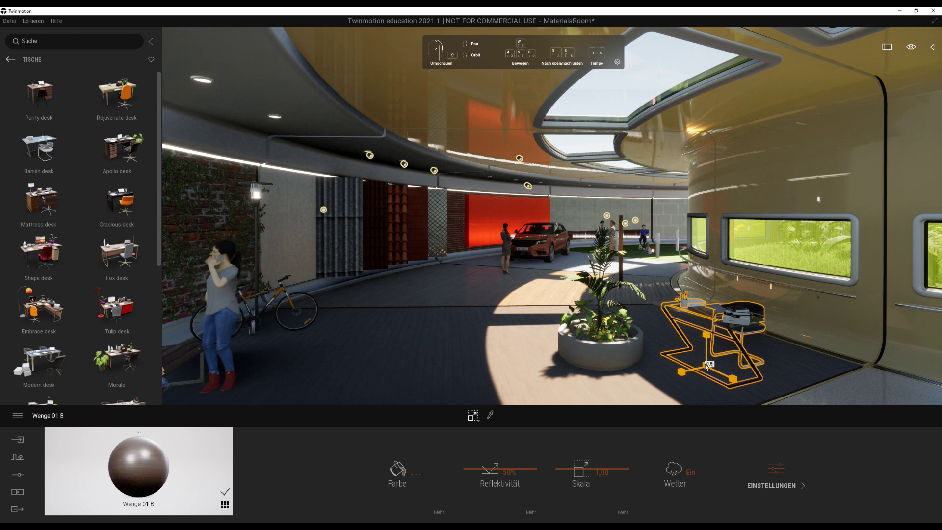
left_click_drag(707, 367, 706, 368)
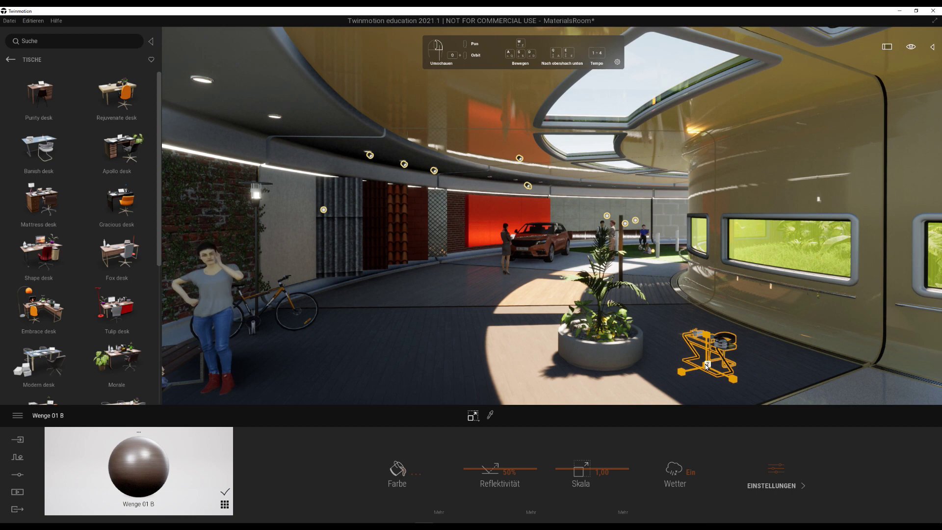
left_click_drag(707, 367, 707, 367)
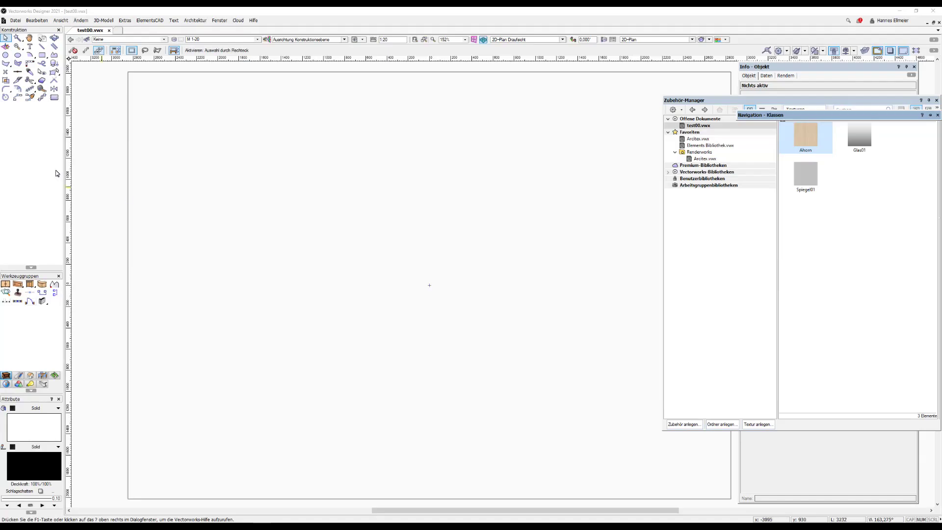
Step: Draw an 8000 × 6000 rectangle with centre reference at the plan centre
left_click(43, 55)
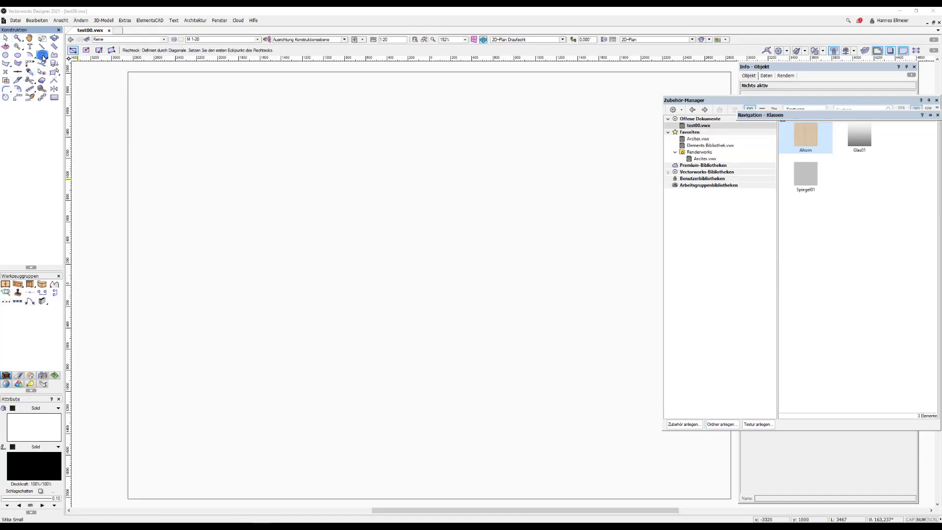
double_click(356, 211)
left_click(461, 227)
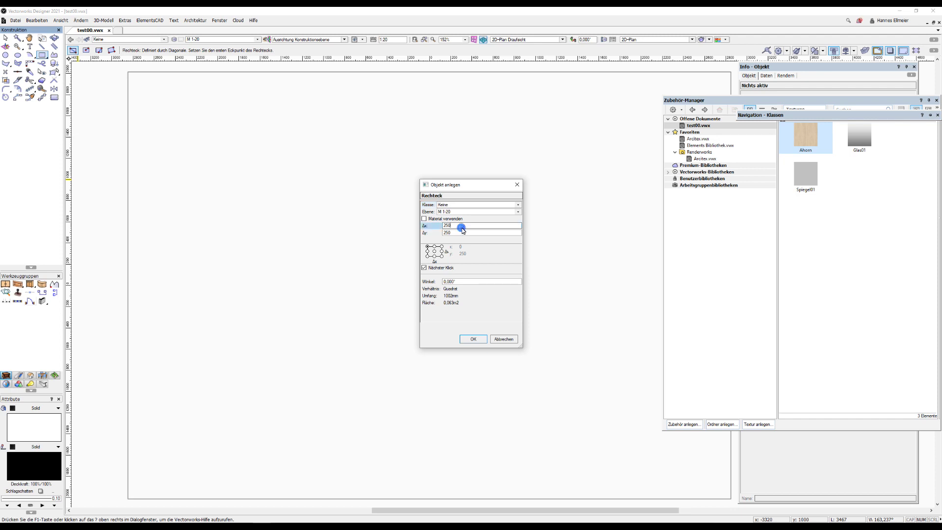
type("00")
key("Tab")
type("6000")
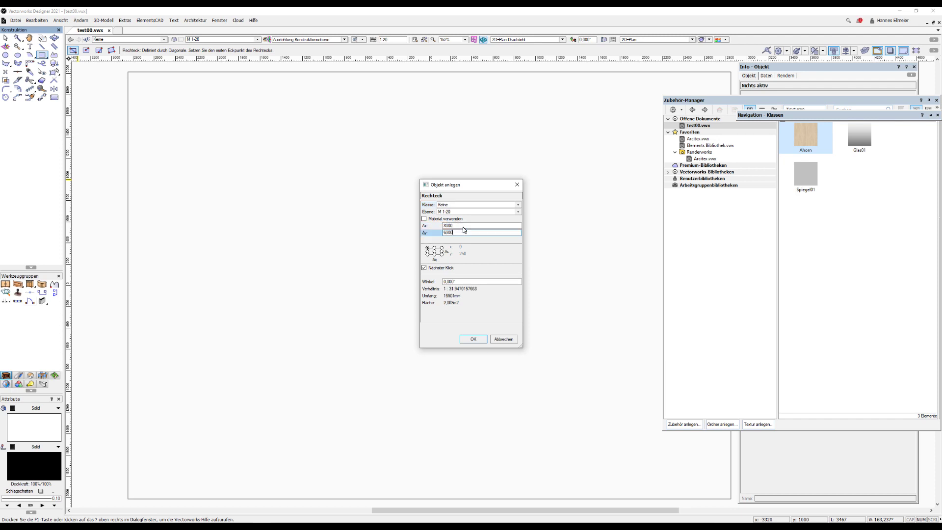
left_click(435, 252)
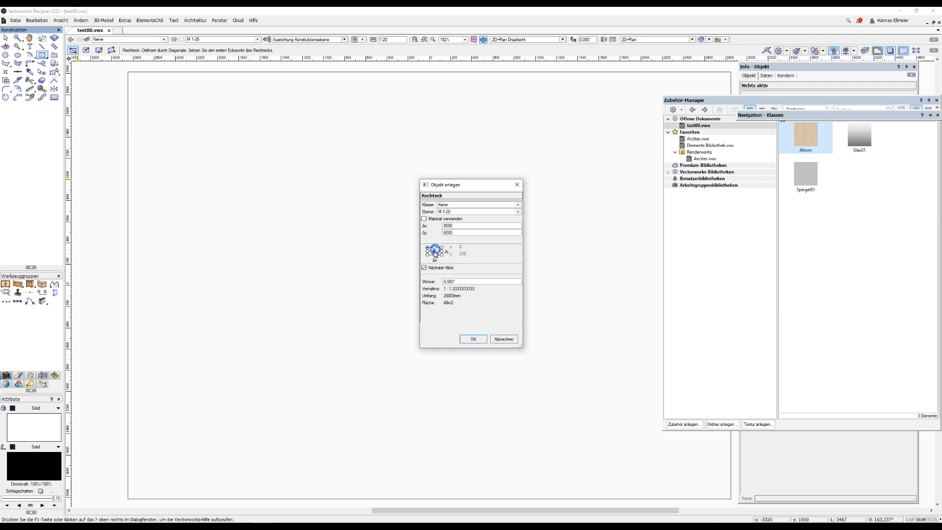
left_click(469, 338)
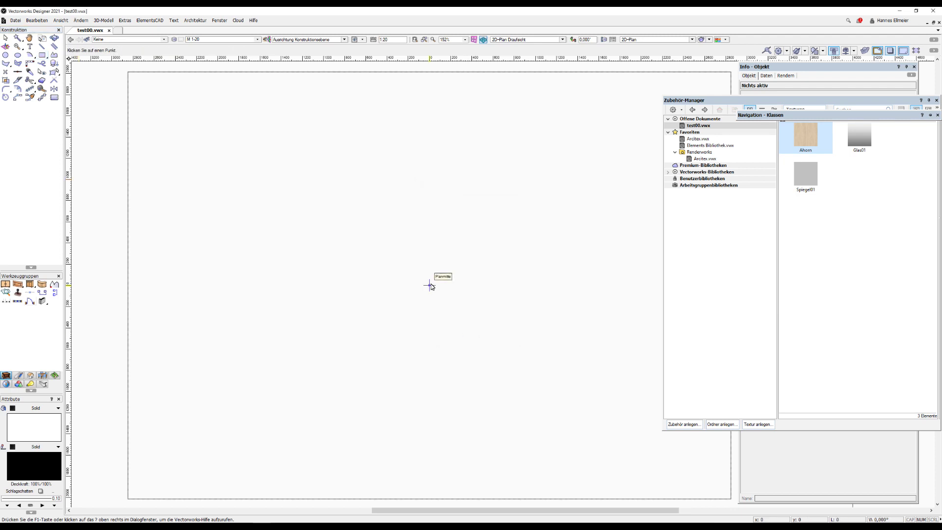
left_click(430, 285)
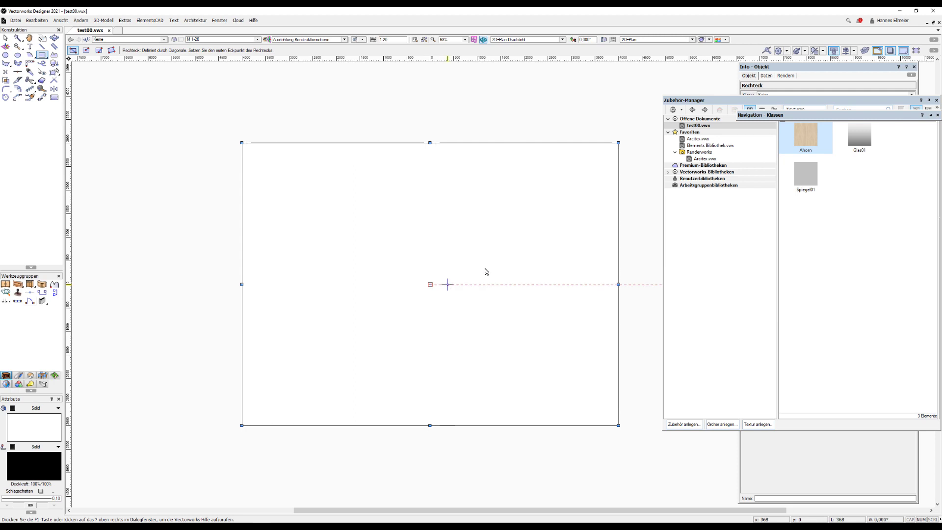
Step: Clip the top-right corner off the rectangle
key("x")
left_click(47, 82)
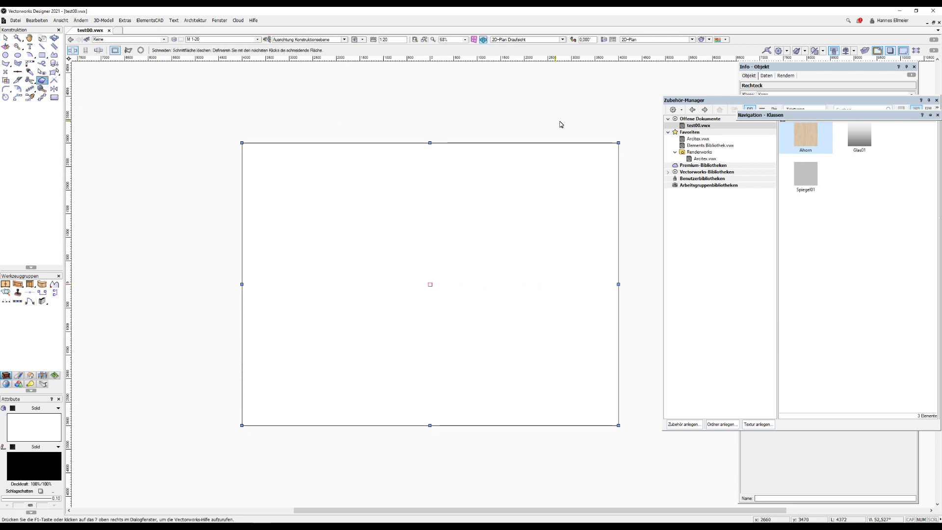
left_click(619, 143)
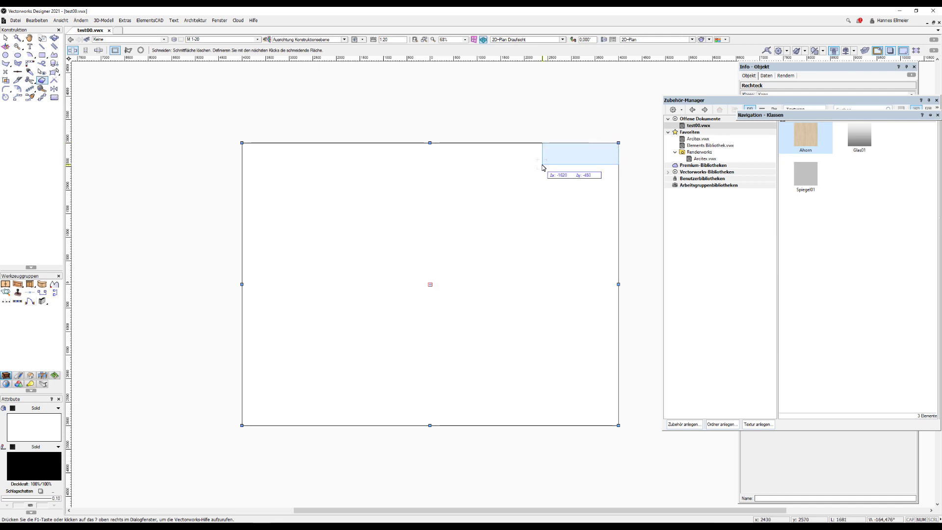
left_click(542, 165)
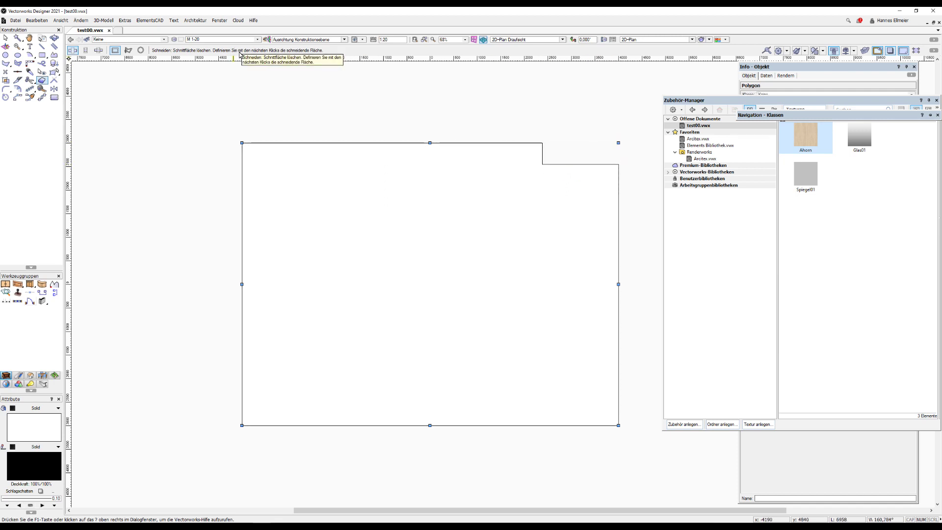
Step: Extrude the notched floor outline into a solid with 3D-Modell > Extrusion
left_click(103, 20)
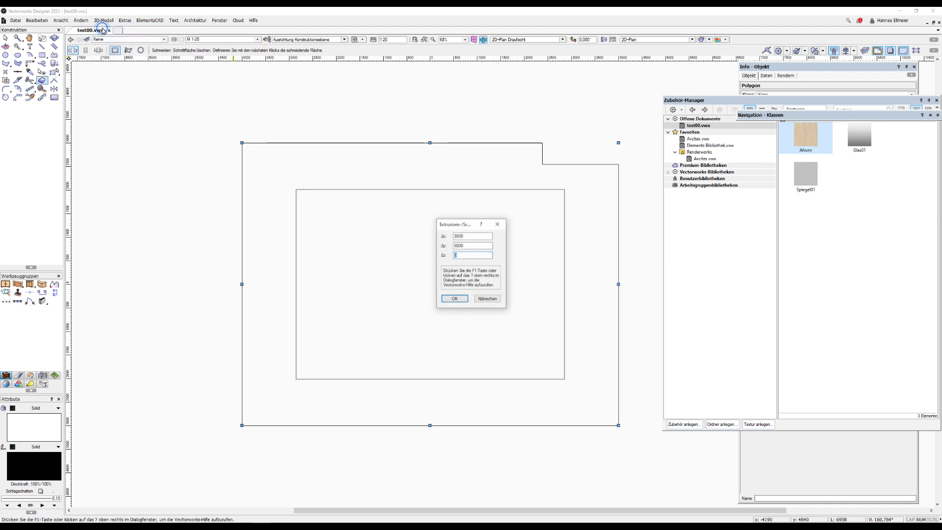
key("Return")
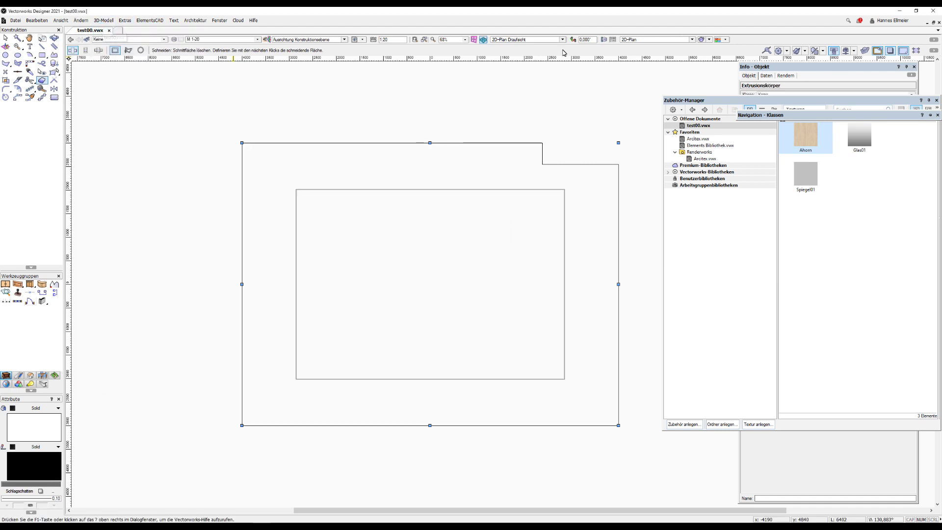
left_click(903, 50)
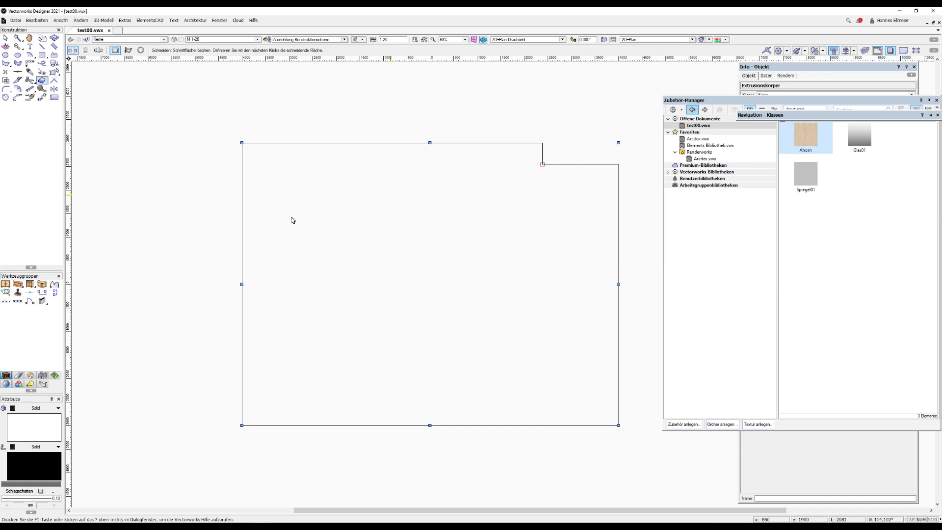
left_click(43, 301)
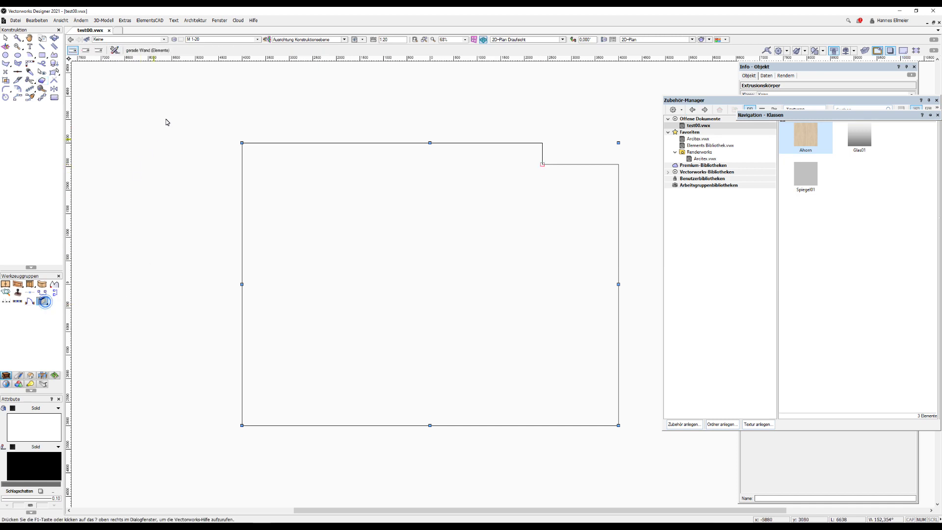
Step: Draw six straight walls tracing the notched floor outline, closing at the top-left corner
left_click(242, 143)
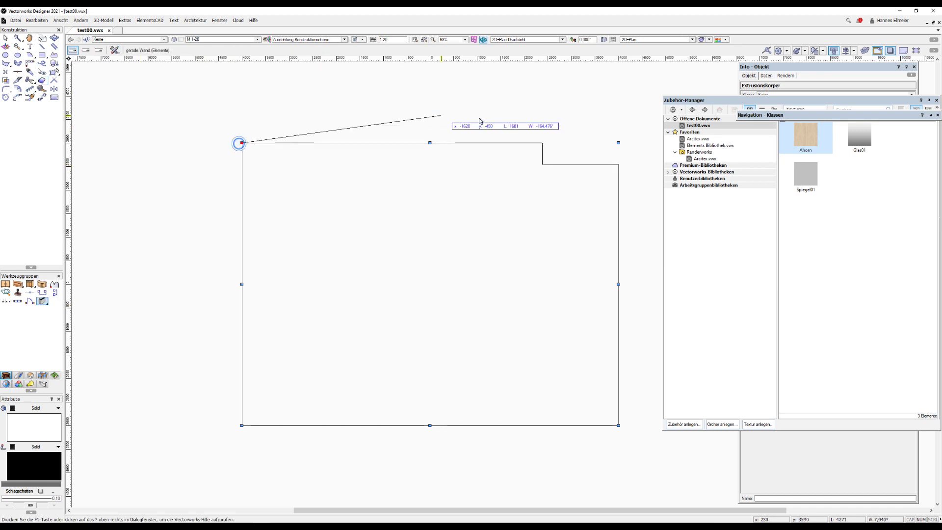
left_click(543, 143)
left_click(543, 164)
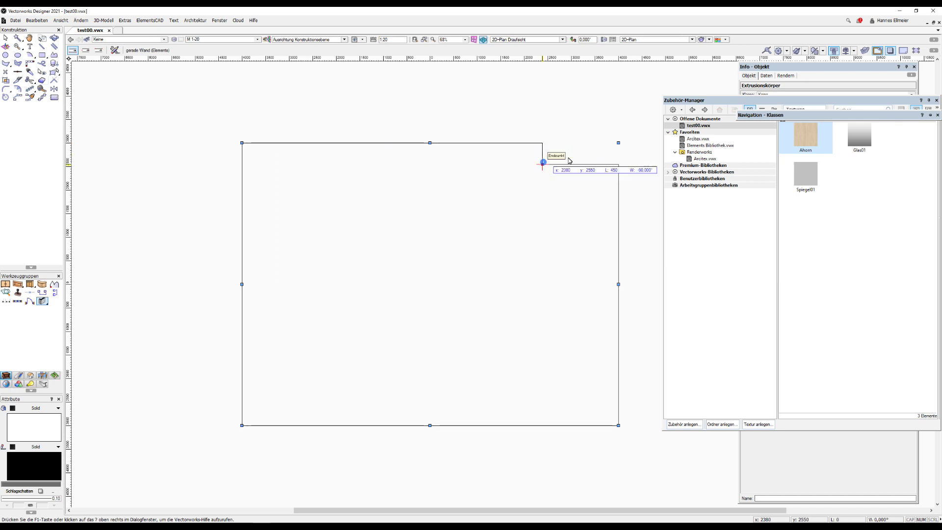
left_click(619, 165)
left_click(619, 425)
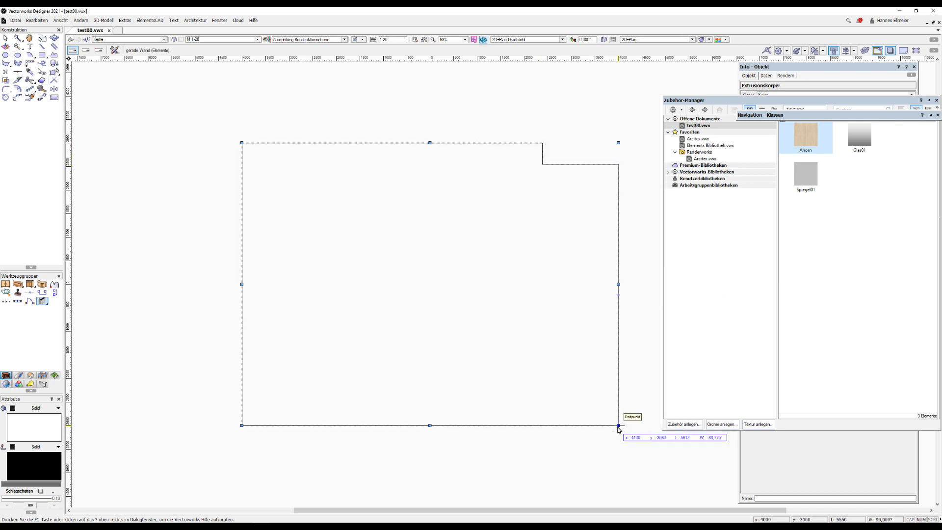
left_click(242, 426)
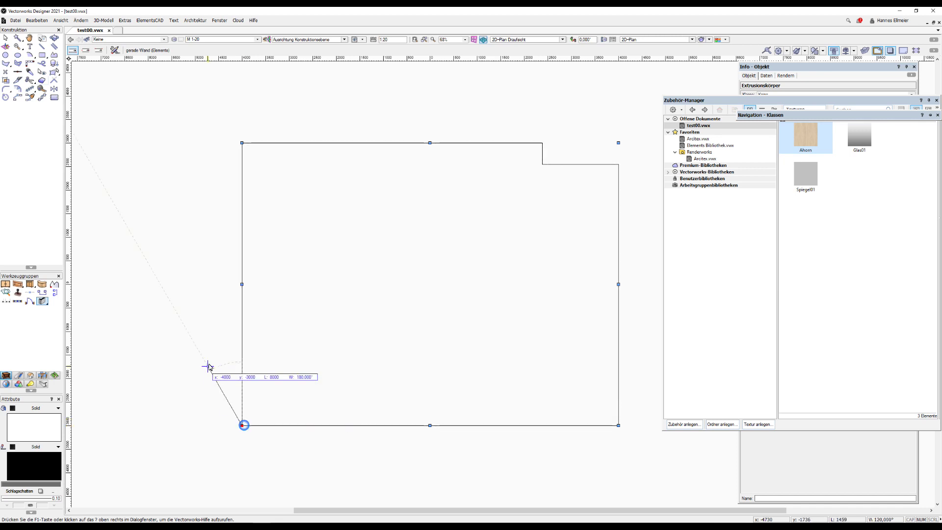
left_click(242, 143)
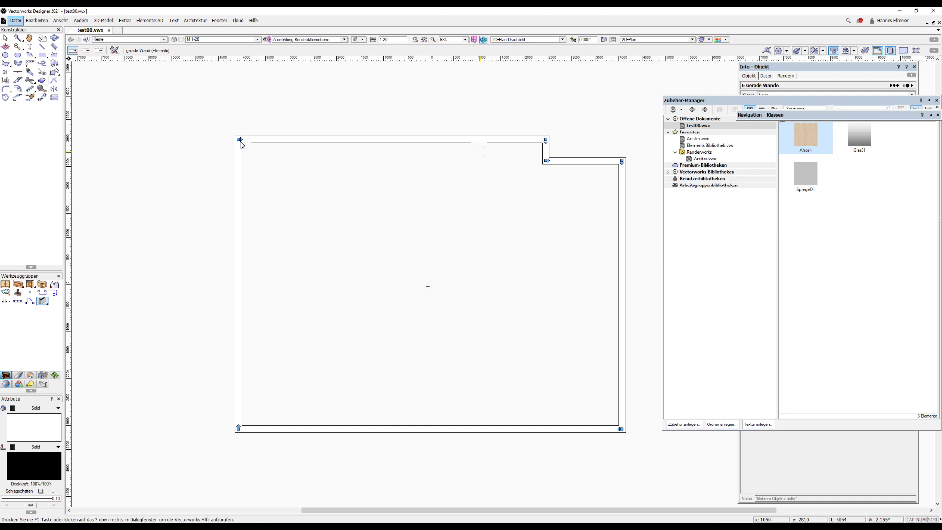
left_click(40, 300)
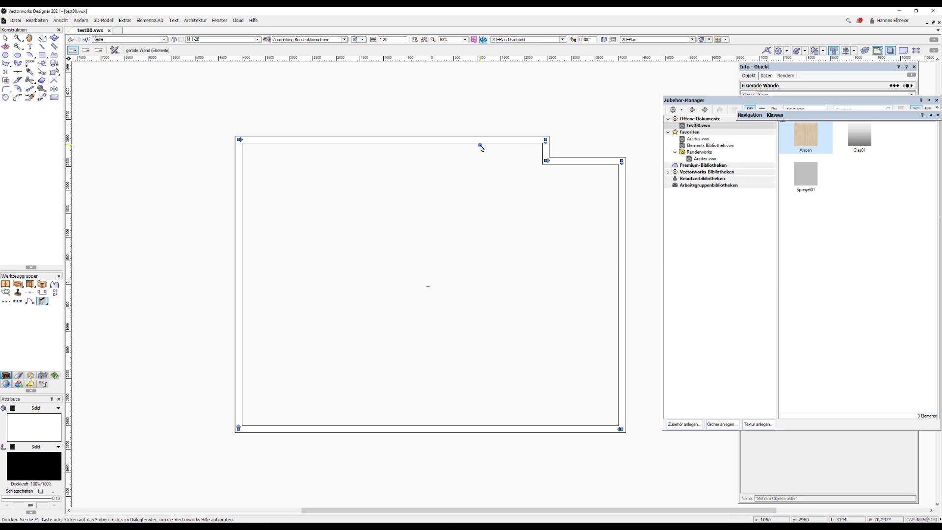
Step: Draw a vertical partition wall from the top wall to the bottom wall
left_click(473, 142)
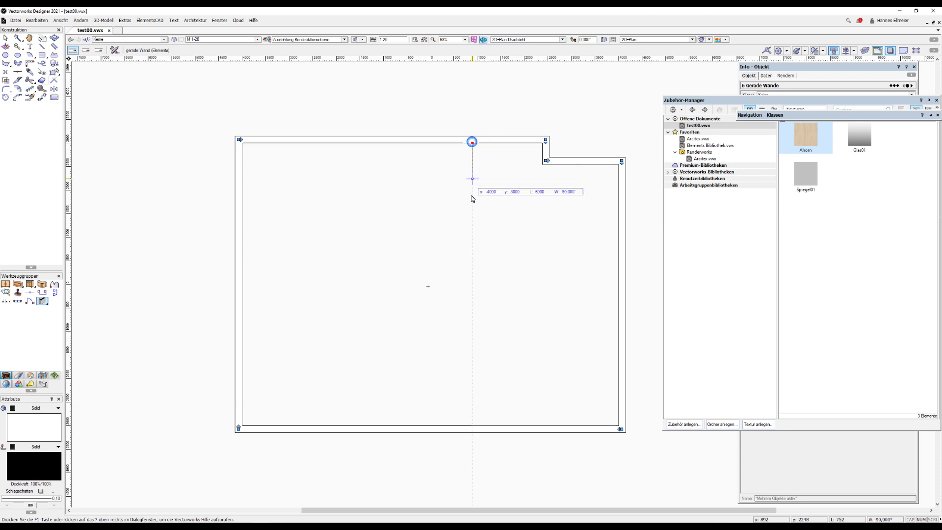
left_click(474, 426)
left_click(475, 426)
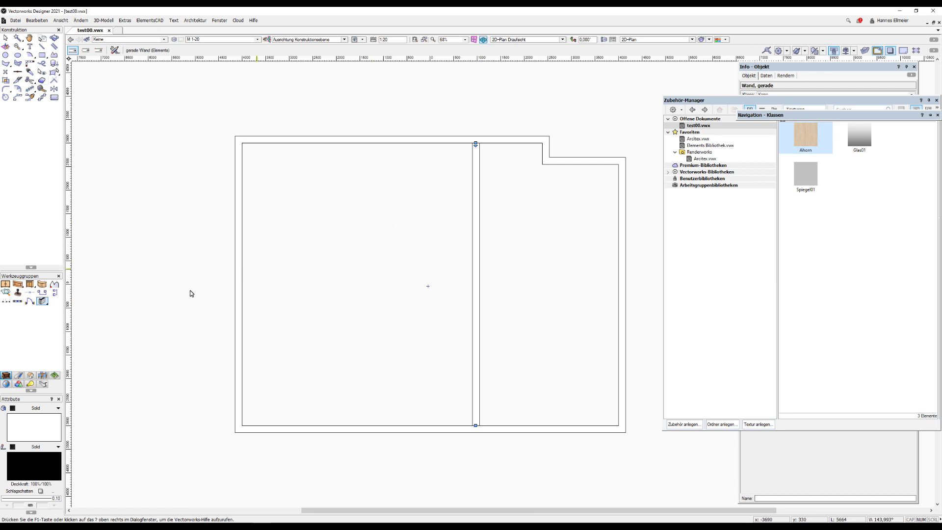
left_click(30, 301)
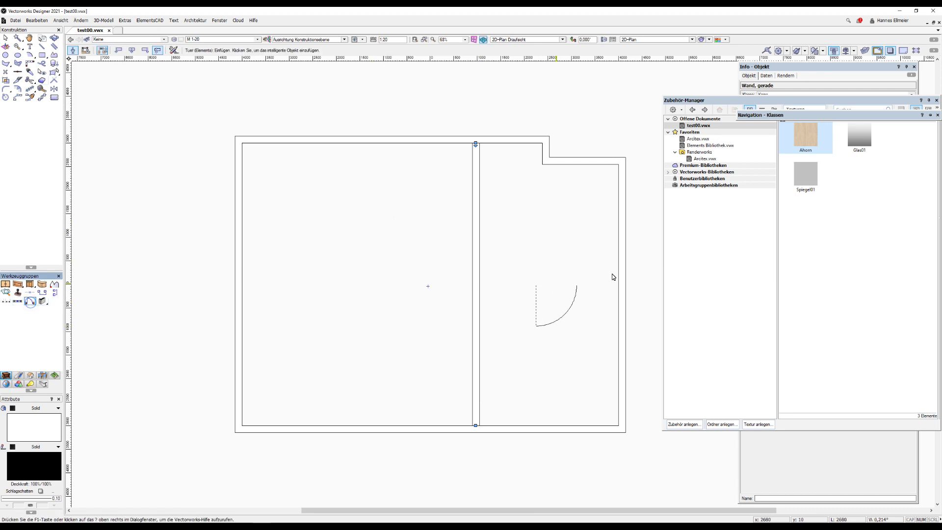
Step: Insert doors in the right wall and partition, mirroring the partition door with its leaf open 90° in 3D
left_click(619, 297)
left_click(621, 296)
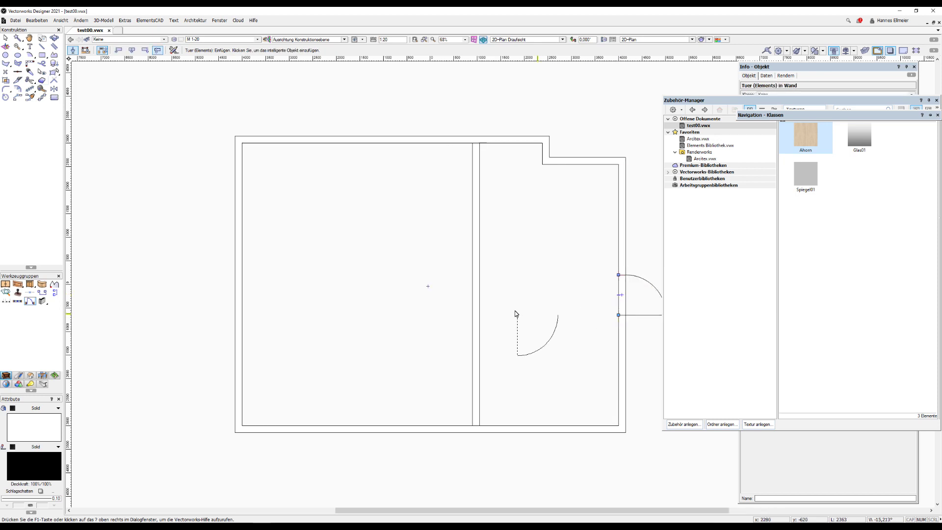
left_click(480, 296)
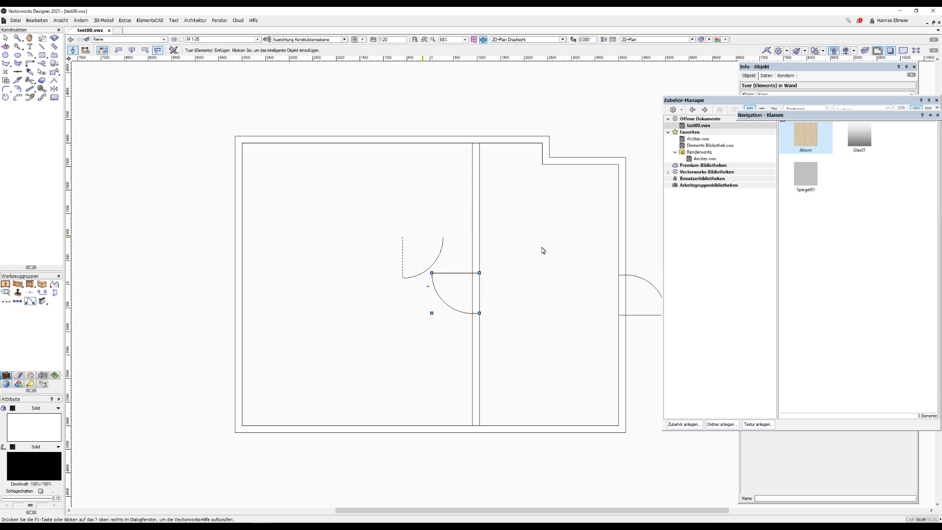
left_click(828, 68)
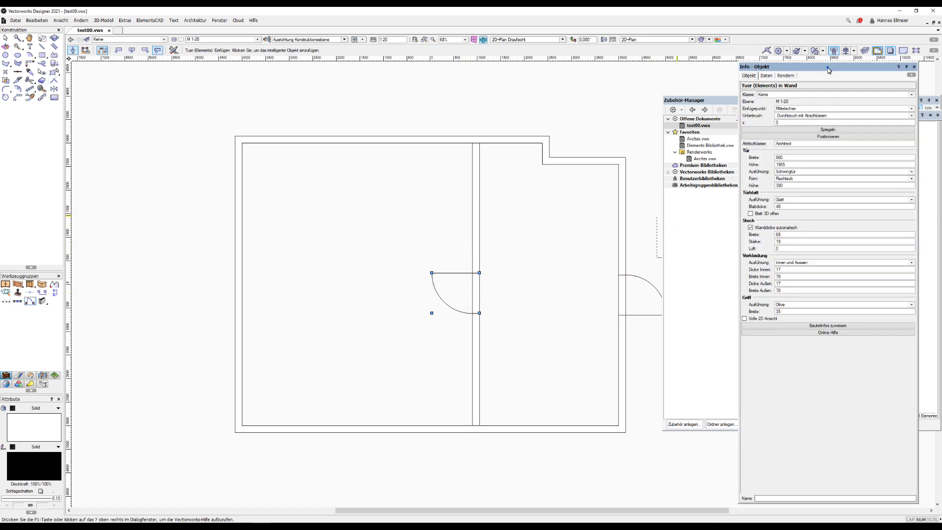
left_click(835, 130)
left_click(751, 214)
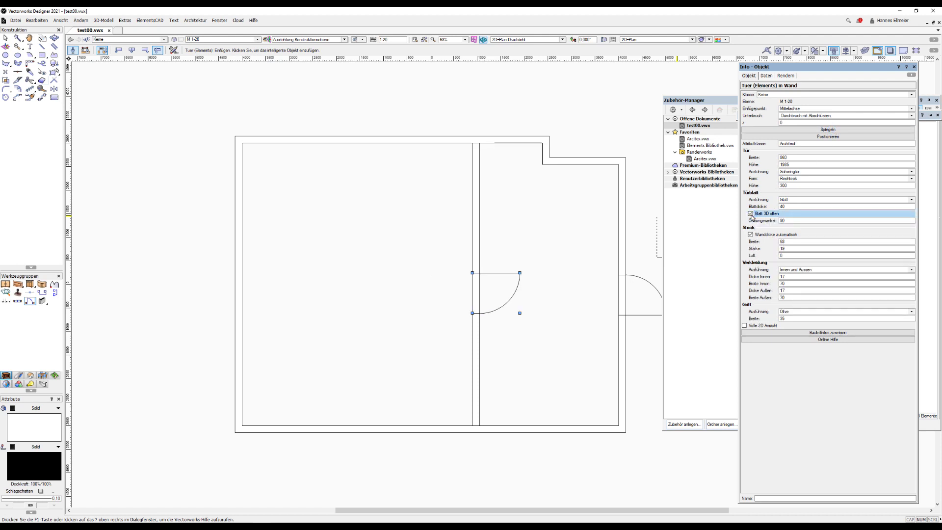
left_click(829, 130)
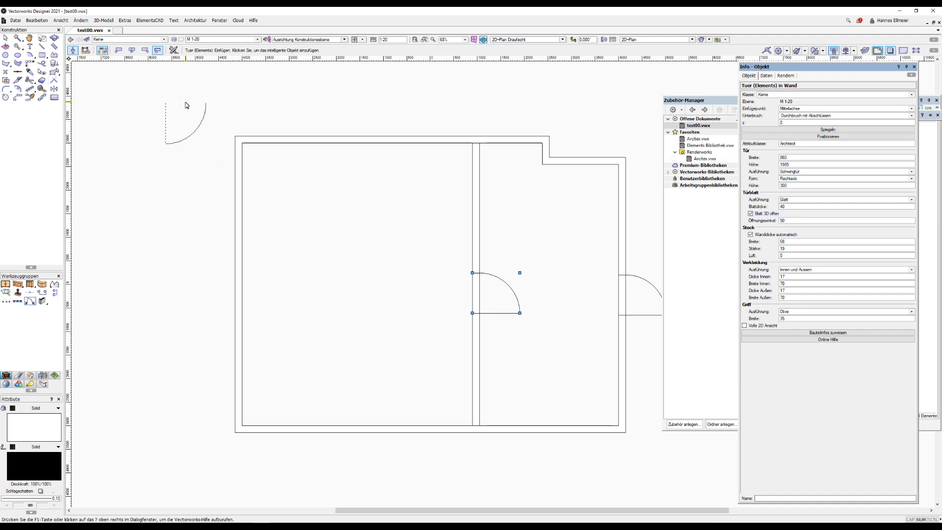
Step: Insert 1000-wide, 900-high windows into the top and left outer walls
left_click(20, 304)
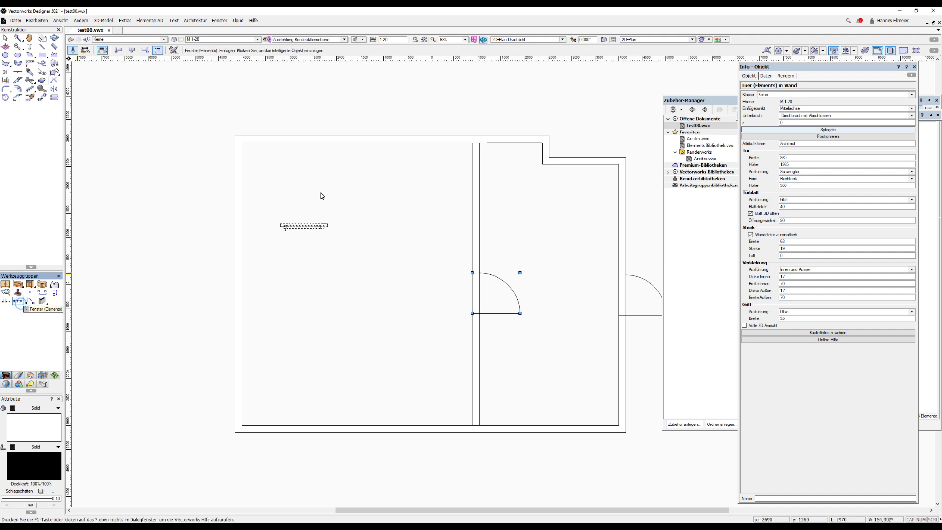
left_click(419, 141)
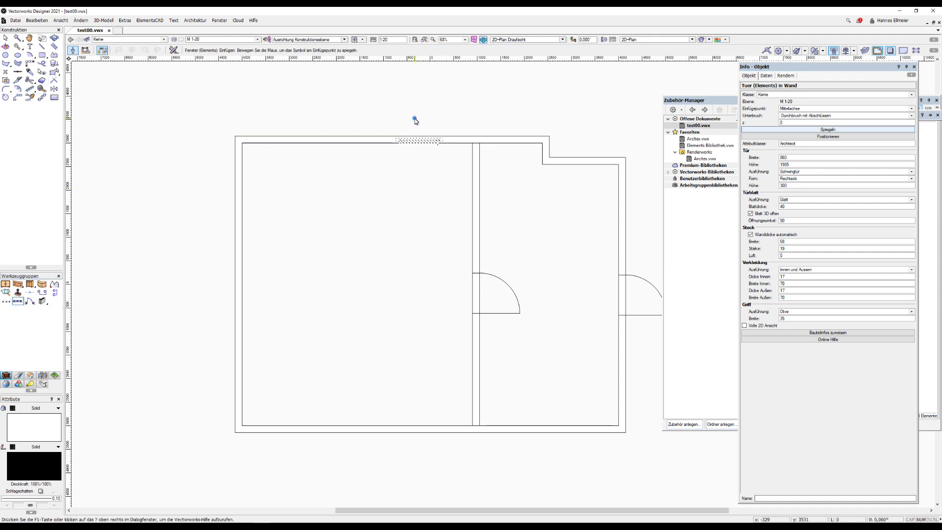
left_click(415, 120)
left_click(473, 381)
left_click(288, 239)
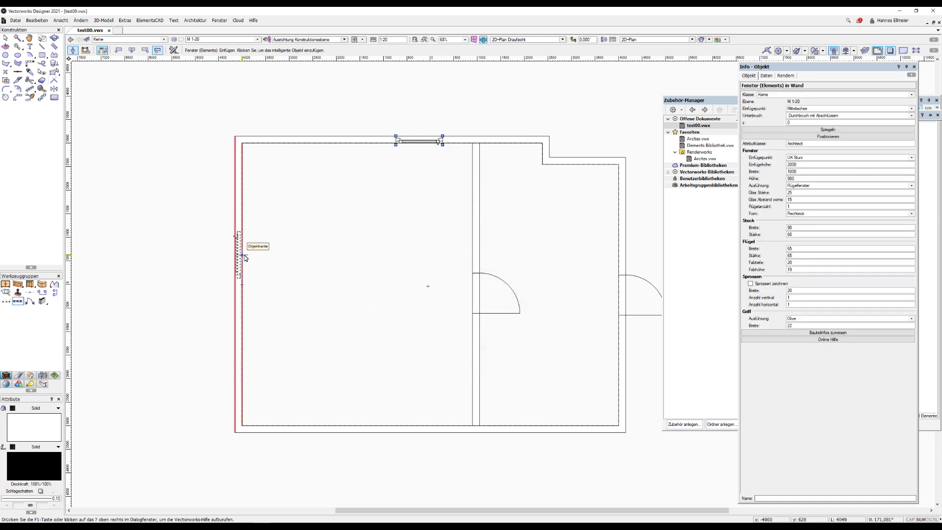
left_click(245, 257)
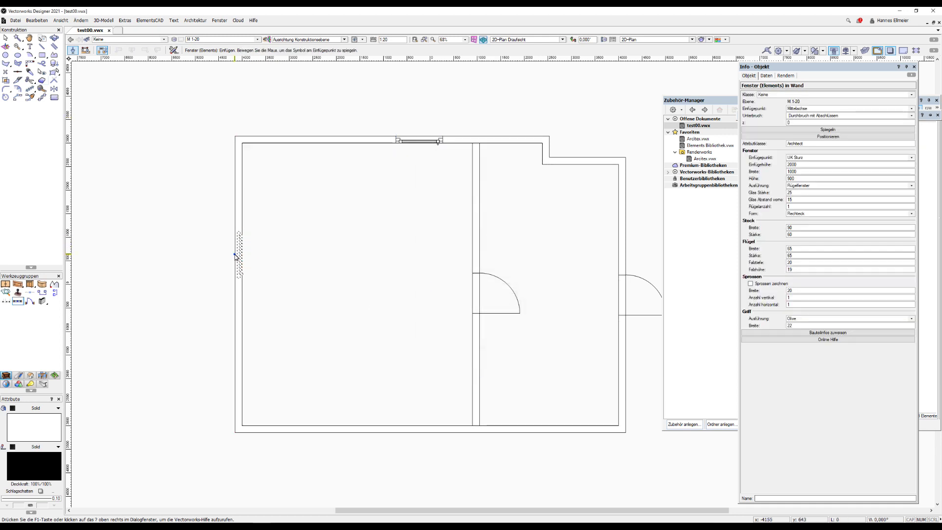
left_click(238, 251)
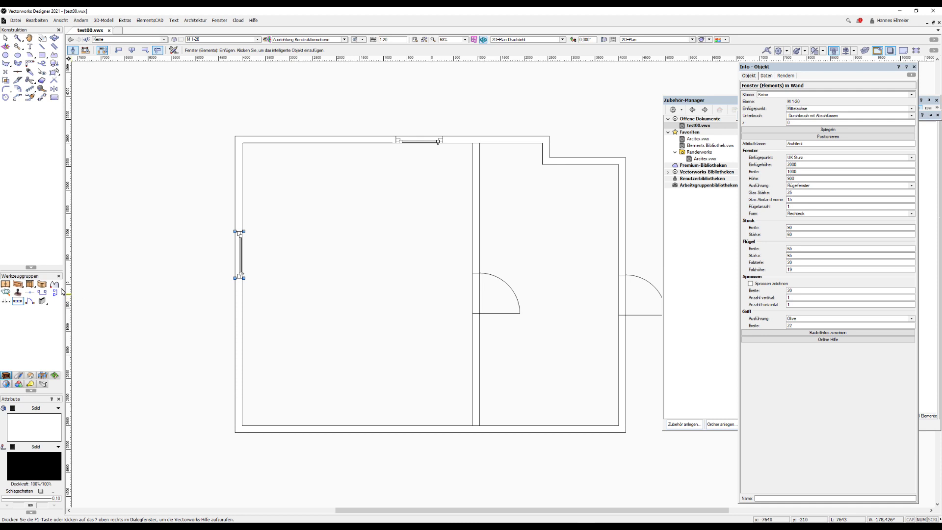
left_click(30, 284)
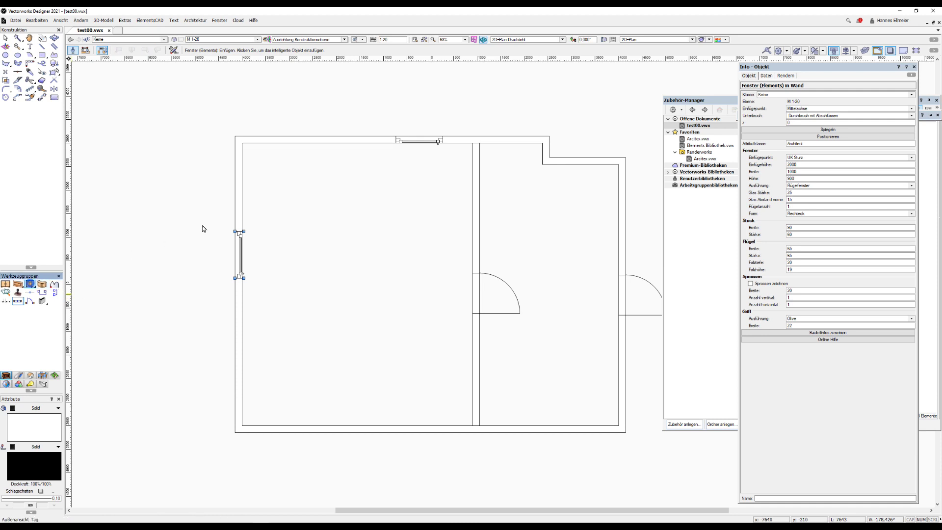
Step: Place a 600×550×860 base cabinet at the top-left wall corner with 0° rotation
left_click(286, 143)
left_click(473, 496)
left_click(412, 312)
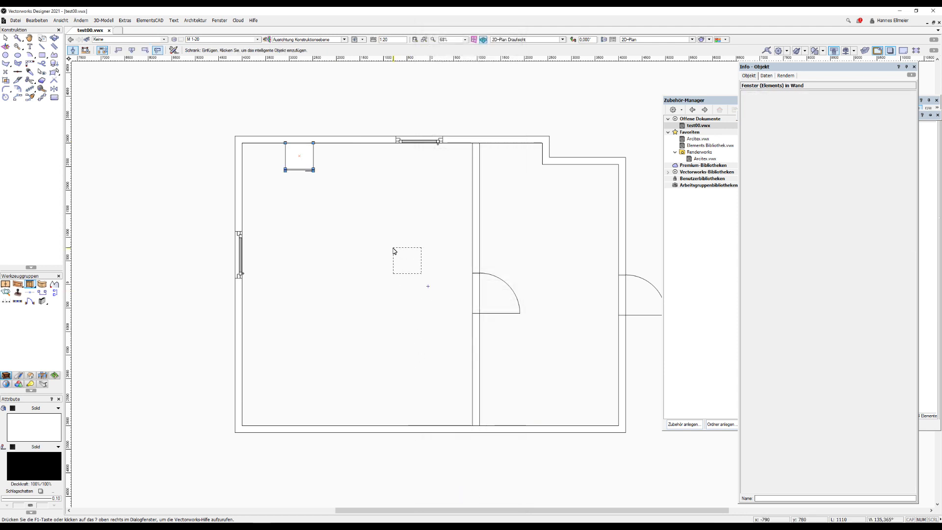
Step: Switch to the Vorne front elevation view and pan the wall into view
left_click(501, 41)
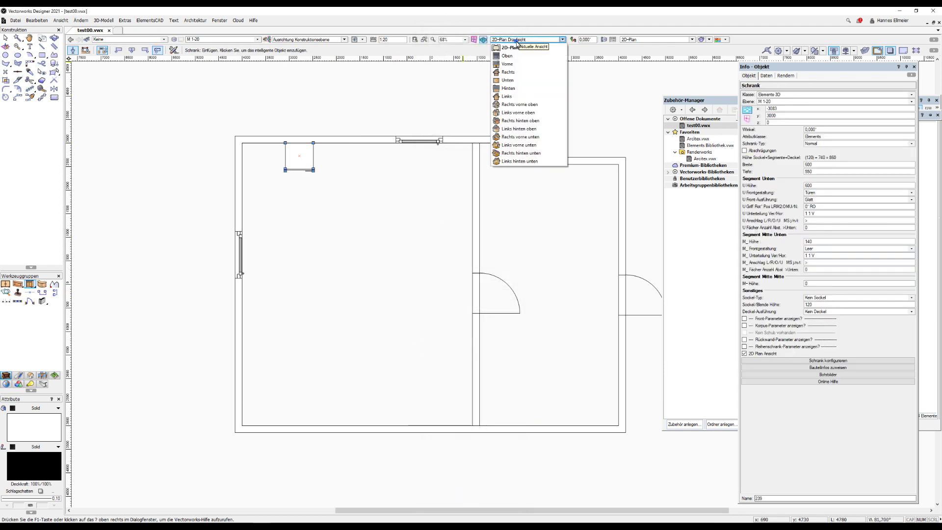
left_click(516, 66)
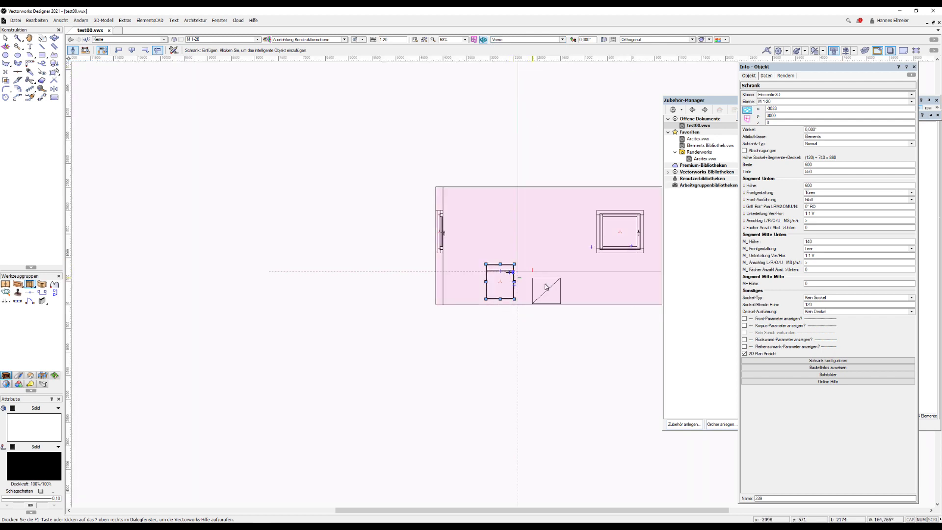
mouse_move(546, 287)
middle_mouse_down()
mouse_move(432, 309)
mouse_move(425, 323)
middle_mouse_up()
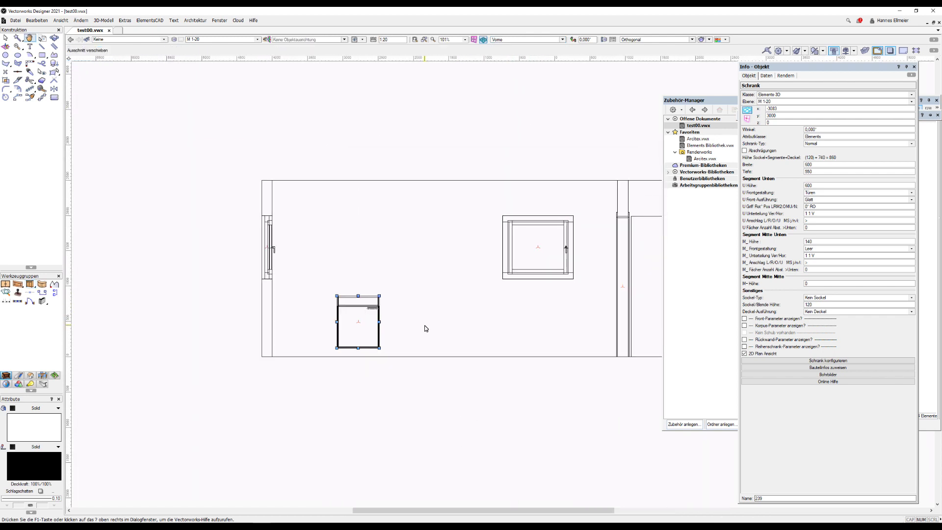
key("x")
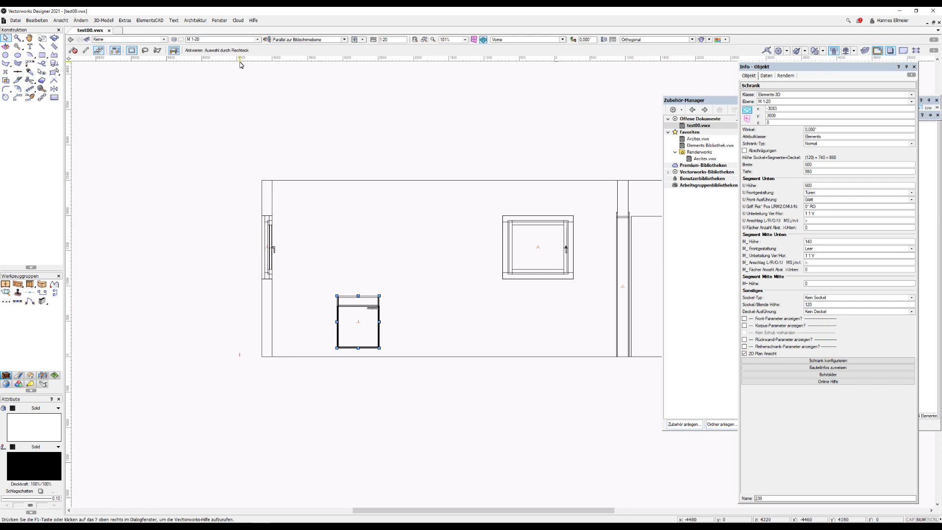
Step: Duplicate the base cabinet three times linearly with an x' offset into a row of four
left_click(36, 21)
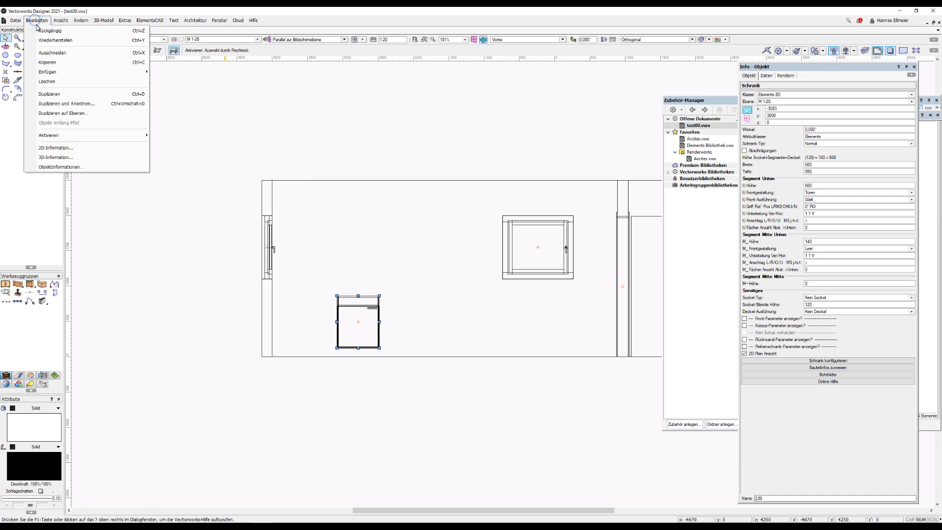
left_click(86, 104)
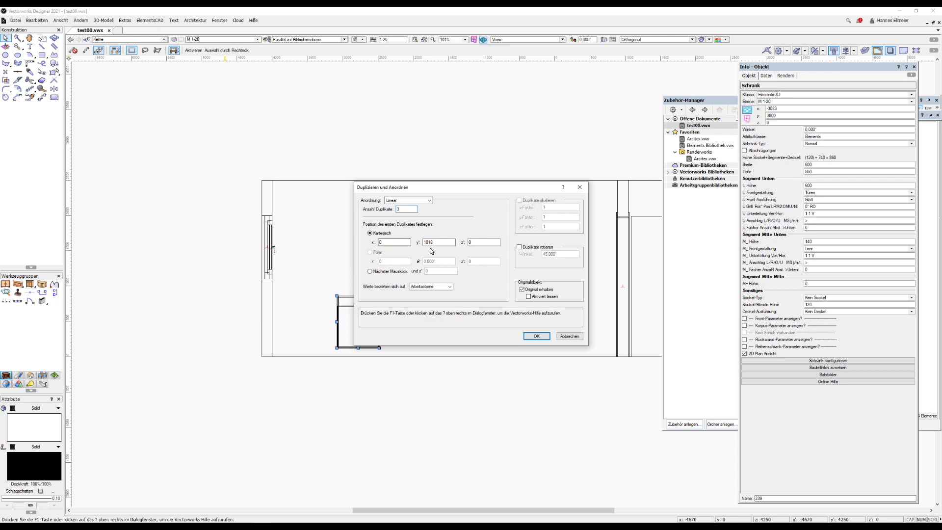
left_click(392, 241)
type("600")
key("Return")
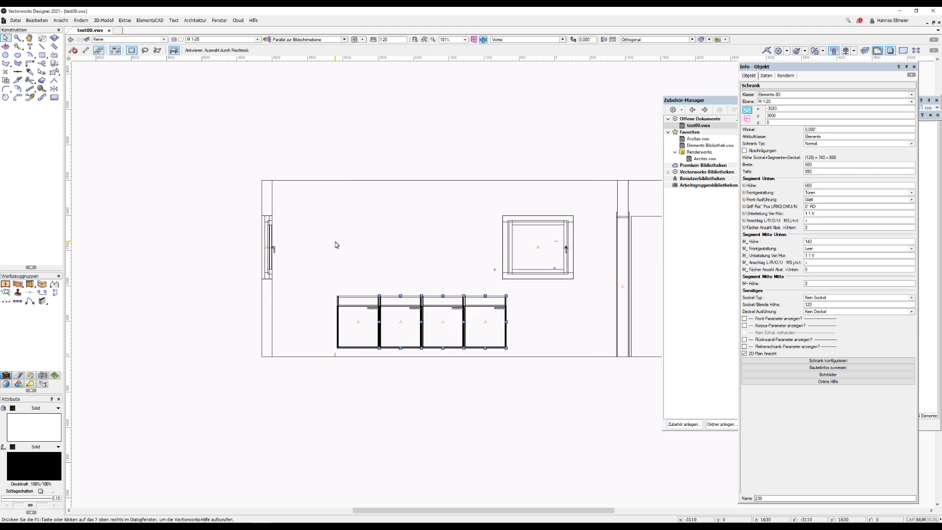
scroll(415, 356, "up", 2)
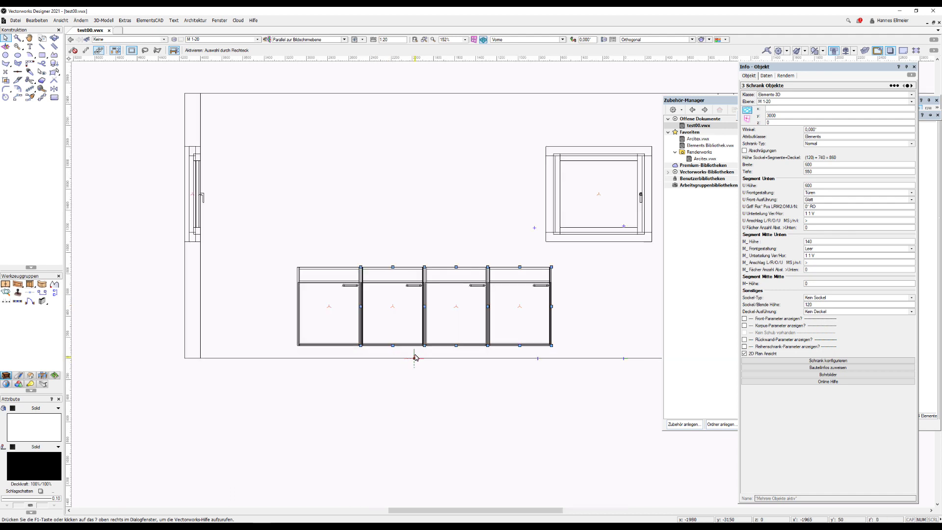
left_click(431, 378)
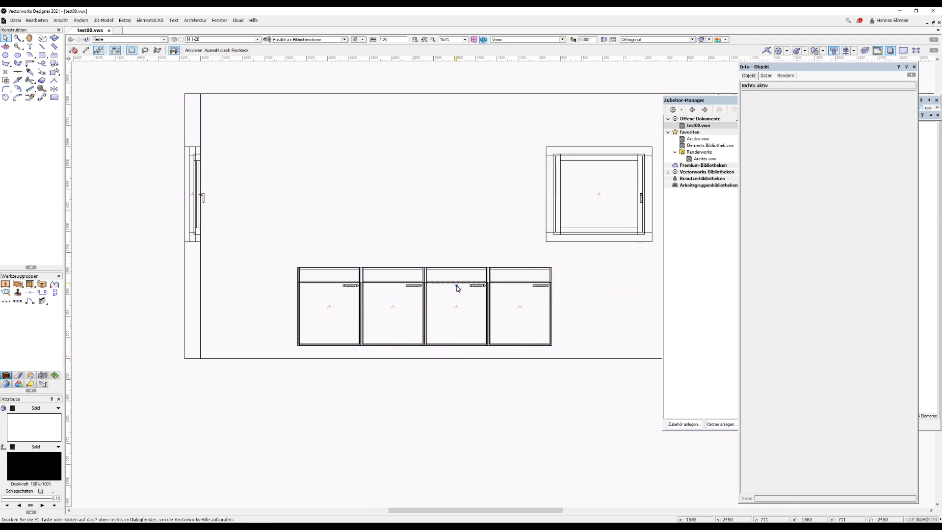
Step: Give the third cabinet Schubkasten fronts: lower segment subdivided into 2, middle segment also Schubkasten
left_click(456, 287)
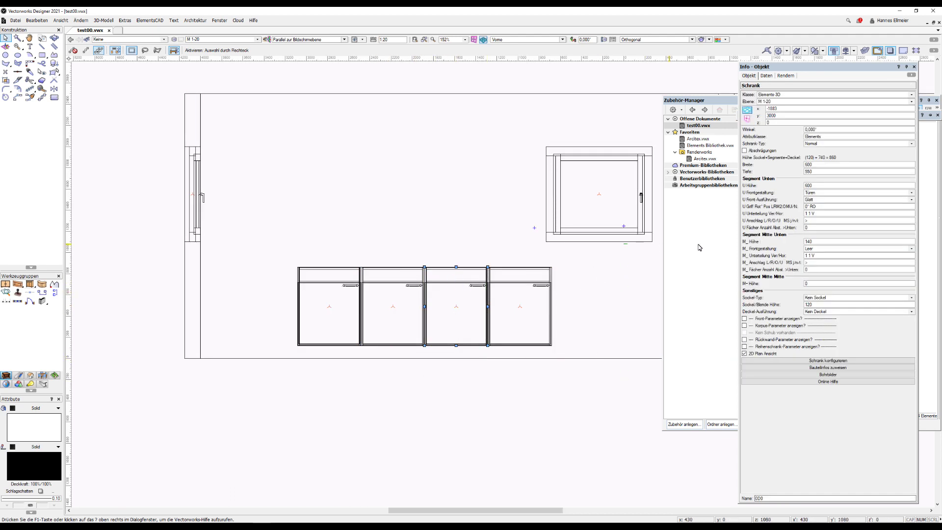
left_click(821, 193)
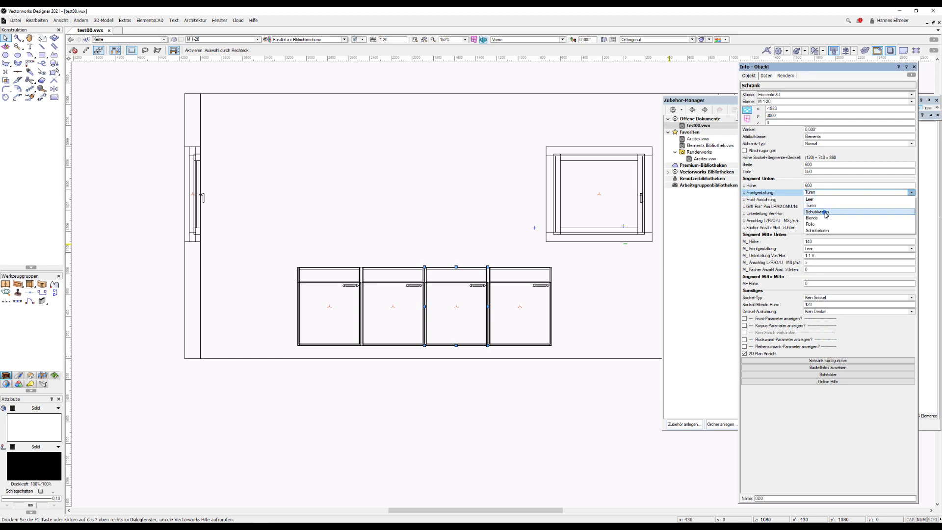
left_click(826, 214)
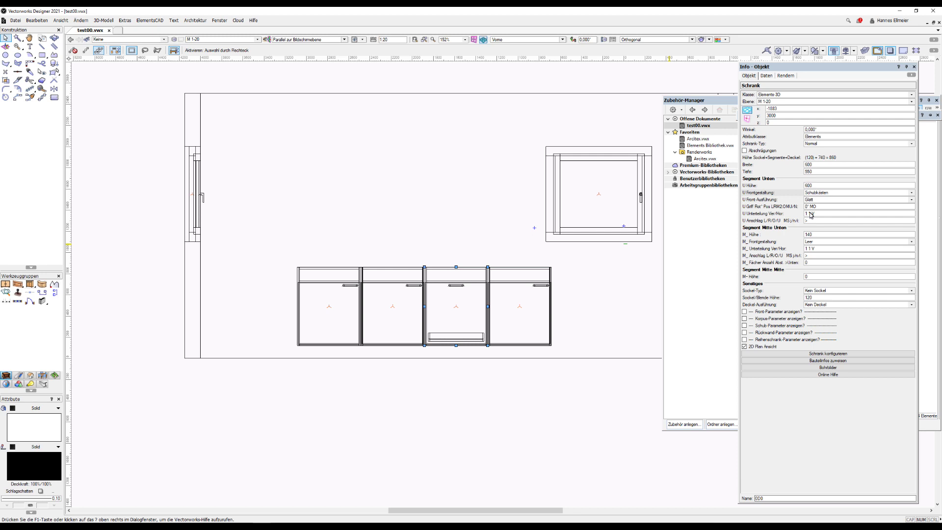
left_click(811, 214)
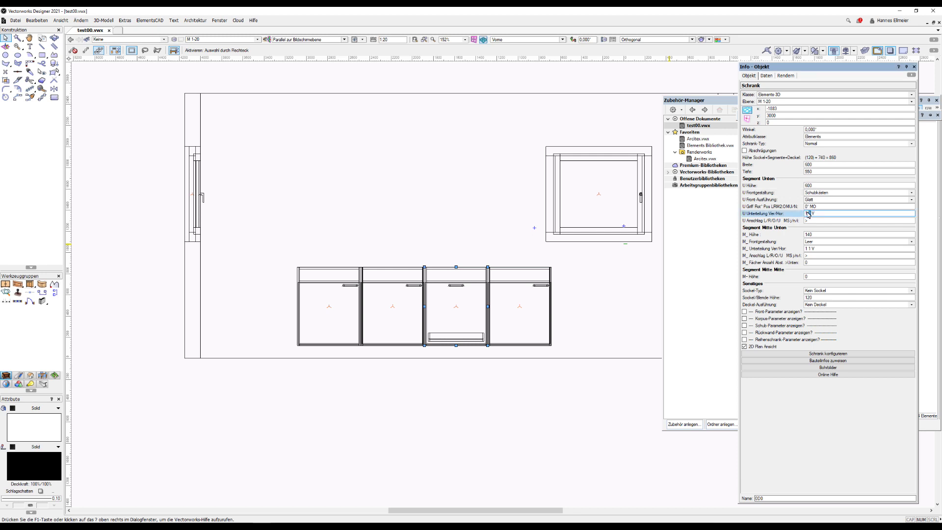
key("Return")
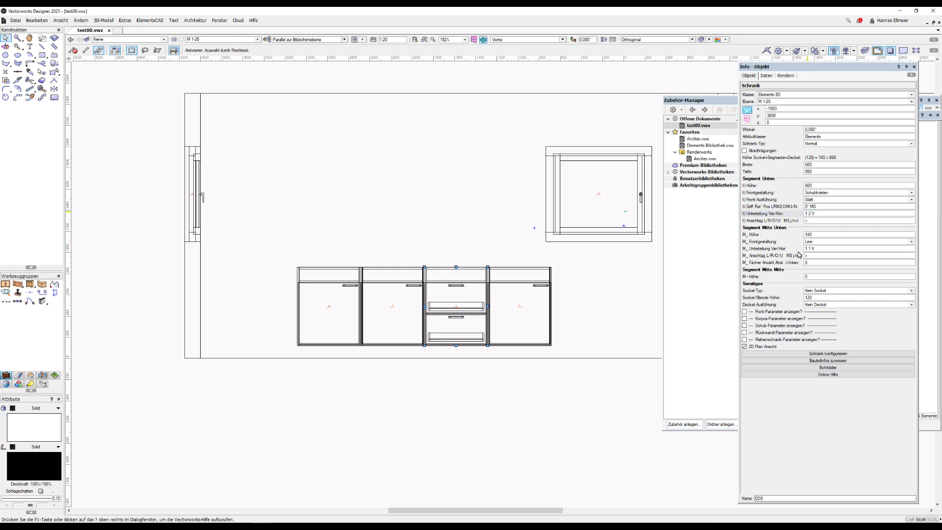
left_click(816, 241)
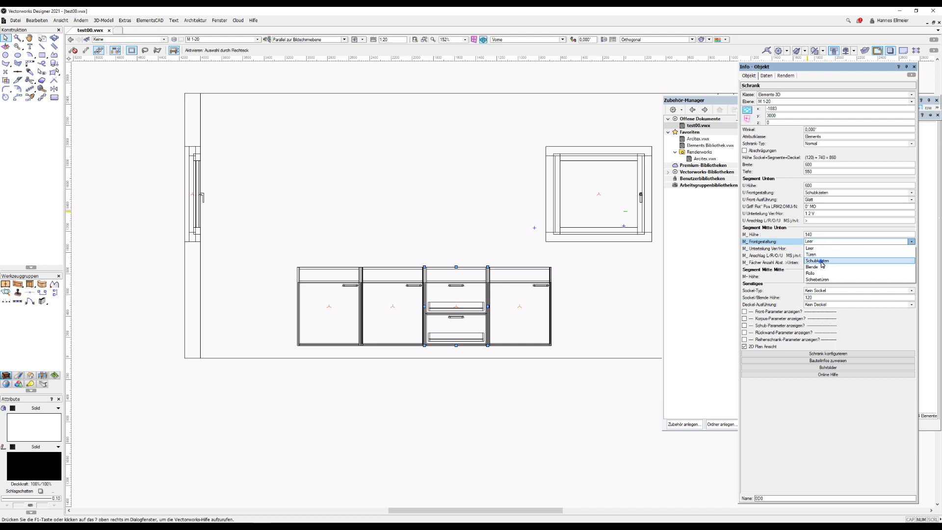
left_click(817, 260)
left_click(539, 279)
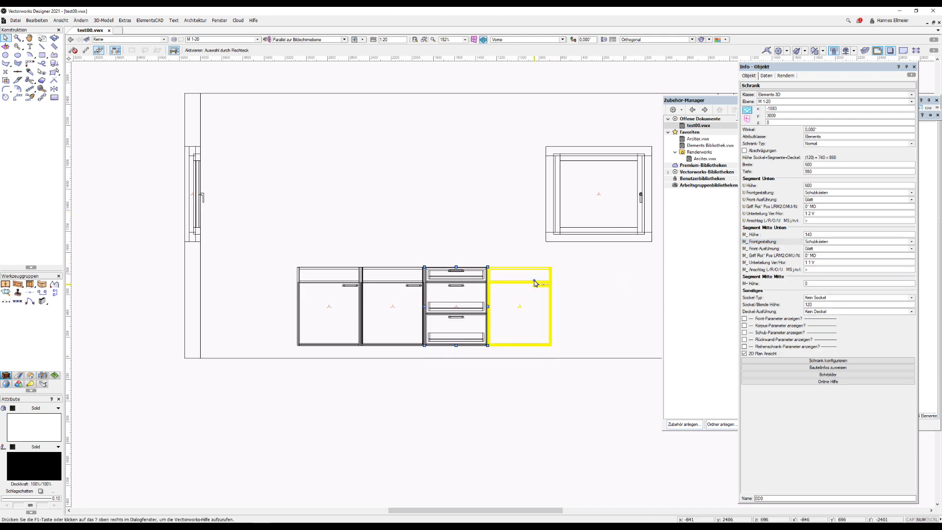
Step: Give the right cabinet's lower segment drawer fronts with a height of 200
left_click(817, 187)
type("300")
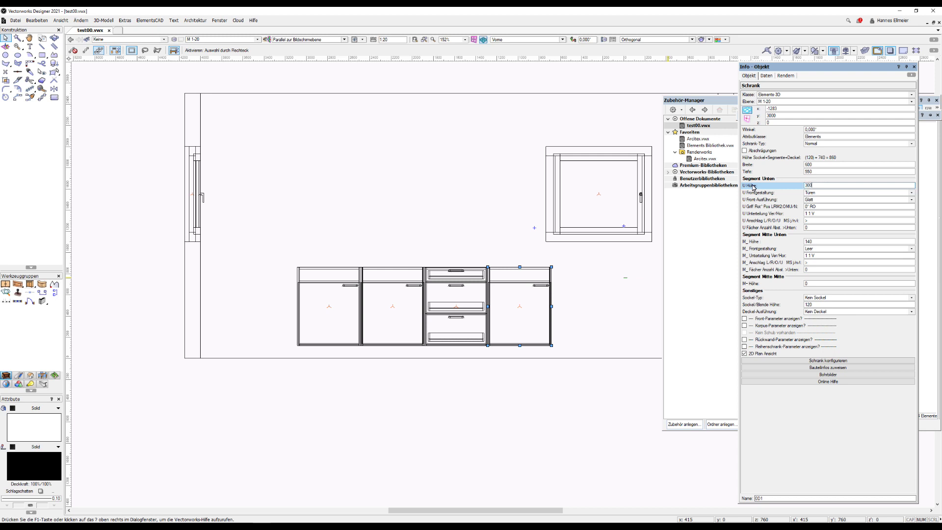
key("Return")
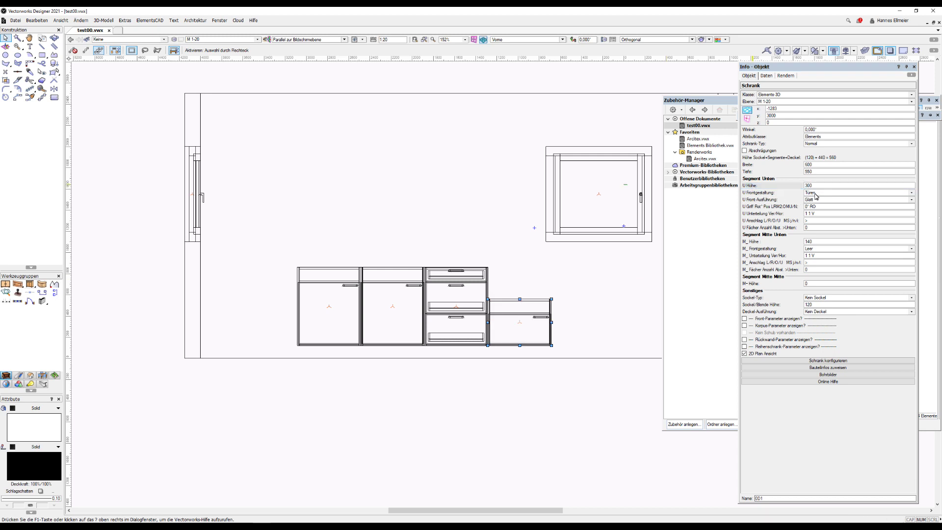
left_click(816, 193)
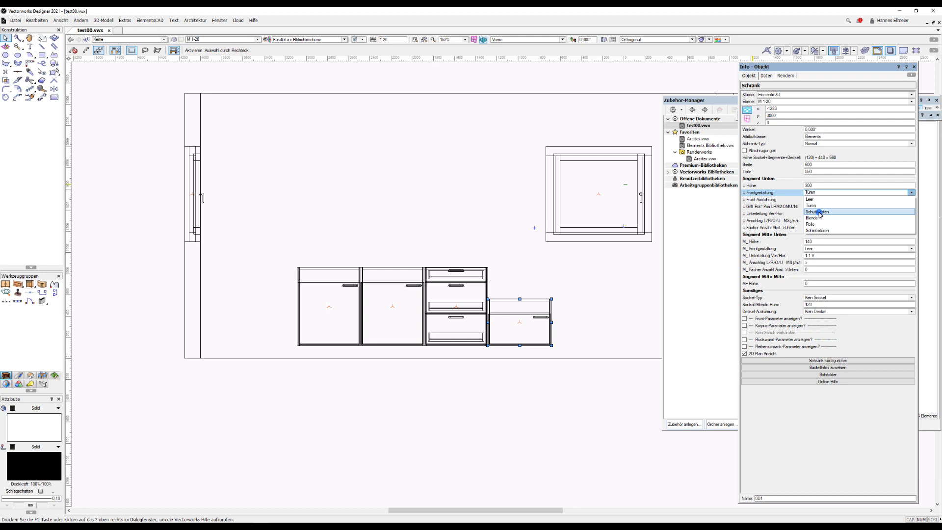
left_click(819, 212)
left_click(793, 187)
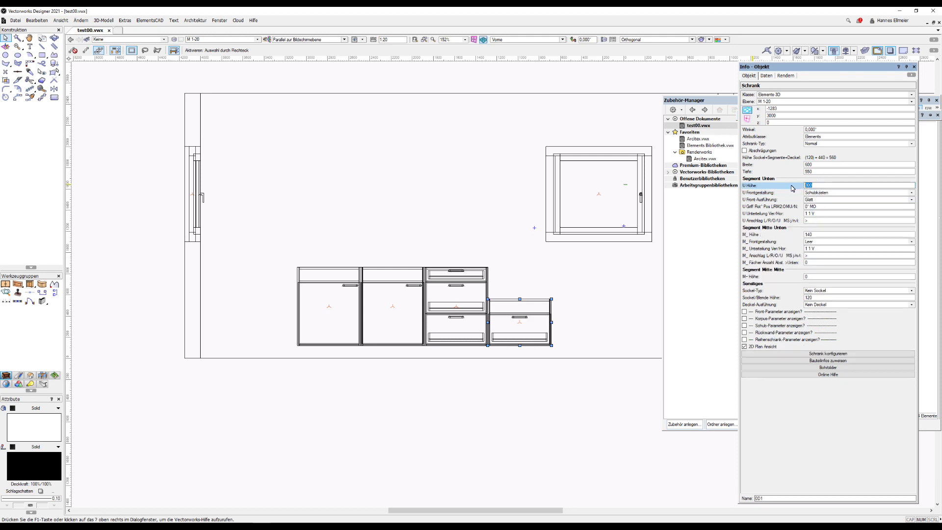
type("200")
key("Return")
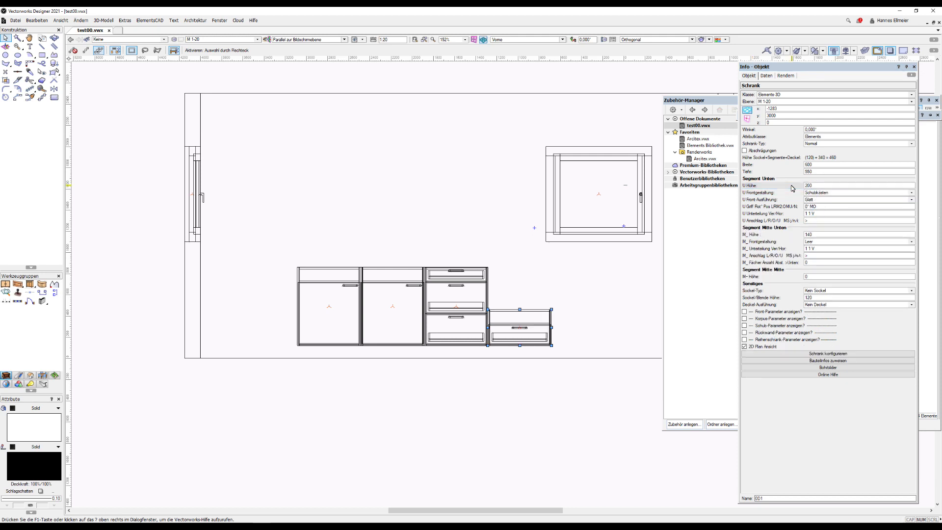
Step: Add two 200-high drawer segments and a 140-high top segment filled with Schubkästen
left_click(769, 235)
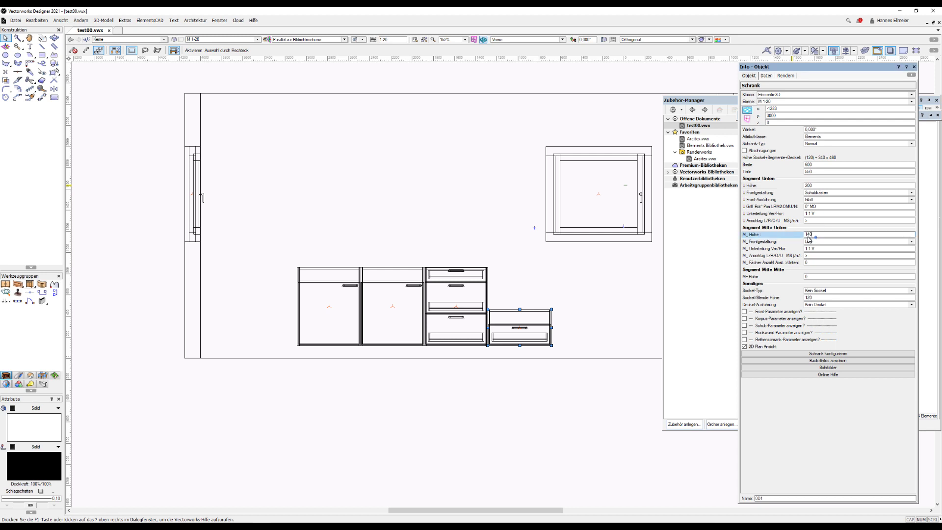
type("-1")
key("Return")
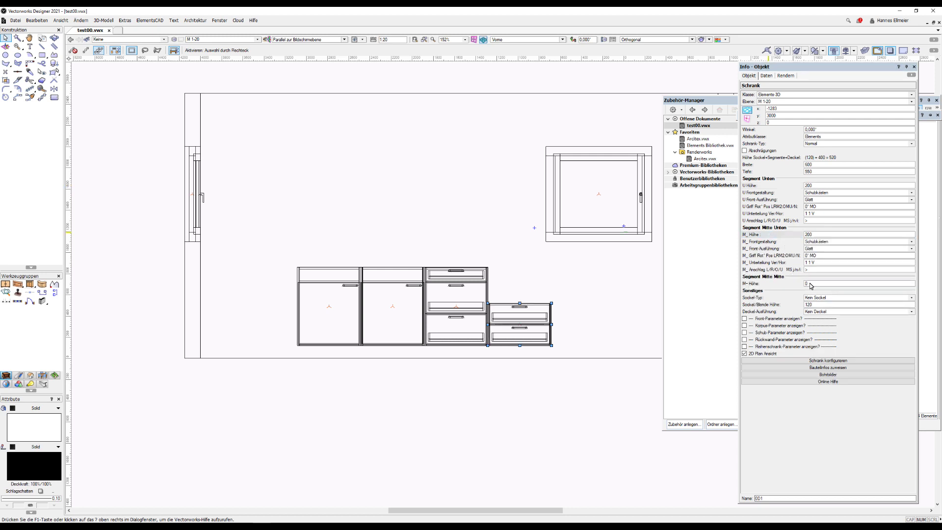
left_click(811, 286)
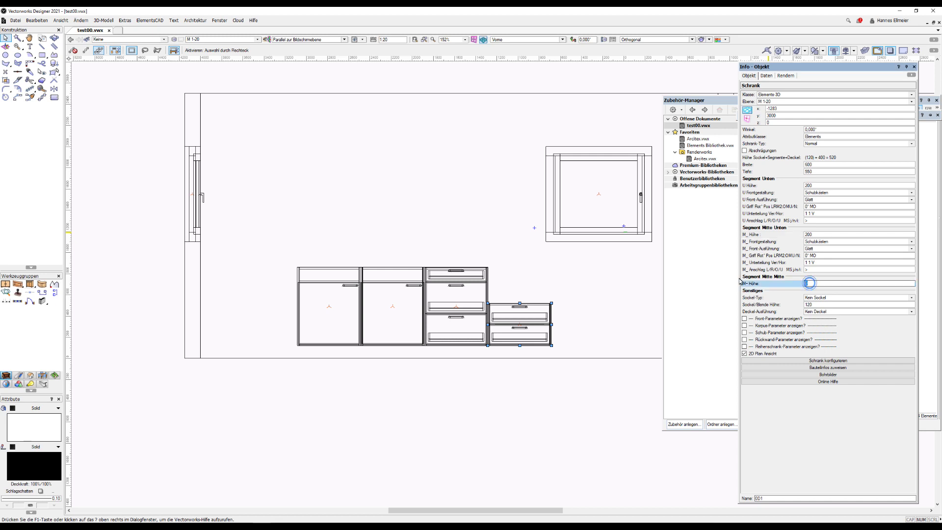
type("-1")
type("200")
key("Return")
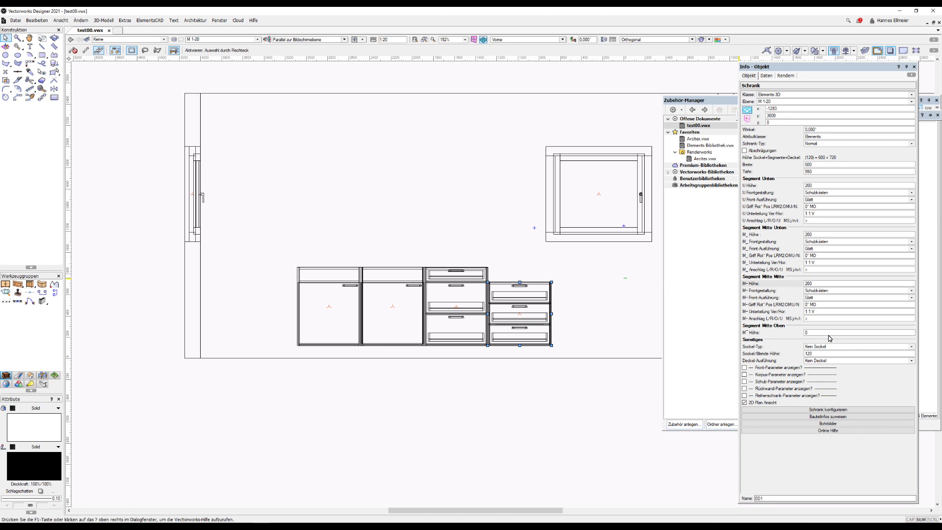
left_click(826, 334)
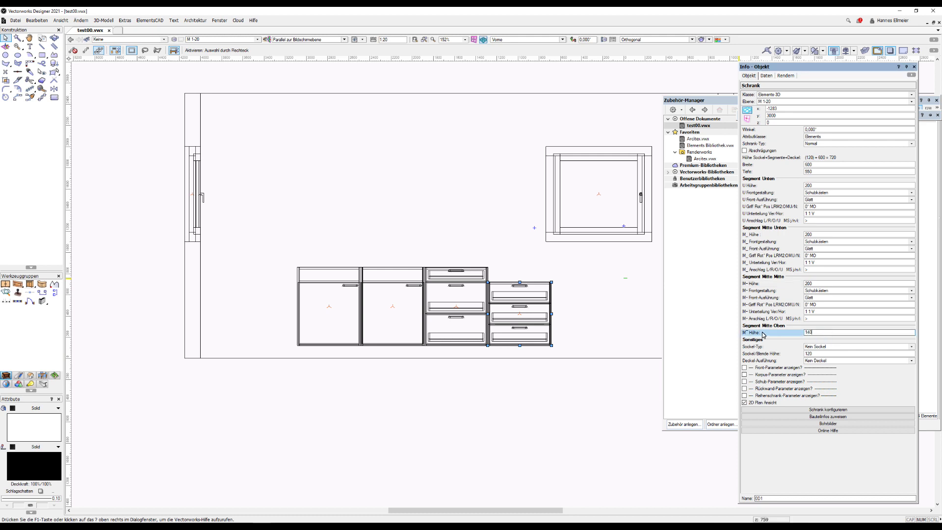
key("Return")
left_click(819, 340)
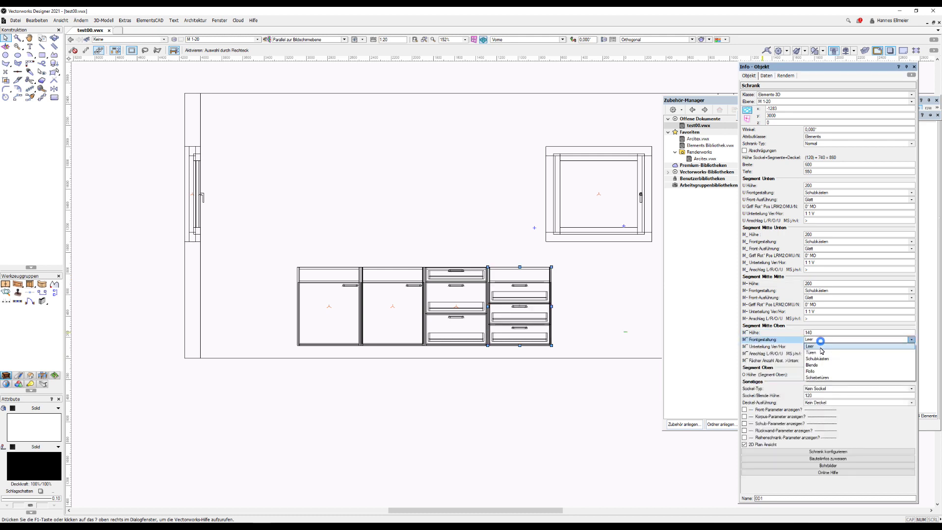
left_click(818, 358)
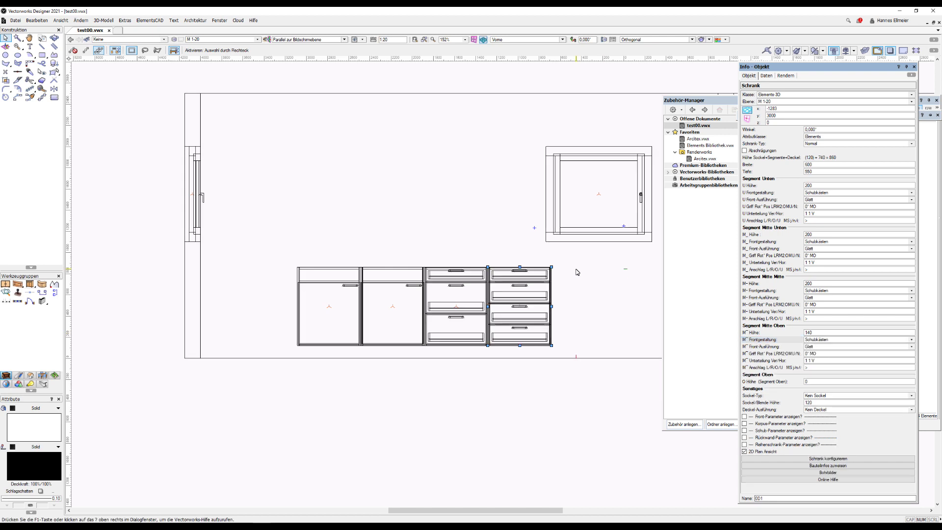
left_click(383, 279)
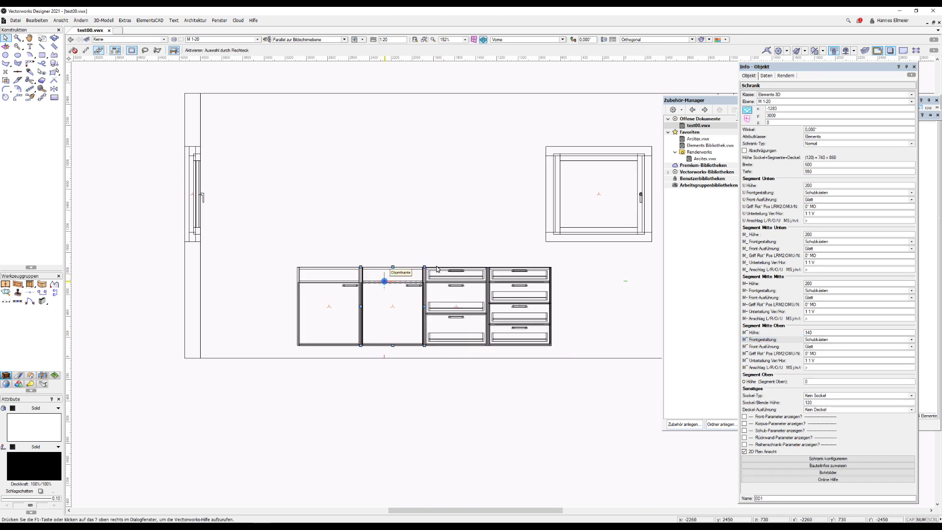
Step: Set the second cabinet's lower segment height to 740 and middle segment height to 0
left_click(812, 186)
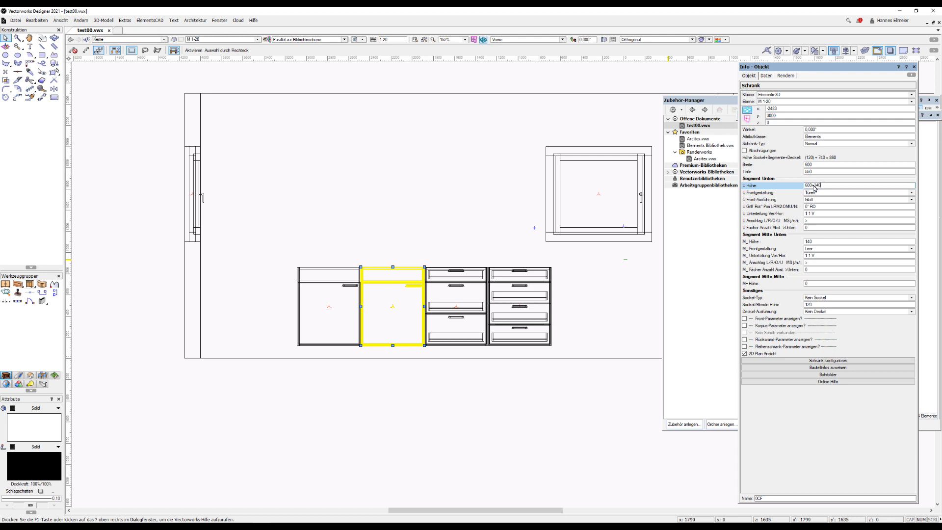
key("Return")
left_click(815, 241)
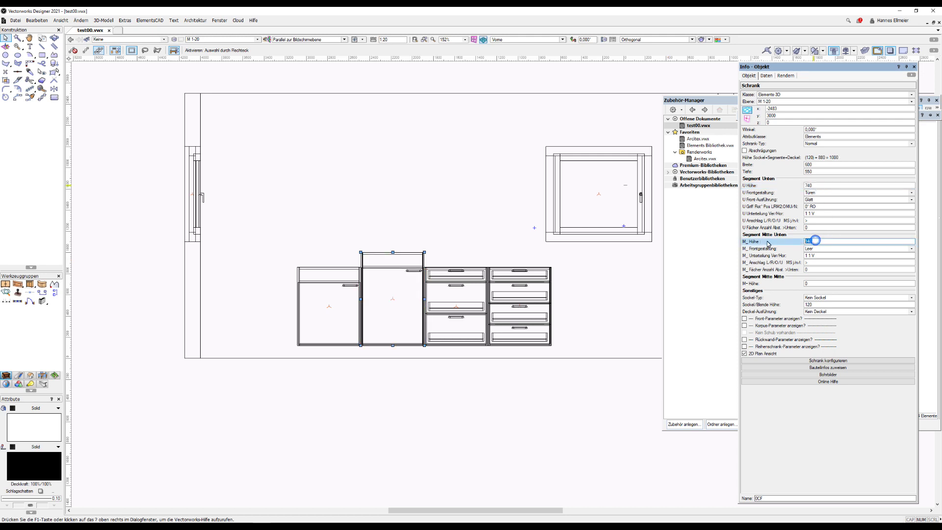
type("0")
key("Return")
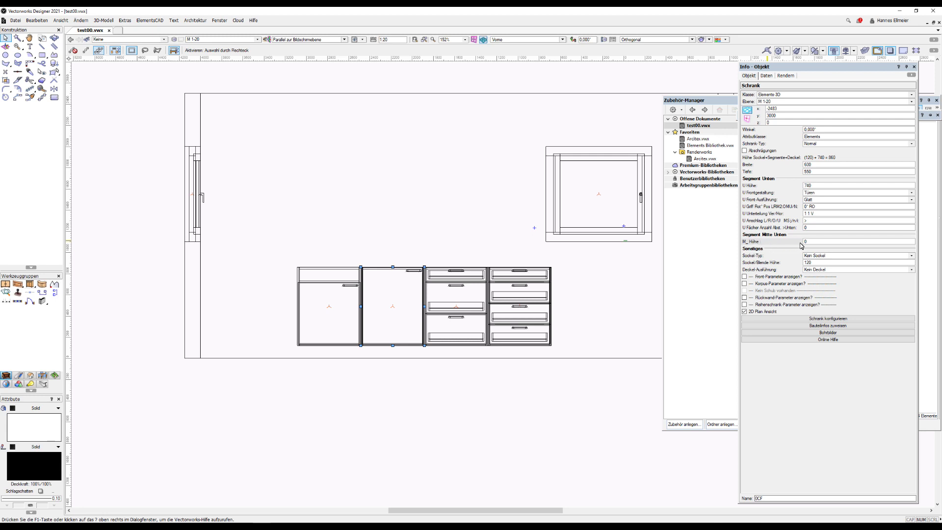
Step: Set the door handle to a vertical 90° LO position on the left edge
left_click(806, 207)
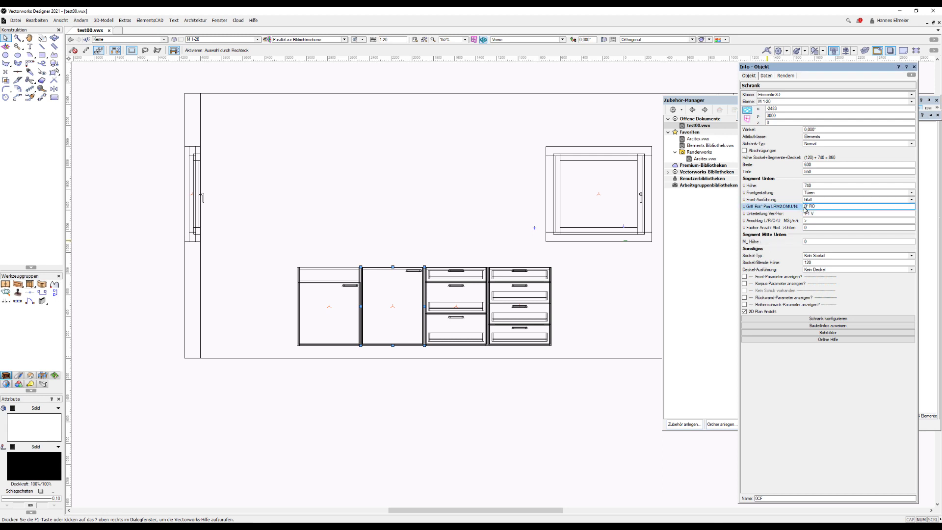
type("2")
key("Return")
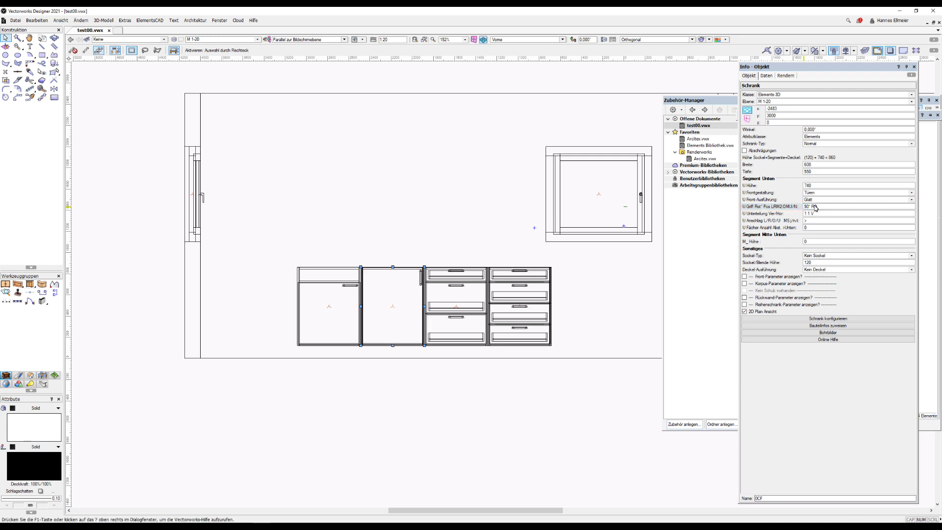
left_click(814, 206)
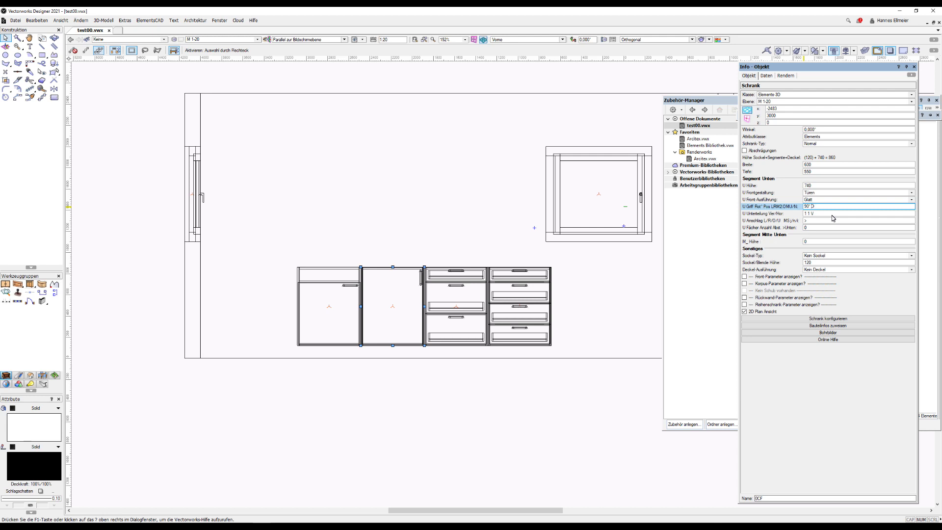
type("L")
key("Return")
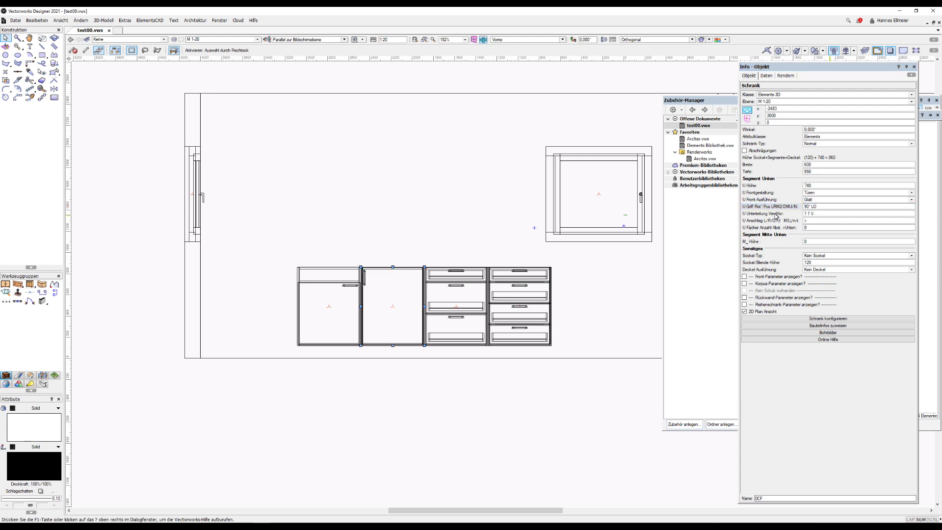
left_click(338, 286)
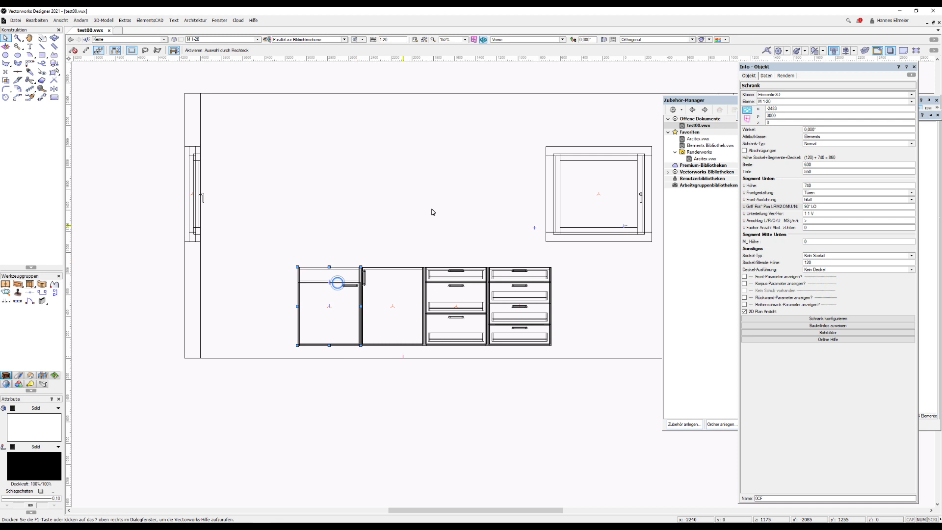
key("ctrl+z")
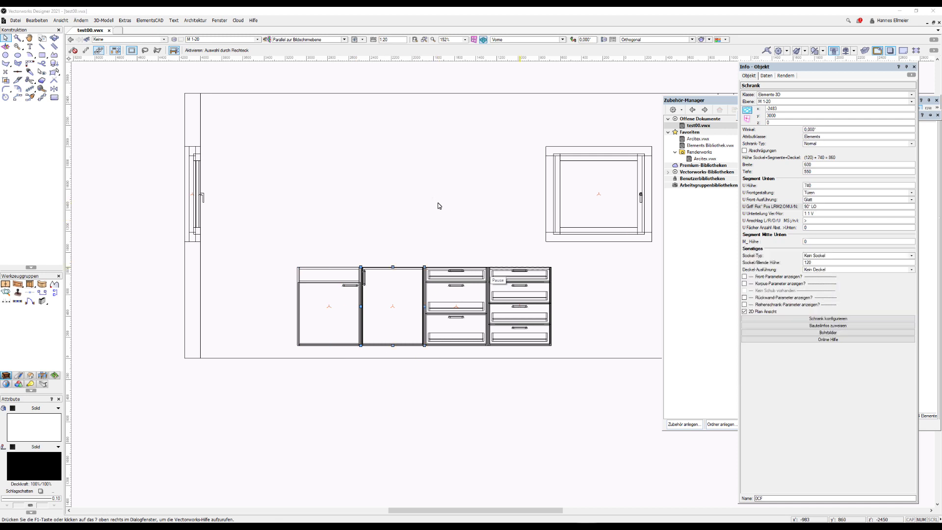
Step: Apply the Innenliegende Schubkästen configuration to the second cabinet with a 45° opening angle
double_click(327, 282)
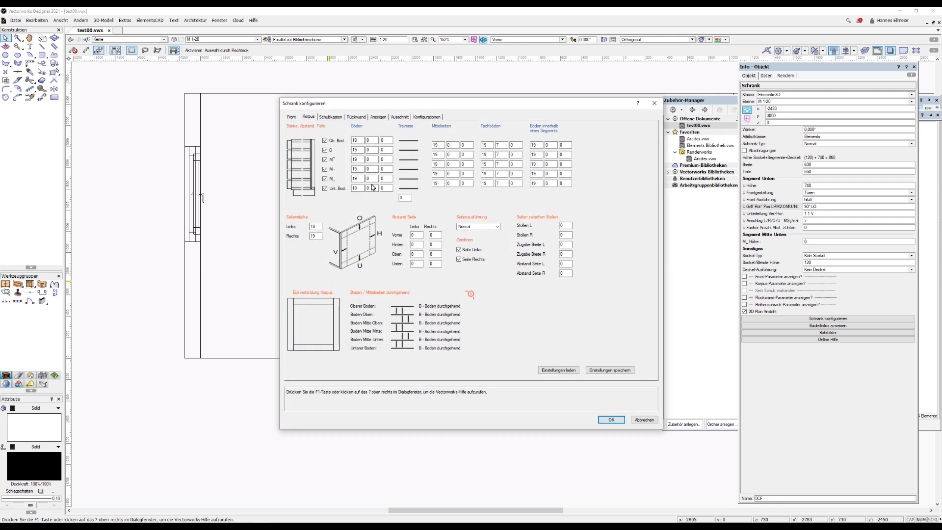
left_click(428, 119)
left_click(309, 150)
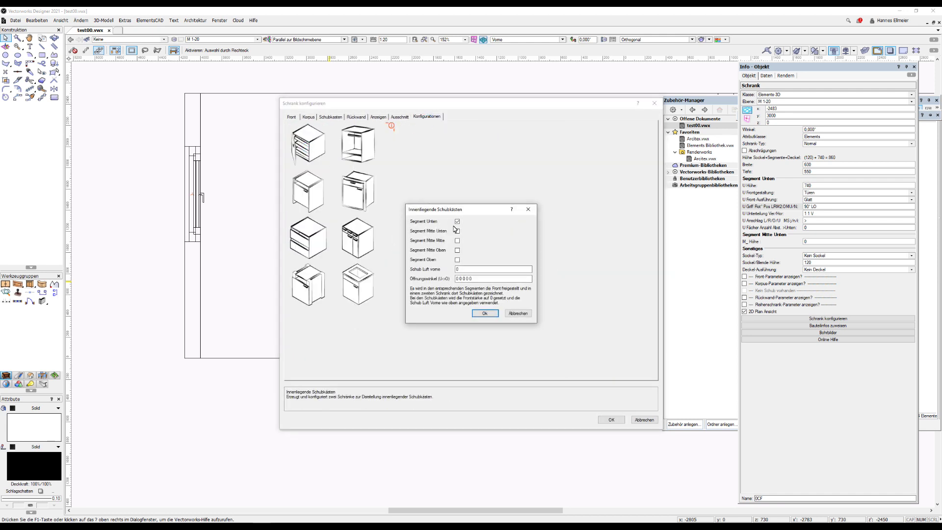
double_click(475, 279)
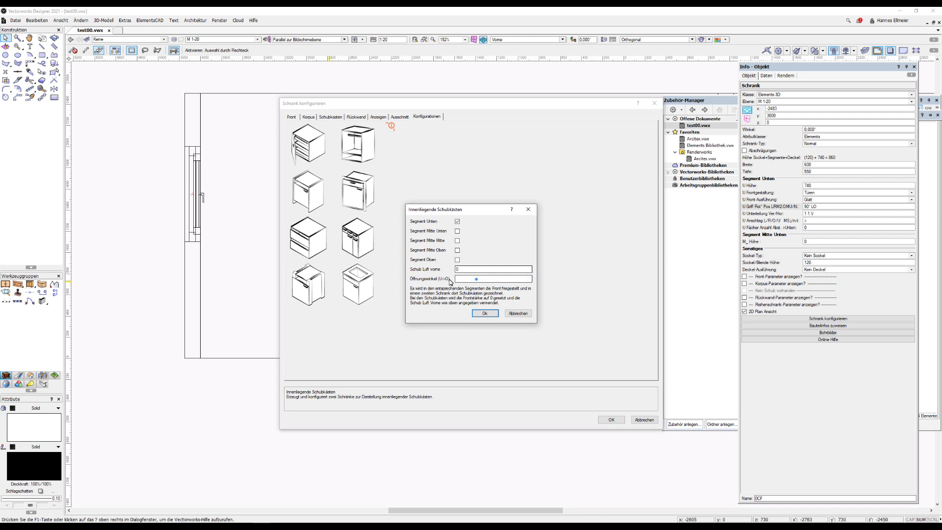
type("45")
left_click(483, 313)
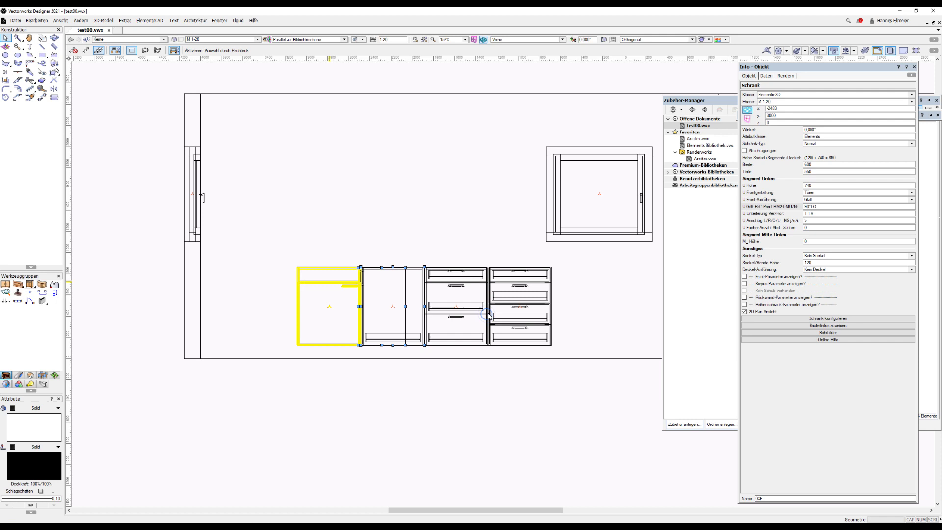
left_click(450, 308, "shift")
Step: Orbit into 3D perspective and set the second cabinet's U Unterteilung to 1 3 V
middle_click_drag(450, 308, 388, 353, "shift")
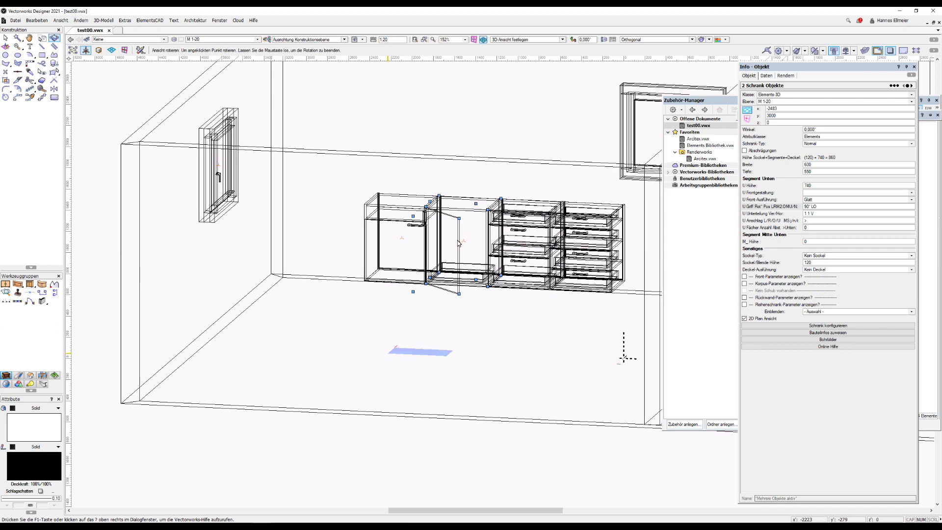
left_click(476, 200)
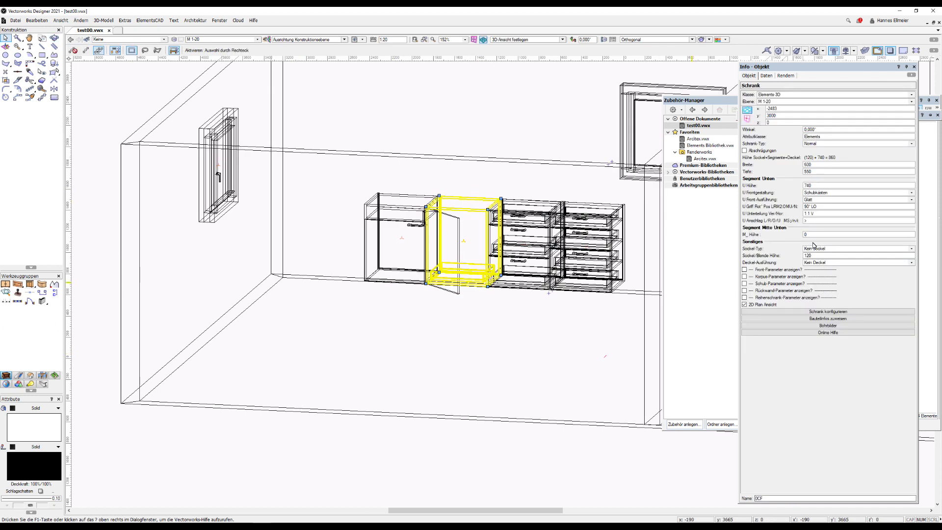
left_click(810, 213)
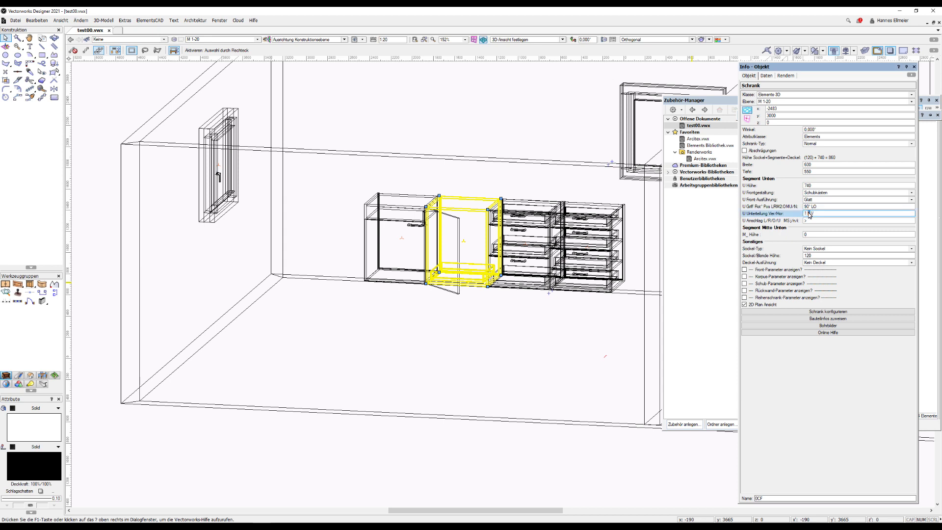
key("Return")
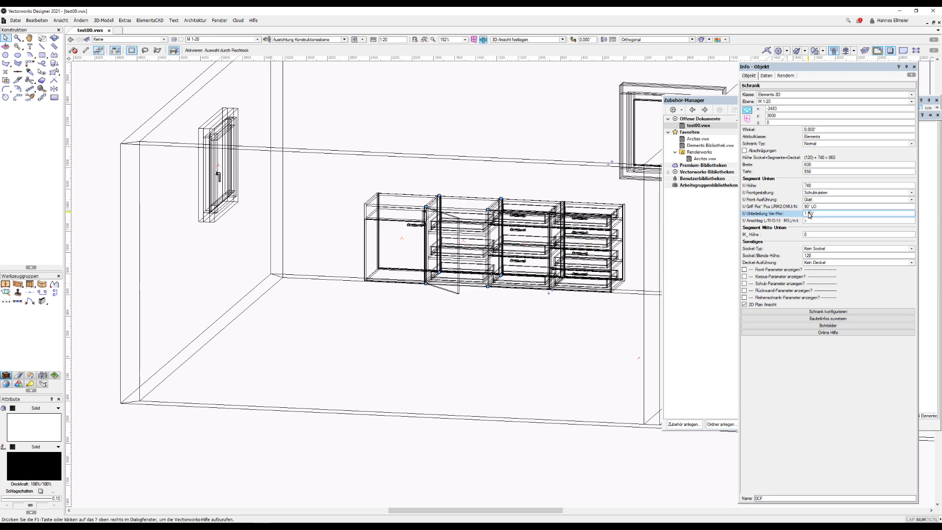
left_click(396, 223)
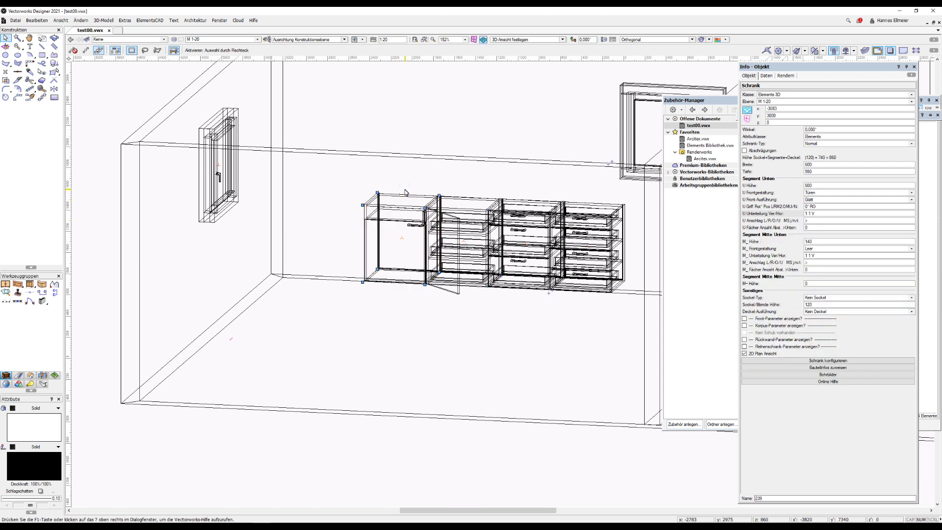
scroll(406, 192, "up", 1)
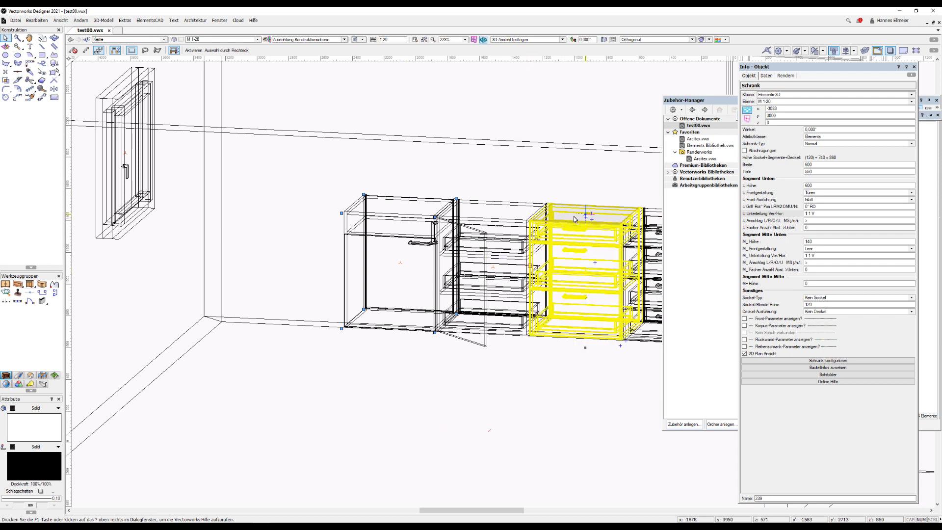
Step: Set the second cabinet's handle position to 90° RO, then open the left cabinet's Schrank konfigurieren
left_click(483, 234)
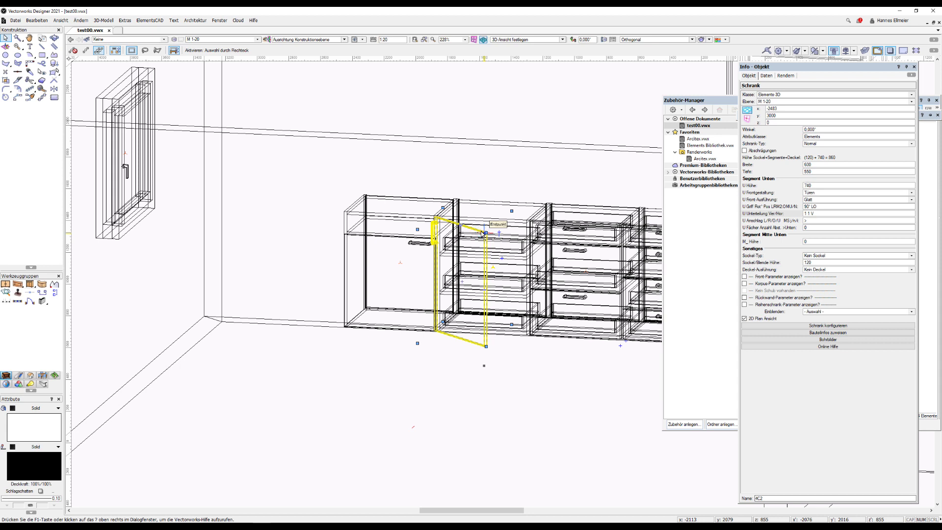
double_click(814, 208)
type("RO")
key("Return")
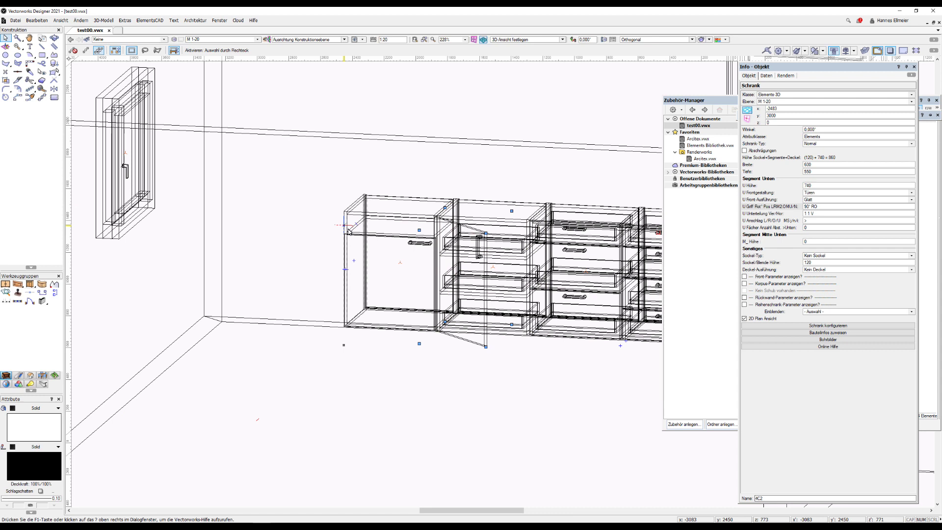
left_click(345, 225)
double_click(366, 236)
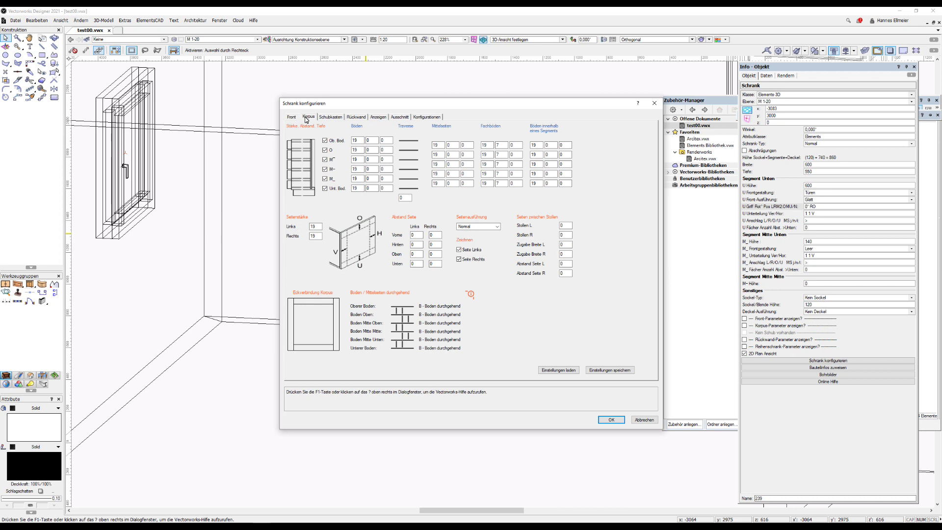
Step: Make the second crossbar a split divider and add a solid top crossbar
left_click(408, 142)
left_click(409, 152)
left_click(411, 142)
left_click(411, 143)
Step: Review the front, back panel, display and cutout settings, then apply the configuration
left_click(295, 120)
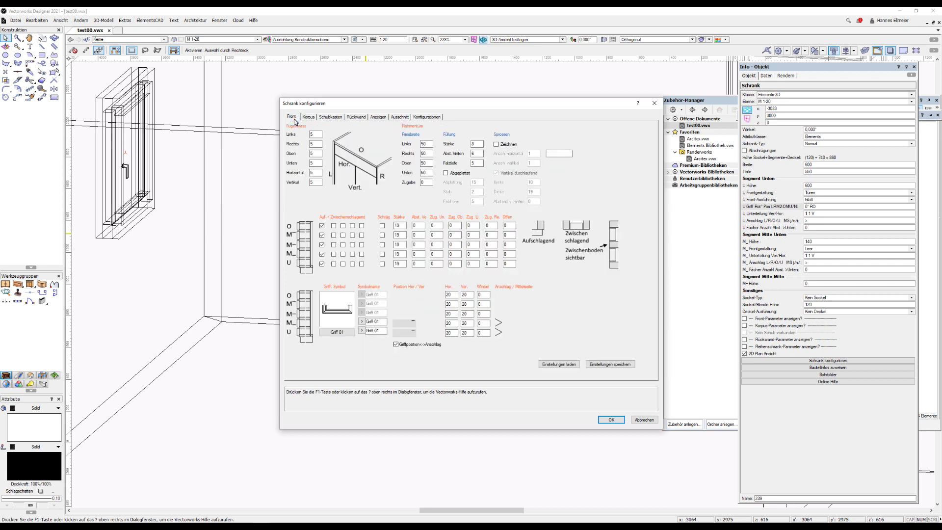
left_click(354, 117)
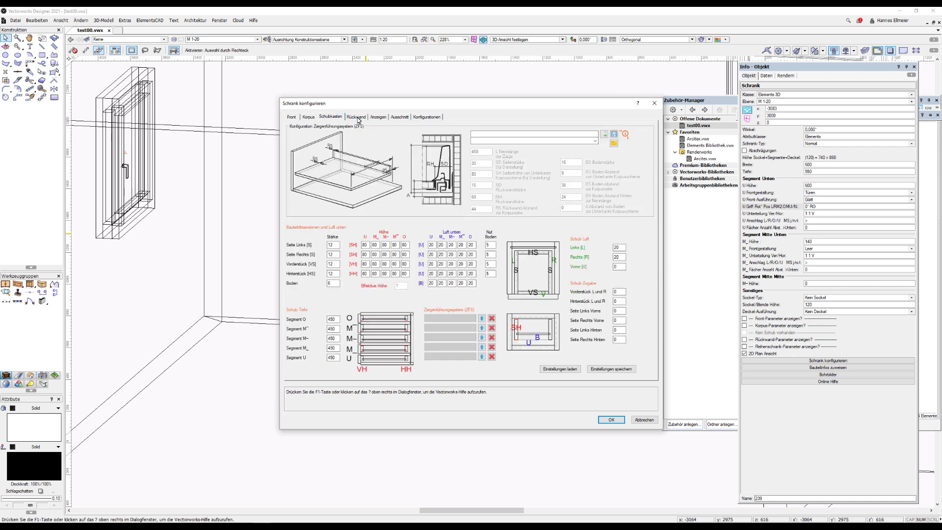
left_click(381, 119)
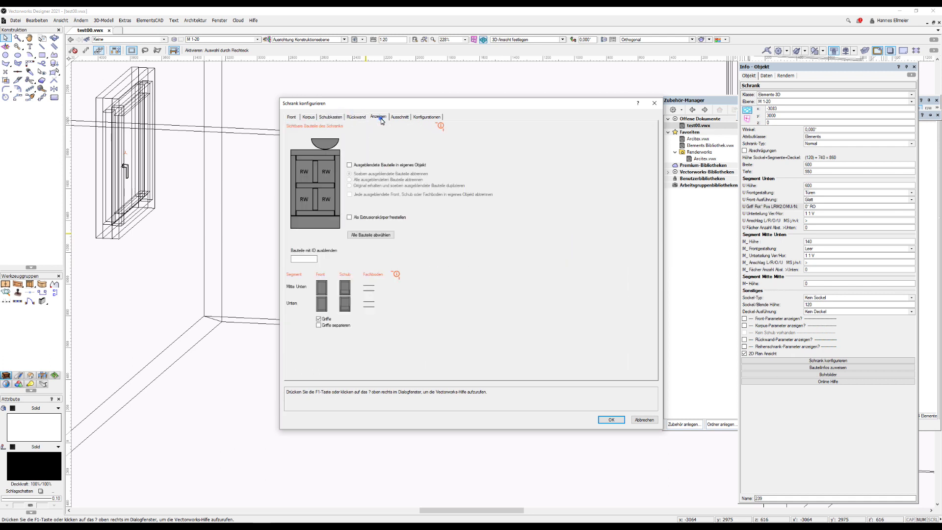
left_click(406, 119)
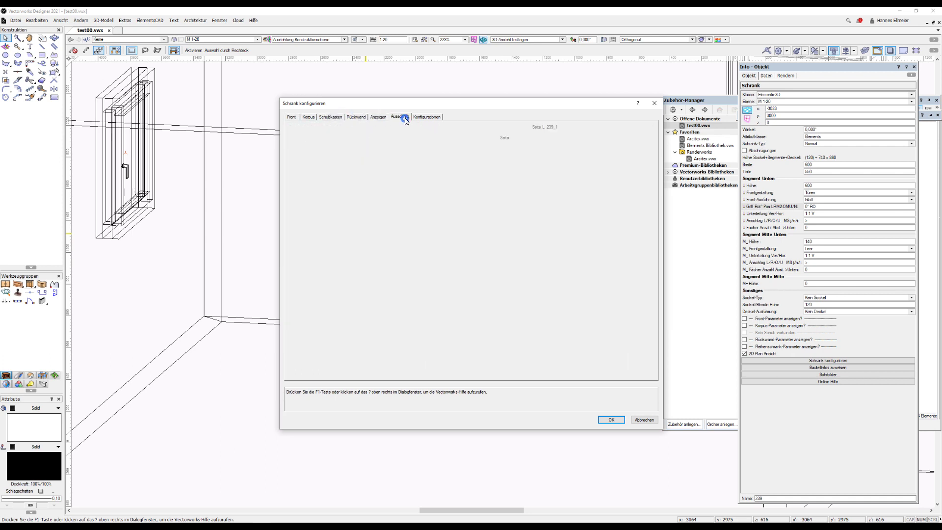
left_click(611, 420)
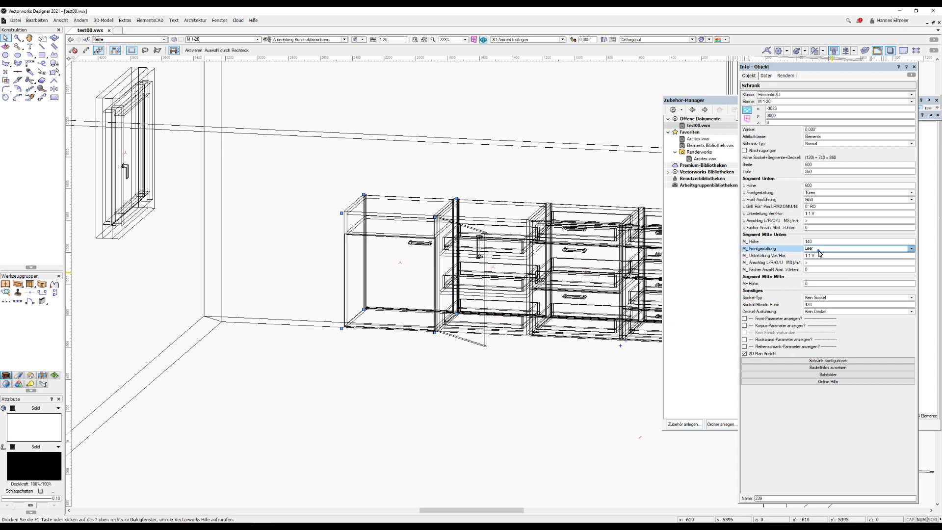
Step: Set M_ Frontgestaltung to Schubkästen and box-select all five cabinets
left_click(818, 249)
left_click(819, 268)
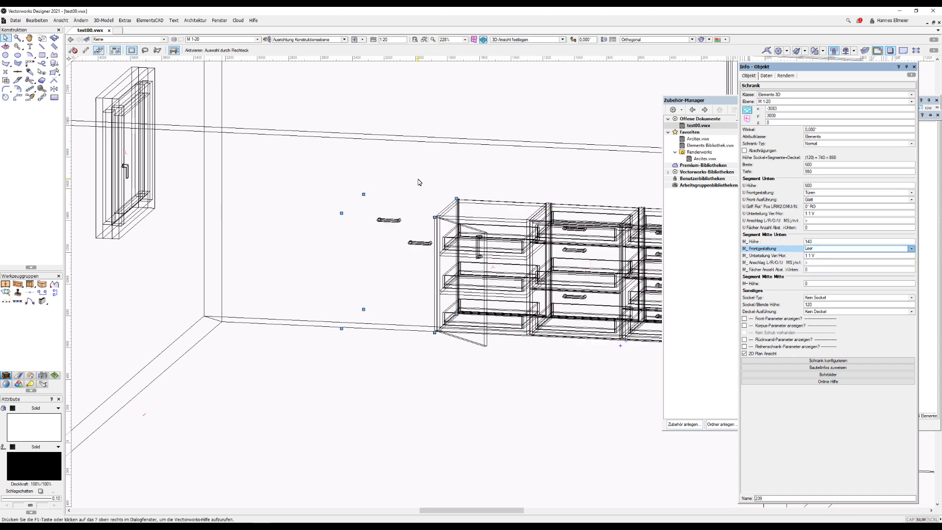
scroll(377, 180, "down", 2)
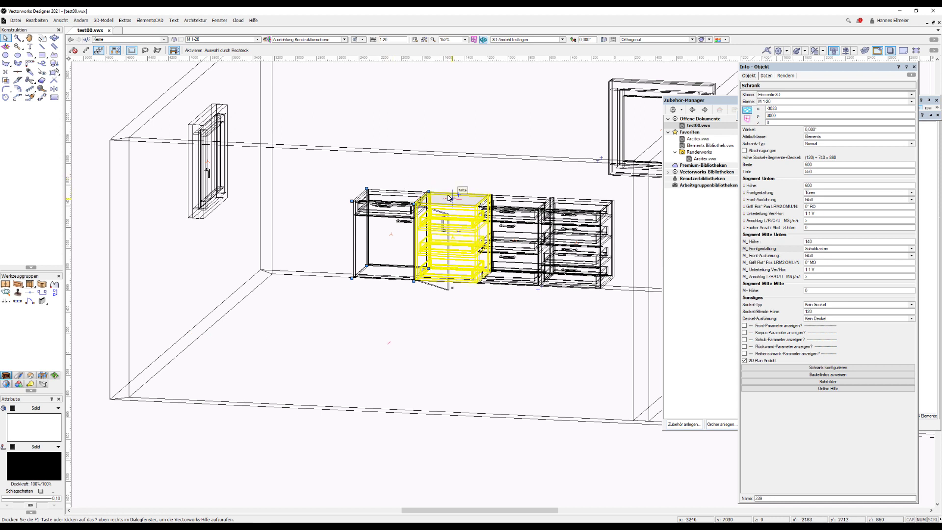
left_click_drag(336, 173, 632, 353)
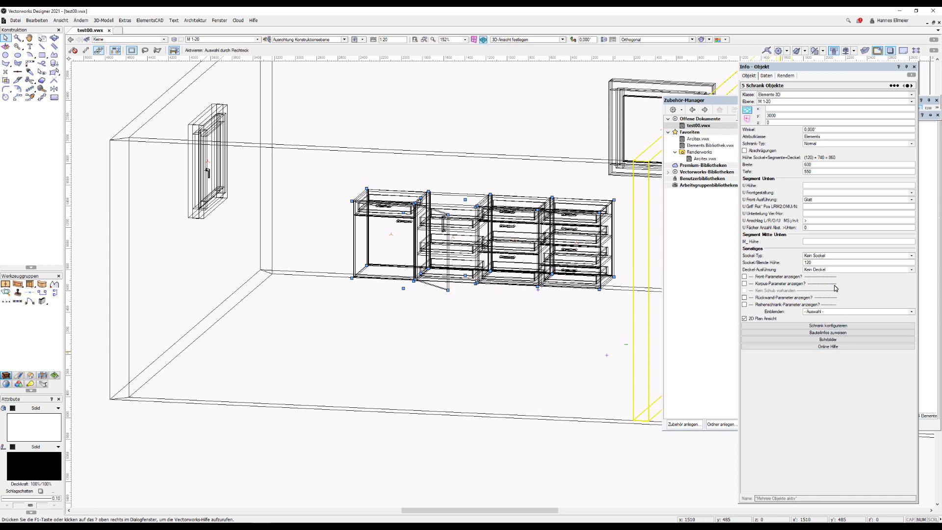
Step: Set Sockel-Typ to Blende L R V H Gehrung with Sockel/Blende Höhe 50
left_click(832, 257)
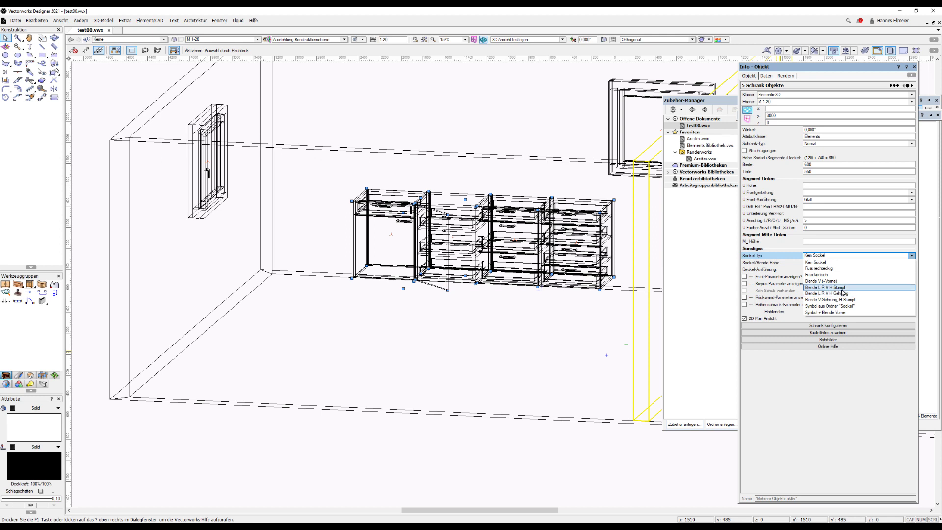
key("Return")
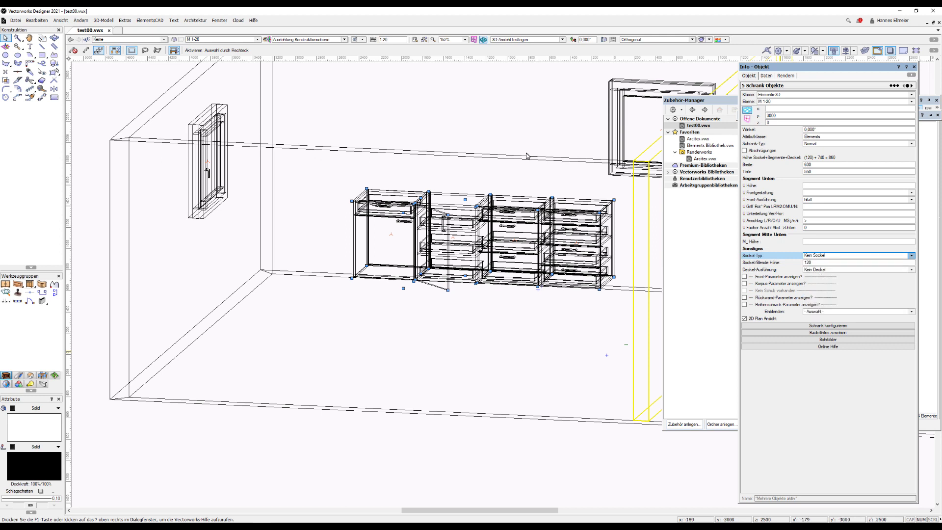
left_click(814, 263)
type("50")
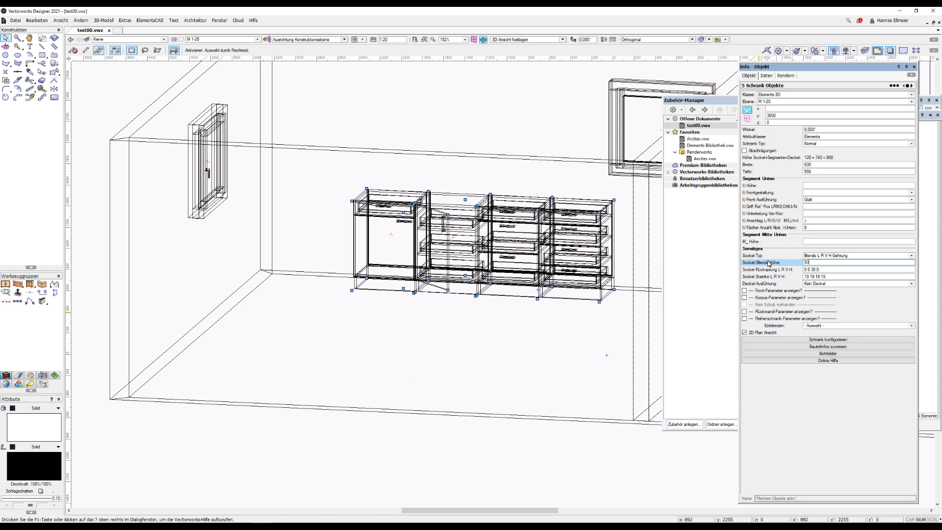
key("Return")
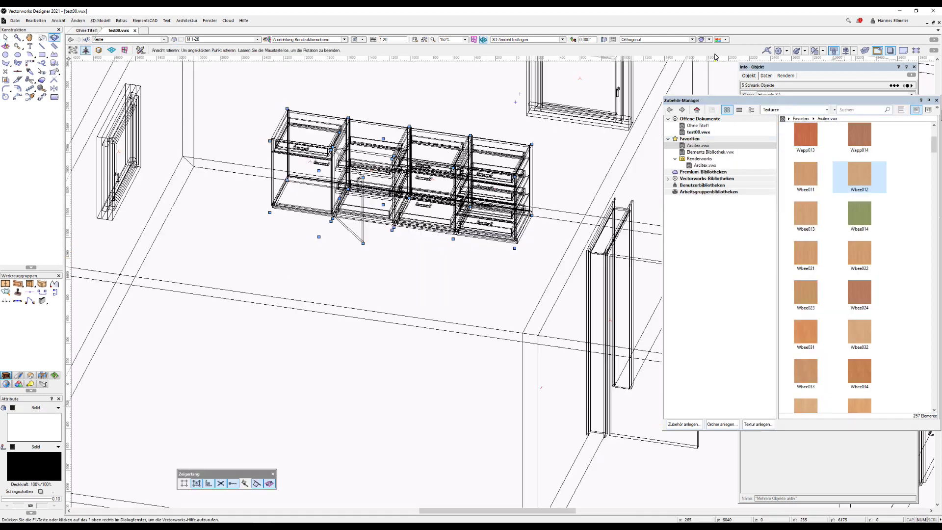
Step: Switch to OpenGL rendering and apply the Wche084 wood texture to the cabinets
left_click(709, 40)
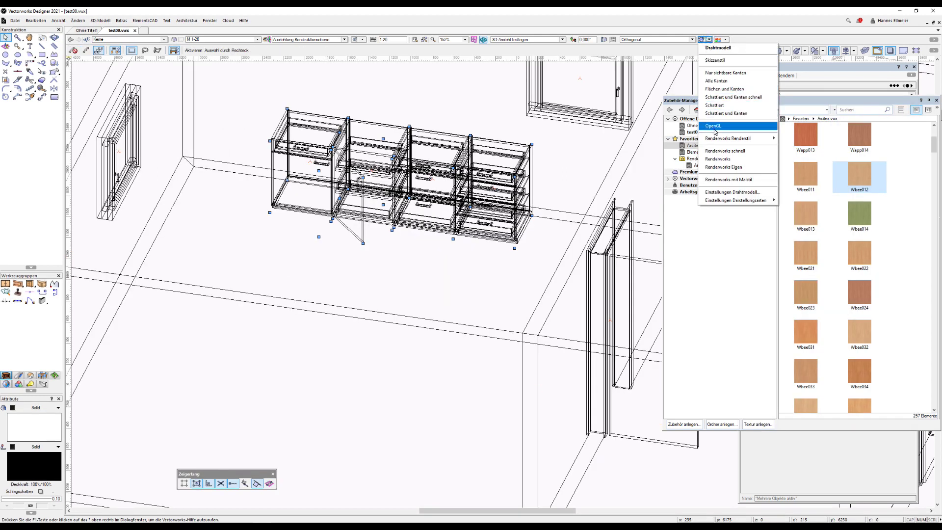
left_click(714, 125)
scroll(474, 122, "up", 3)
scroll(474, 122, "up", 2)
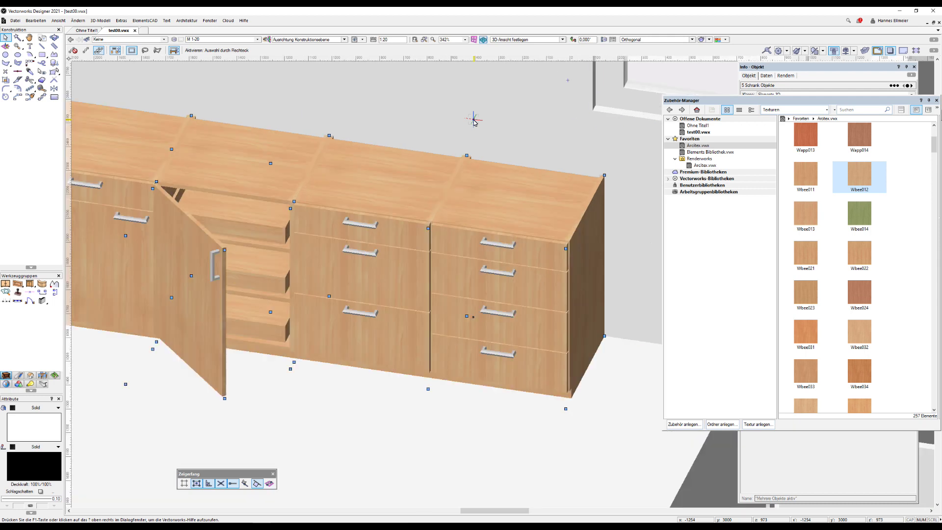
scroll(834, 270, "down", 3)
scroll(864, 334, "down", 4)
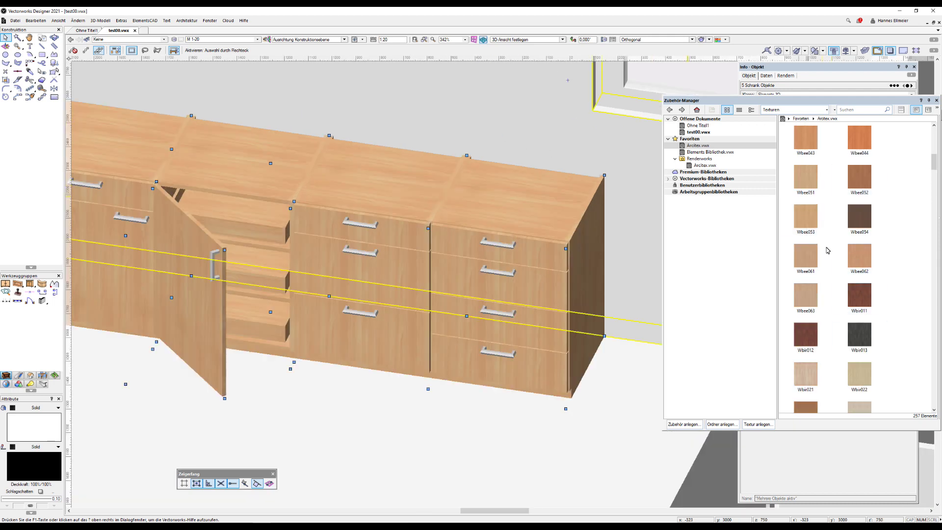
scroll(836, 252, "down", 4)
scroll(857, 259, "down", 4)
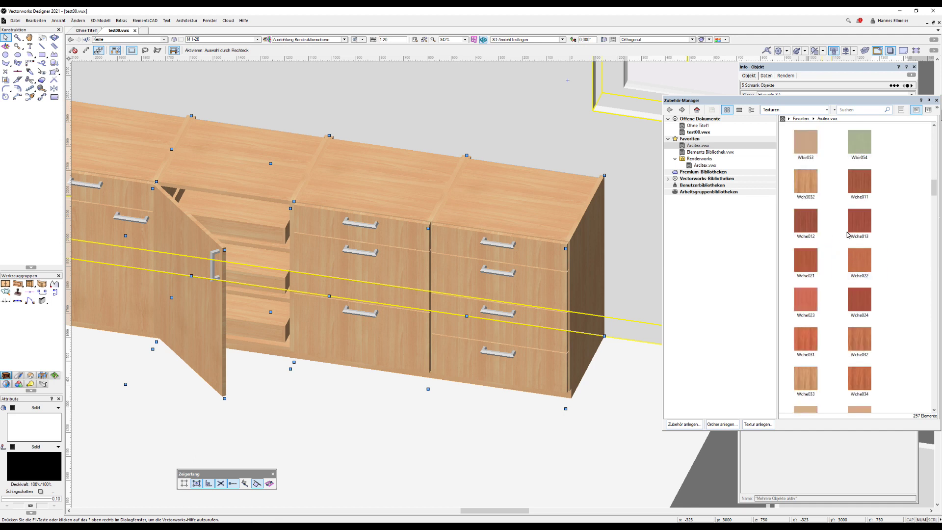
scroll(856, 265, "down", 4)
scroll(859, 305, "down", 4)
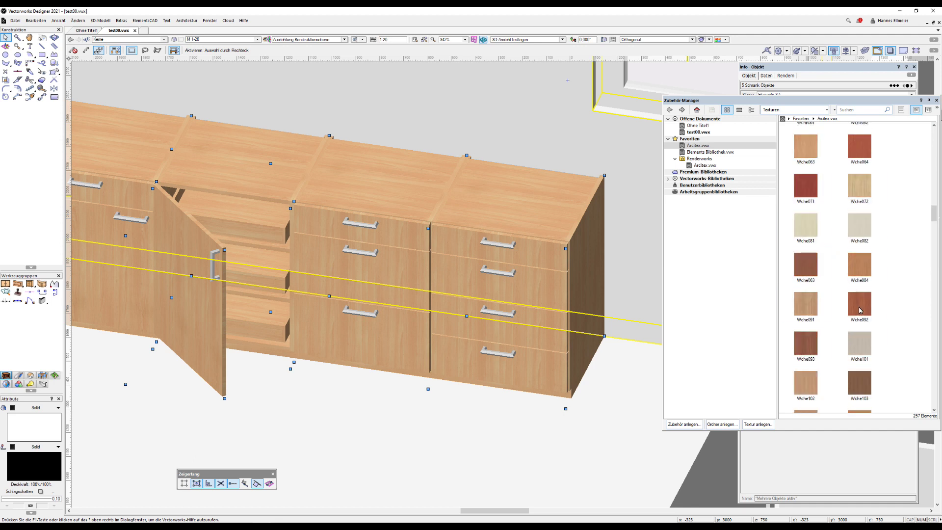
left_click(867, 270)
double_click(867, 270)
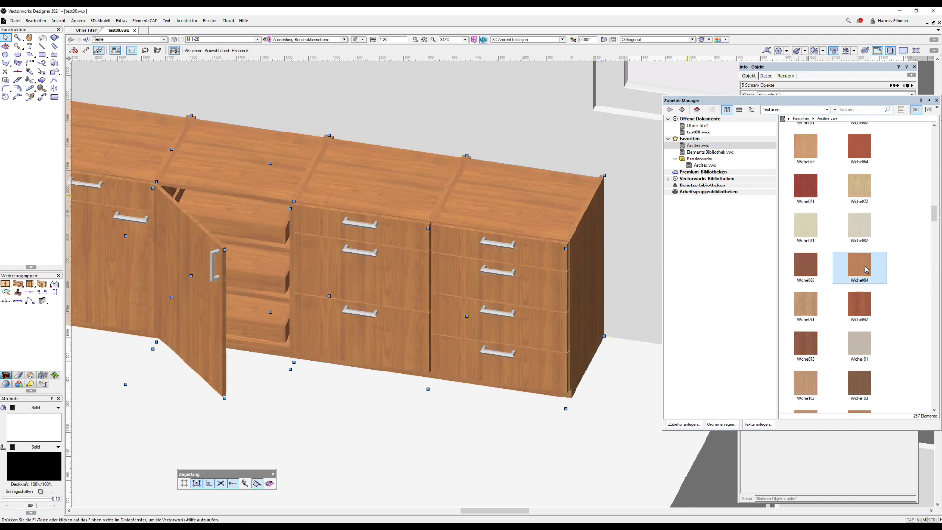
Step: Enable Kanten zeichnen in the OpenGL settings so edges are drawn
middle_click_drag(498, 168, 549, 192)
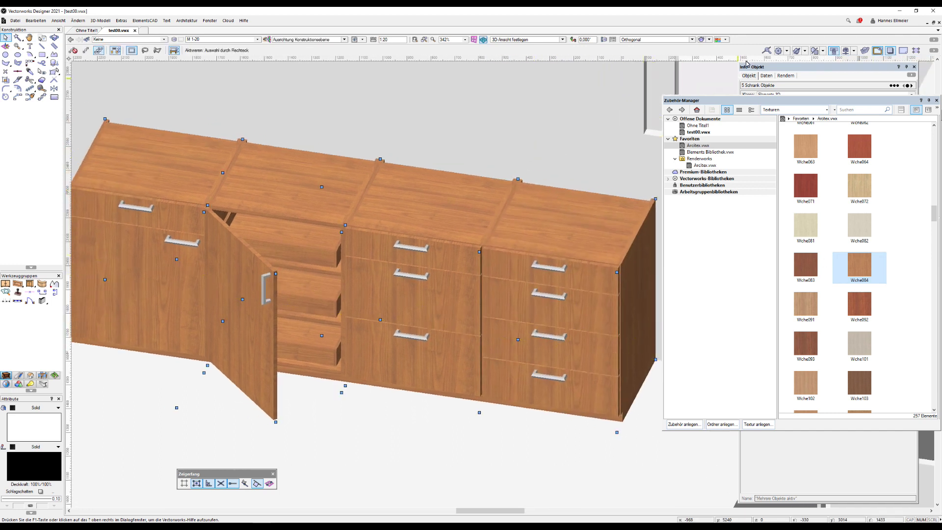
left_click(709, 39)
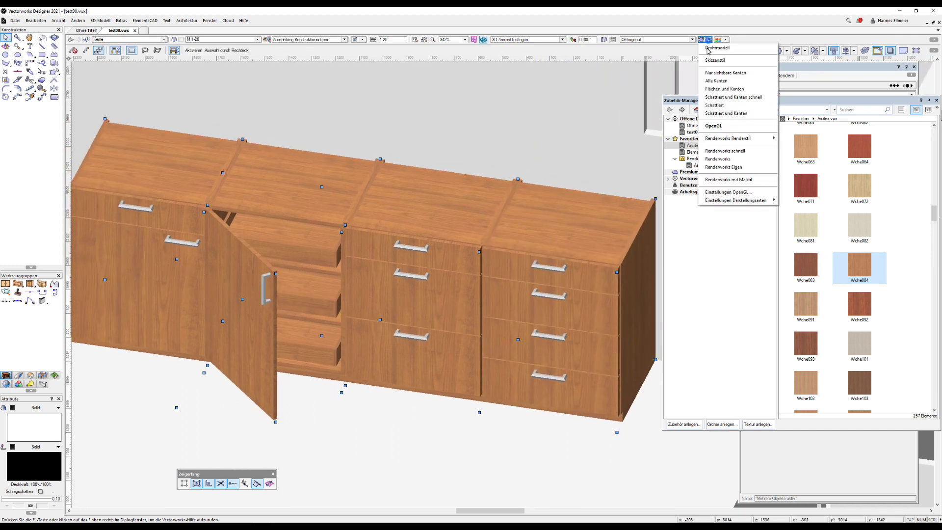
left_click(727, 191)
left_click(456, 222)
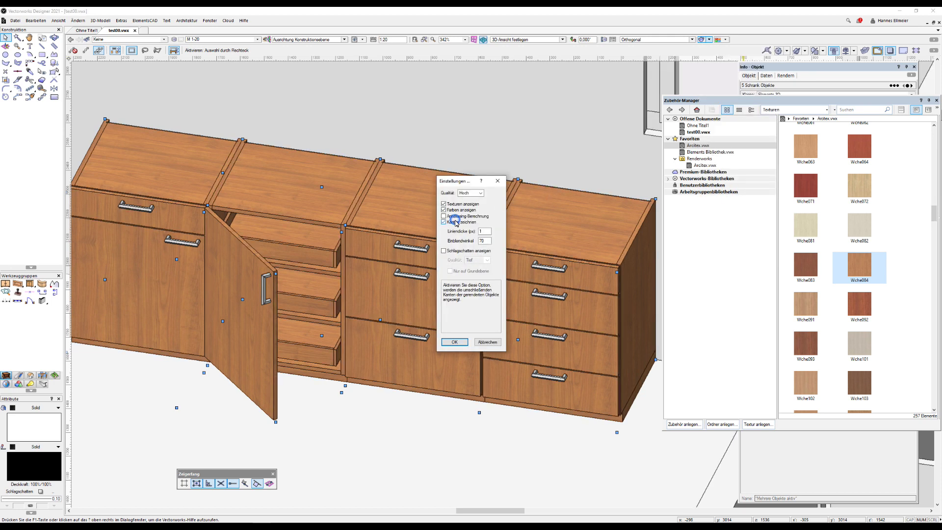
left_click(454, 342)
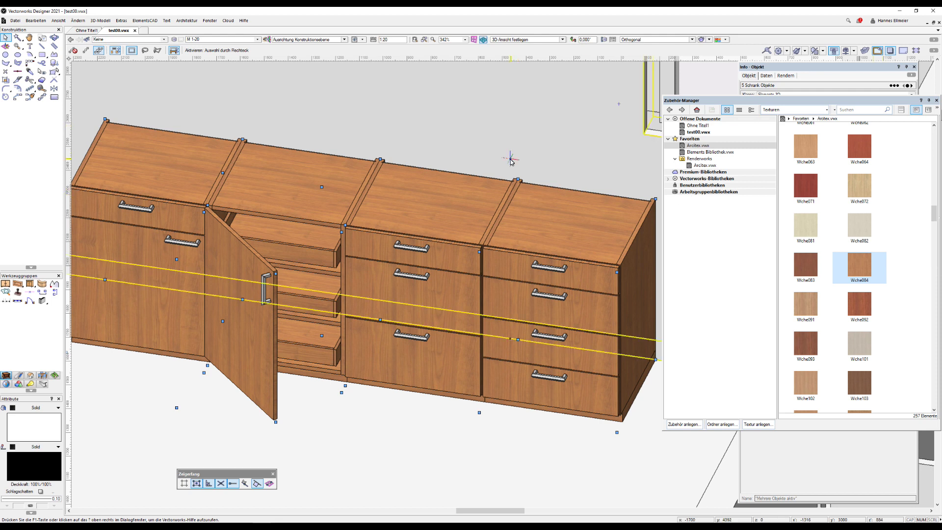
Step: Combine the selected cabinets into a Reihenschrank via ElementsCAD > Schrank
left_click(149, 24)
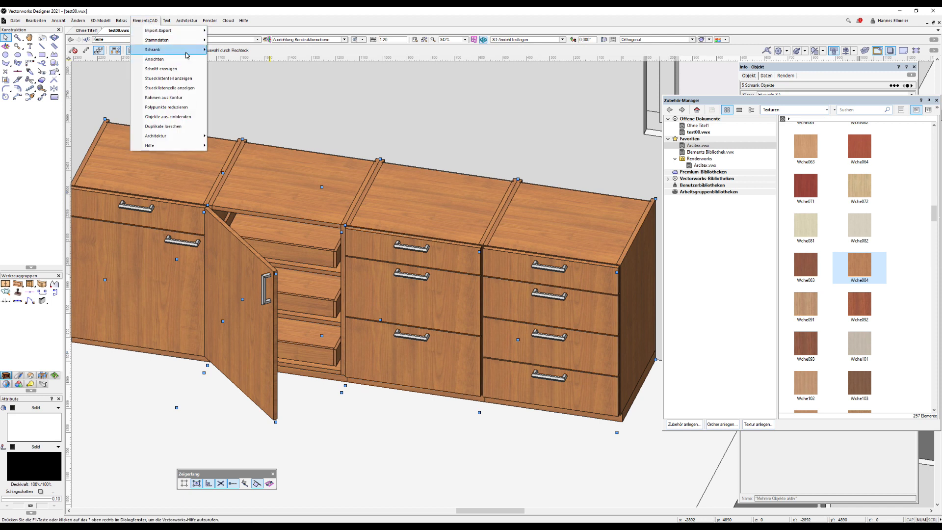
mouse_move(168, 49)
left_click(257, 52)
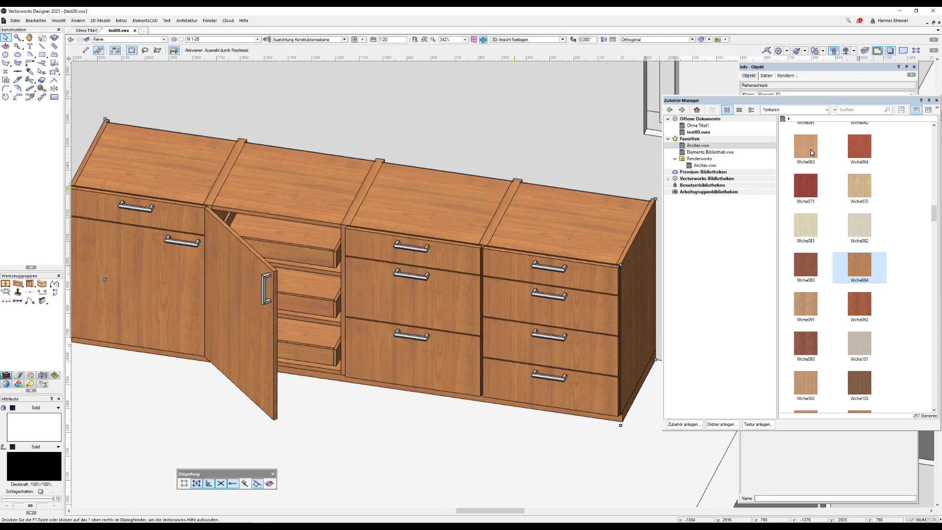
left_click(837, 69)
left_click_drag(837, 70, 837, 144)
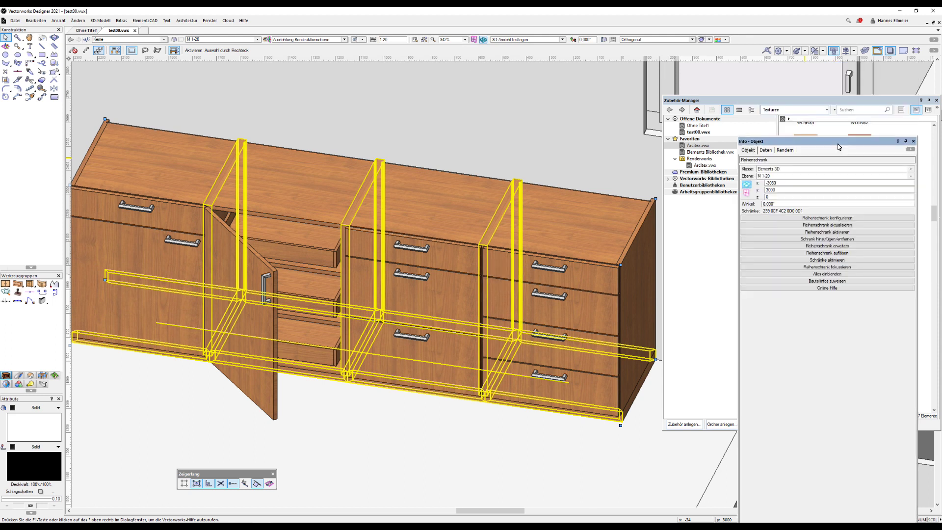
Step: Tick Angrenzende Bauteile halbieren in Reihenschrank konfigurieren and confirm
left_click(841, 220)
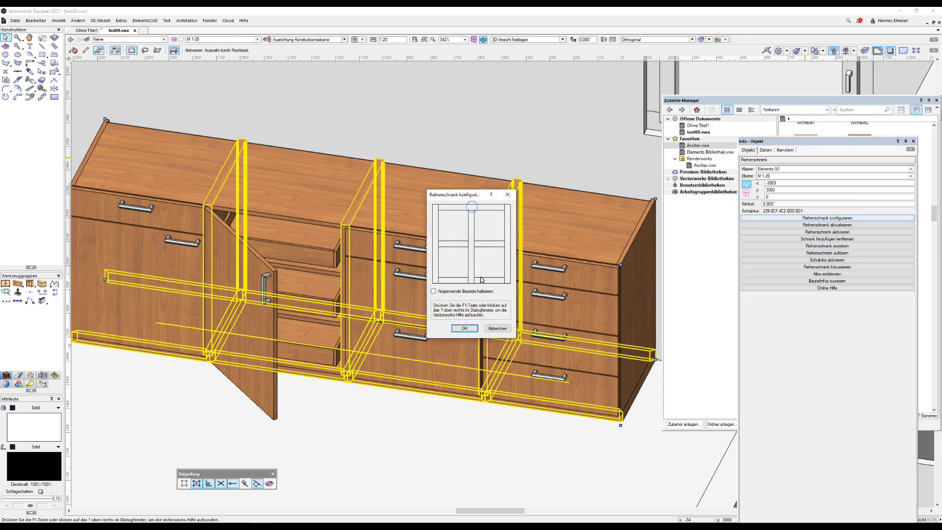
left_click(457, 292)
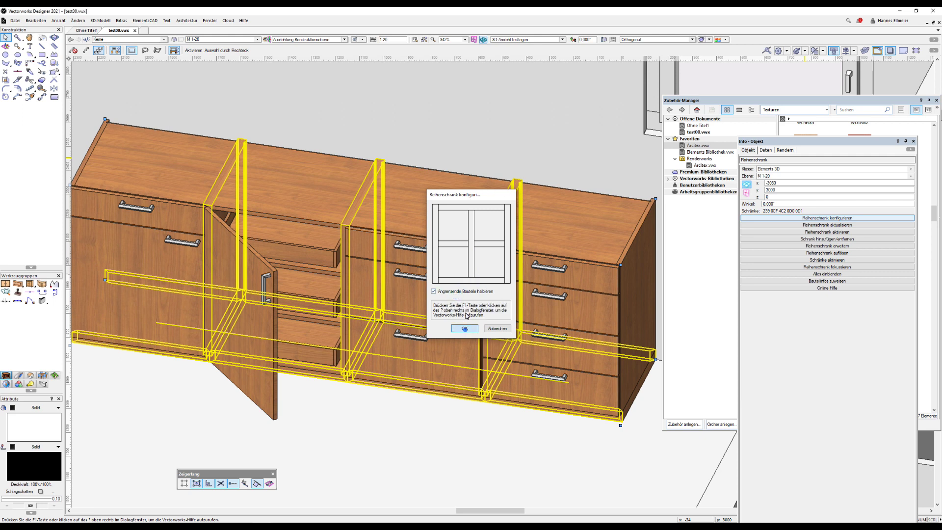
left_click(464, 329)
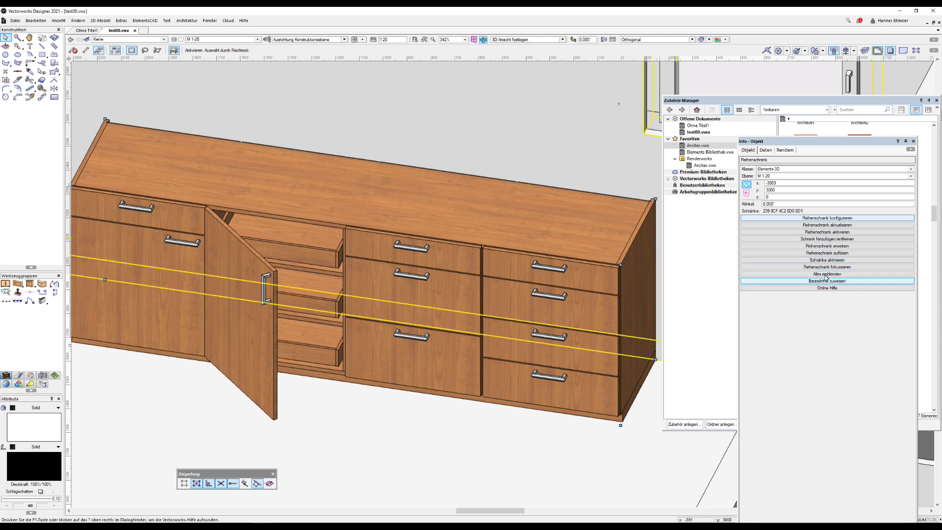
Step: Give the row's individual cabinets a Normal top cover worktop
left_click(836, 262)
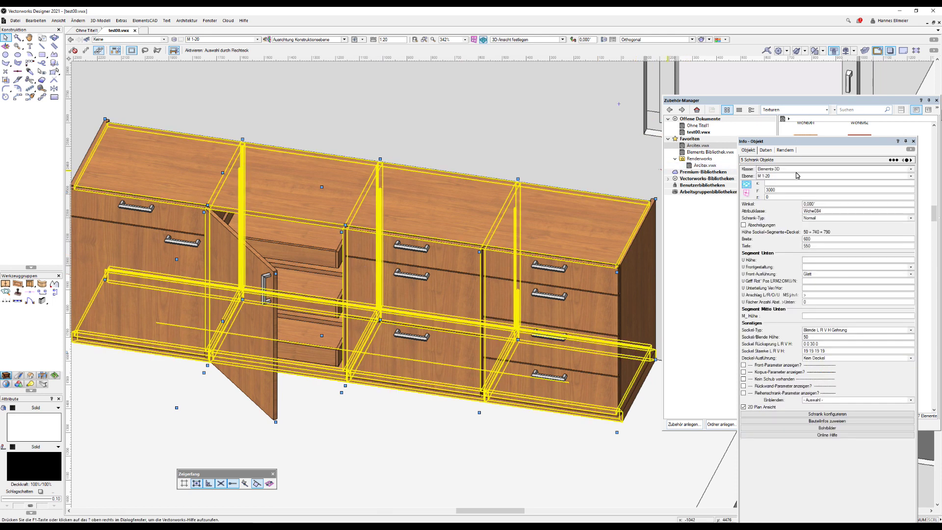
left_click(844, 359)
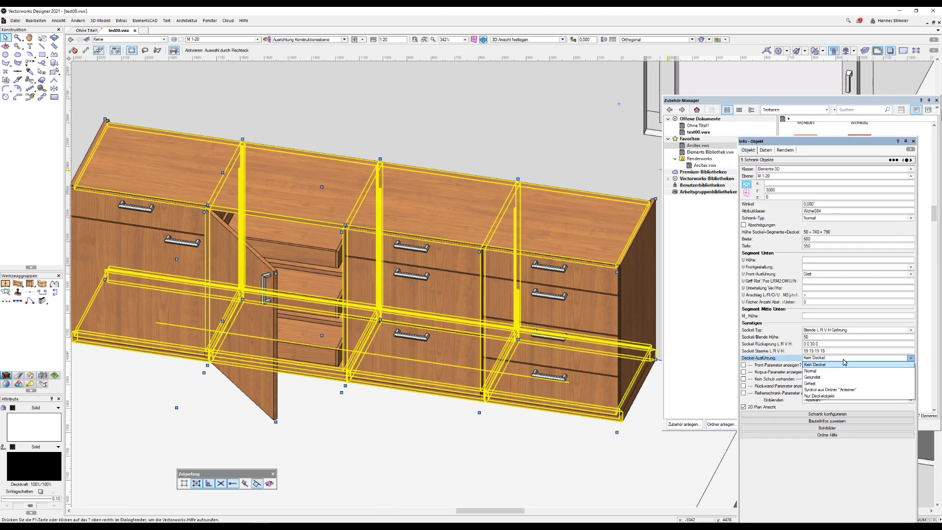
left_click(825, 370)
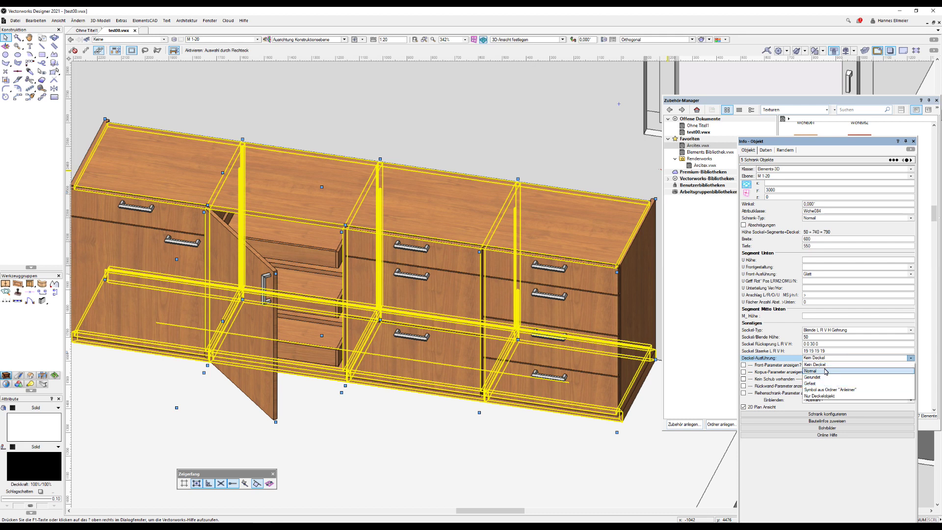
left_click(810, 371)
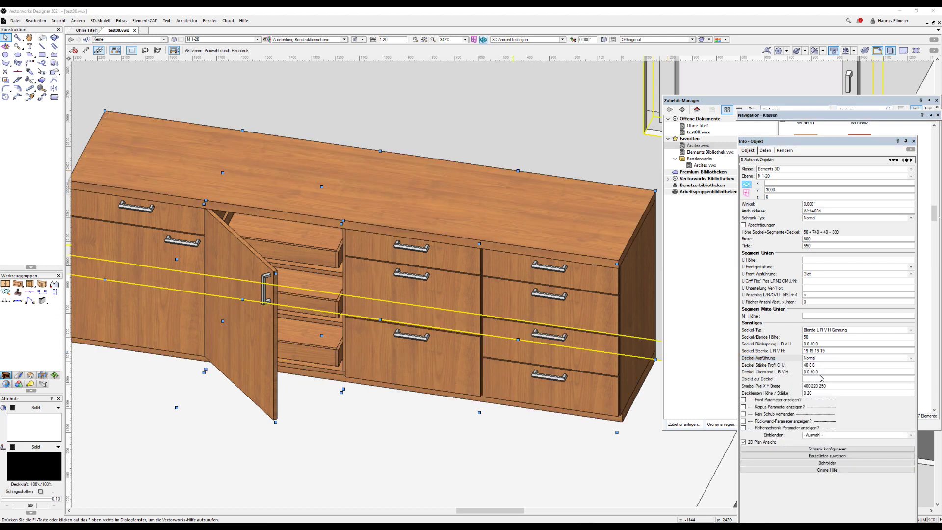
Step: Set the worktop thickness to 40, then change it to 25
left_click(810, 367)
type("25")
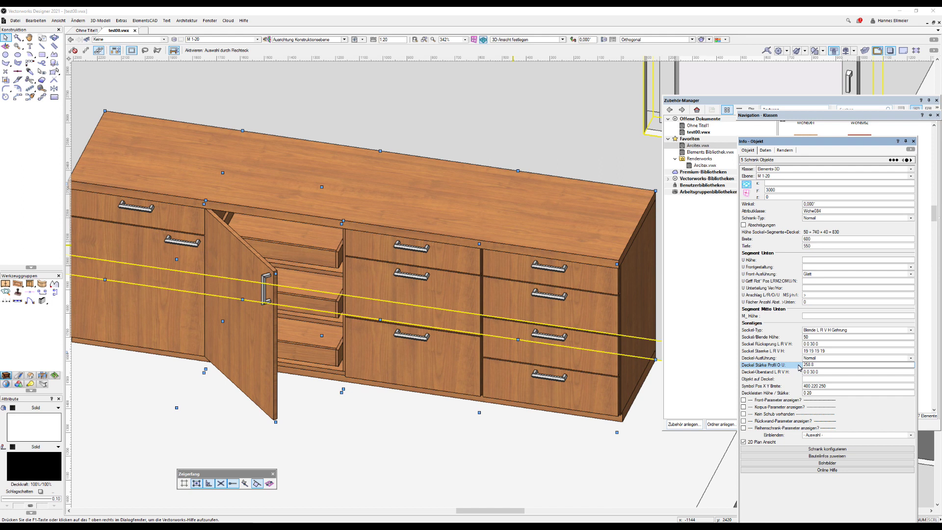
key("Return")
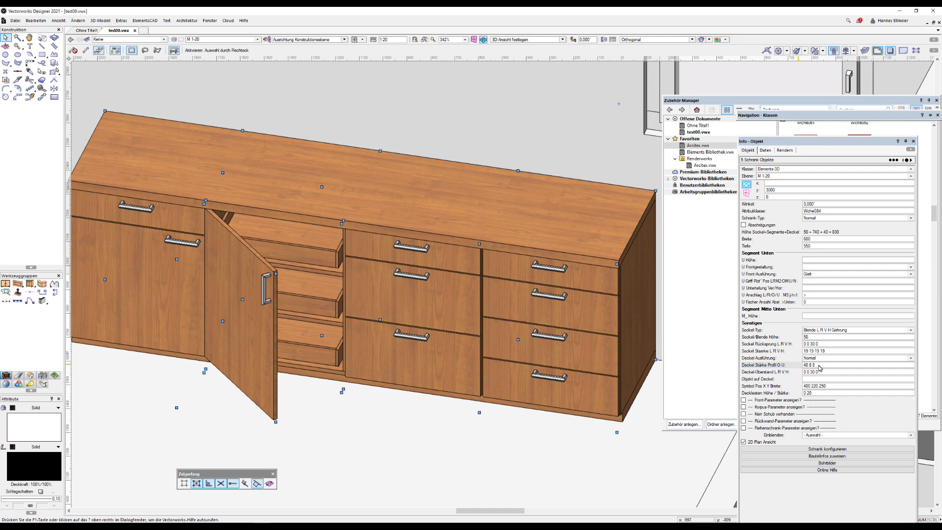
left_click(809, 366)
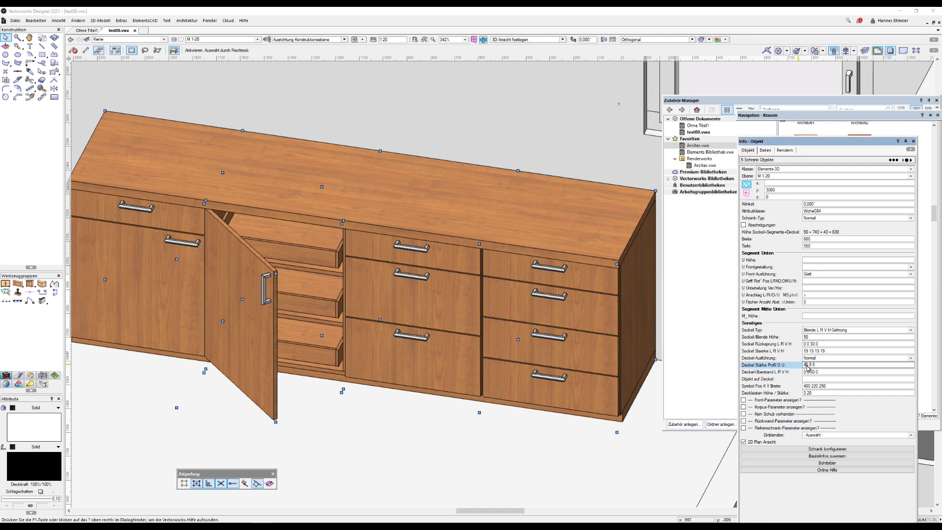
double_click(805, 365)
type("25")
key("Return")
scroll(551, 147, "down", 2)
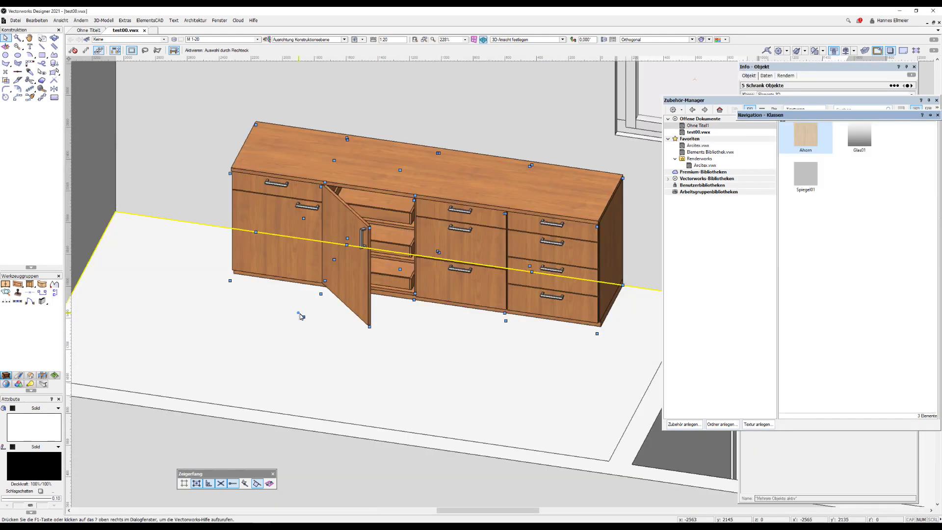
Step: Edit the left cabinet module's lower-segment shelf count
left_click(285, 260)
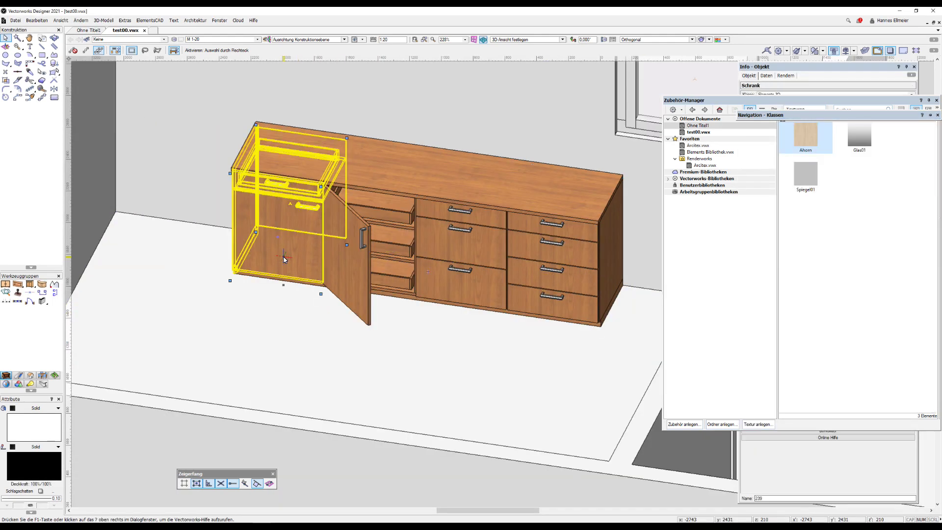
left_click(796, 70)
left_click(811, 229)
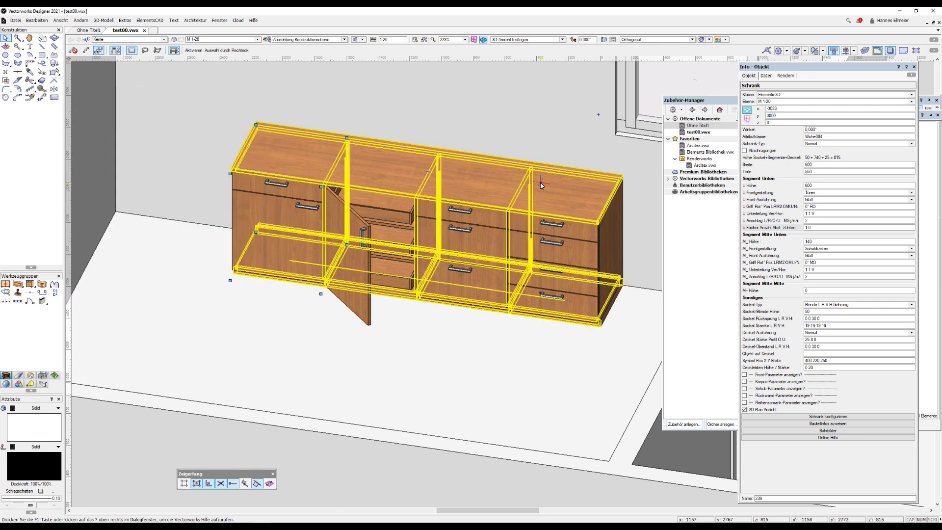
Step: Box-select all six cabinet modules in the room and bring up their context menu
scroll(505, 131, "down", 2)
scroll(537, 208, "down", 2)
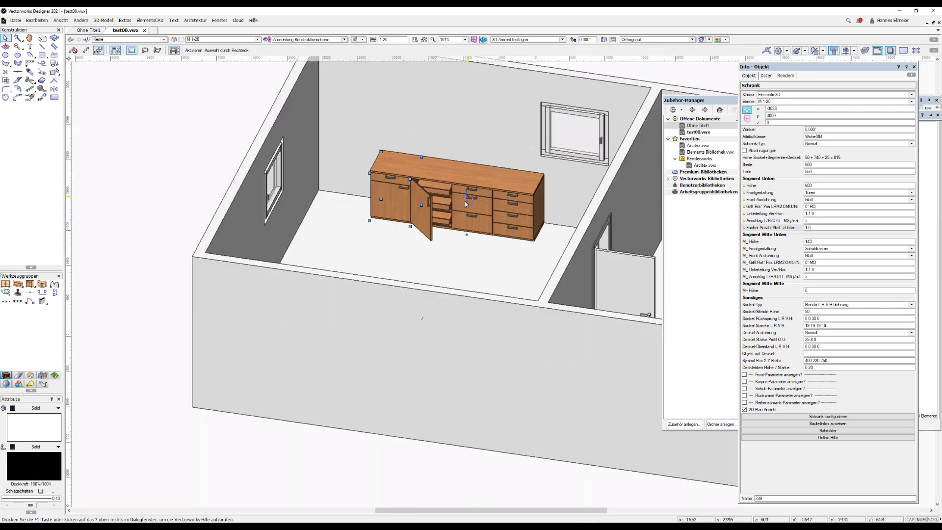
middle_click_drag(464, 201, 403, 200)
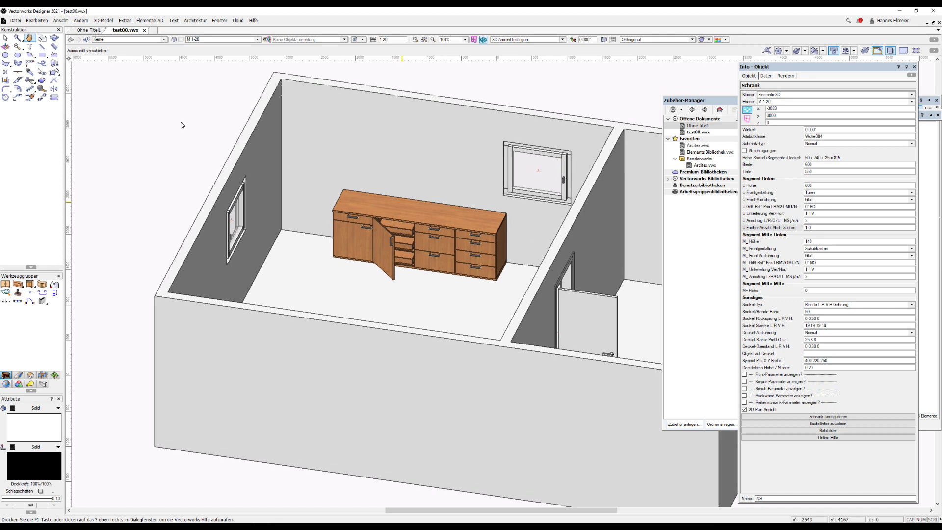
left_click_drag(182, 122, 520, 308)
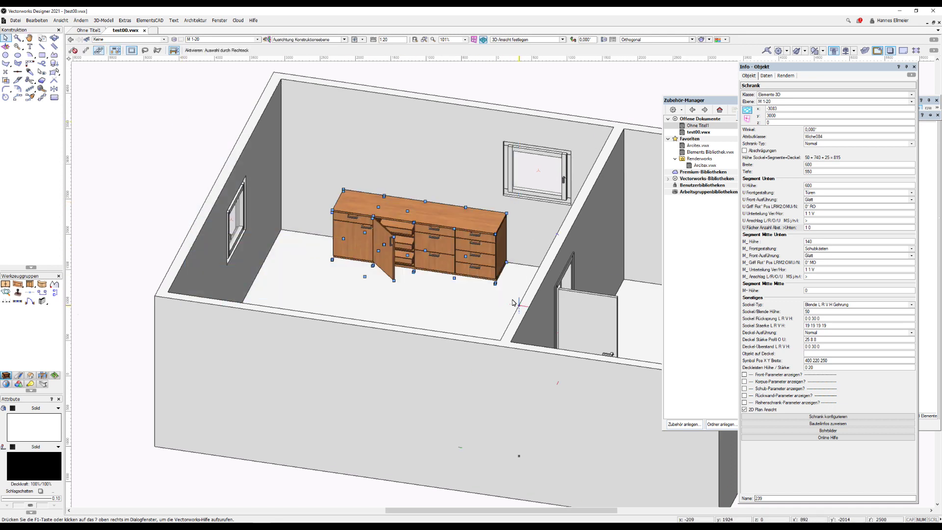
right_click(460, 222)
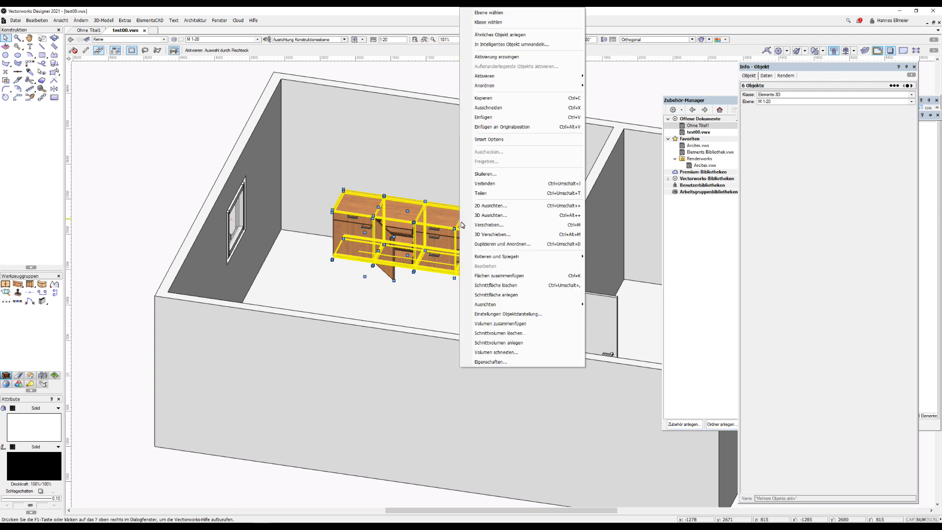
Step: Move the cabinet row by Δx −200 with 3D Verschieben, then run Schrank aktualisieren
left_click(497, 233)
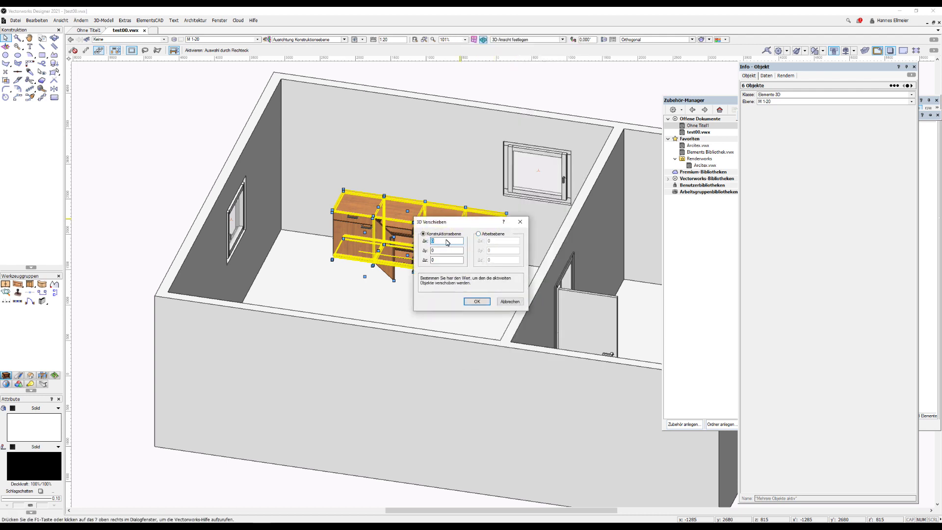
type("-200")
key("Return")
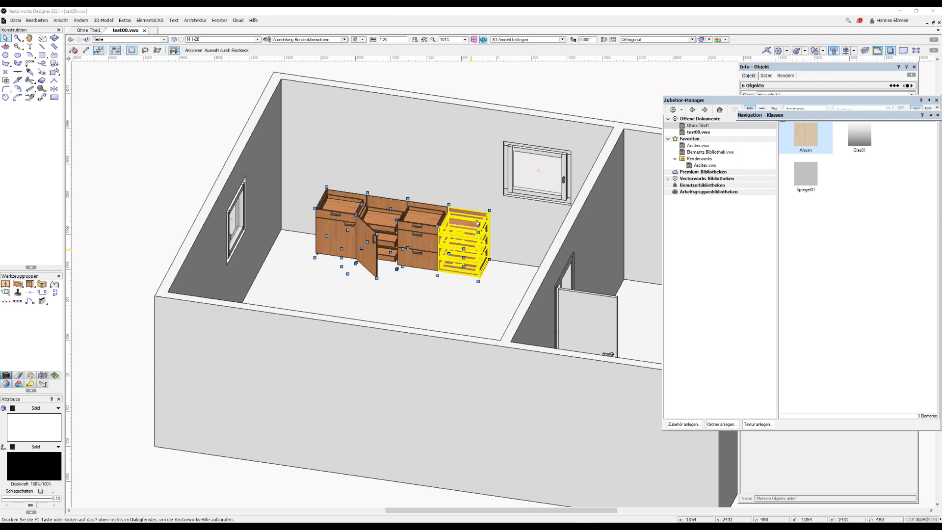
scroll(463, 194, "up", 2)
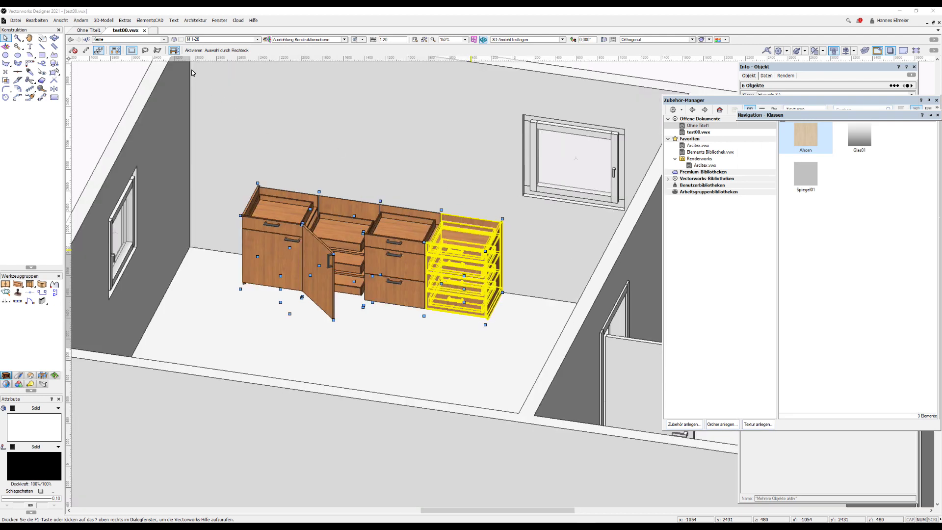
left_click(149, 20)
mouse_move(158, 49)
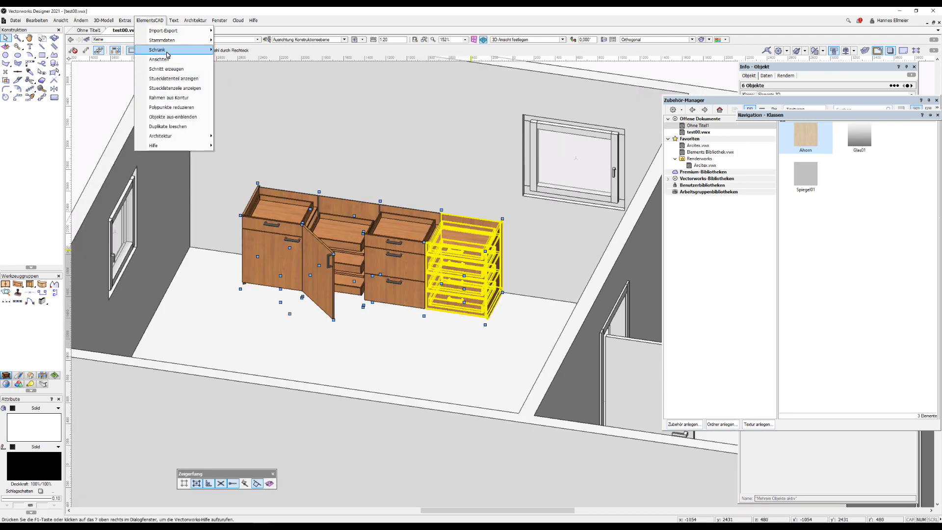
left_click(249, 59)
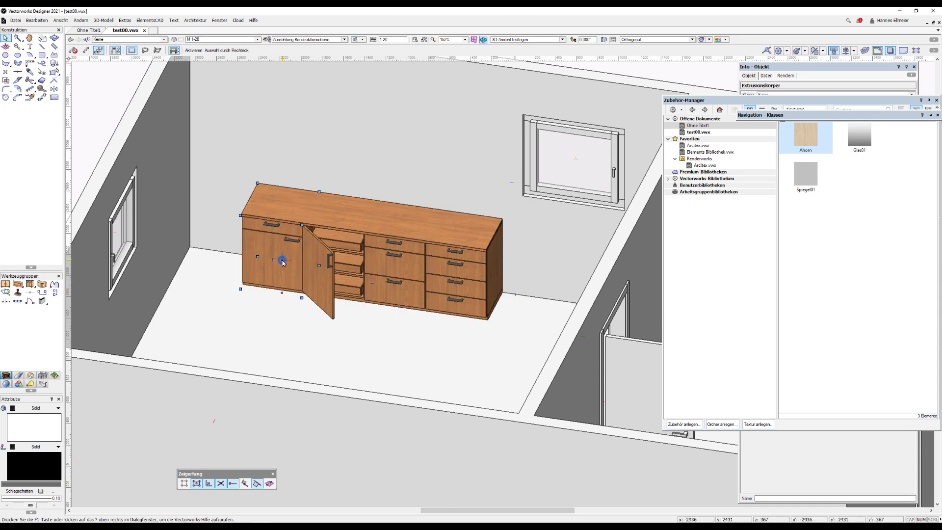
Step: Copy the left base cabinet and paste it at its original position
left_click(282, 264)
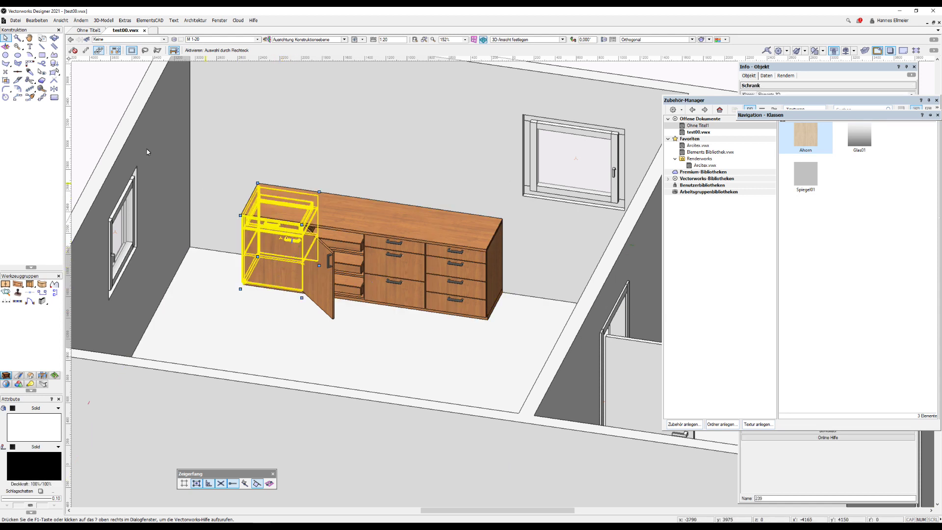
left_click(45, 23)
left_click(49, 62)
left_click(38, 22)
mouse_move(86, 72)
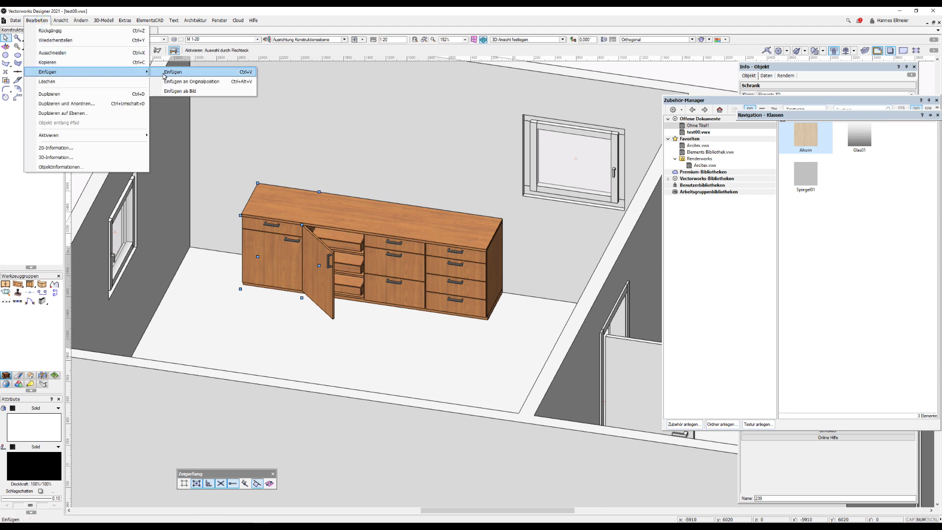
left_click(181, 81)
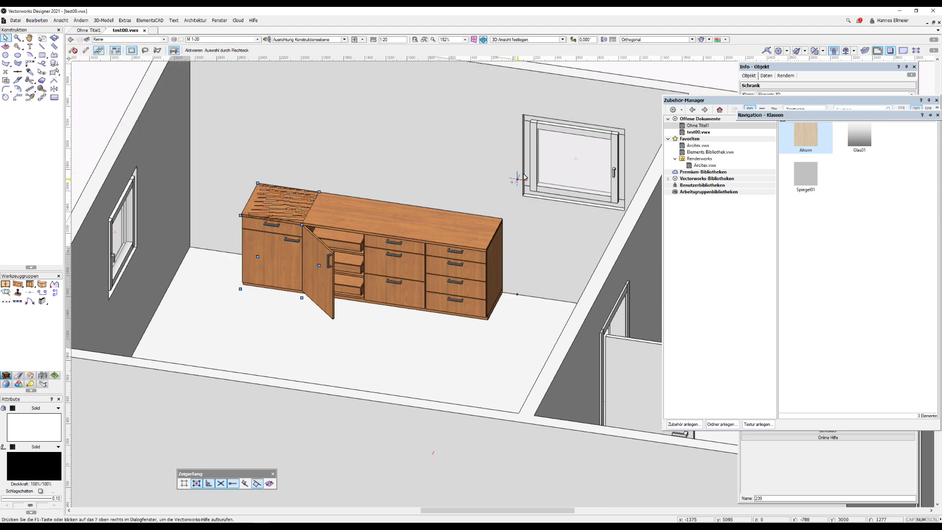
Step: Raise the pasted cabinet copy to z 1300
left_click(792, 70)
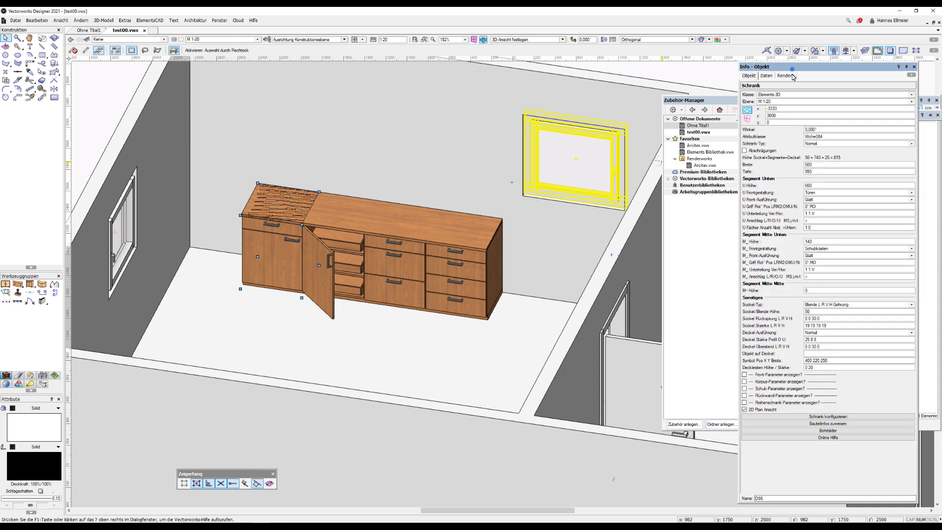
double_click(778, 124)
type("1300")
key("Return")
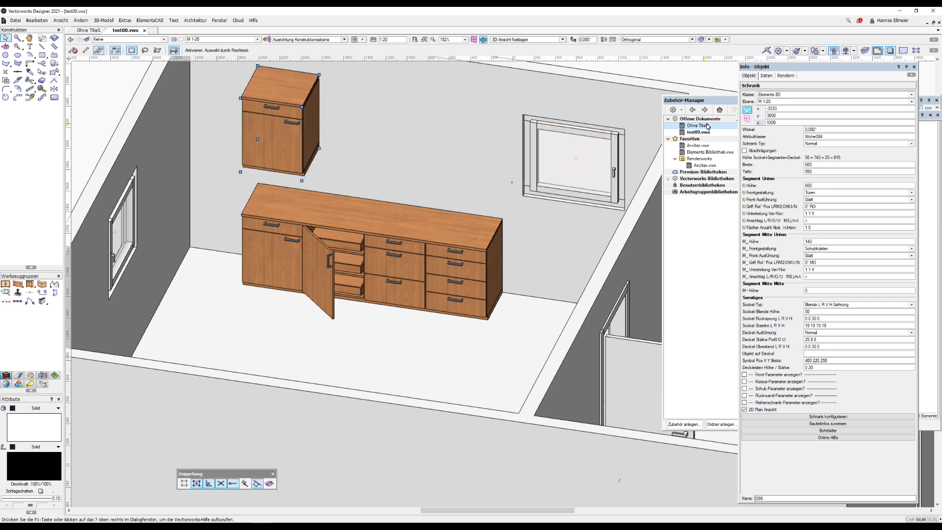
Step: Shorten the wall unit's lower segment to 400, make it an open shelf, and remove the middle drawer segment
double_click(816, 187)
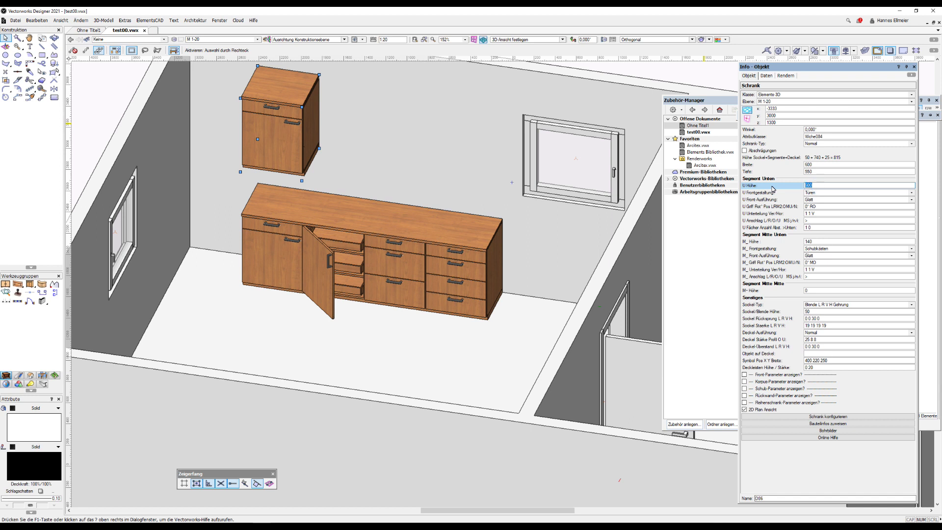
type("400")
key("Return")
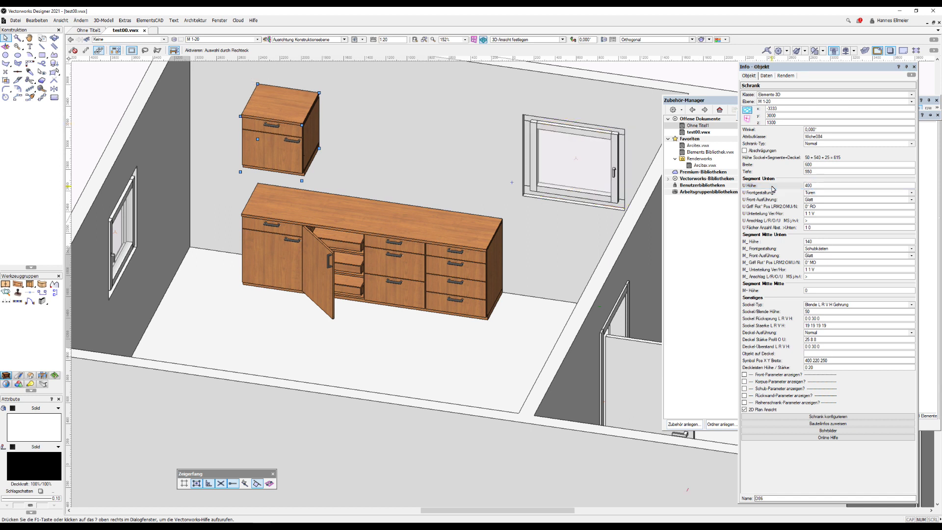
left_click(818, 200)
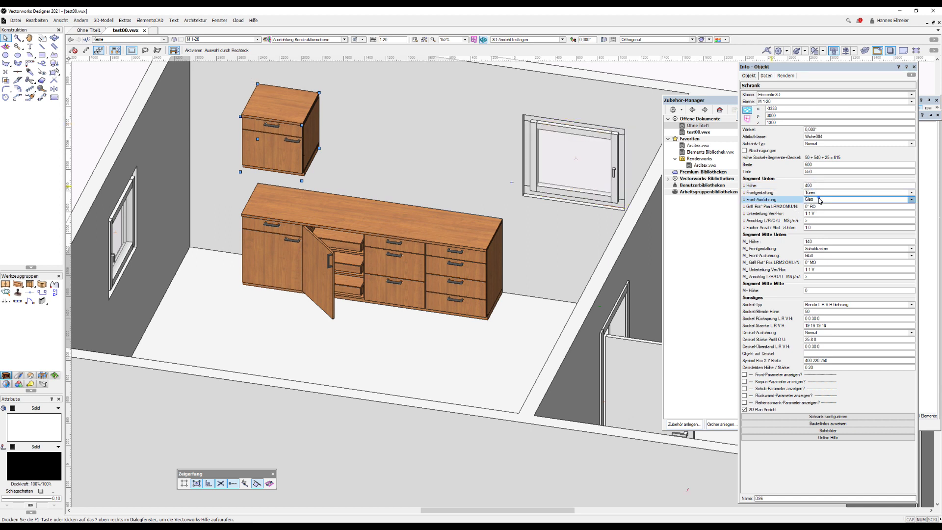
left_click(820, 194)
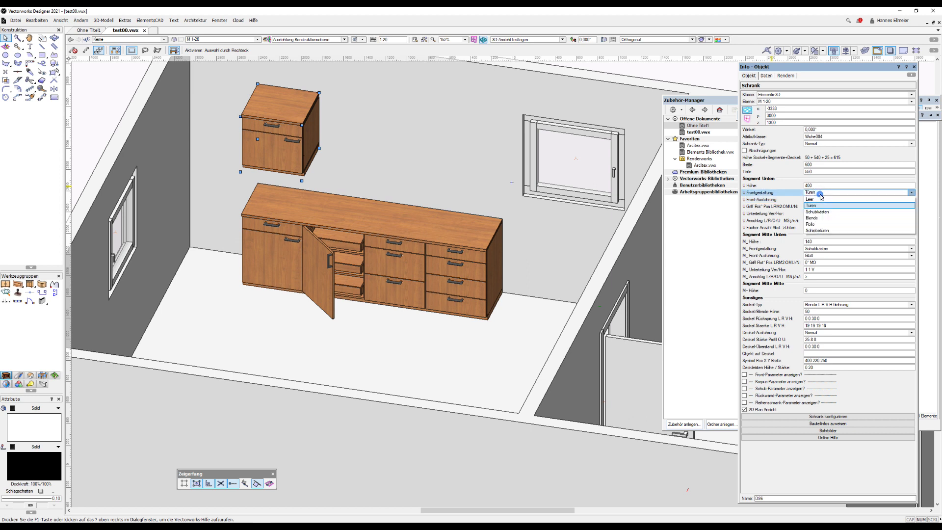
left_click(819, 204)
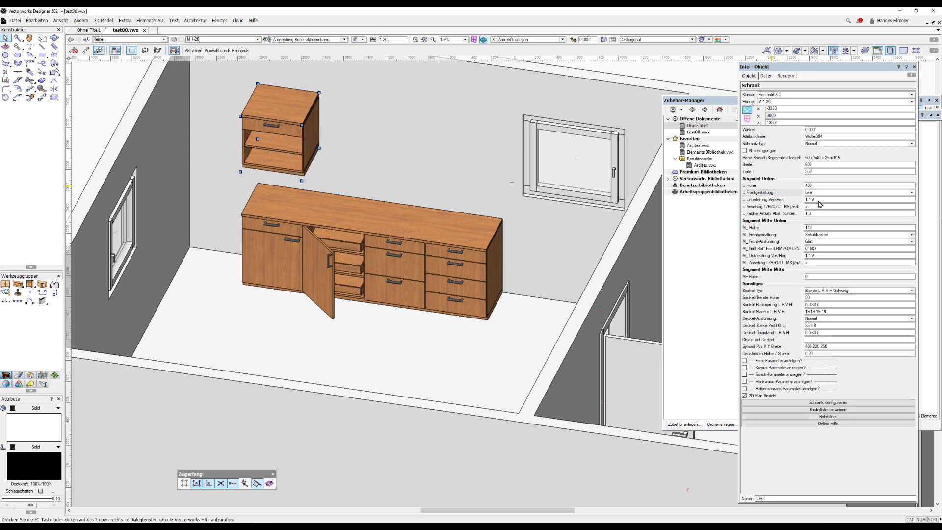
left_click(745, 228)
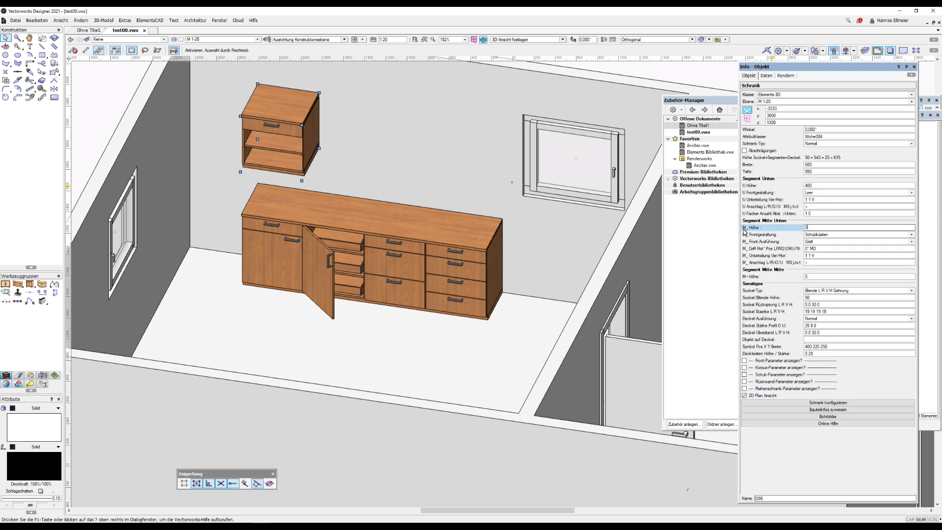
key("Return")
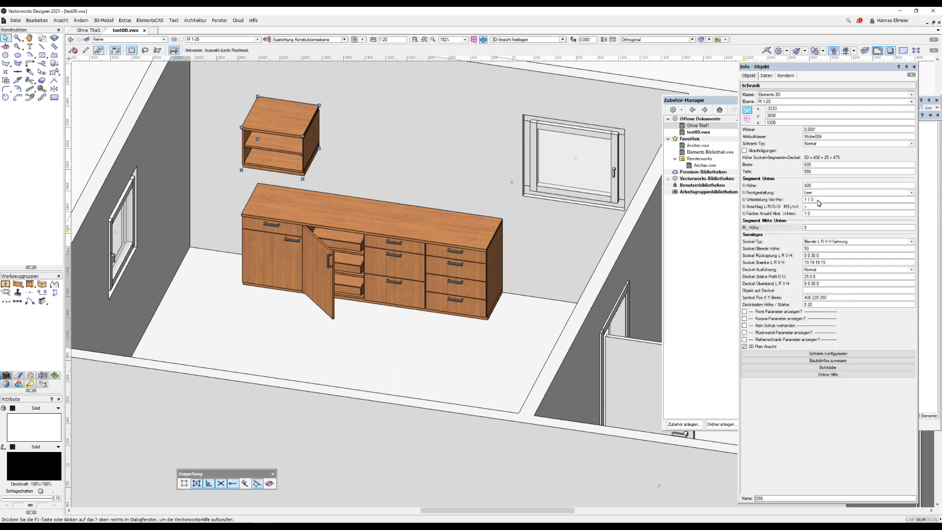
Step: Remove the wall unit's plinth and set its top cover to 'Kein Deckel'
left_click(823, 245)
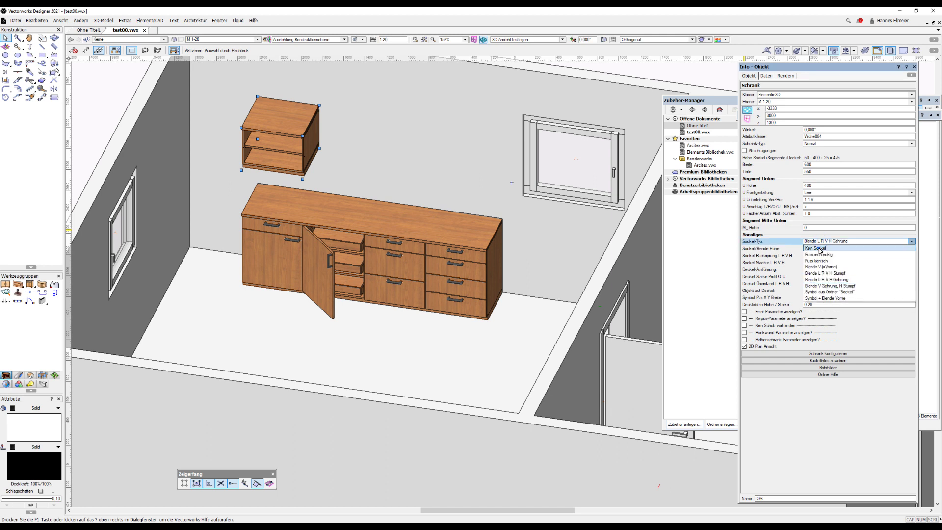
left_click(820, 248)
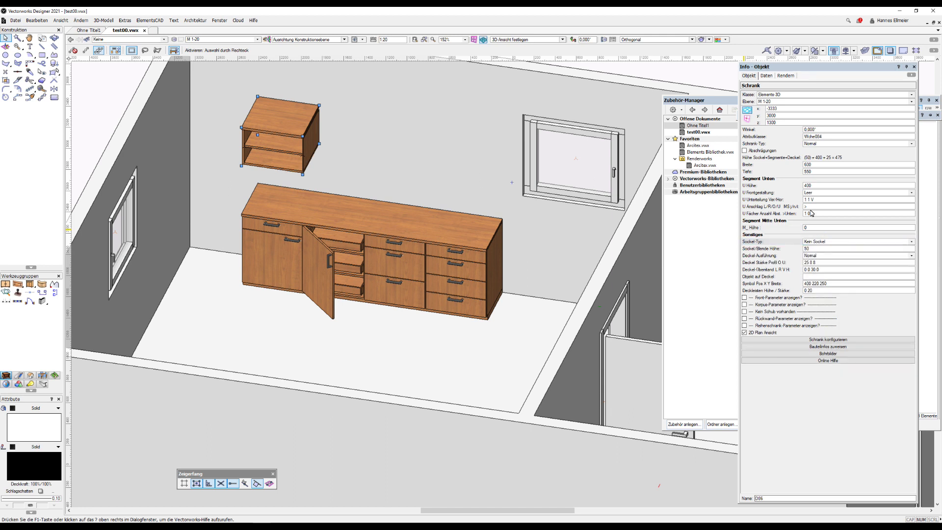
left_click(821, 255)
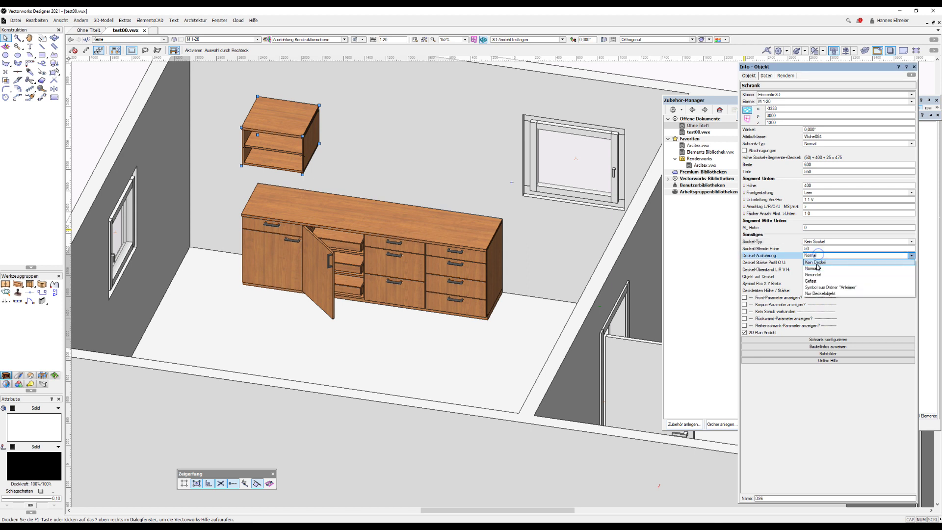
left_click(820, 264)
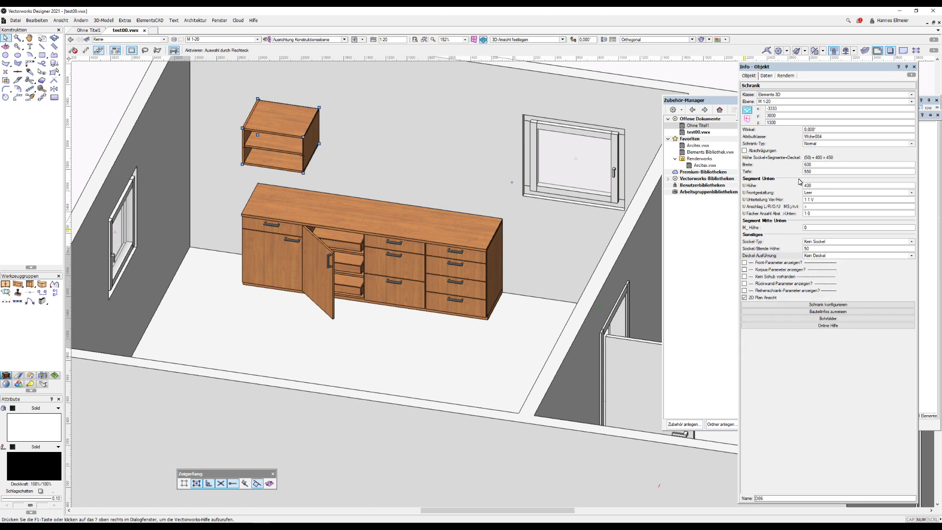
left_click(824, 167)
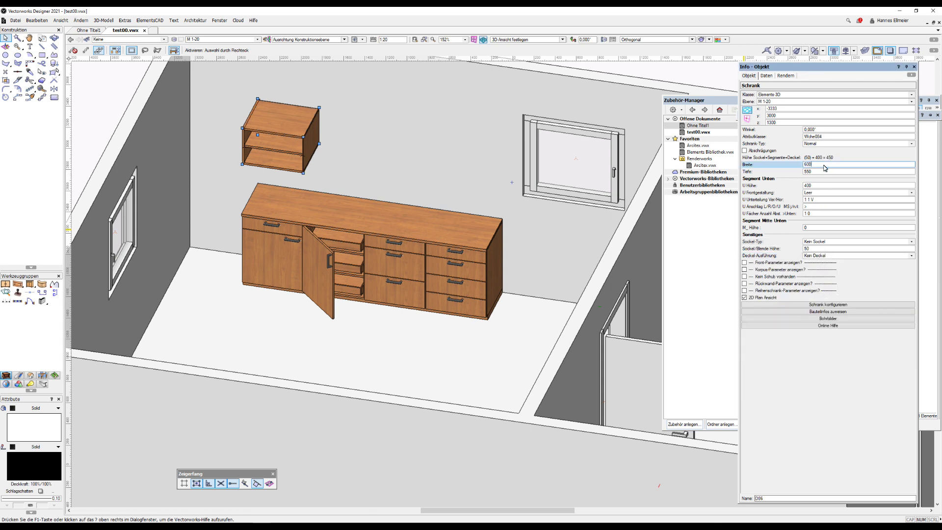
type("*4")
type("2400")
Step: Make the wall cabinet 2400 wide, 250 deep, with an '8 1 V' subdivision into eight compartments
key("Return")
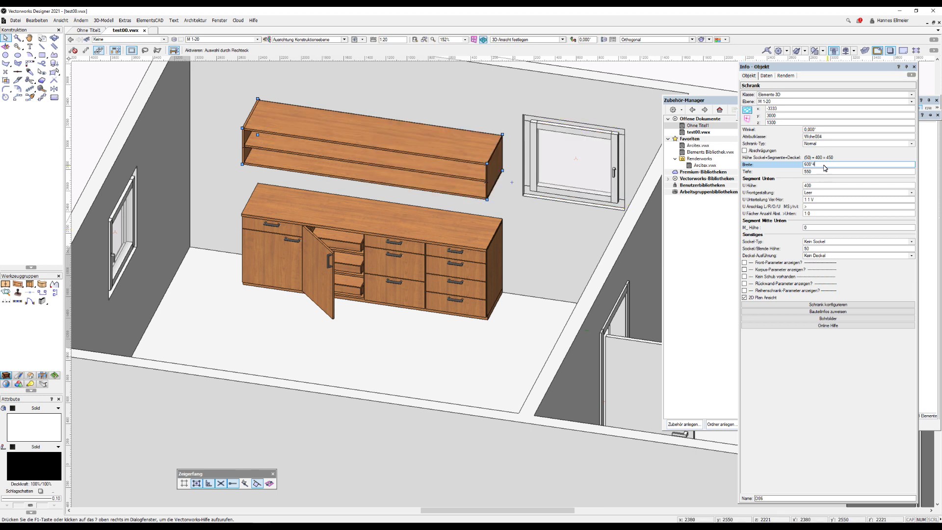
left_click(818, 172)
type("250")
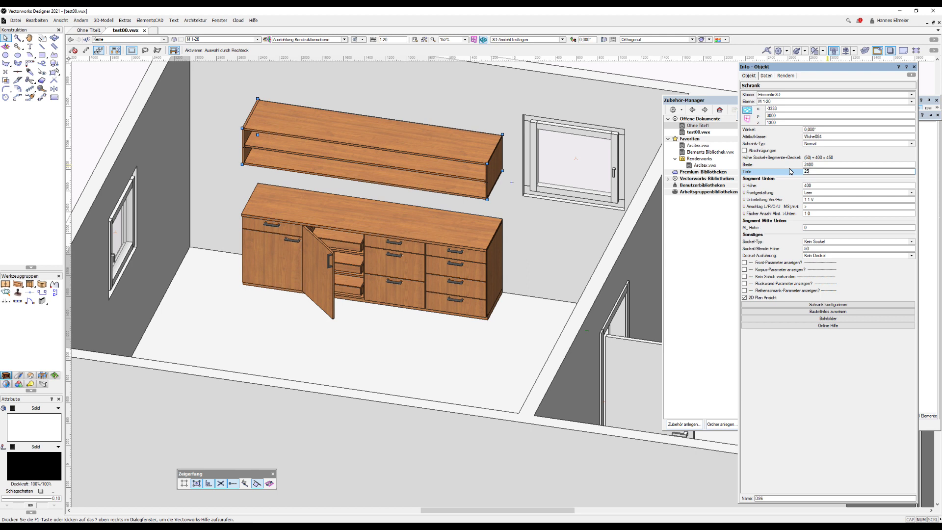
key("Return")
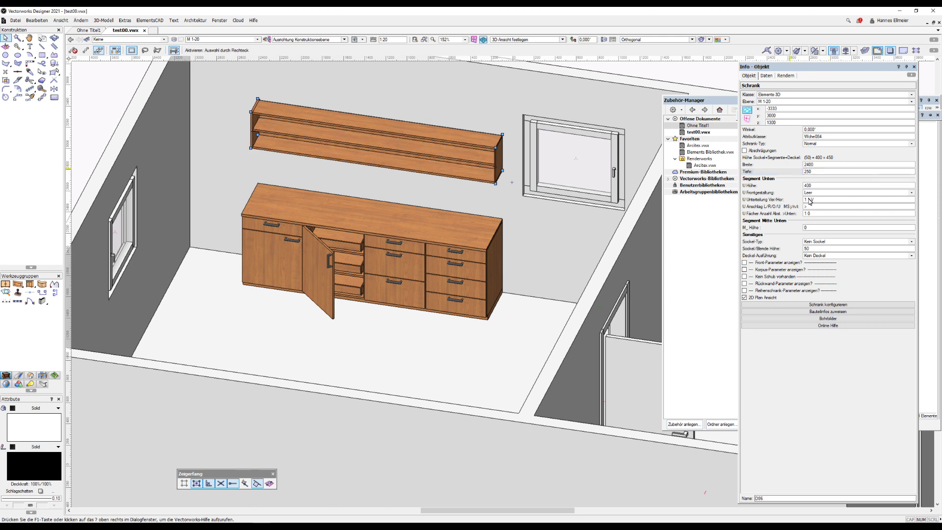
double_click(808, 200)
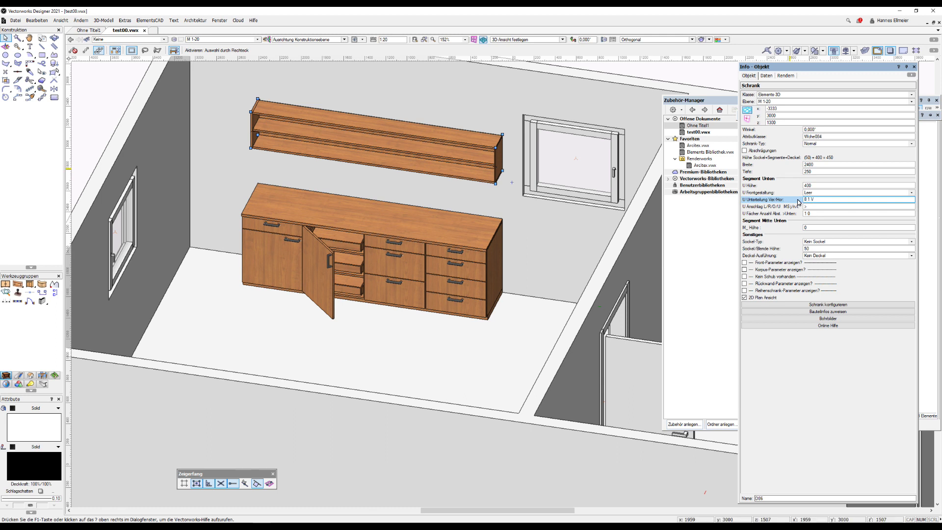
key("Return")
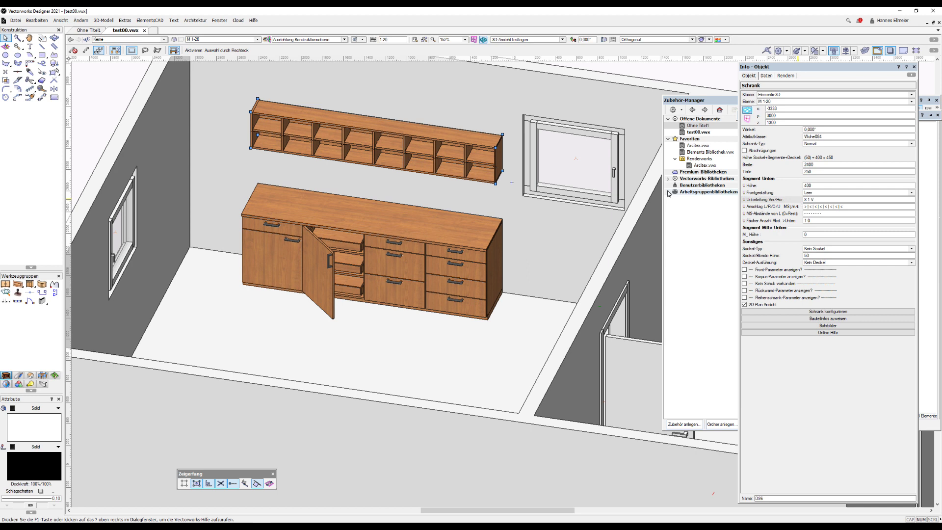
left_click(464, 146)
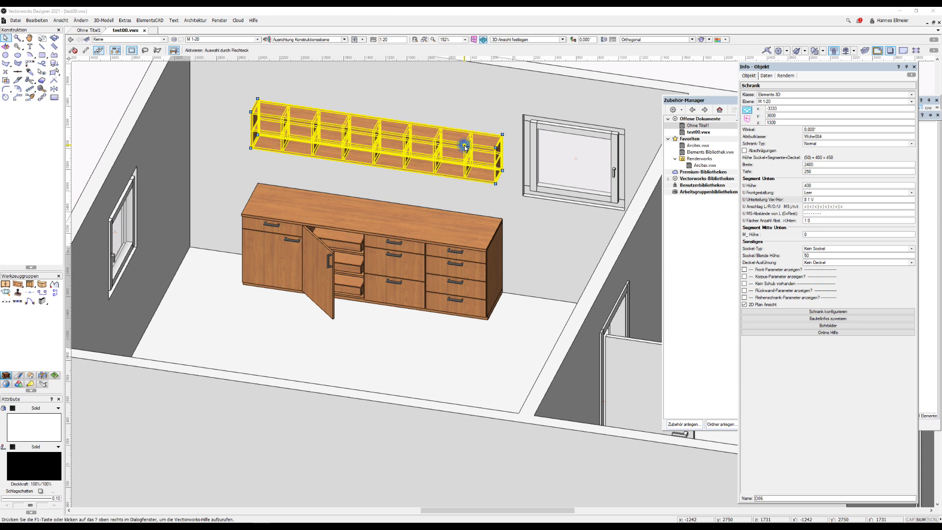
Step: Hide the wall shelf's left and right side panels and its top panel in Schrank konfigurieren
double_click(465, 149)
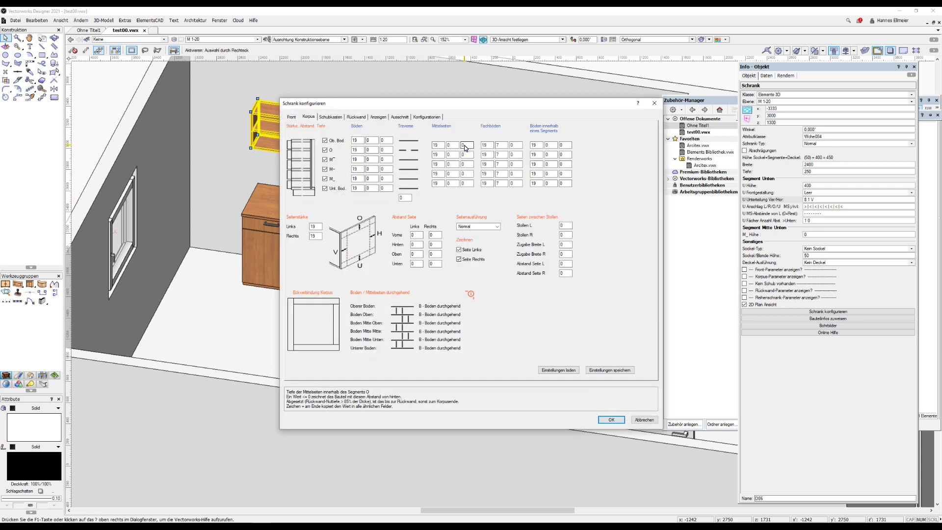
left_click(384, 118)
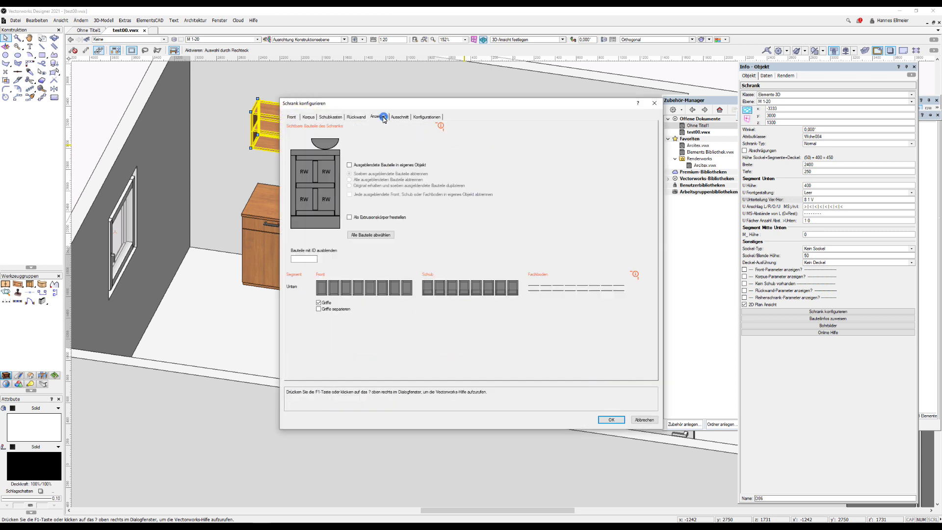
left_click(338, 174)
left_click(293, 173)
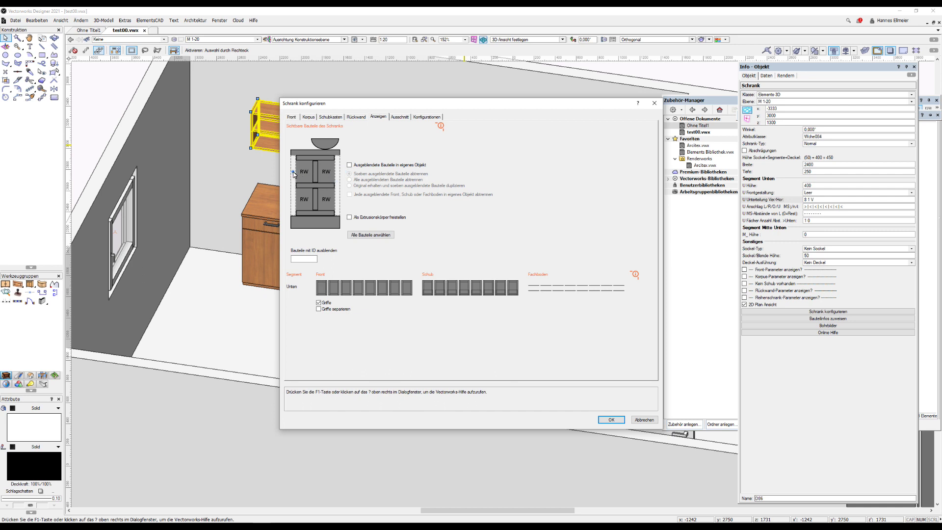
left_click(326, 159)
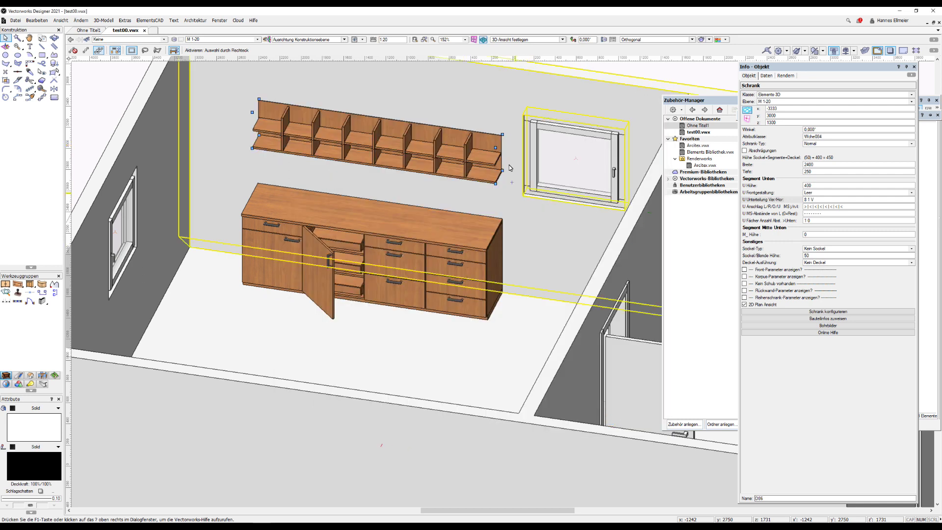
scroll(411, 104, "up", 2)
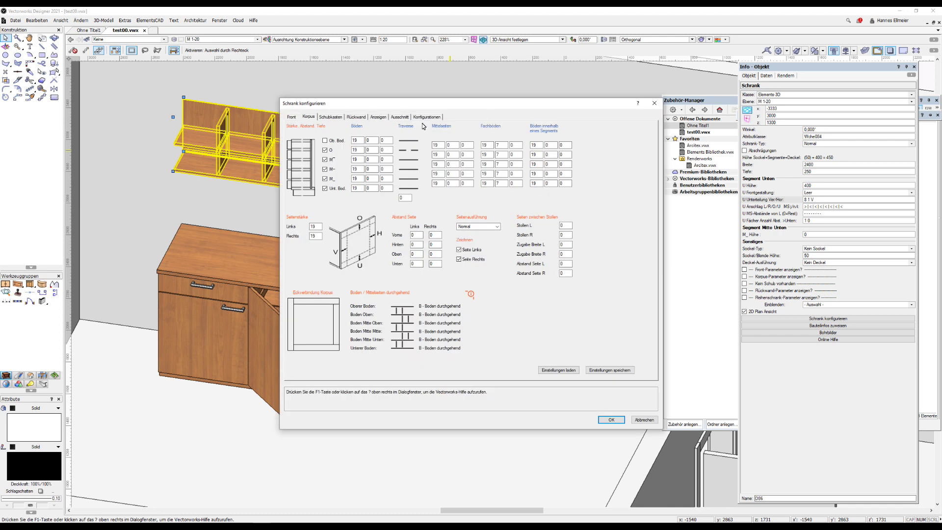
Step: Hide the shelf's RW back panels and apply the configuration
left_click(378, 117)
left_click(330, 166)
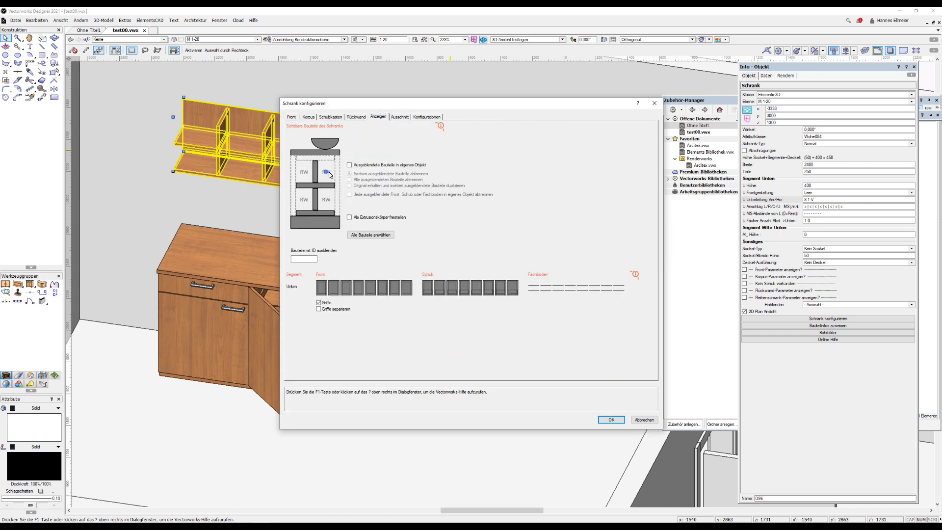
left_click(618, 423)
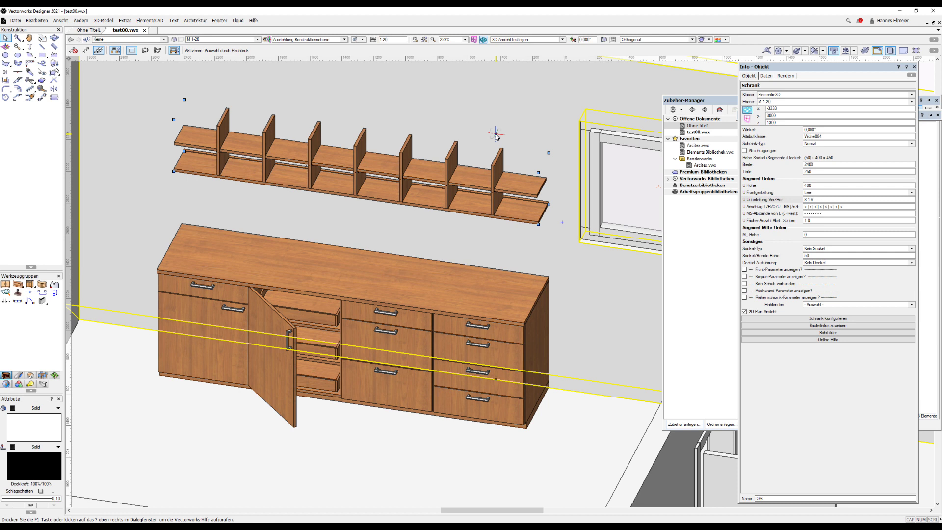
scroll(496, 136, "down", 3)
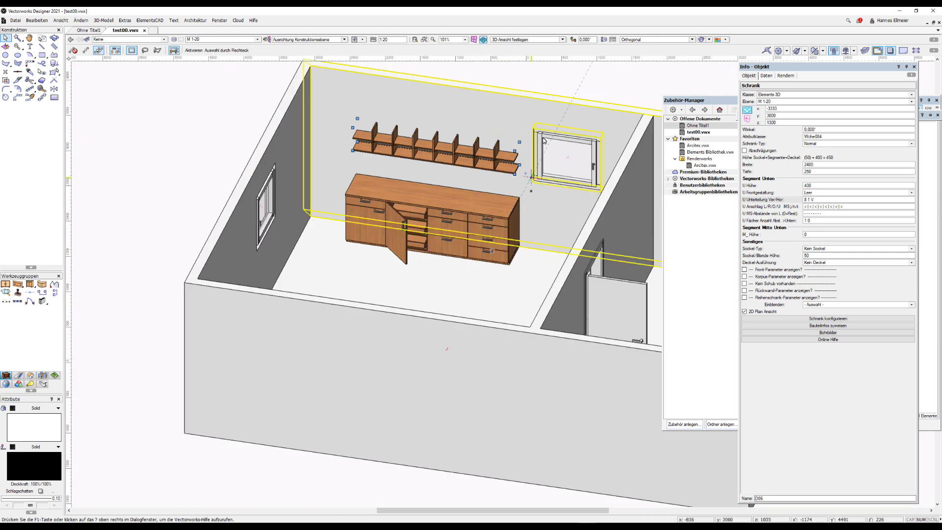
left_click(533, 41)
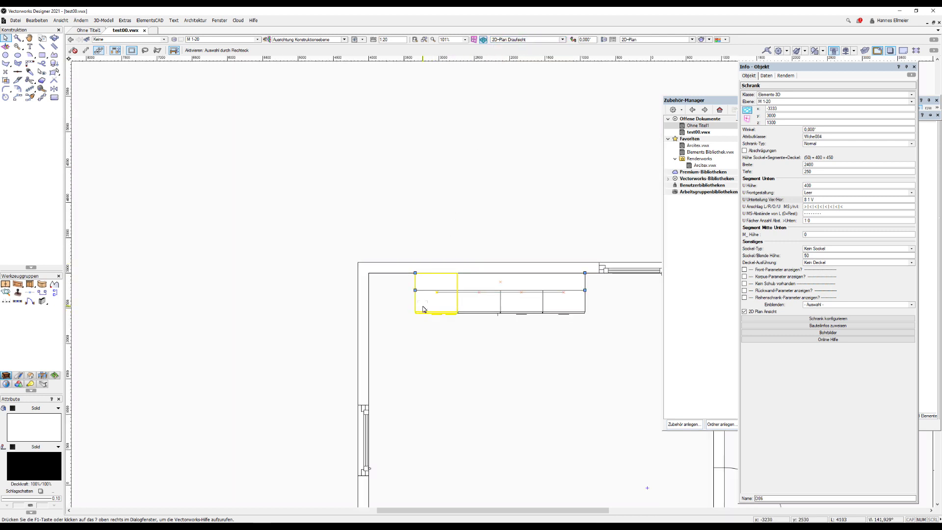
Step: In the 2D plan, move the 600 × 550 cabinet out of the row, flush against the left wall
left_click_drag(416, 278, 396, 328)
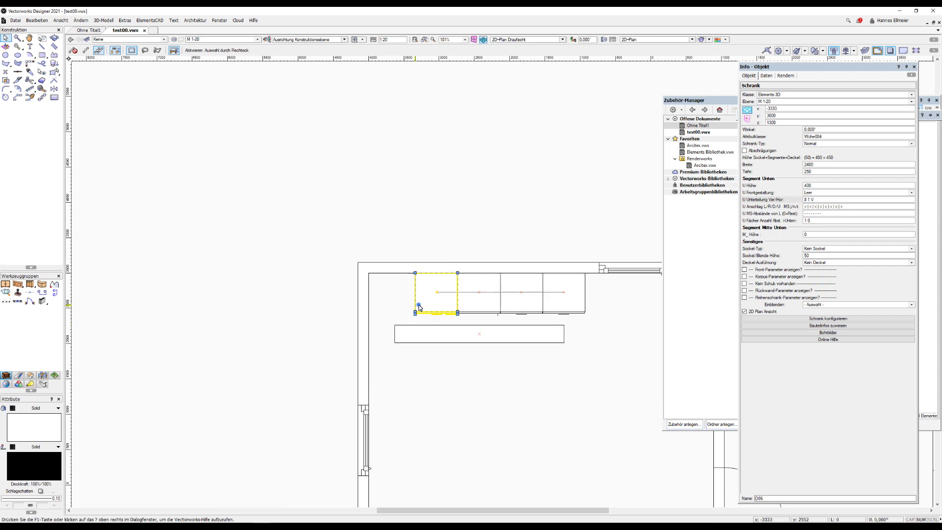
left_click(421, 303)
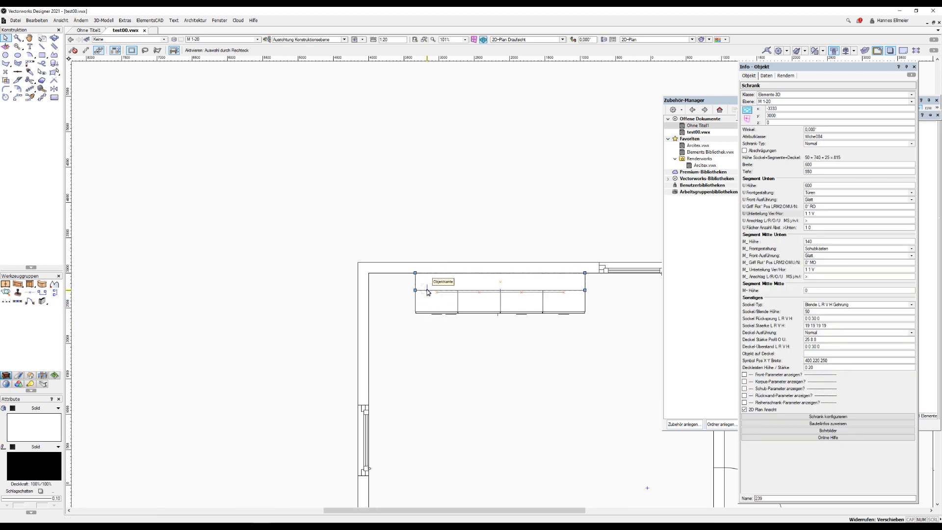
left_click(427, 293)
left_click_drag(417, 302, 379, 432)
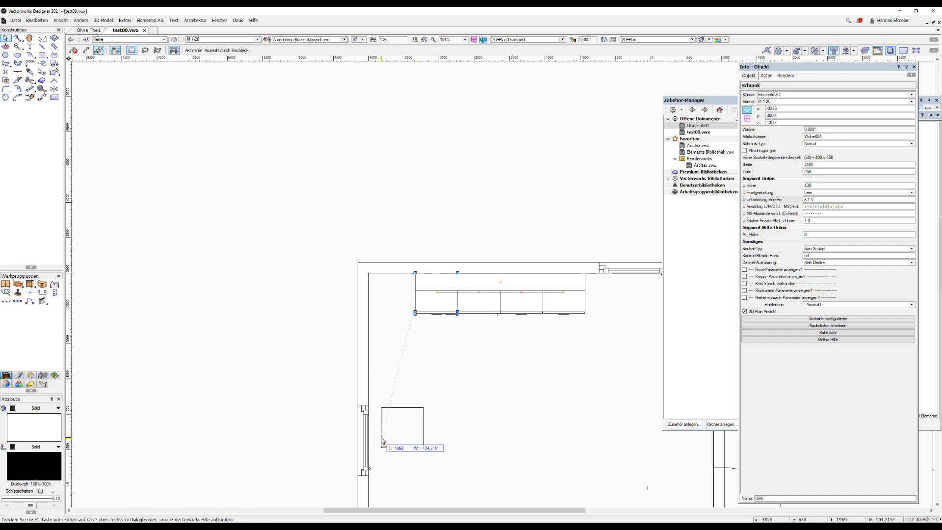
left_click_drag(379, 431, 383, 405)
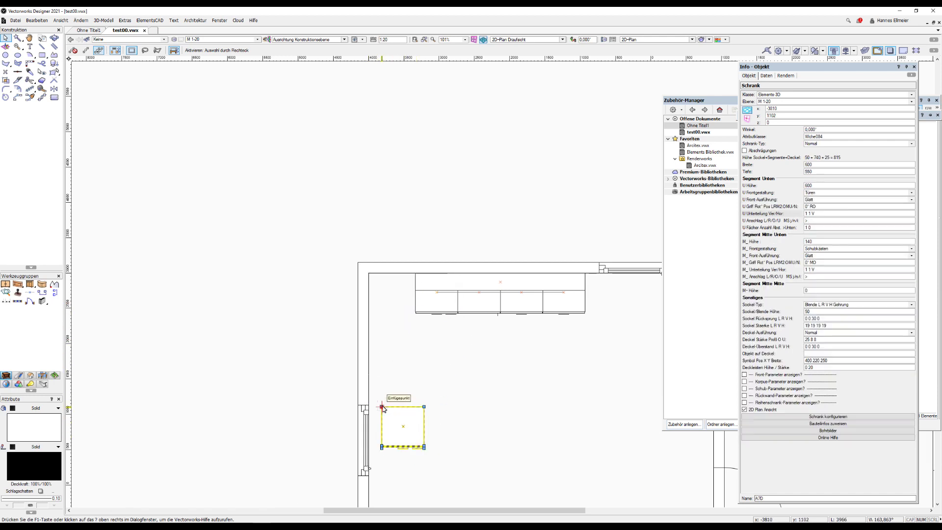
left_click_drag(385, 413, 378, 406)
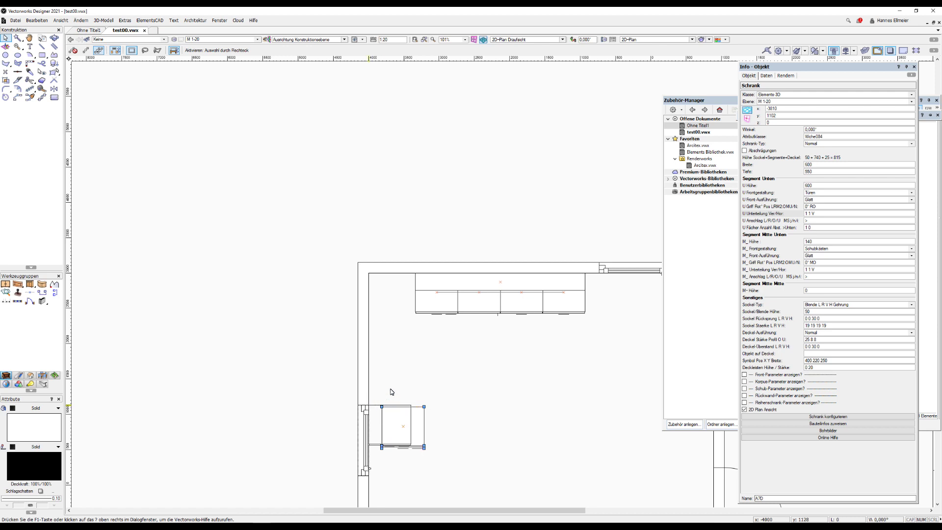
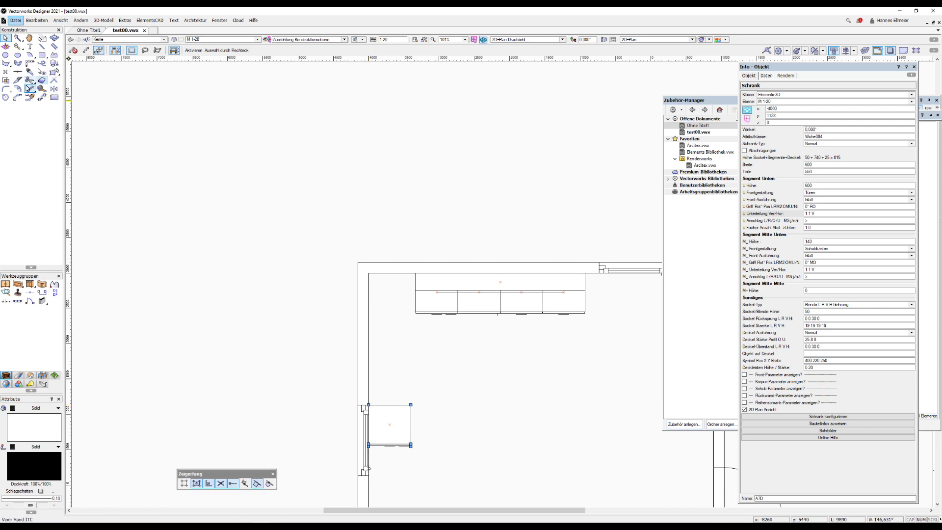
Step: Rotate the base cabinet 90° about its corner
left_click(6, 96)
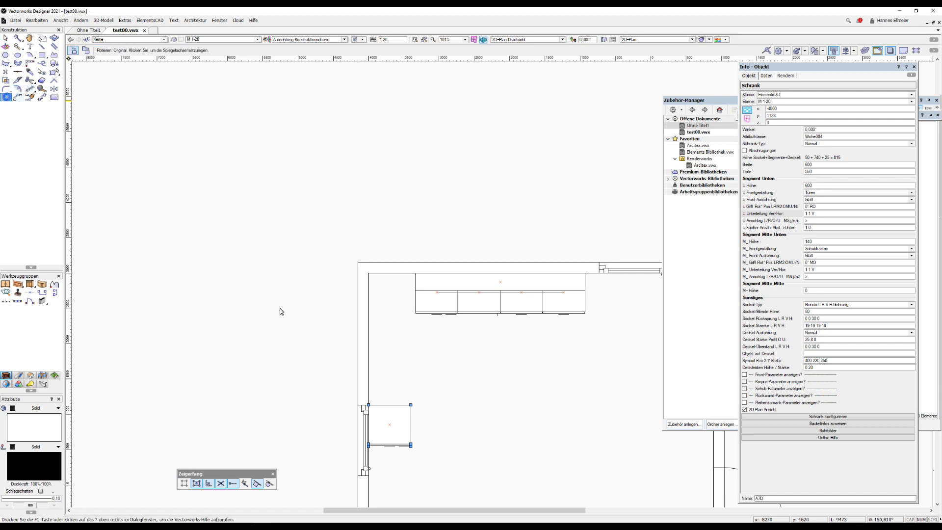
left_click(369, 405)
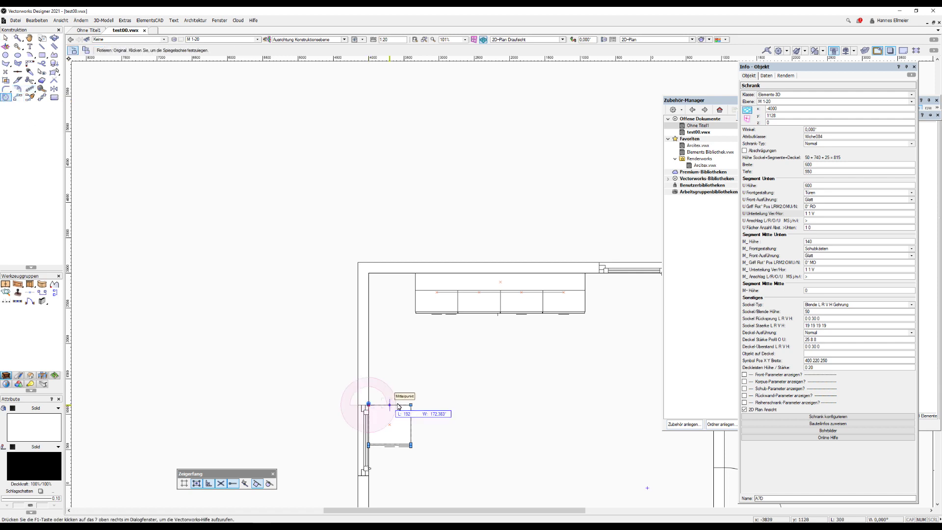
left_click(373, 347)
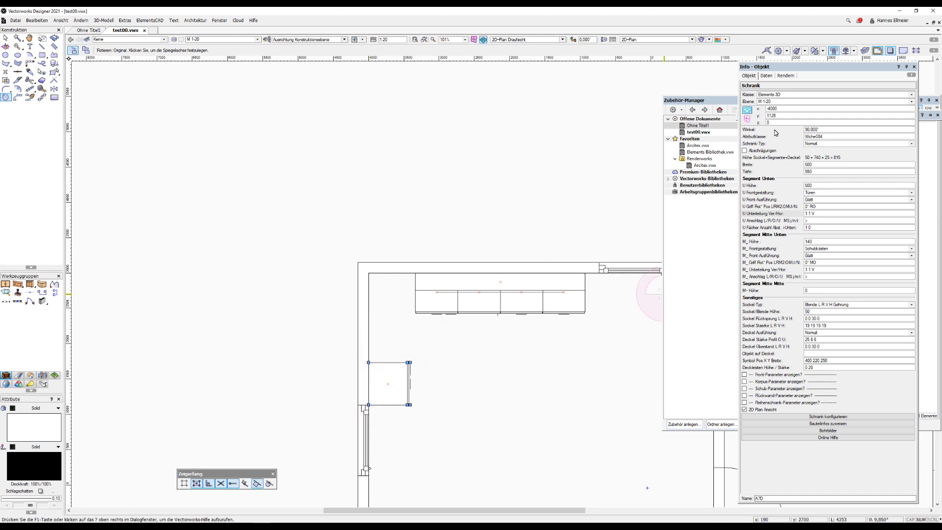
Step: Move the cabinet to Y 1178 and reduce its depth to 400
left_click(783, 117)
type("+50")
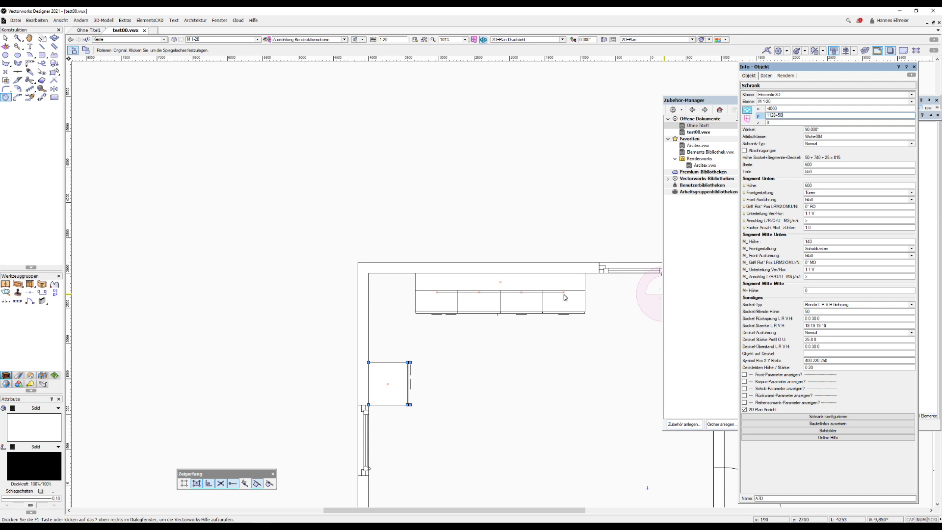
key("Return")
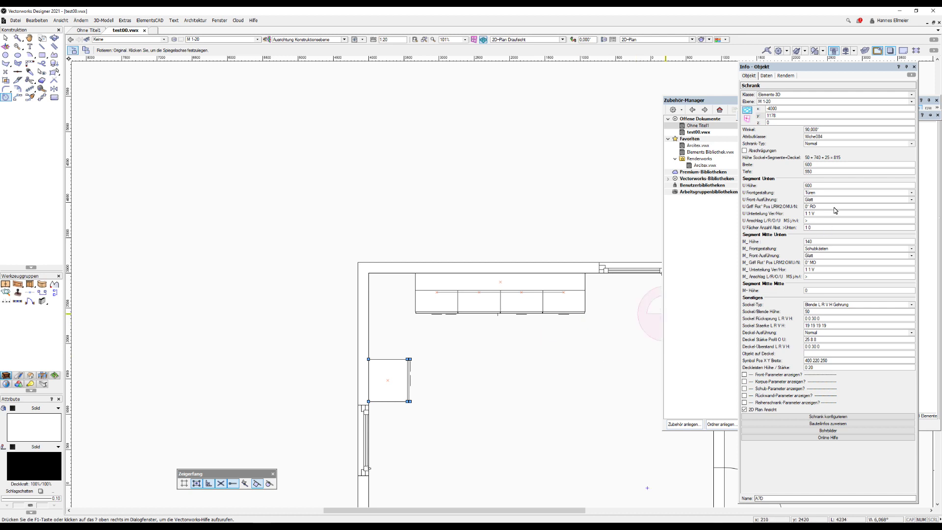
left_click(766, 172)
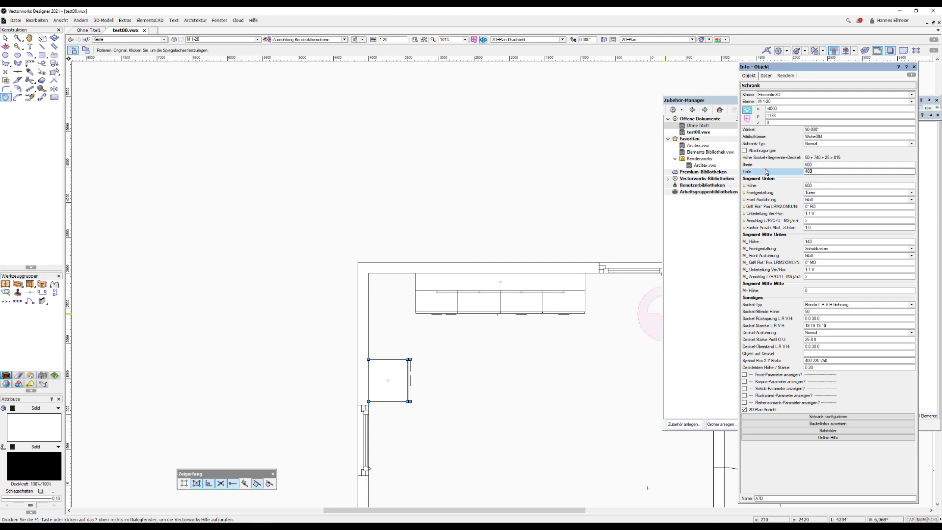
key("Return")
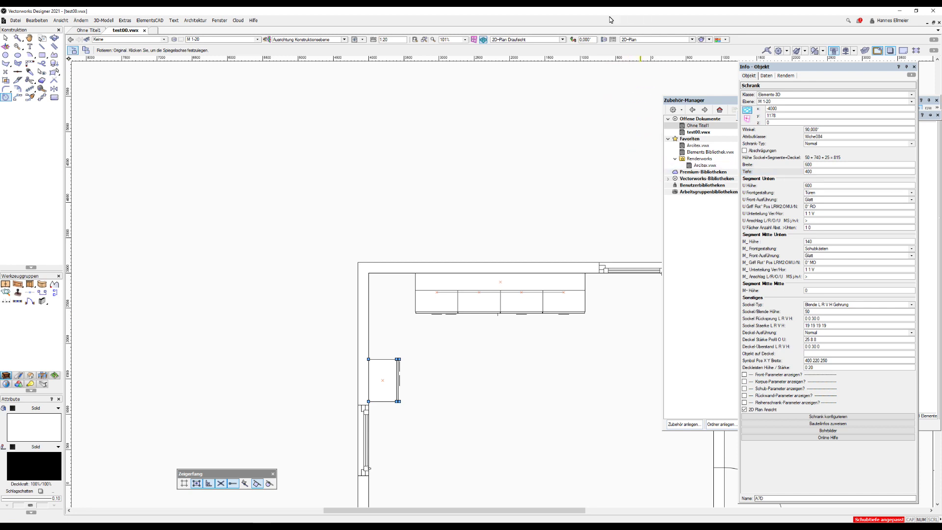
left_click(562, 39)
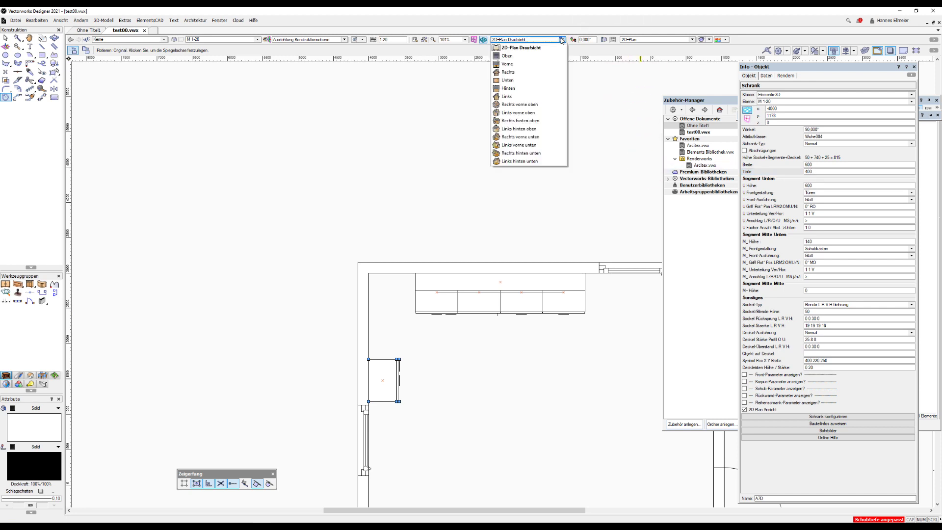
Step: Switch to the Rechts (right) elevation and zoom in on the cabinet
left_click(542, 72)
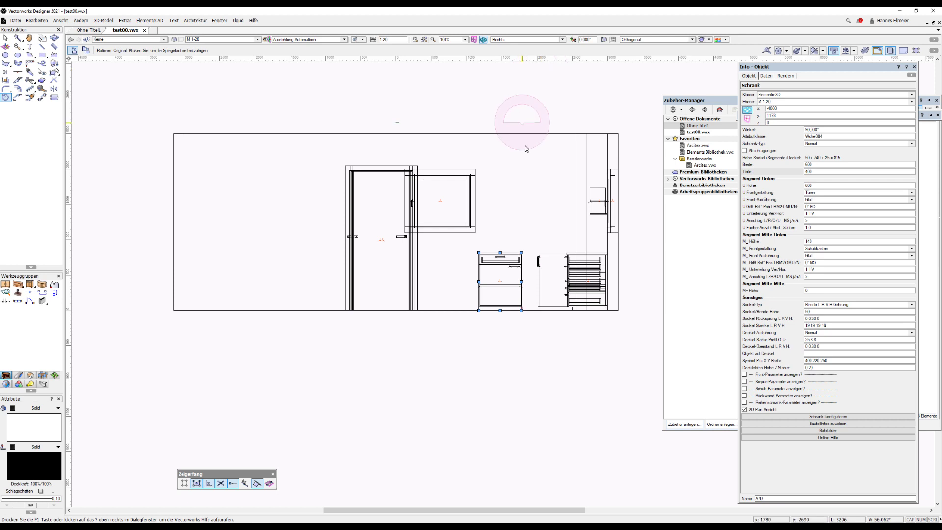
scroll(527, 261, "up", 2)
scroll(526, 261, "down", 2)
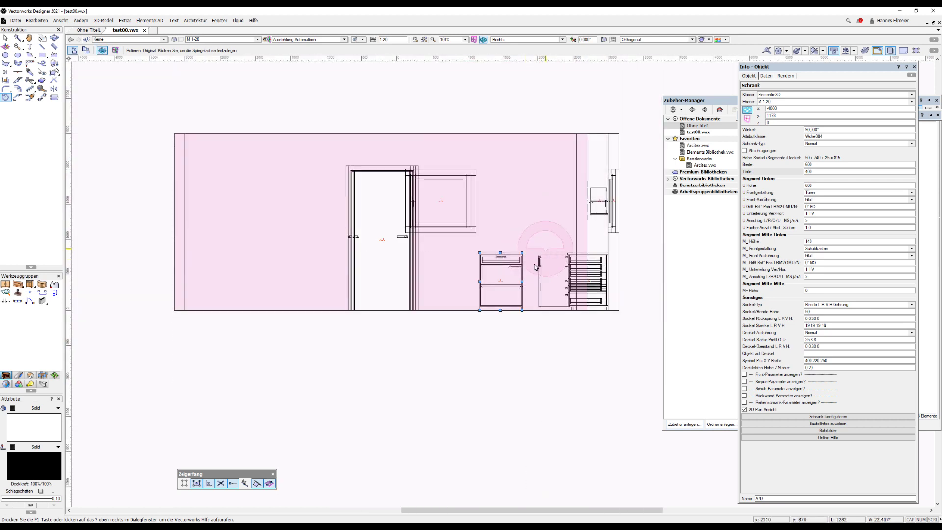
middle_click_drag(539, 261, 517, 294)
key("shift+7")
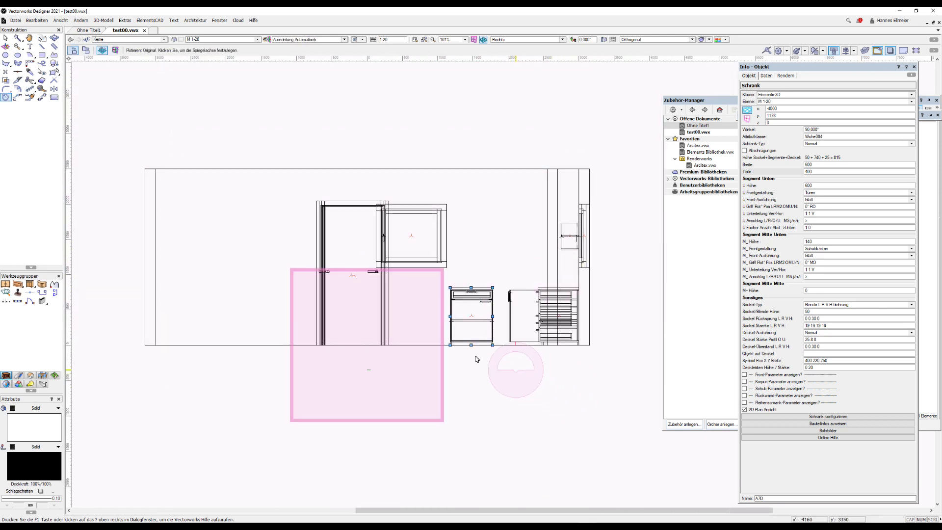
scroll(447, 343, "up", 2)
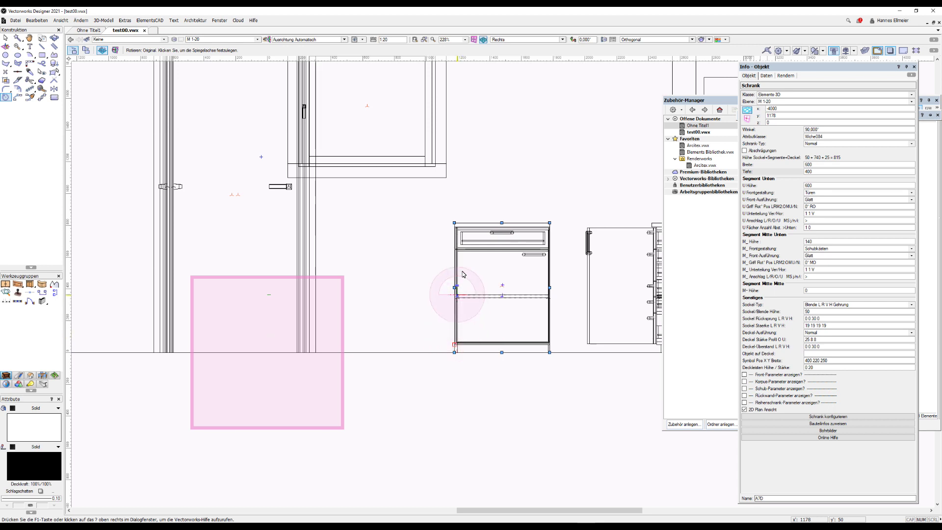
key("x")
Step: Place a duplicate cabinet flush to the left and set both handles to 90° RO
left_click_drag(550, 222, 452, 219)
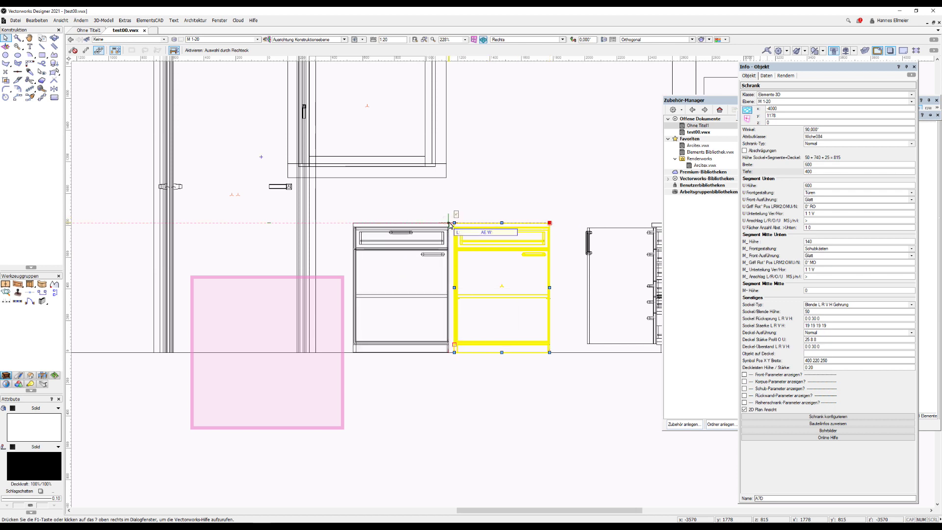
left_click_drag(452, 219, 451, 224)
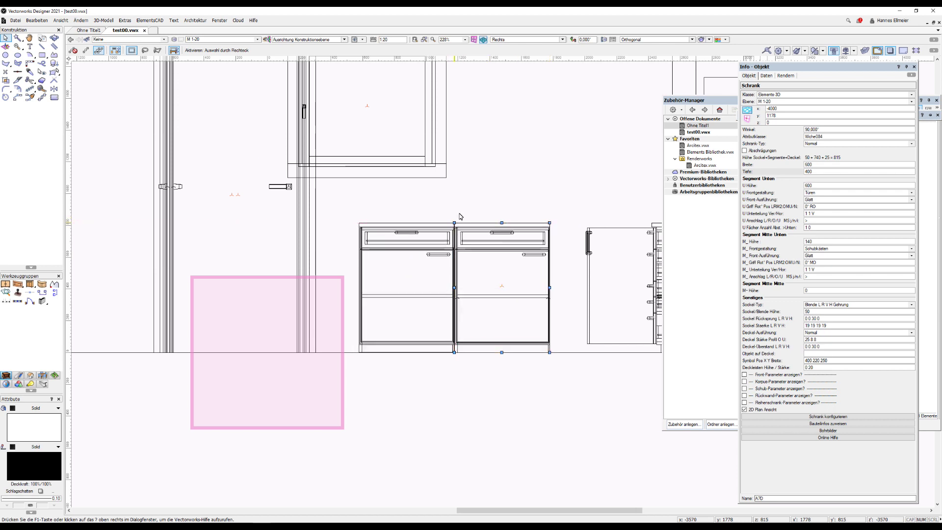
left_click(493, 250, "shift")
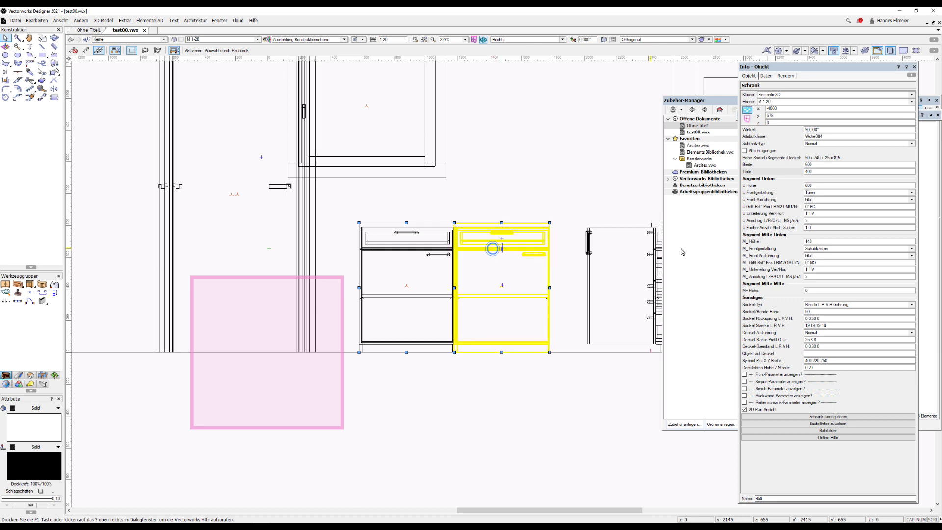
left_click(806, 207)
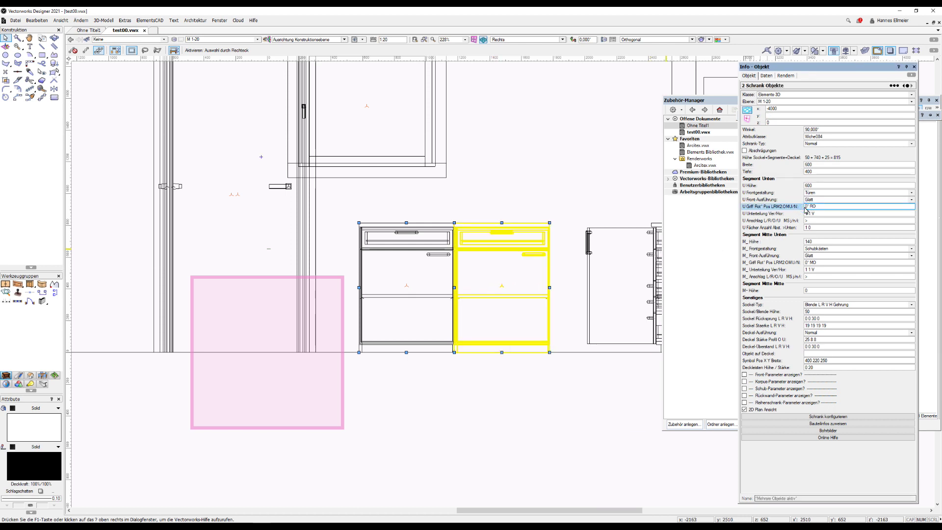
type("3")
key("Return")
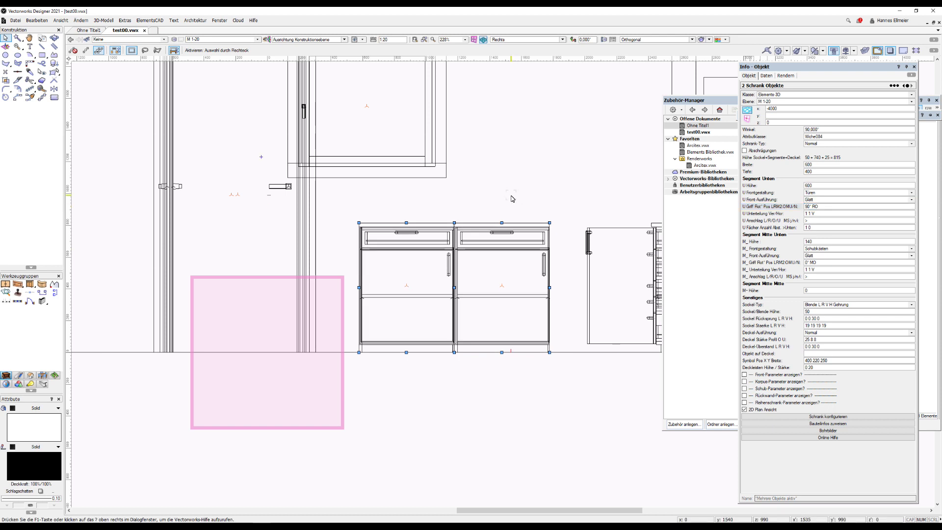
left_click(790, 417)
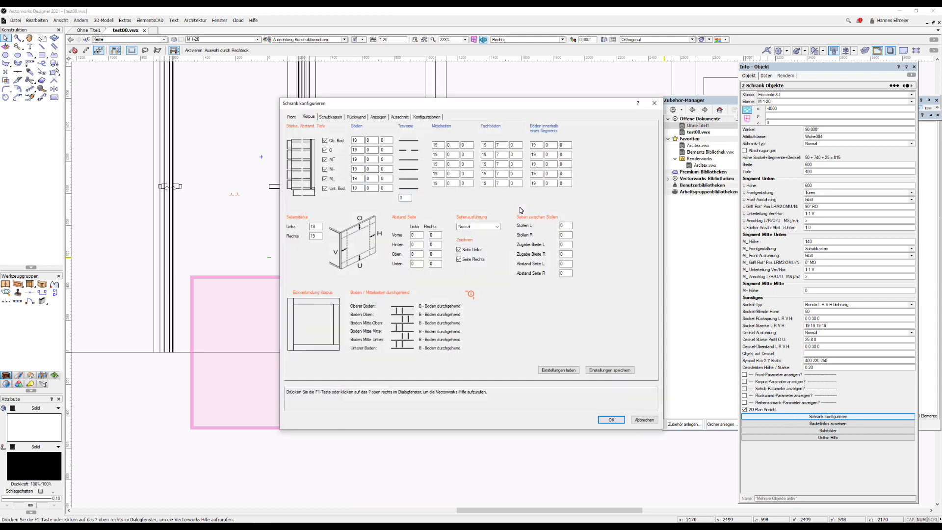
mouse_move(334, 303)
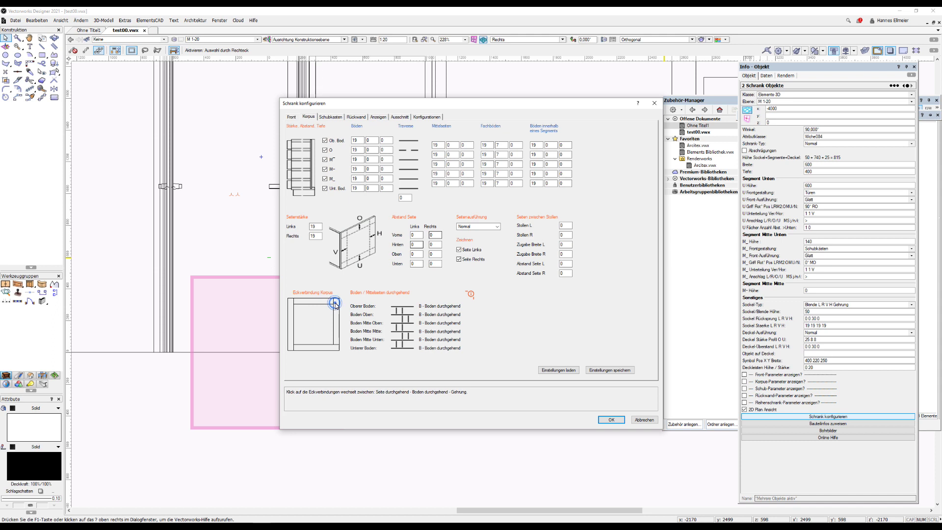
Step: Replace the Griff 01 handle symbol with the round Griff 13 knob on both cabinets
left_click(336, 349)
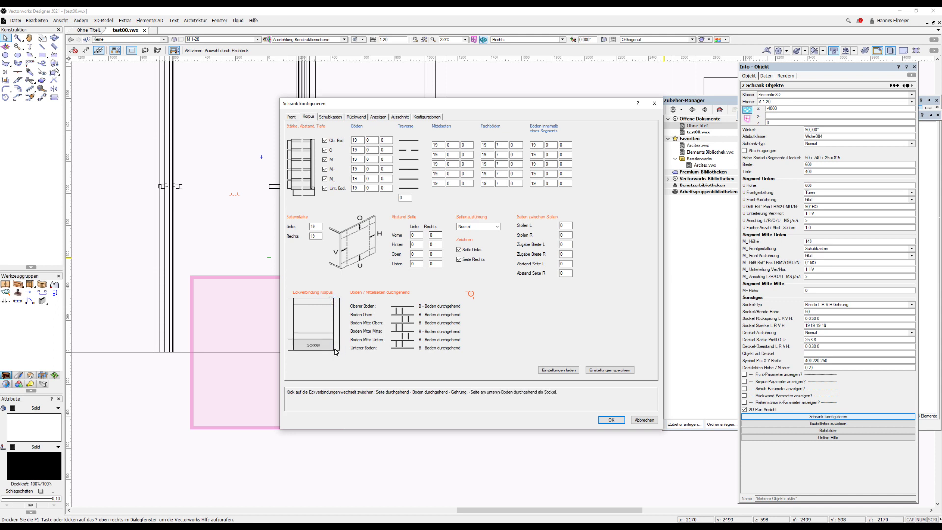
left_click(332, 347)
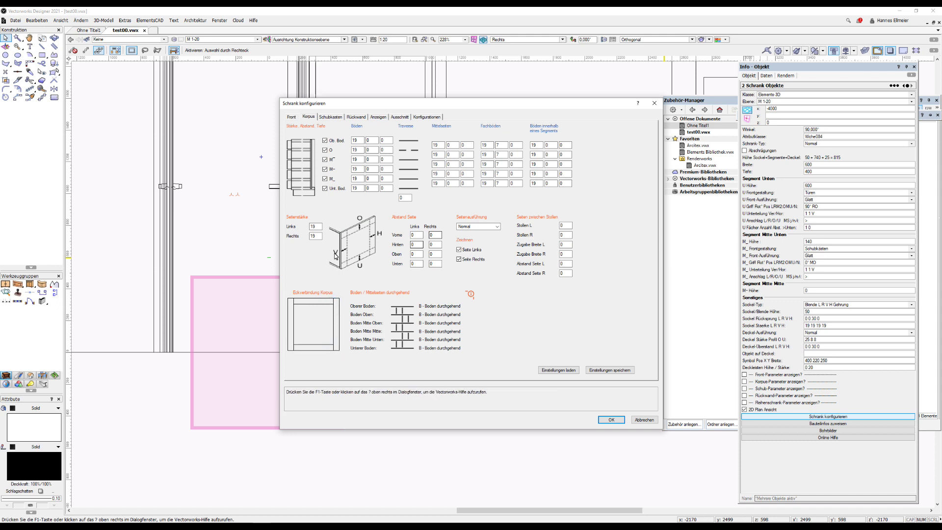
left_click(293, 117)
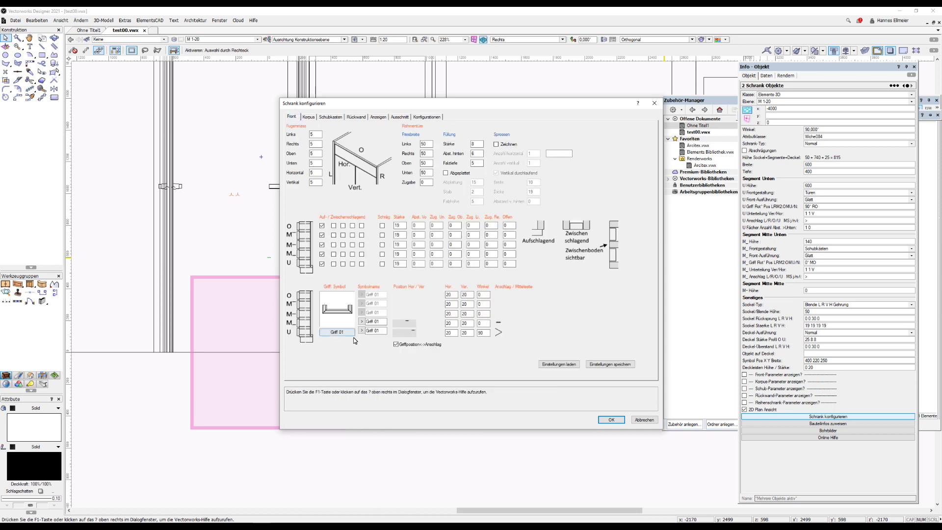
left_click(346, 327)
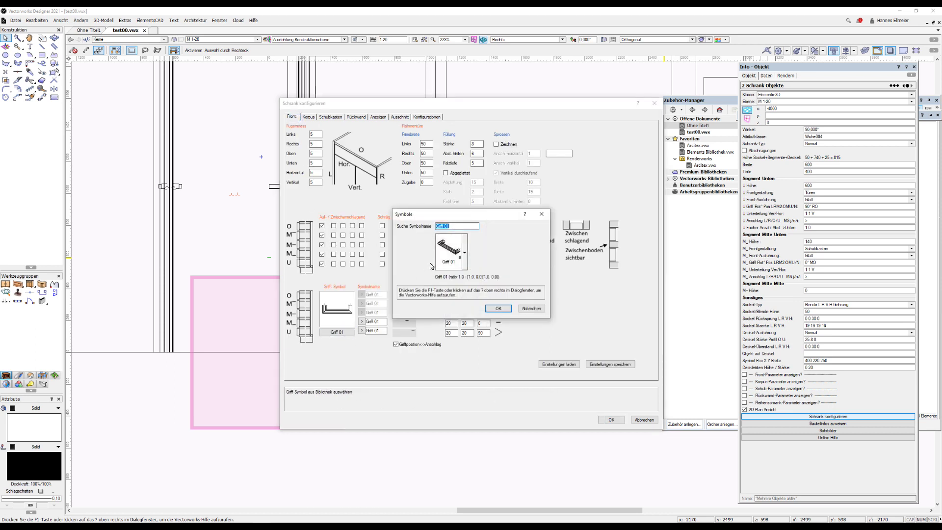
left_click(457, 249)
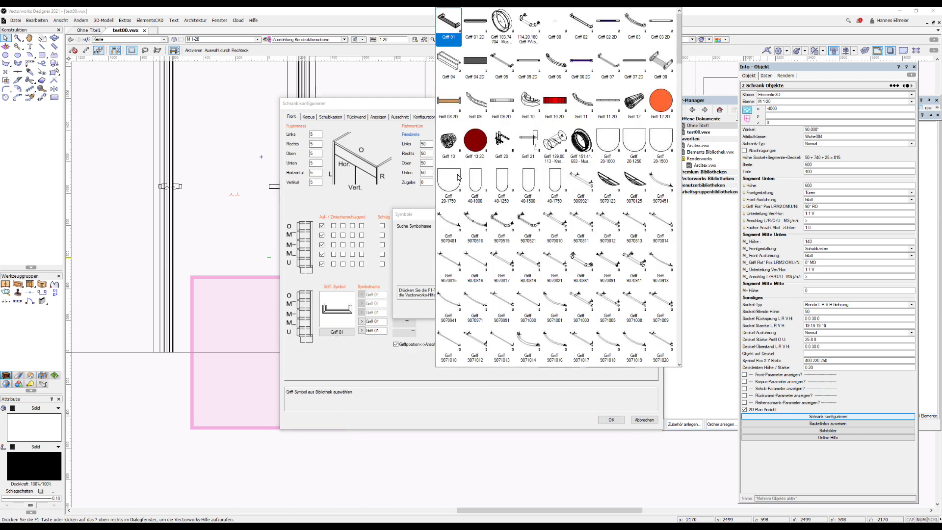
left_click(448, 145)
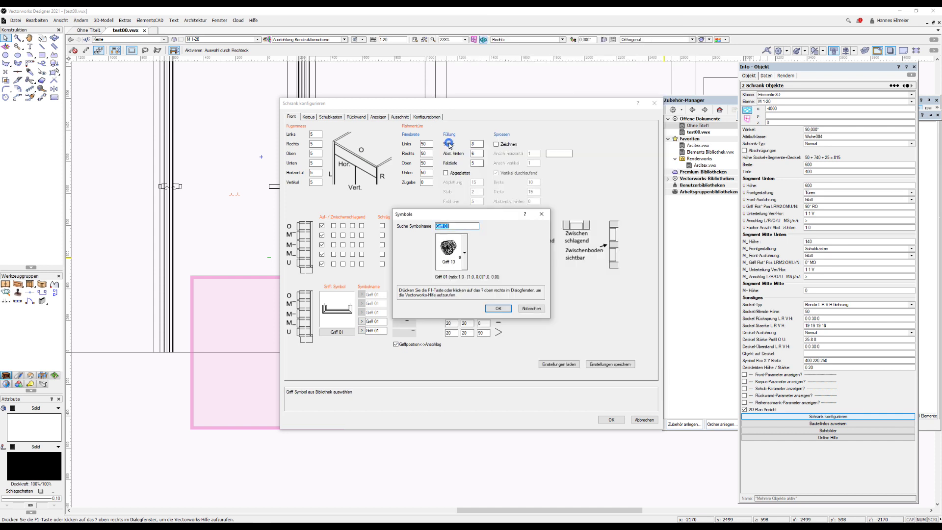
left_click(495, 309)
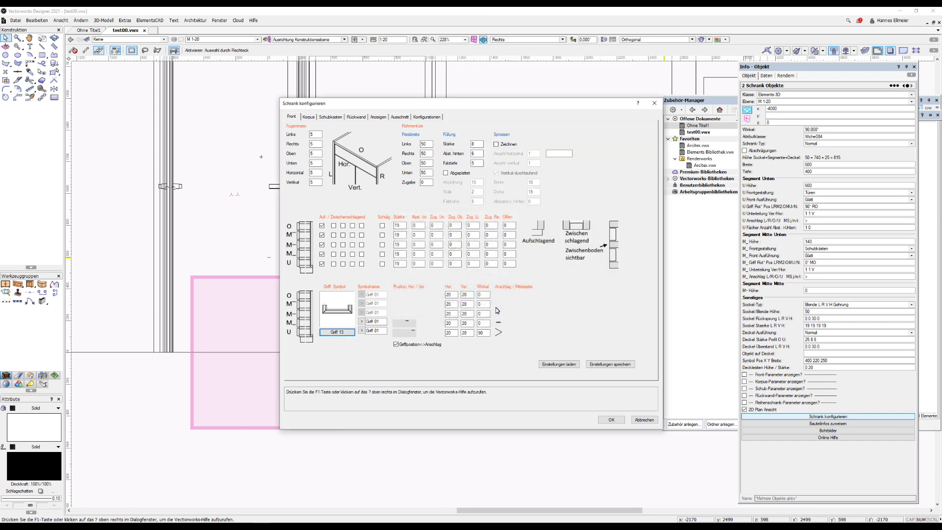
left_click(620, 422)
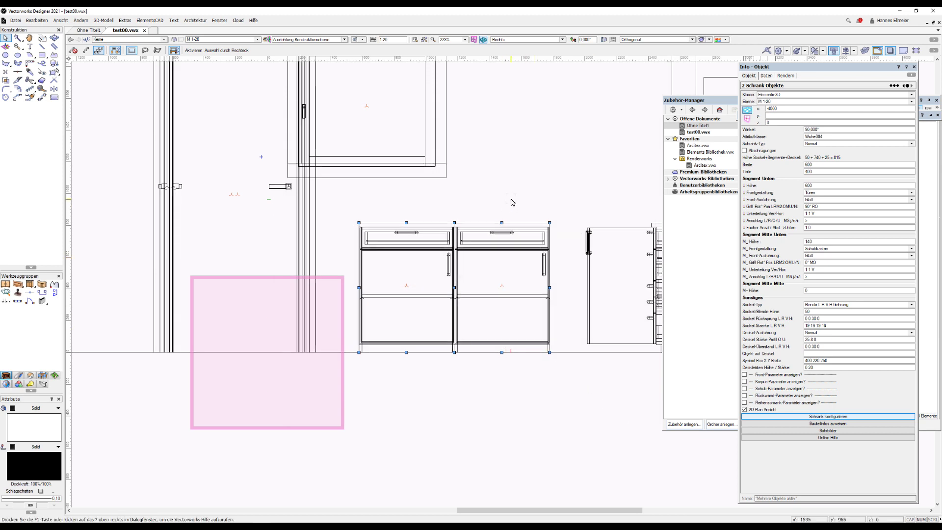
Step: Move the right cabinet's handle to its left side
left_click(564, 252)
left_click(549, 253)
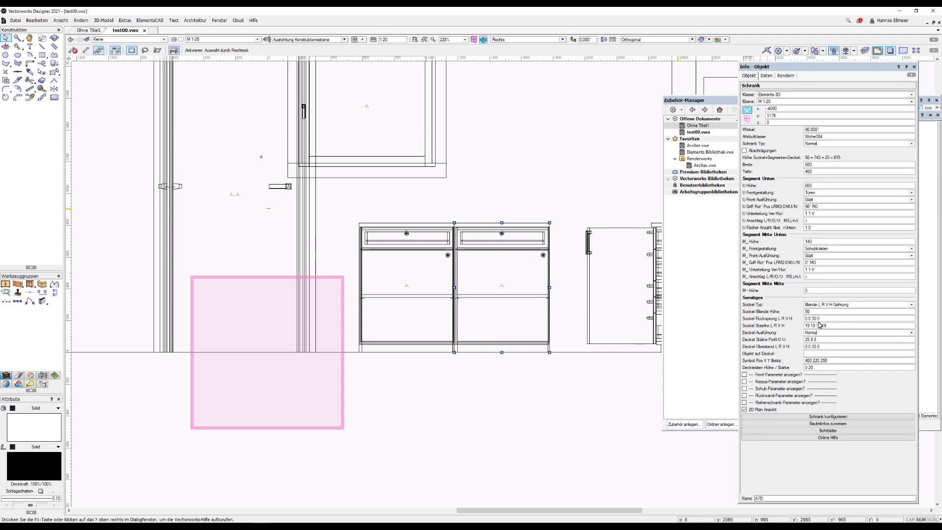
left_click(813, 207)
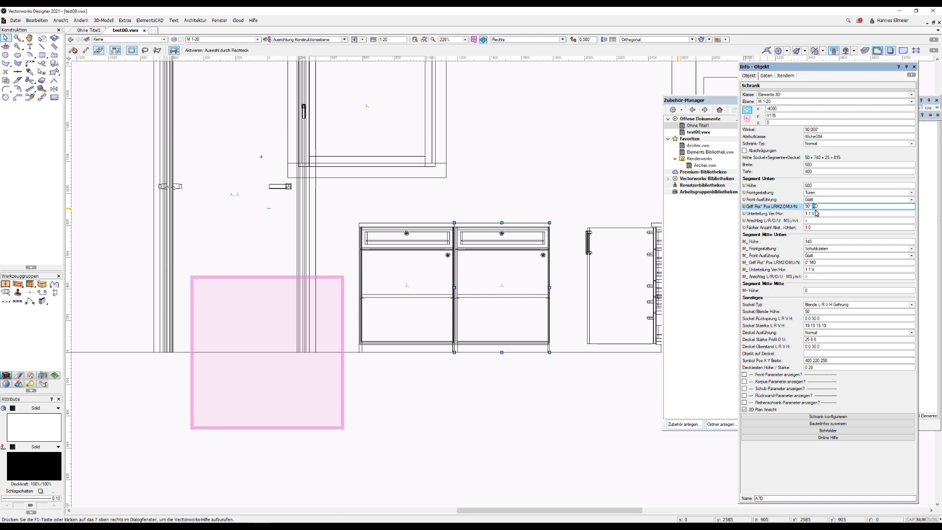
key("Return")
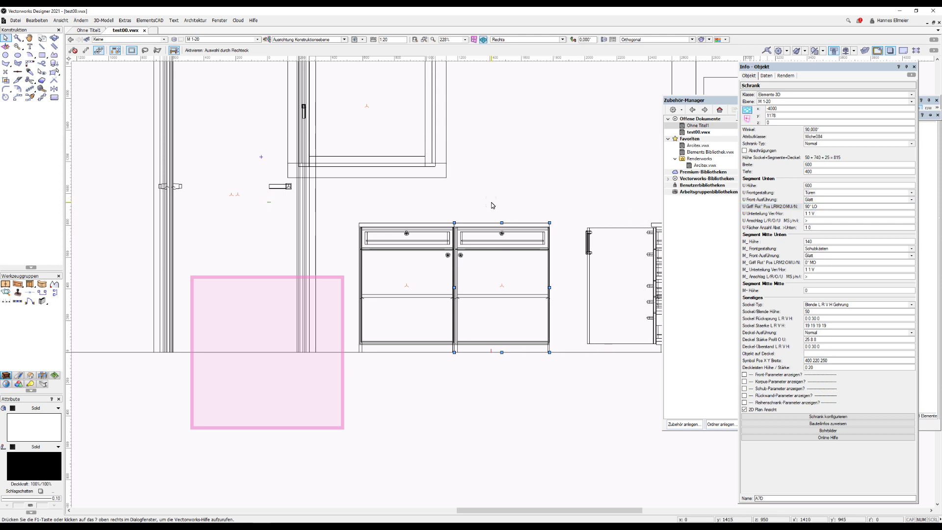
Step: Give both cabinets 'Rahmen aufr. durchlaufend' lower fronts and join them into a row cabinet
left_click(441, 229, "shift")
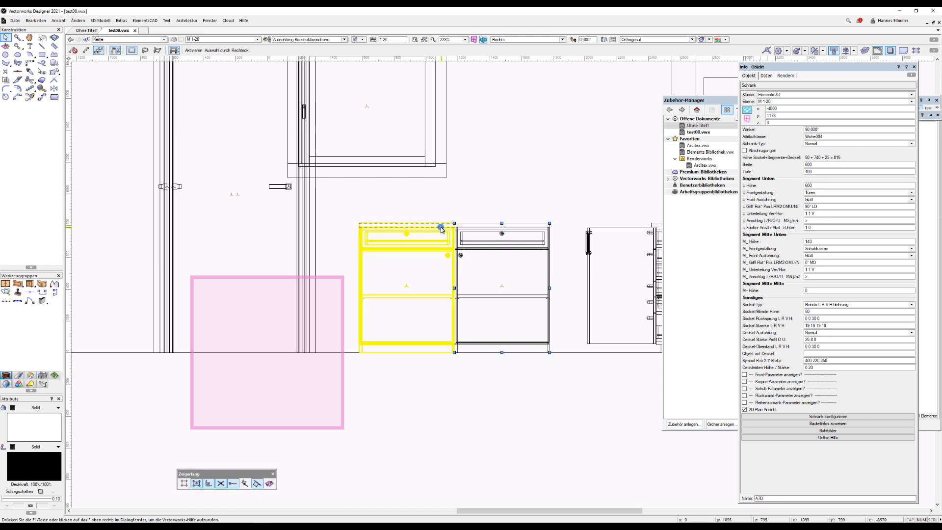
left_click(826, 201)
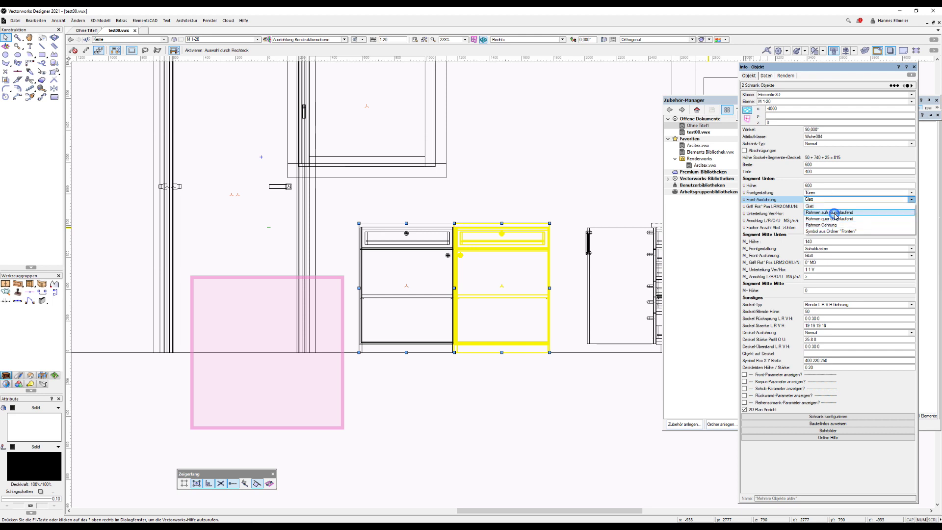
left_click(834, 213)
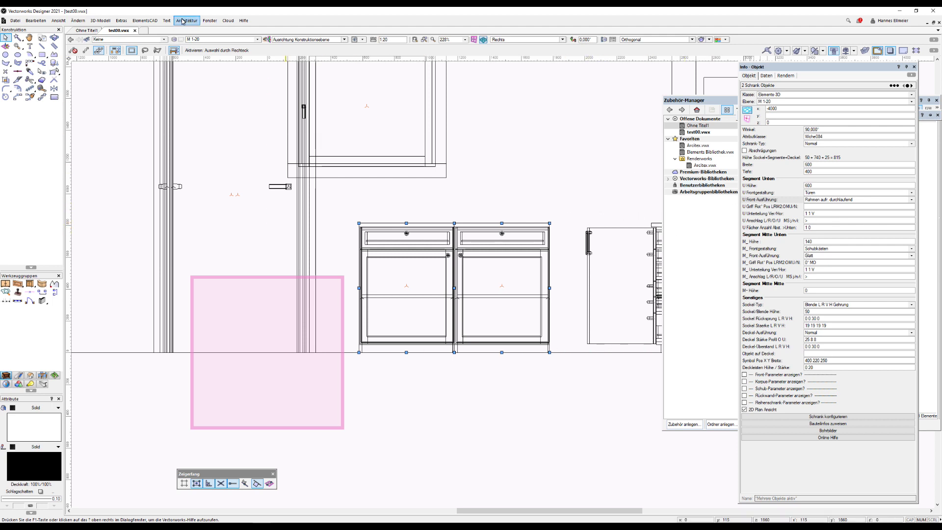
left_click(144, 20)
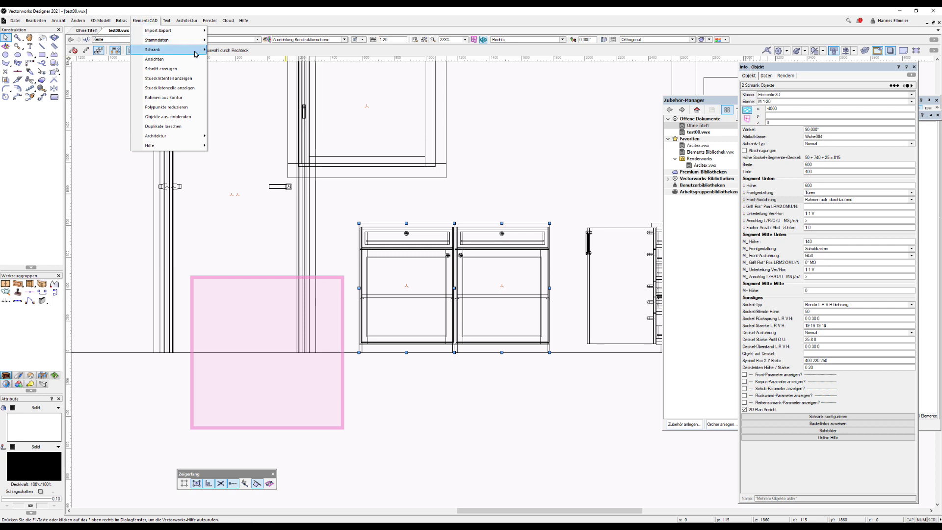
mouse_move(168, 49)
left_click(240, 53)
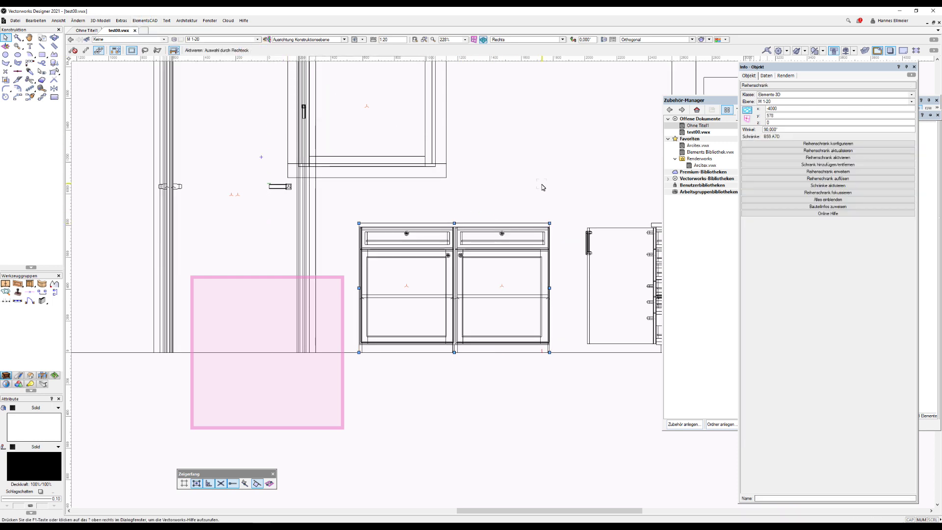
Step: Copy the cabinet pair further left along the wall
scroll(542, 187, "down", 3)
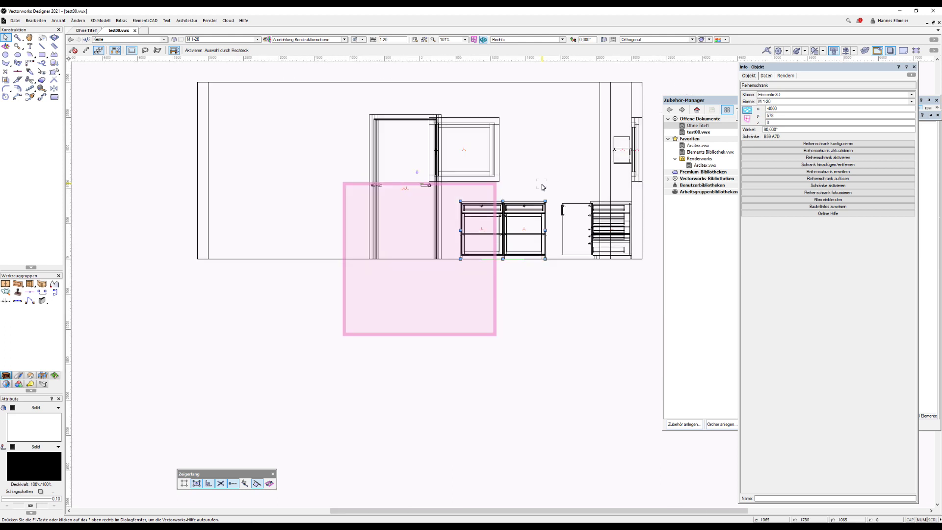
left_click_drag(555, 281, 446, 191)
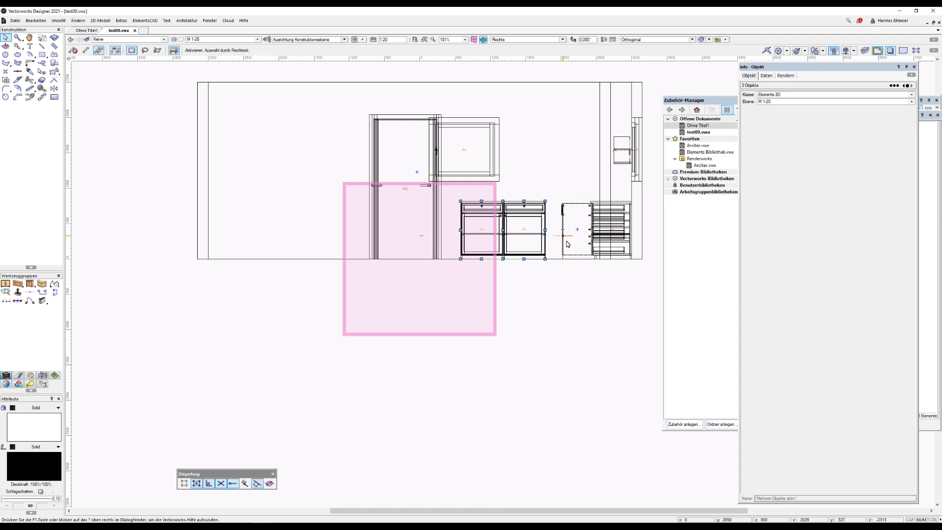
left_click_drag(548, 247, 332, 251)
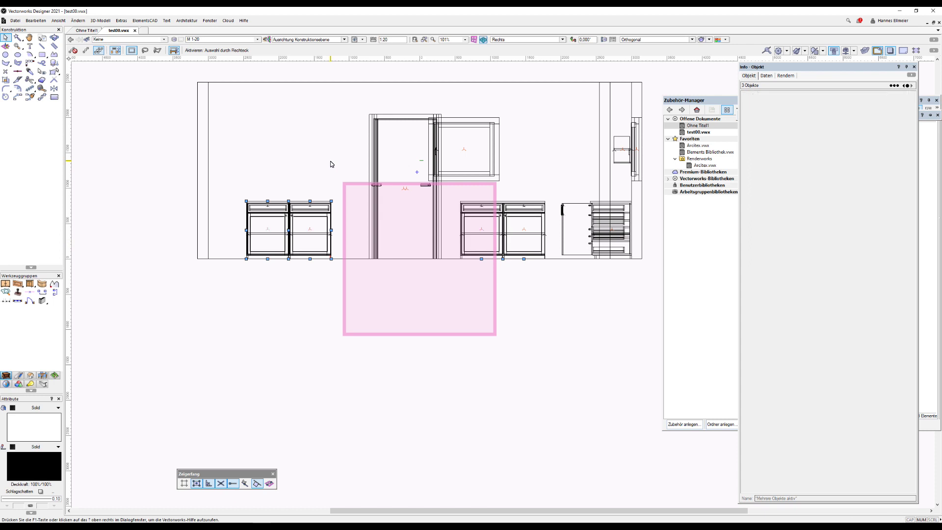
Step: Apply the grey Wcre012 texture from the Arcitex library and orbit into 3D
left_click(717, 102)
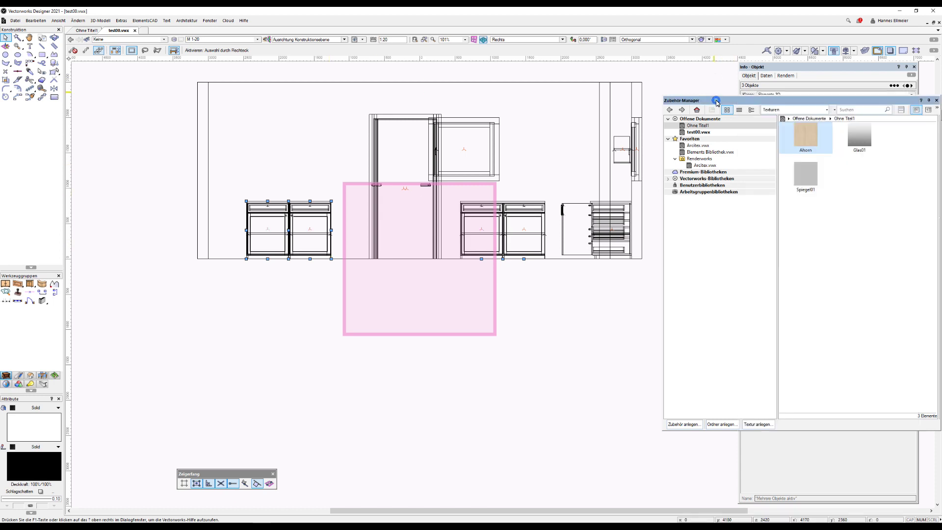
left_click(706, 165)
scroll(843, 303, "down", 5)
scroll(854, 319, "down", 5)
scroll(864, 332, "down", 5)
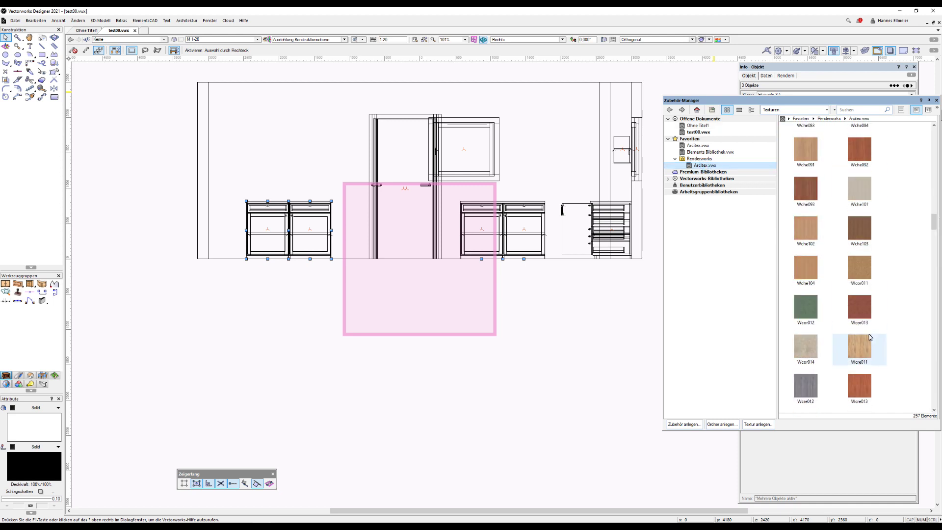
left_click(811, 387)
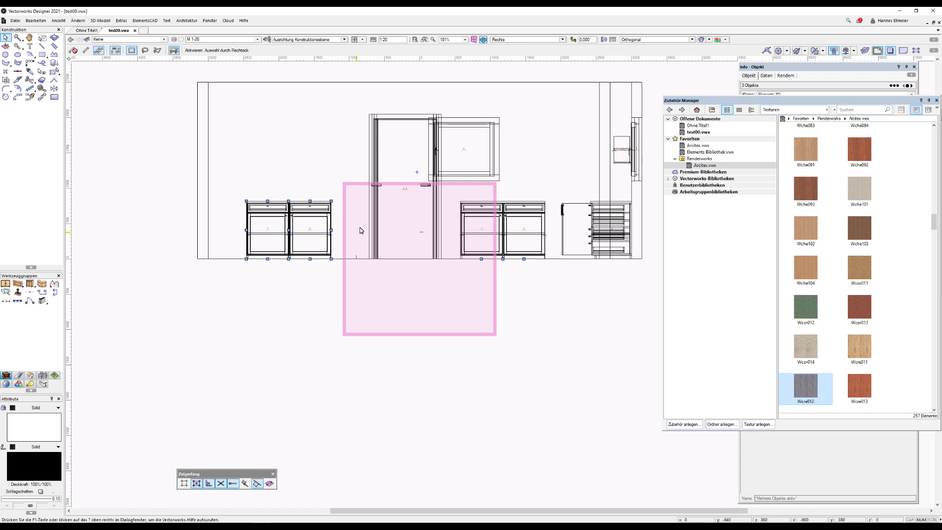
middle_click_drag(411, 315, 371, 404, "shift")
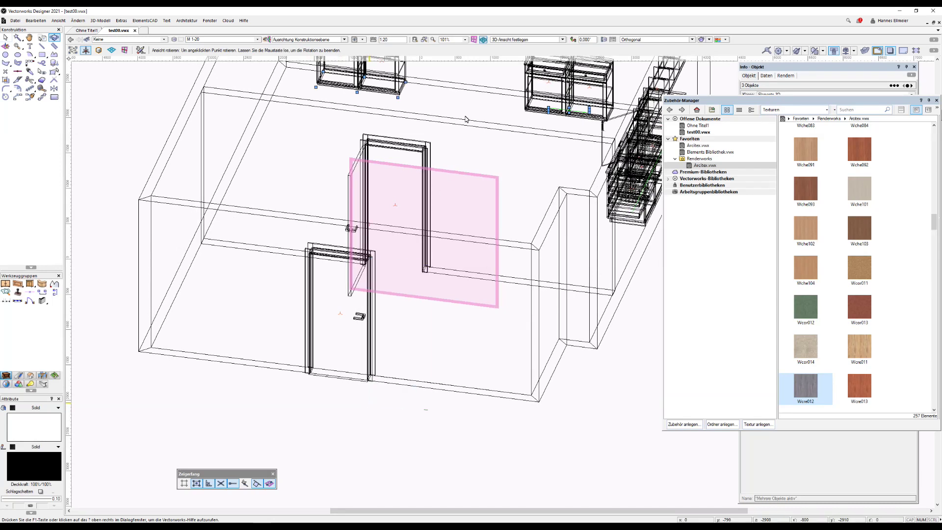
Step: Delete the grey cabinet copy and select all straight walls with Select Similar
scroll(473, 107, "up", 2)
mouse_move(481, 200)
middle_mouse_down()
mouse_move(484, 281)
mouse_move(414, 307)
mouse_move(407, 293)
middle_mouse_up()
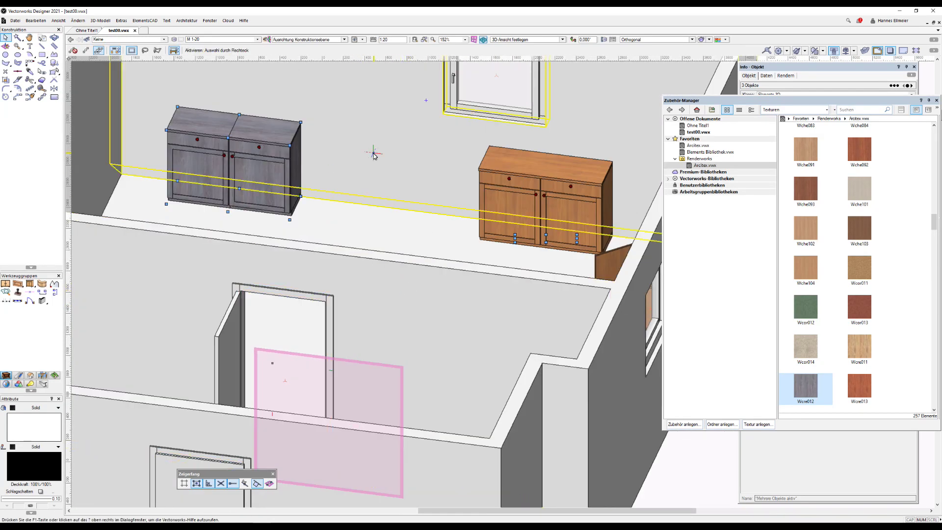
key("Delete")
left_click(6, 292)
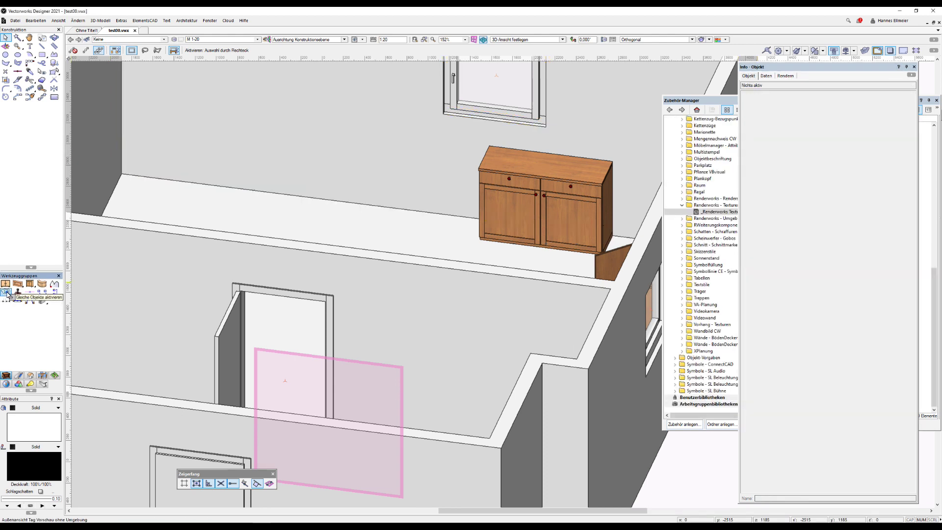
left_click(355, 294)
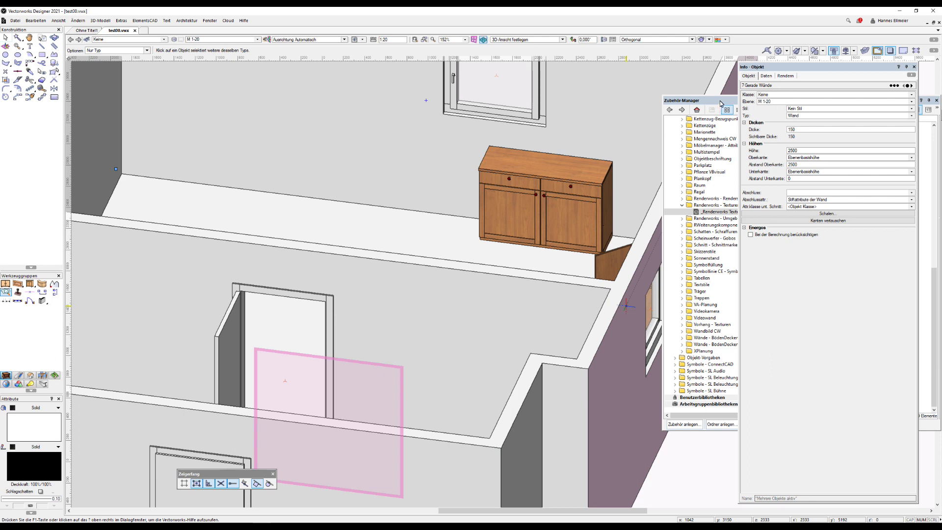
Step: Assign the walls to a new class named 'wand'
left_click(767, 96)
left_click(773, 109)
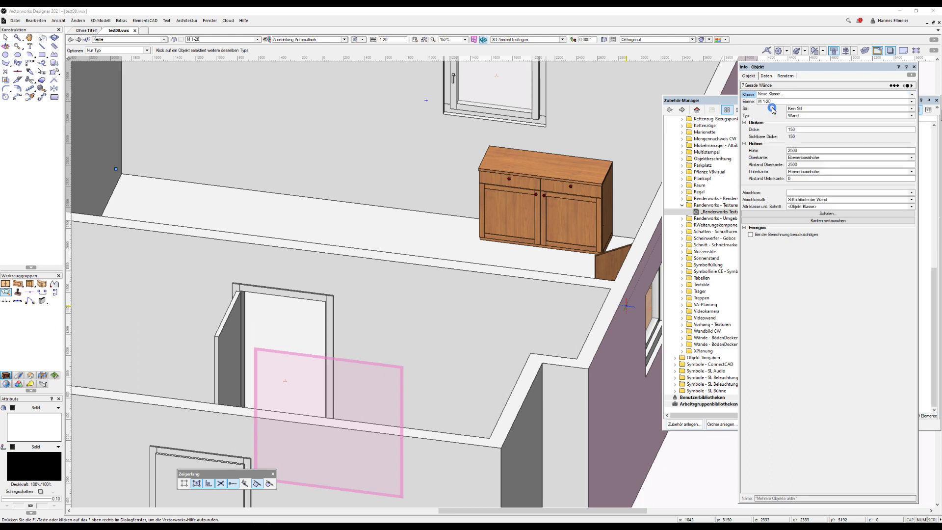
type("wand")
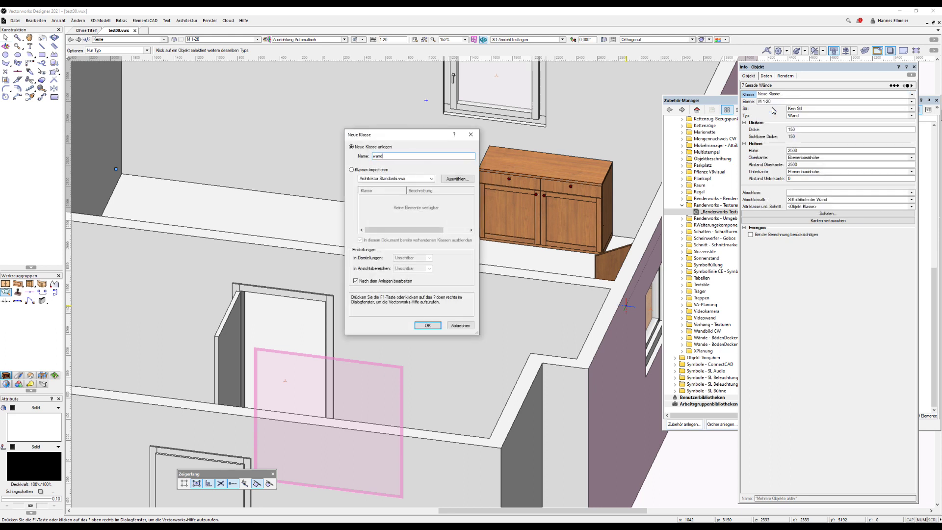
key("Return")
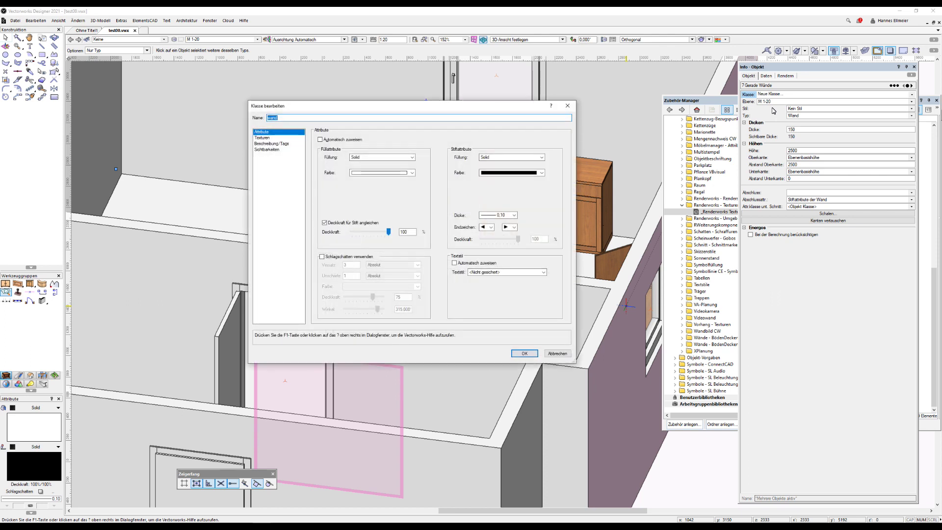
Step: Set the wand class's left-side texture to Verputz 01 RT
left_click(278, 139)
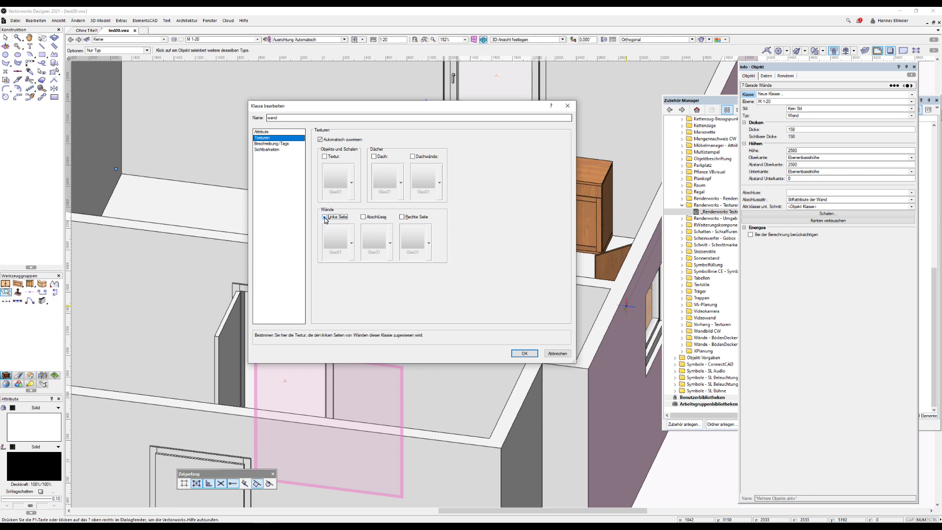
left_click(324, 217)
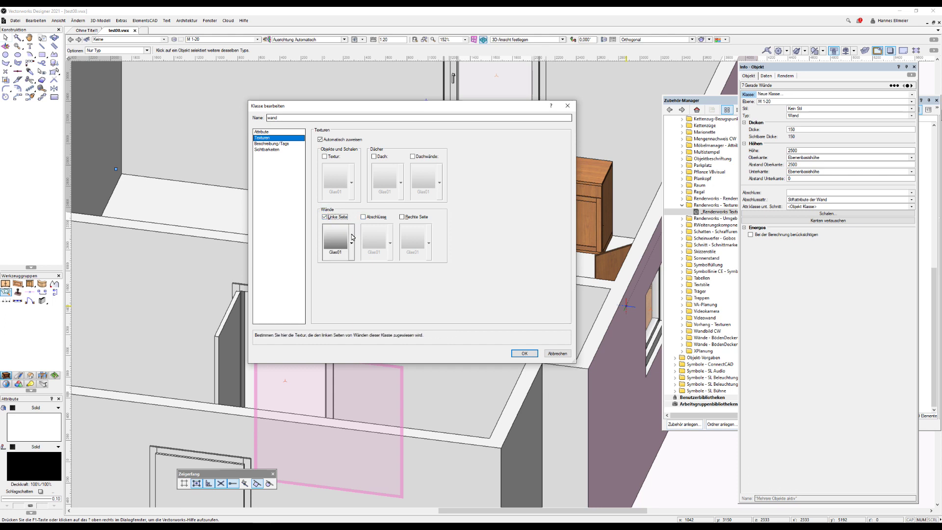
left_click(352, 239)
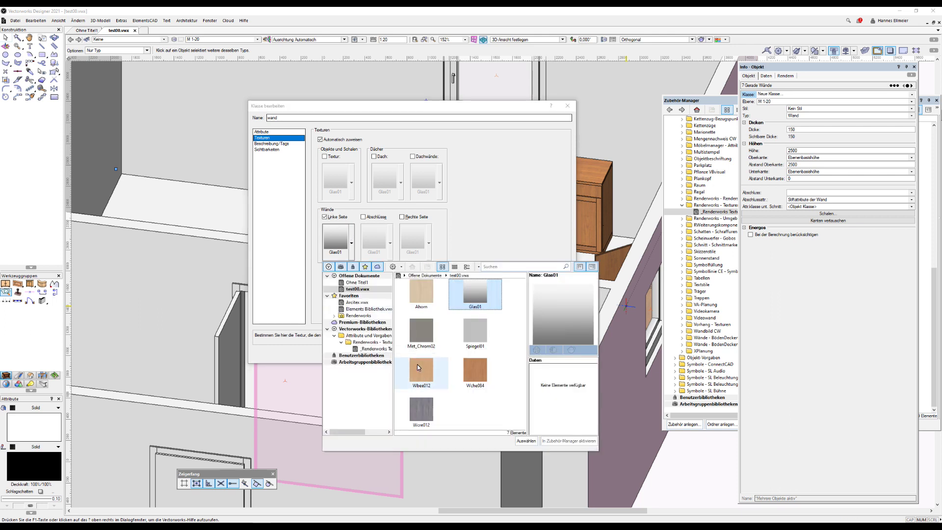
left_click(368, 349)
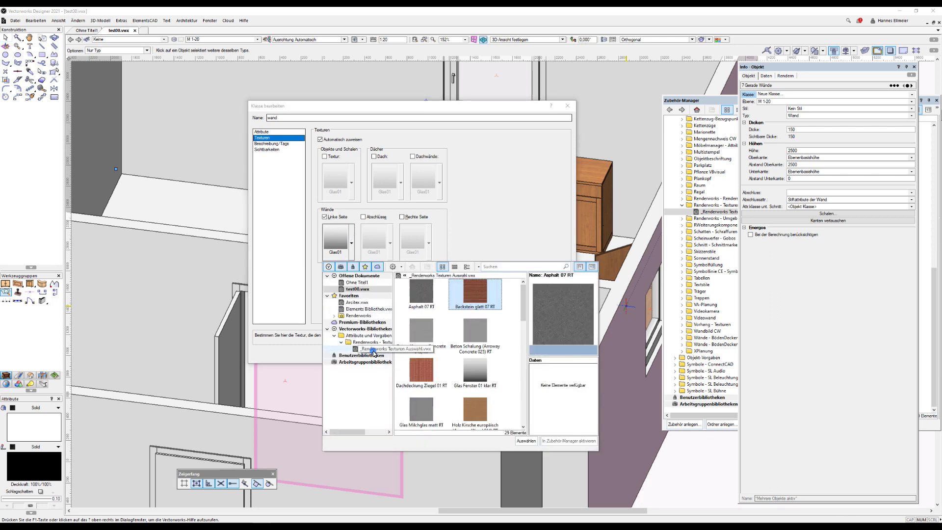
scroll(457, 374, "down", 5)
double_click(422, 373)
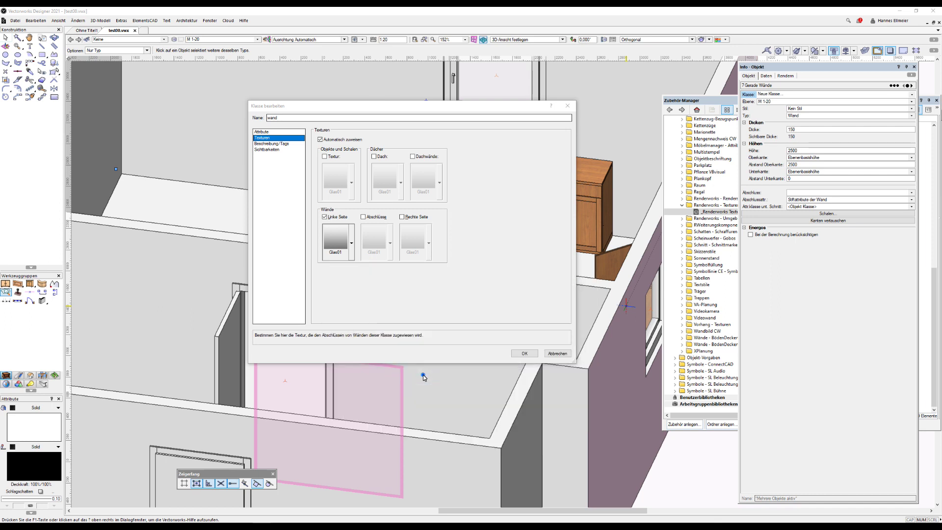
Step: Give the wand class's ends and right side Verputz 01 RT as well
left_click(364, 217)
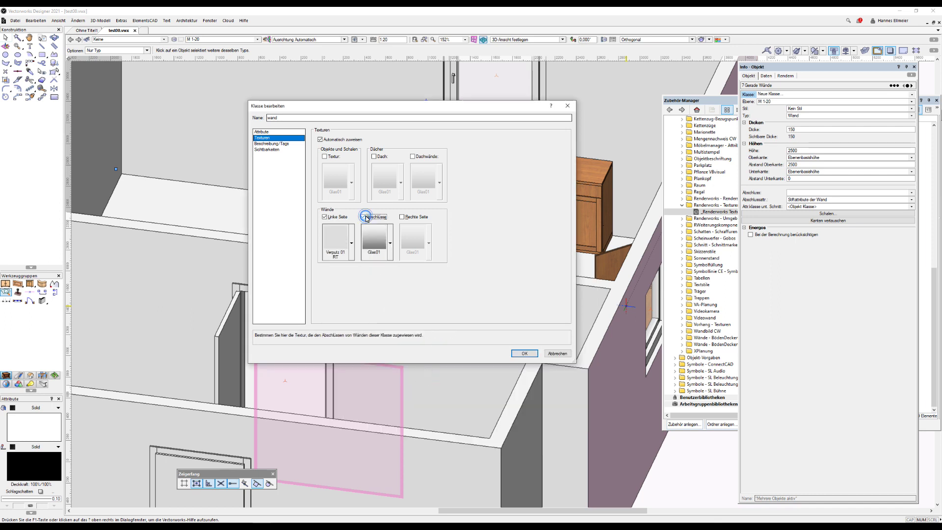
left_click(401, 217)
left_click(383, 239)
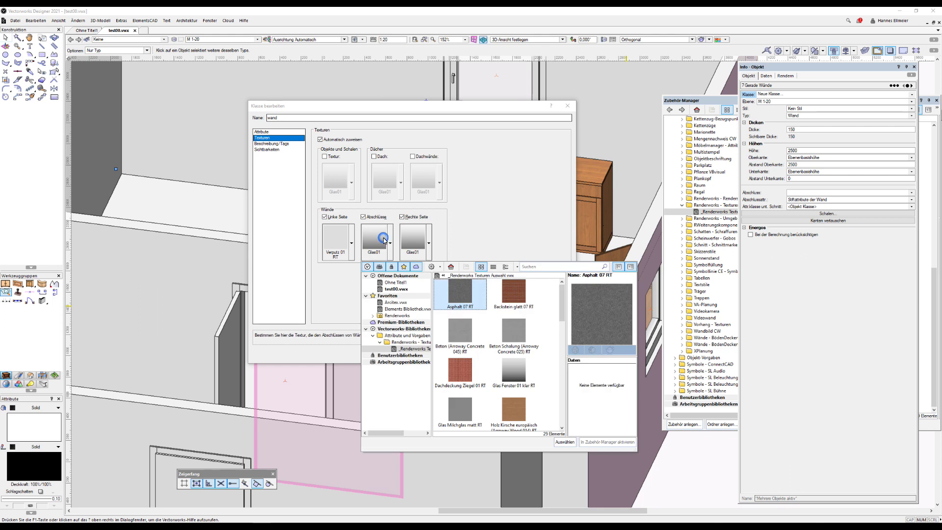
scroll(471, 368, "down", 5)
scroll(471, 368, "down", 3)
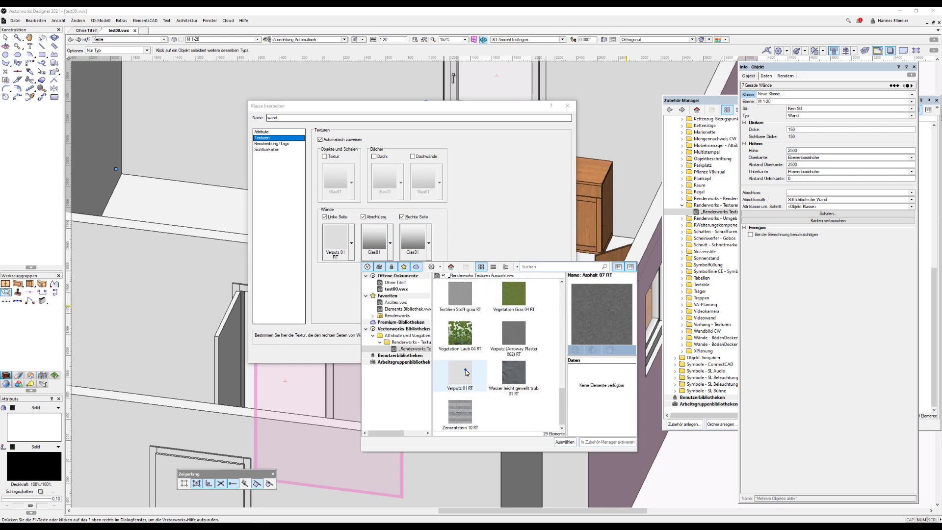
double_click(465, 369)
left_click(425, 248)
scroll(497, 378, "down", 5)
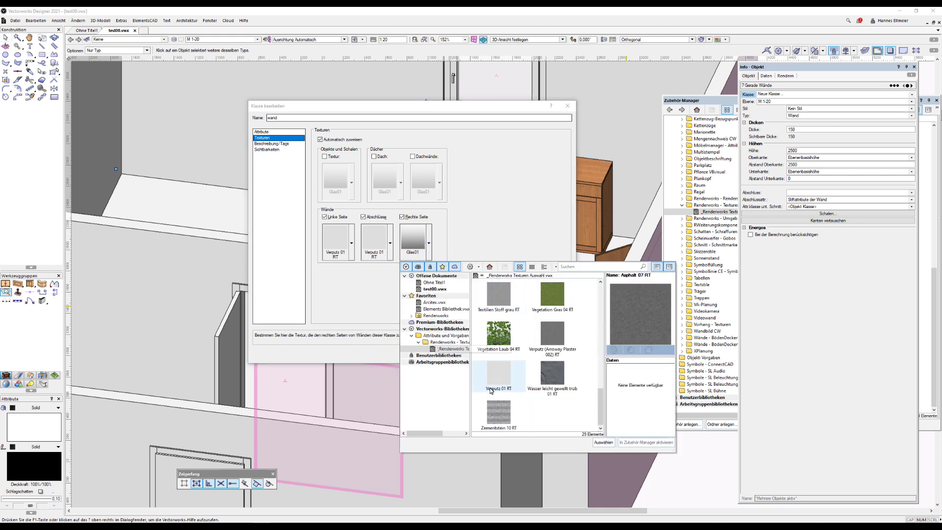
double_click(497, 379)
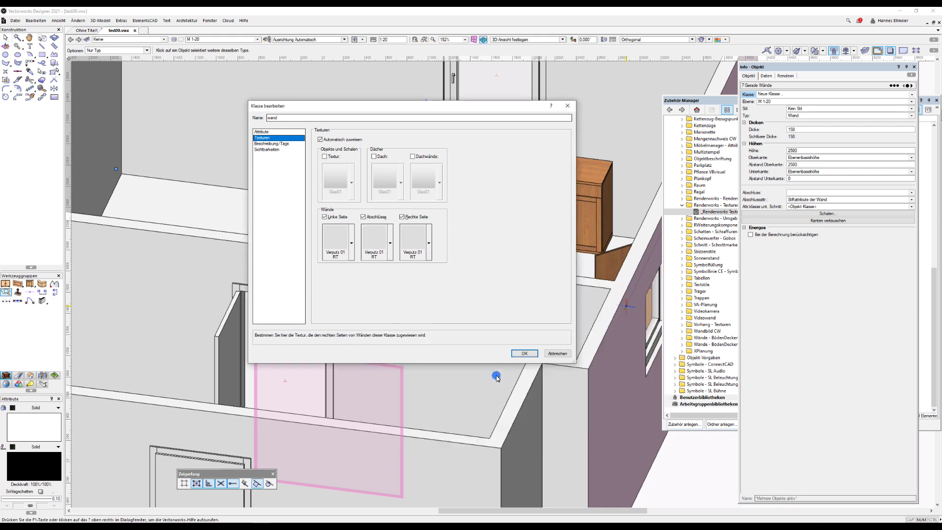
left_click(529, 354)
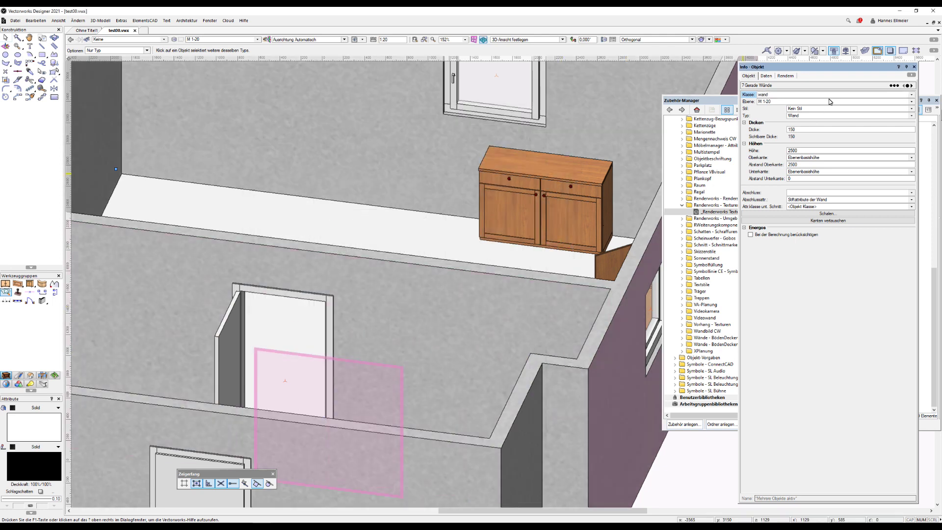
Step: Apply U104 STHG_Alabasterweiss from the Egger library to the door's frame parts
left_click(288, 345)
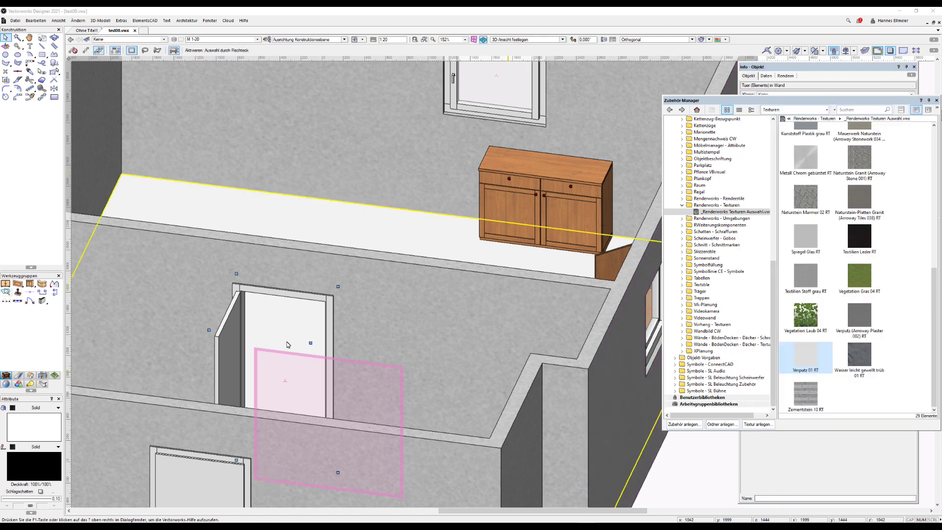
double_click(291, 299)
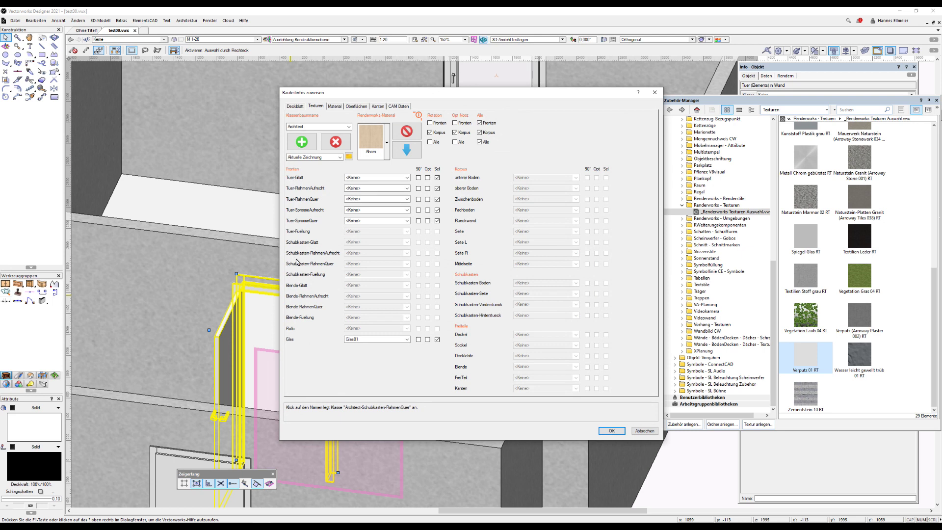
left_click(339, 157)
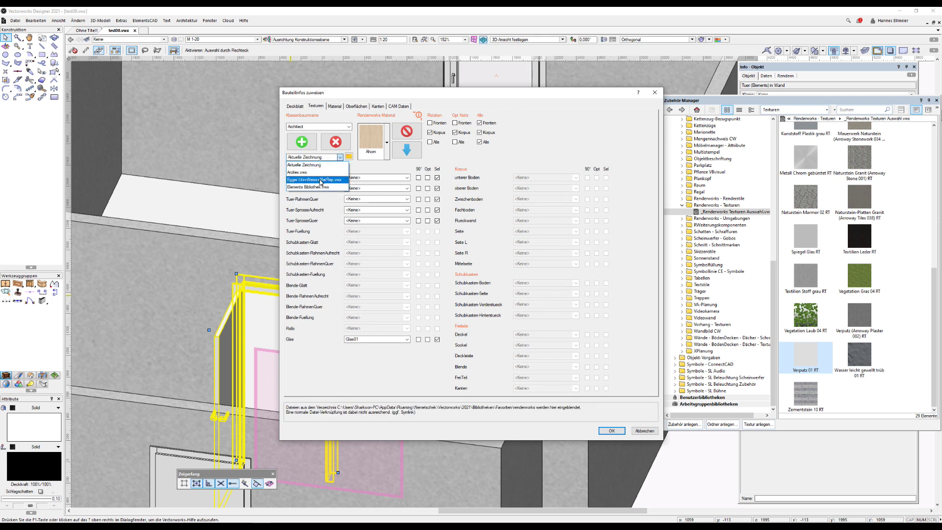
left_click(321, 181)
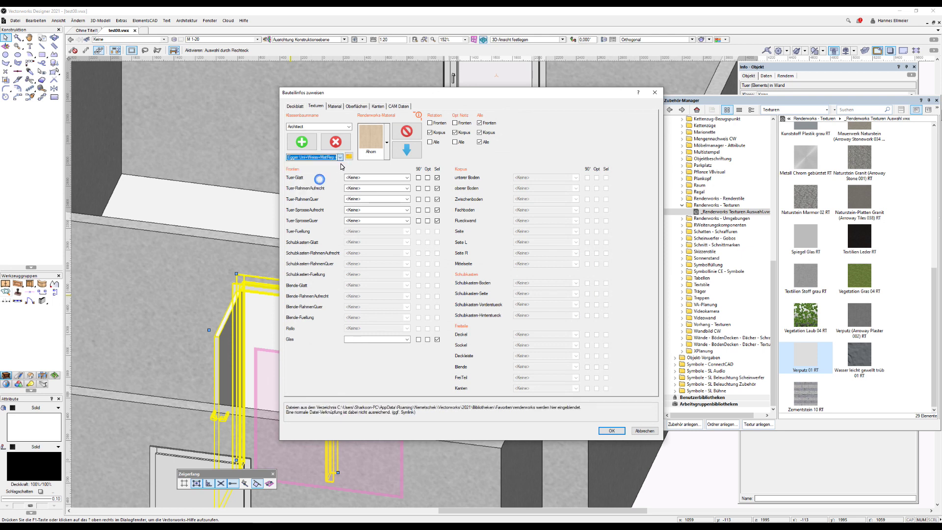
left_click(387, 145)
scroll(564, 313, "down", 1)
left_click(533, 342)
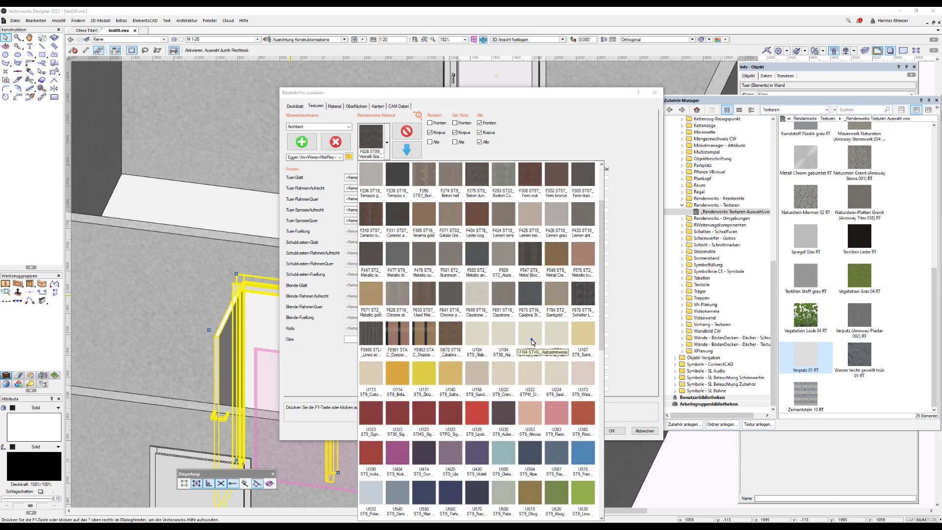
left_click(406, 150)
Step: Keep Glas01 as the door's glass material and confirm the texture assignments
left_click(407, 339)
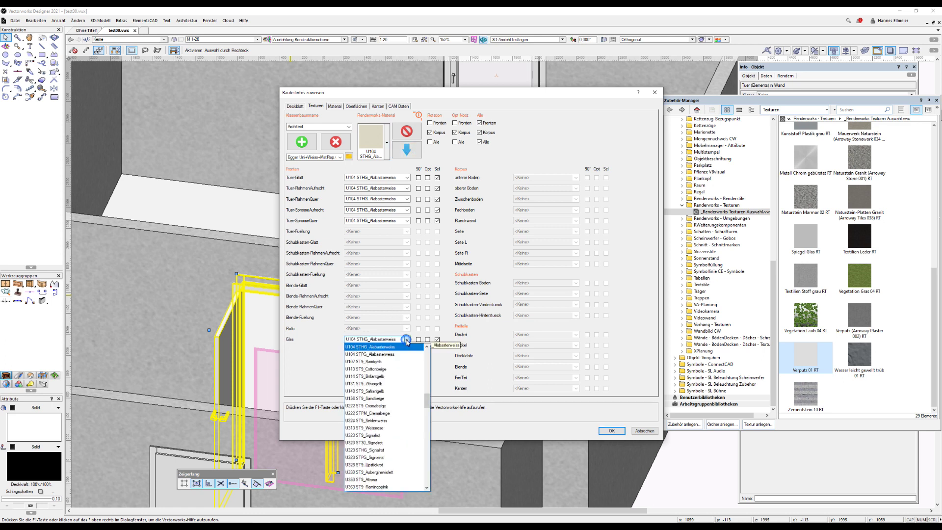
scroll(397, 398, "up", 2)
scroll(396, 399, "up", 2)
scroll(397, 399, "up", 2)
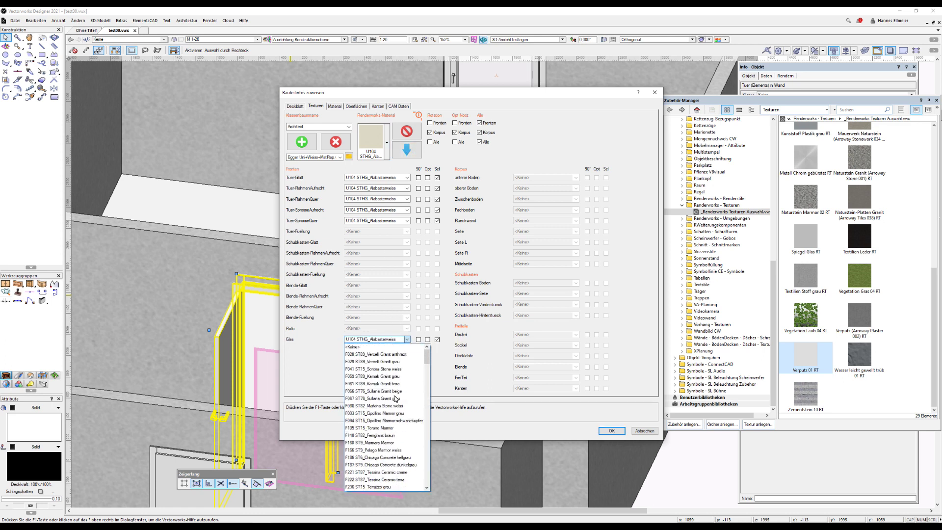
scroll(396, 398, "down", 5)
scroll(397, 398, "down", 10)
scroll(397, 399, "down", 7)
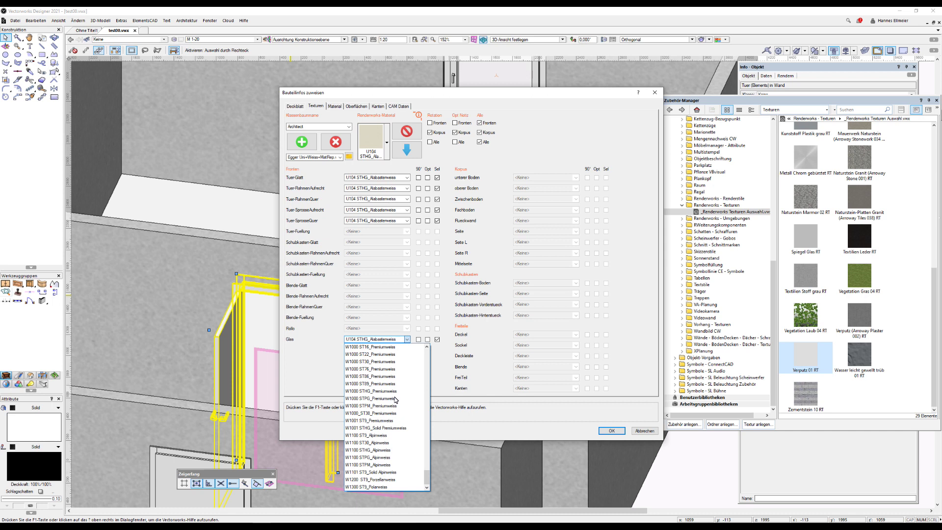
left_click(333, 162)
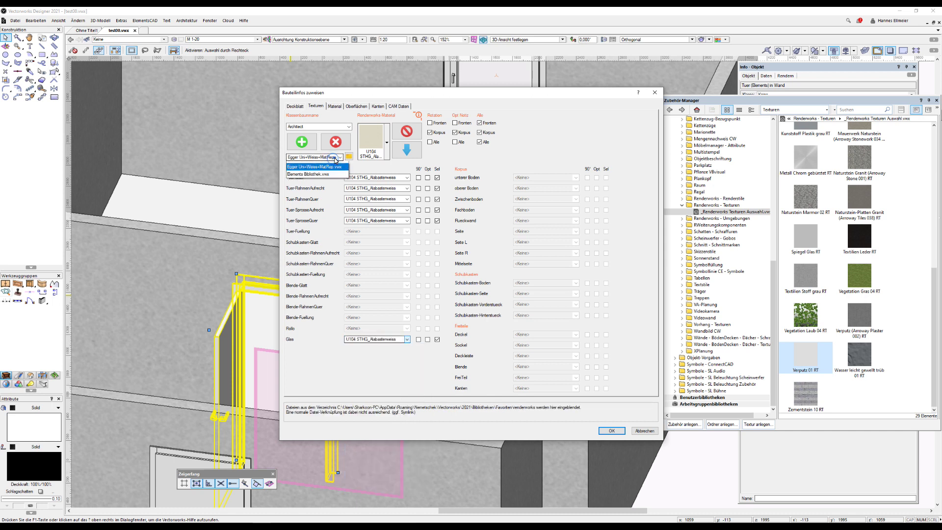
left_click(327, 165)
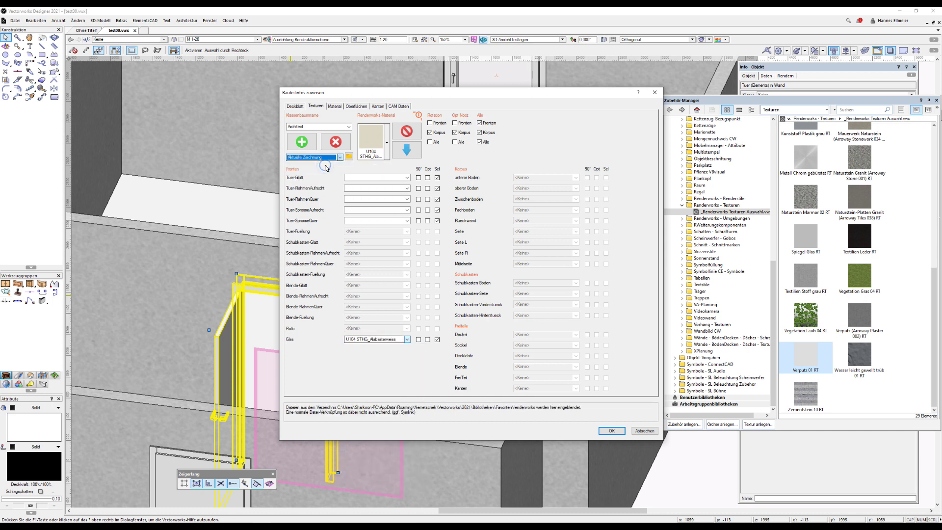
left_click(395, 340)
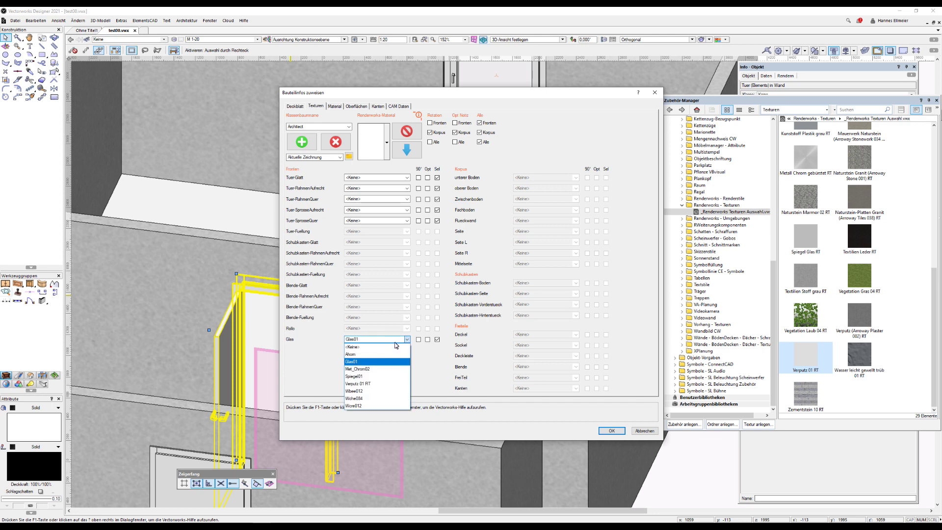
left_click(395, 343)
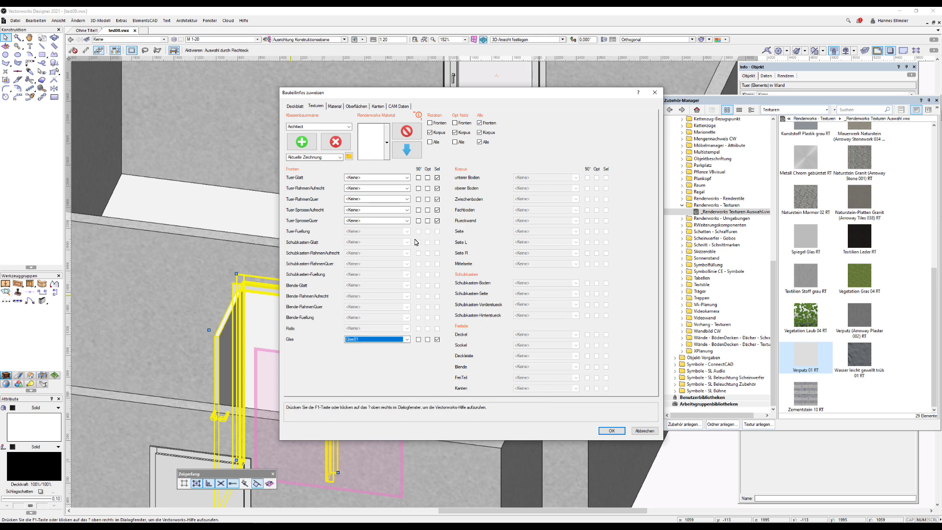
left_click(408, 150)
left_click(610, 432)
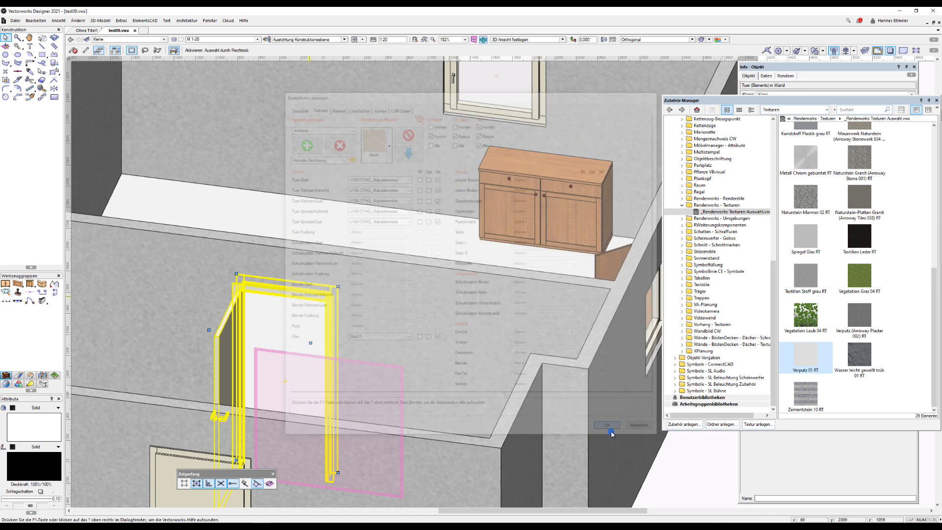
scroll(461, 234, "down", 3)
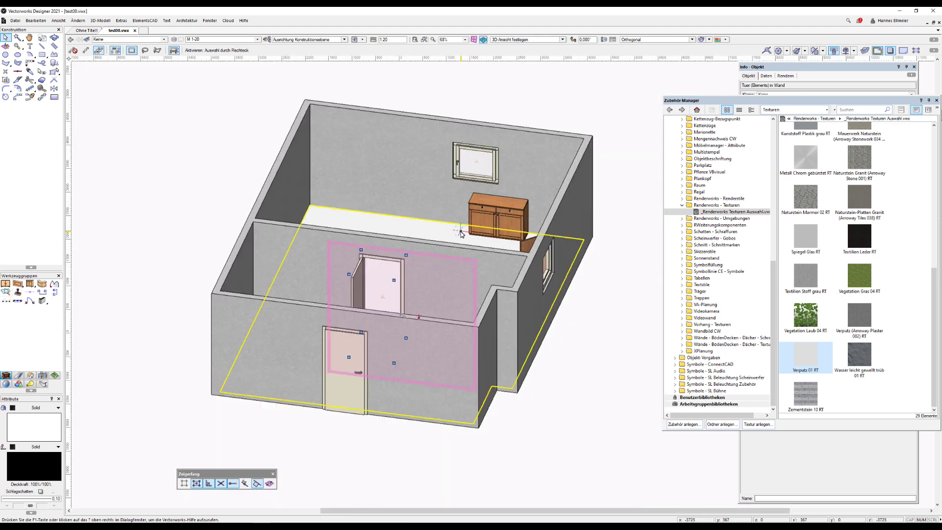
Step: Apply the Holz-Parkett Kiefer parquet texture to the floor slab
left_click(420, 228)
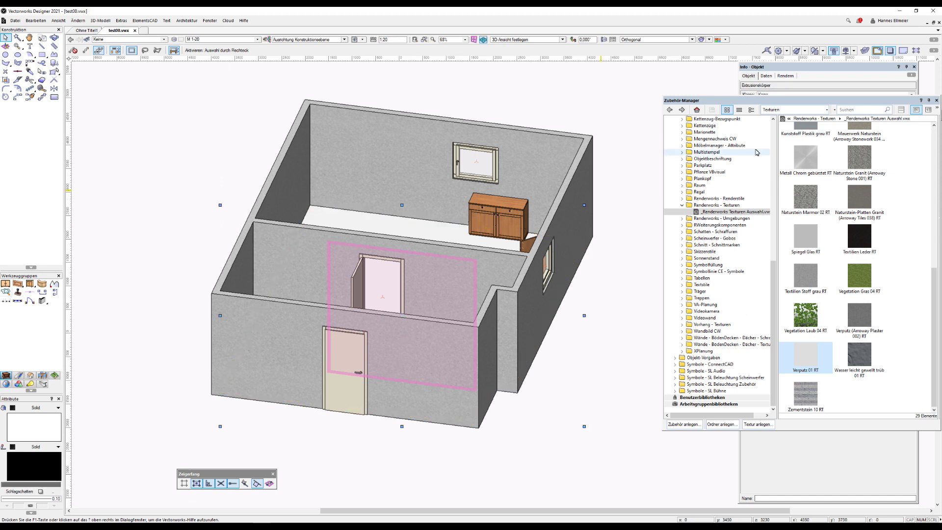
left_click(805, 68)
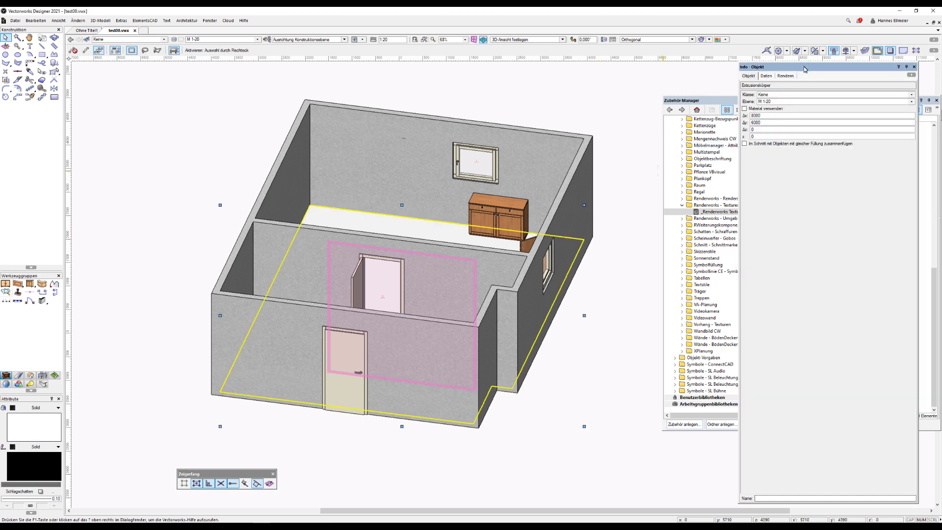
left_click(734, 101)
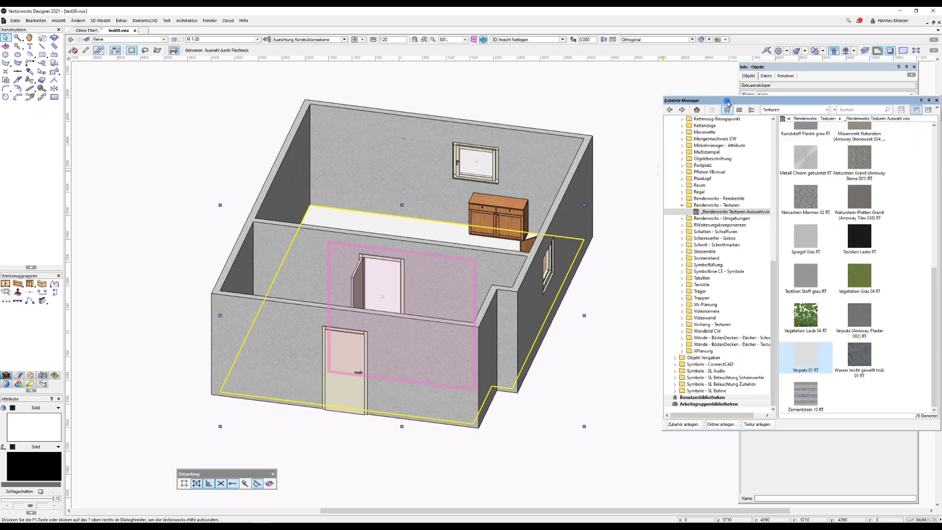
scroll(860, 241, "up", 10)
left_click(808, 292)
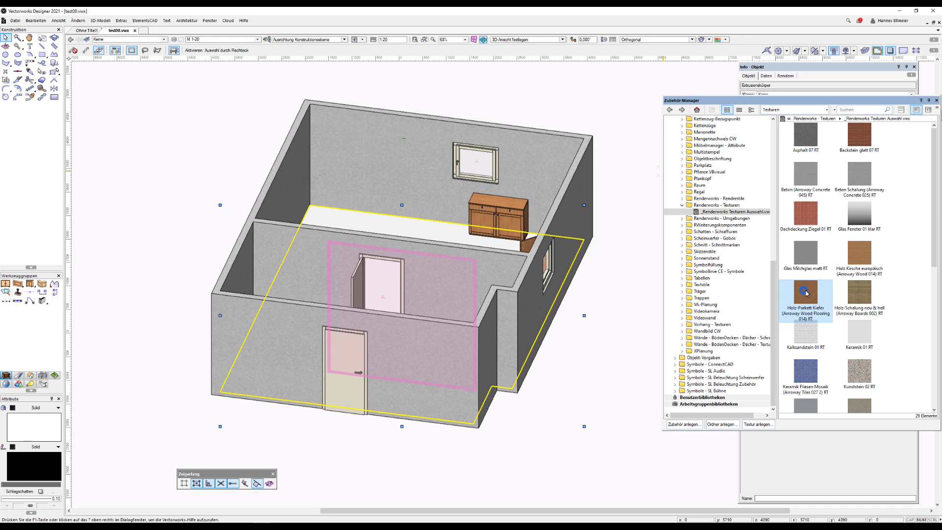
double_click(807, 294)
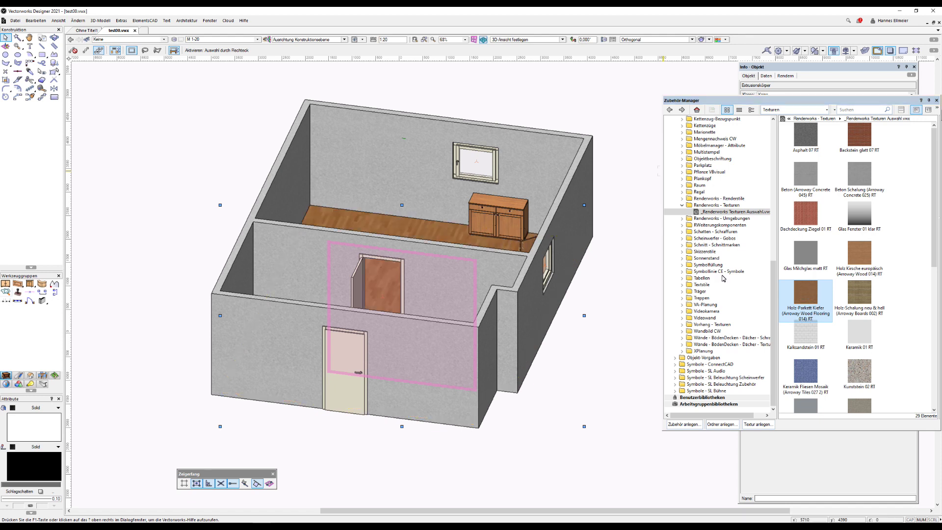
left_click(37, 21)
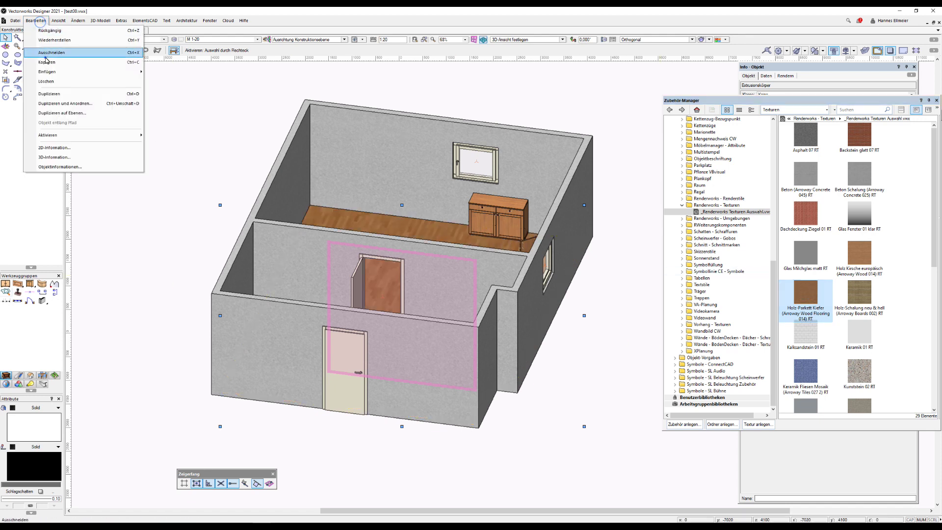
Step: Paste the floor copy in place at Z 2500, textured Verputz (Arroway Plaster 002) RT
left_click(47, 62)
left_click(37, 21)
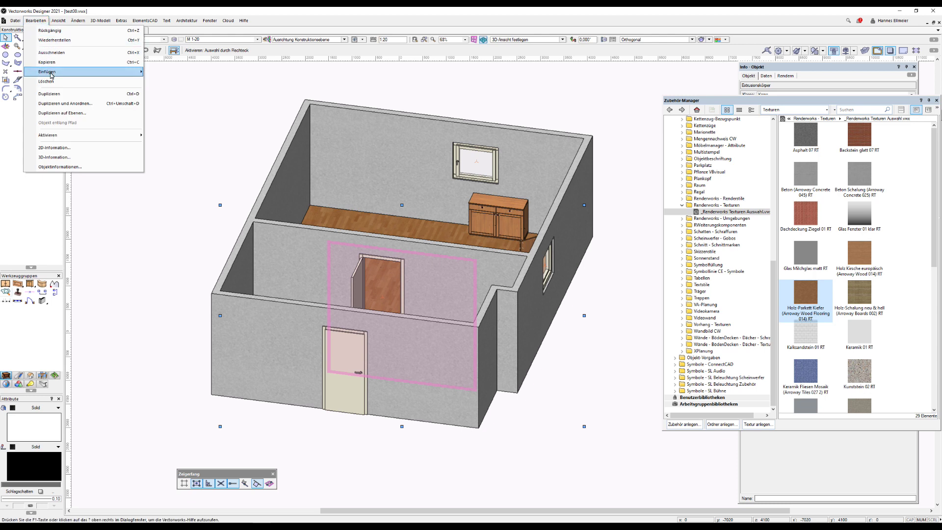
mouse_move(47, 72)
left_click(178, 83)
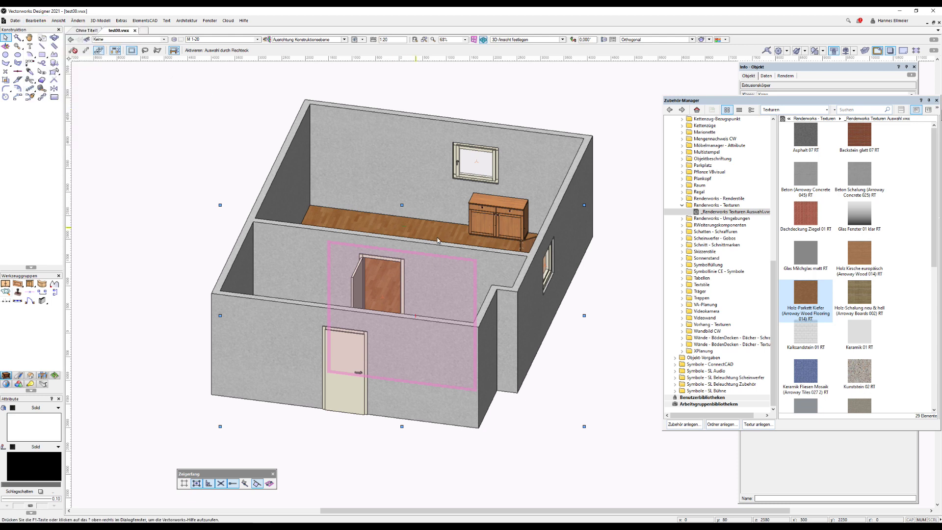
left_click(820, 74)
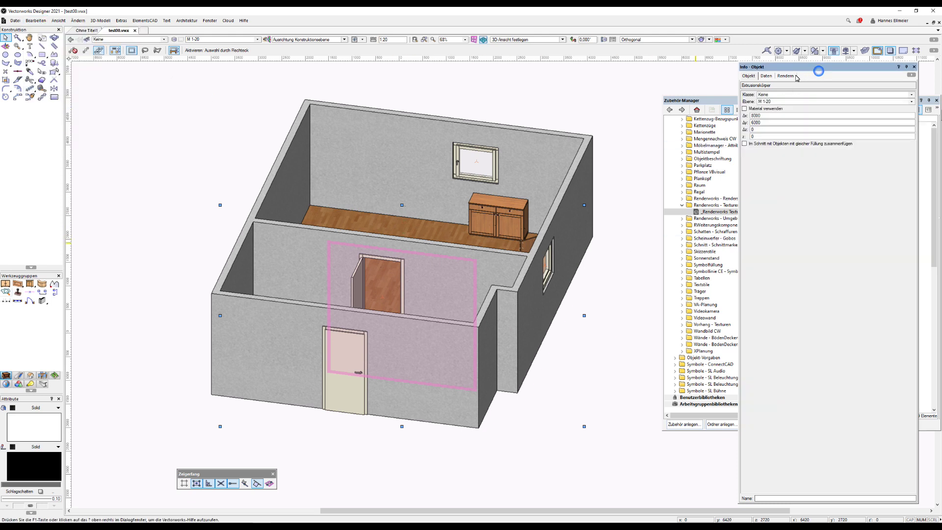
left_click(755, 136)
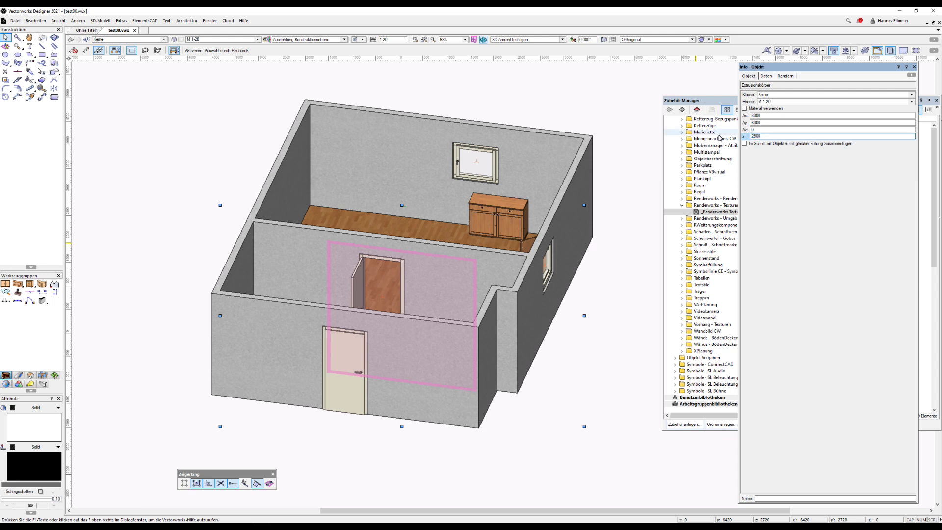
key("Return")
left_click(725, 100)
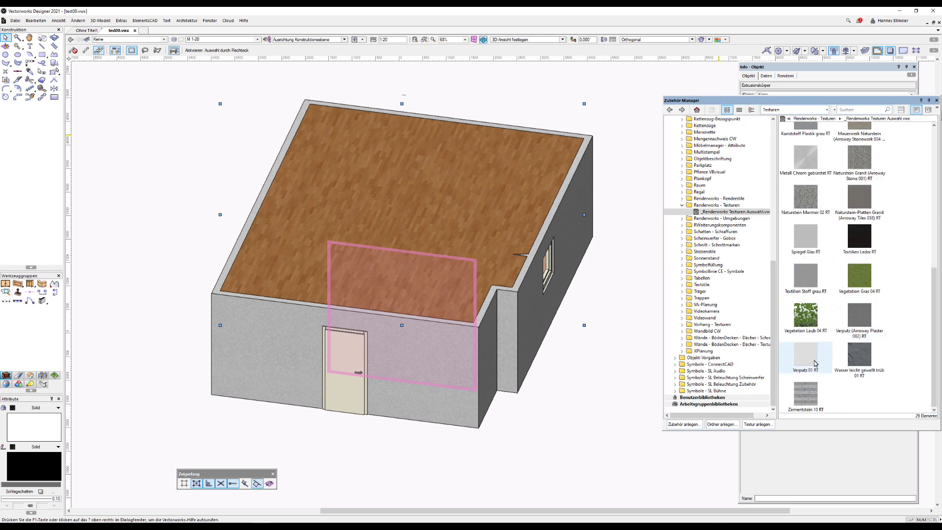
double_click(813, 358)
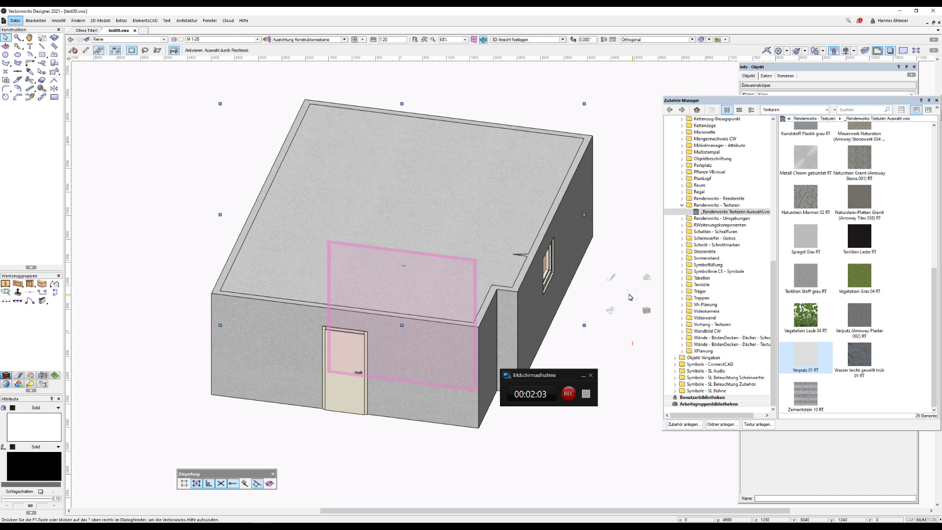
double_click(863, 319)
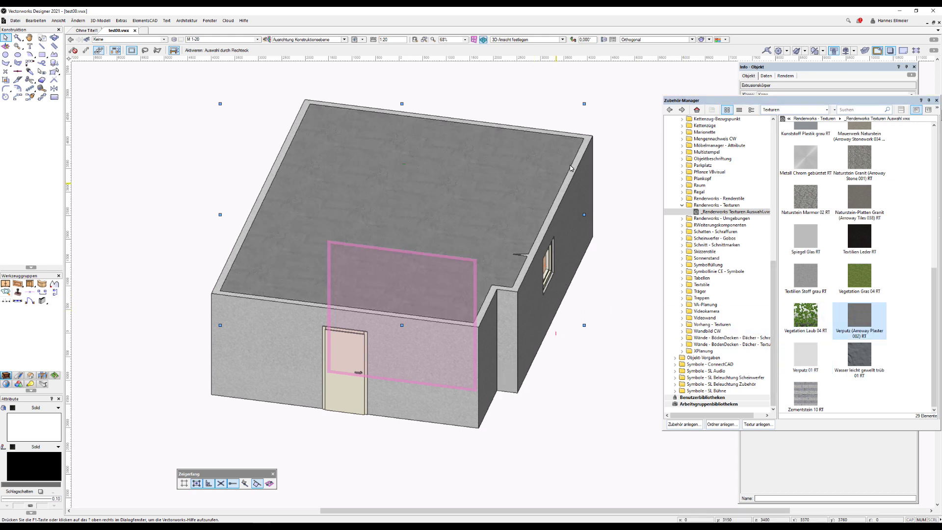
Step: Reselect the ceiling slab and delete it to view the interior
left_click(606, 394)
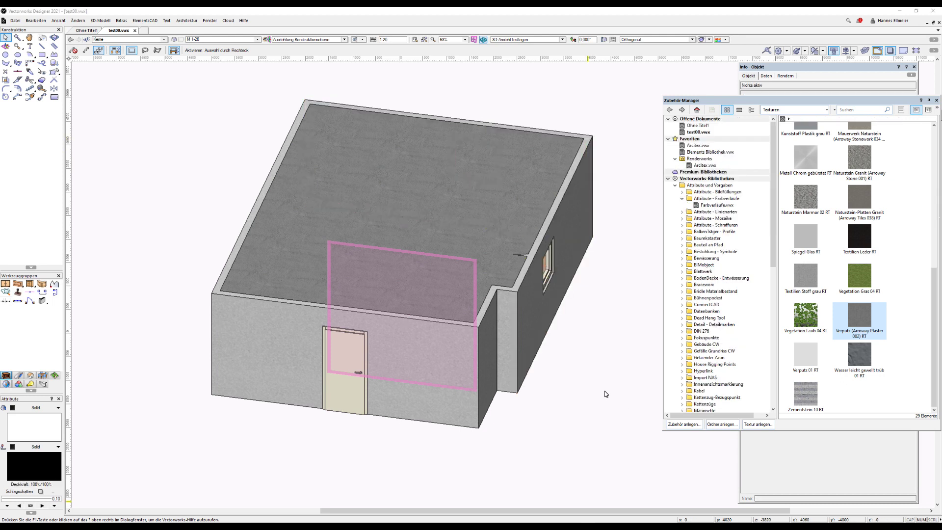
left_click(422, 222)
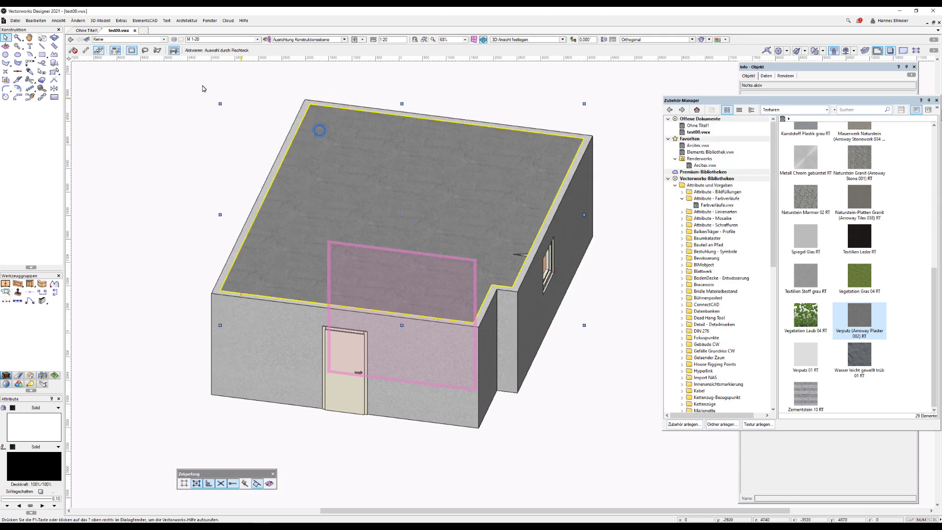
left_click(36, 20)
left_click(68, 58)
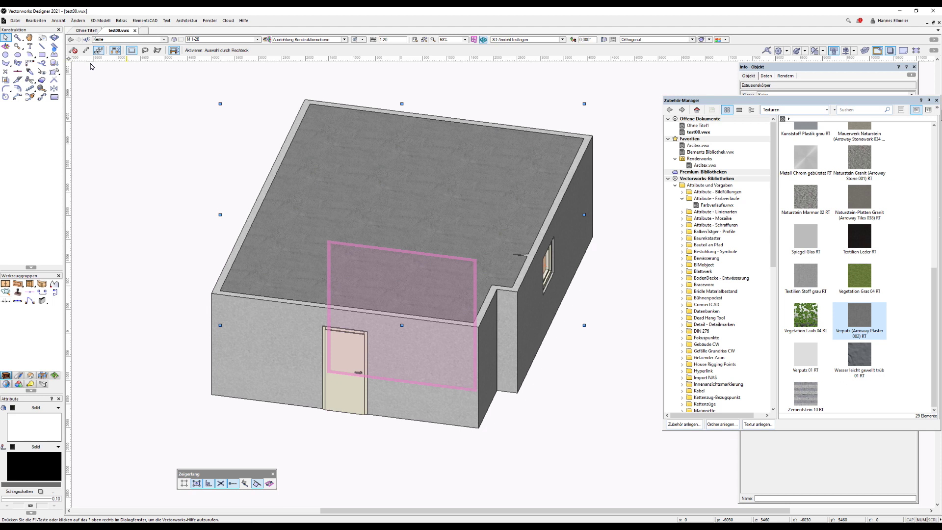
key("Delete")
scroll(504, 204, "up", 2)
Step: Box-select the cabinet pair and confirm making a backup of the document
scroll(514, 222, "up", 2)
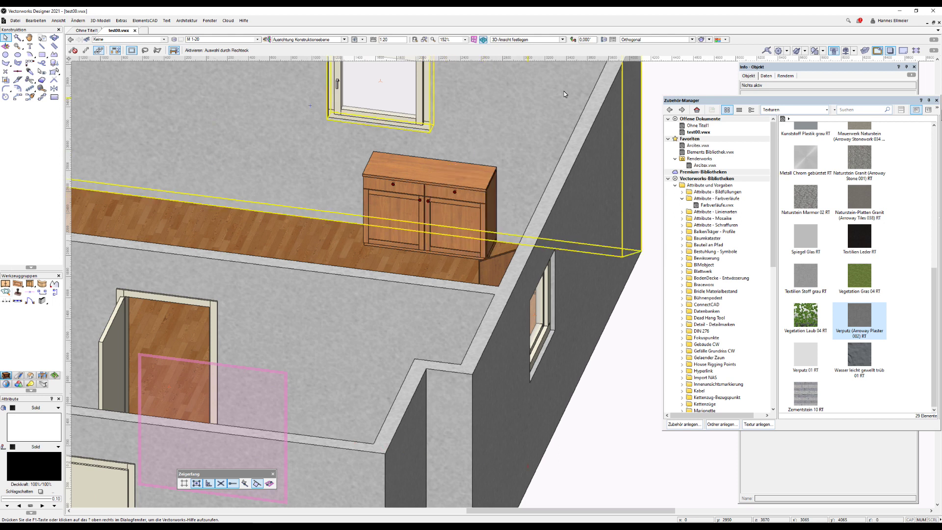
mouse_move(655, 89)
left_mouse_down()
mouse_move(400, 214)
mouse_move(320, 279)
left_mouse_up()
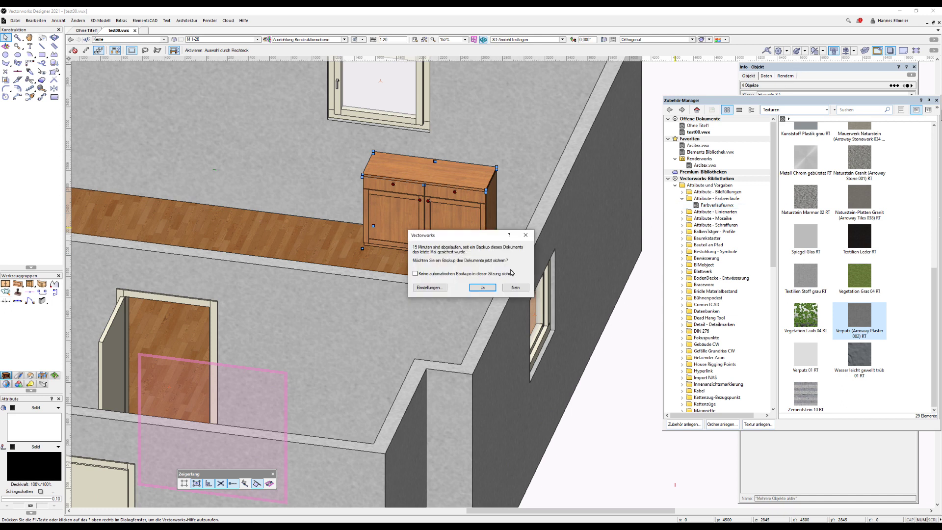
left_click(483, 288)
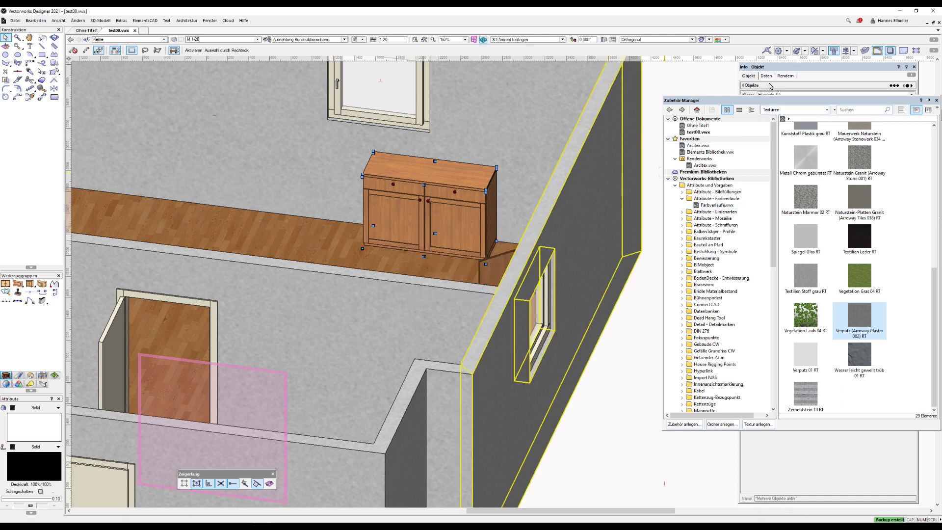
Step: Give the cabinet the light Wmap042 wood texture from the Arcitex library
left_click(705, 166)
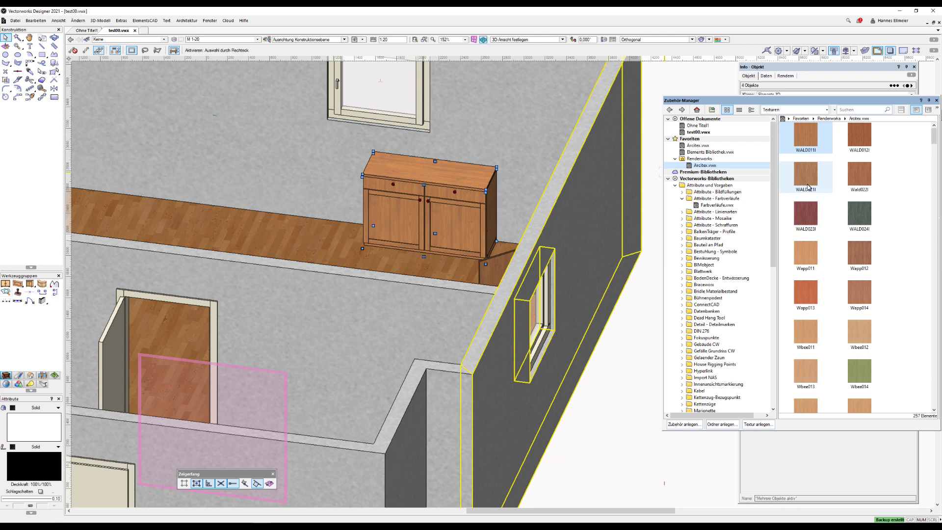
scroll(832, 309, "down", 5)
scroll(833, 309, "down", 5)
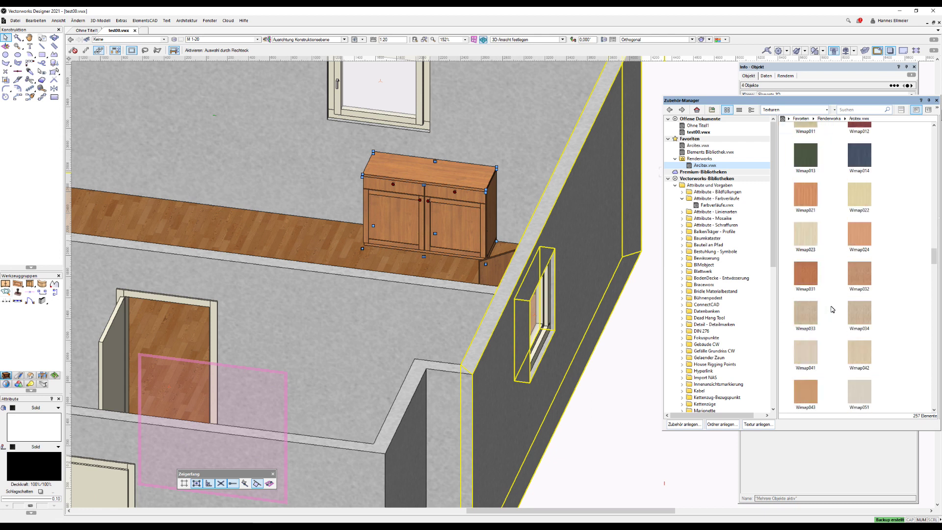
left_click(864, 354)
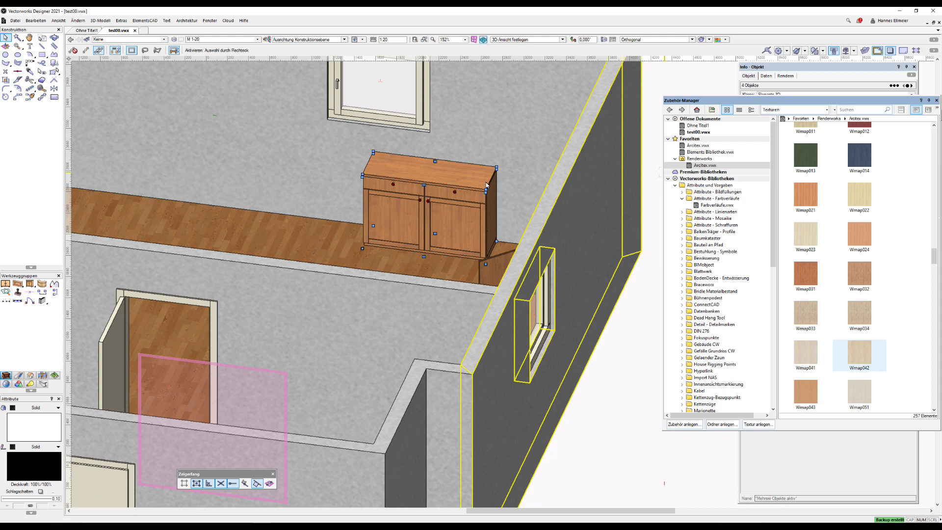
left_click_drag(487, 185, 486, 185)
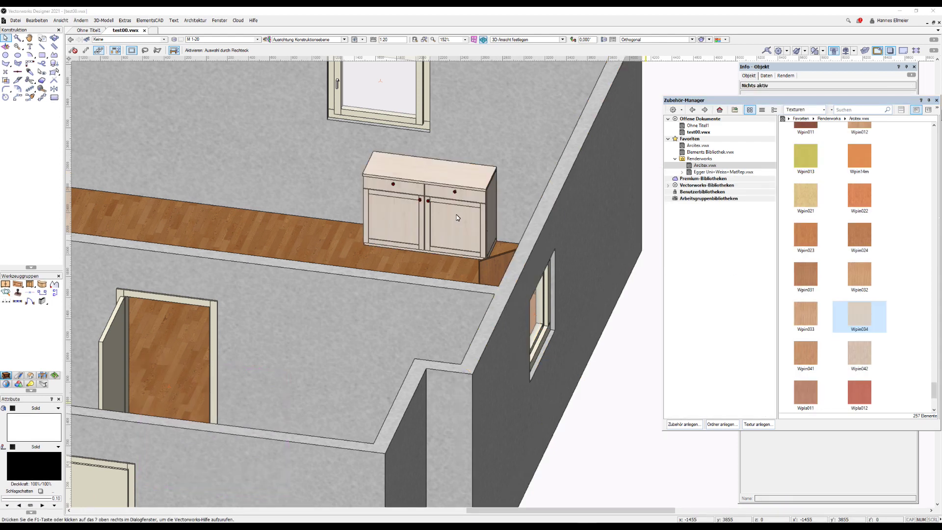
left_click(470, 217)
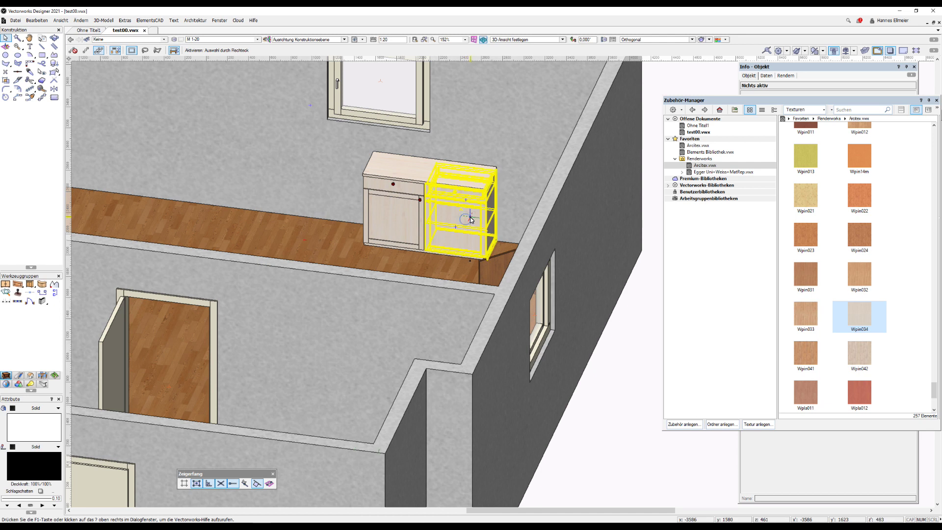
Step: Set the two cabinet units' Deckel-Überstand to 0 10 30 0 and 10 0 30 0
left_click(407, 218)
left_click(801, 70)
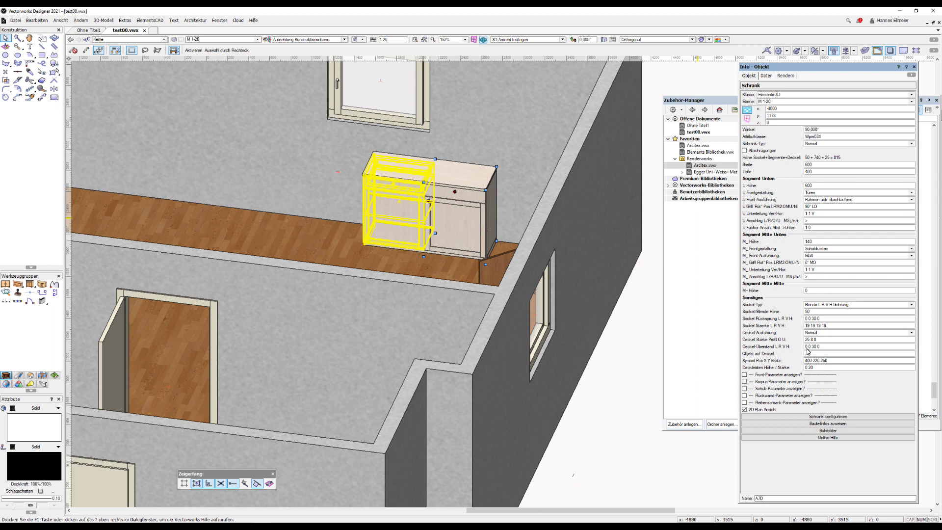
left_click(809, 347)
type("1")
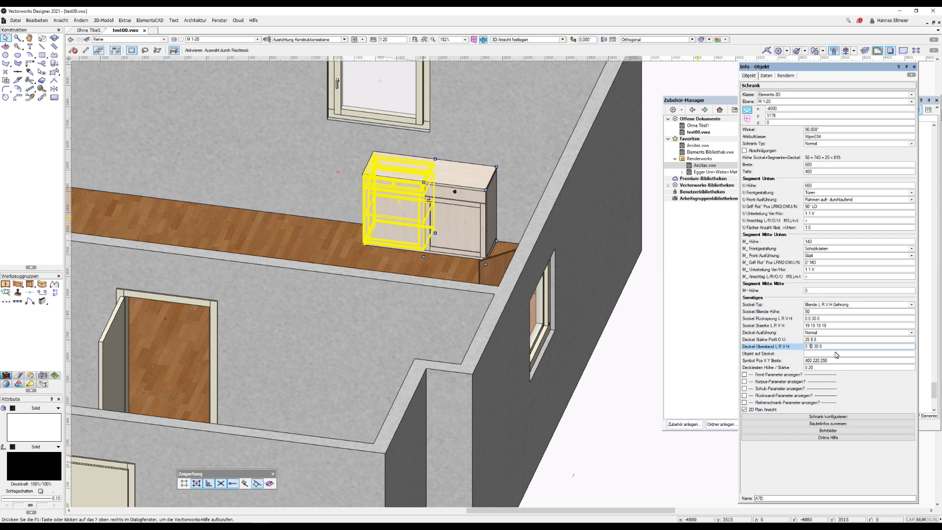
key("Return")
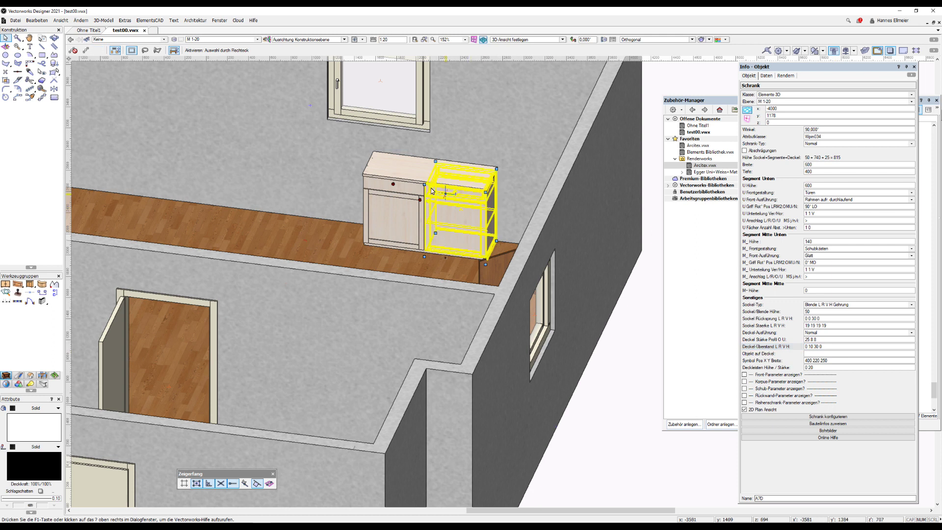
left_click(387, 195)
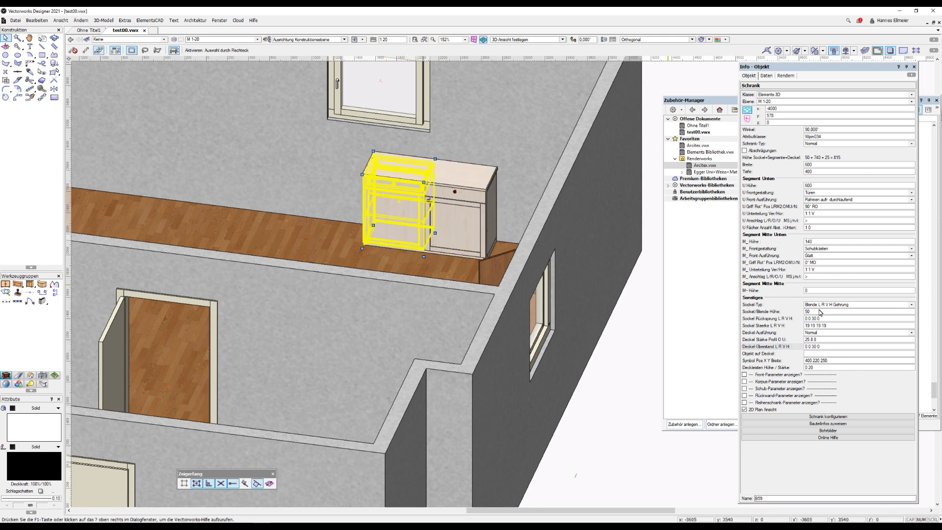
left_click(806, 347)
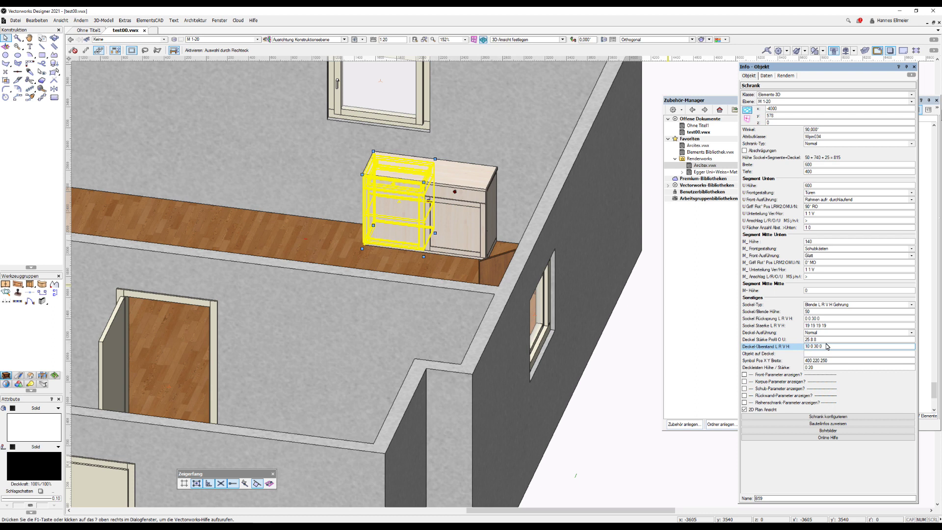
key("Return")
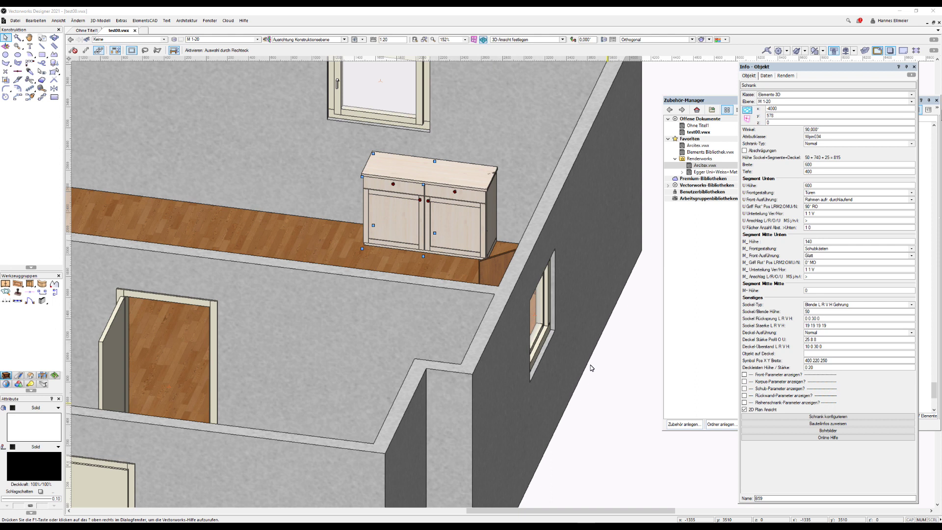
Step: Paste the copied slab back over the room with Bearbeiten > Einfügen
left_click(36, 21)
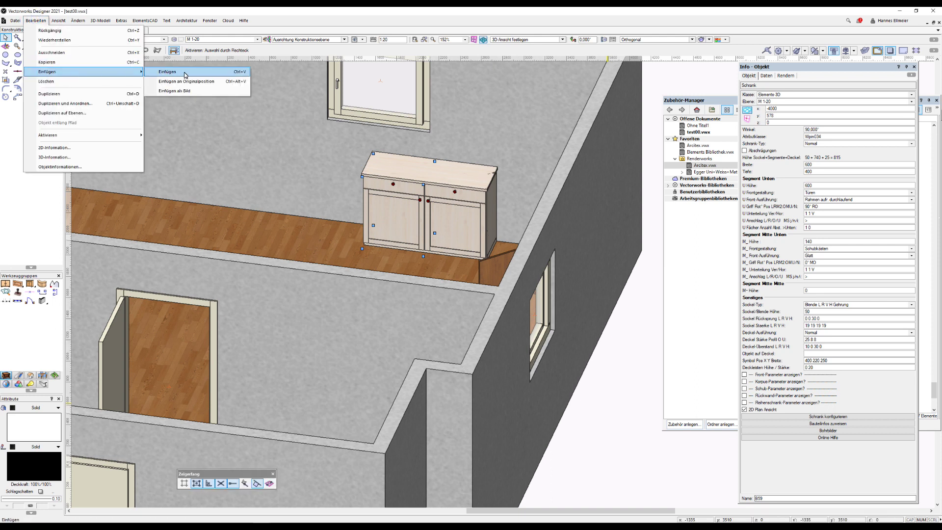
mouse_move(47, 72)
left_click(186, 74)
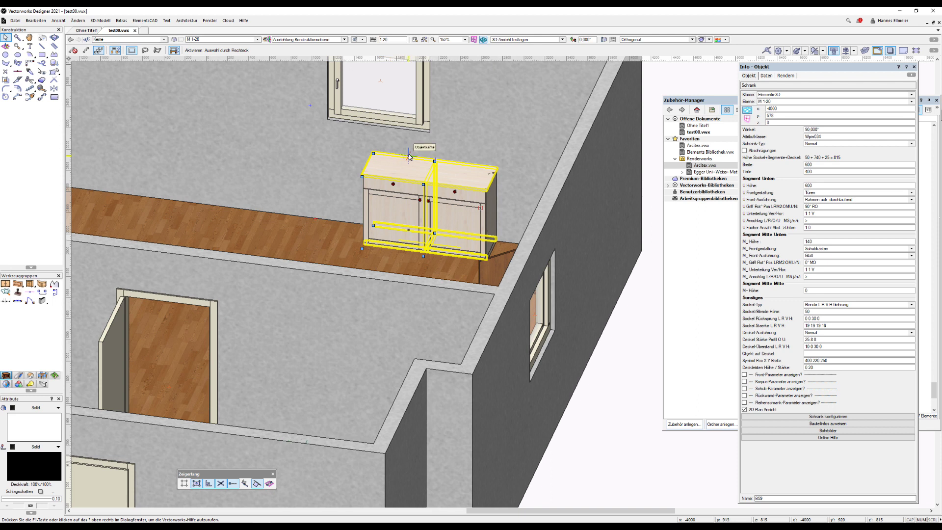
scroll(410, 156, "down", 2)
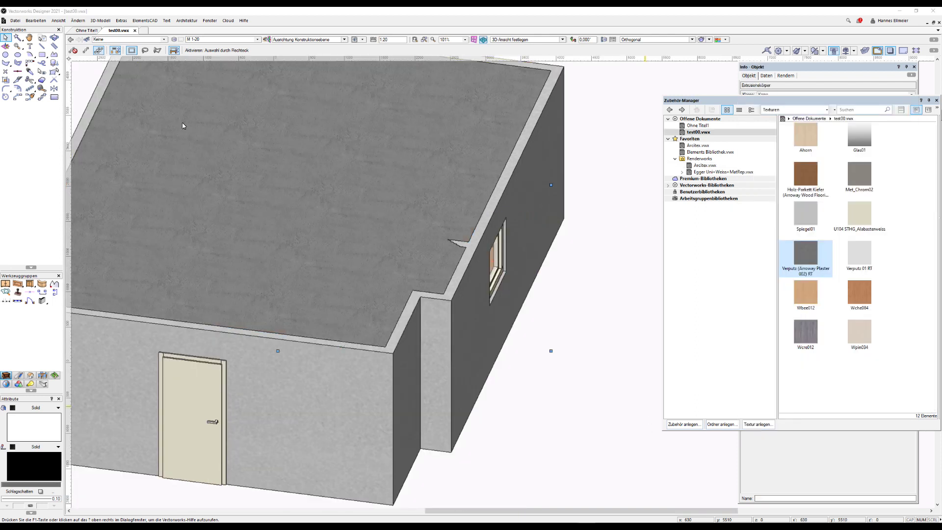
Step: Export the model to Unreal Datasmith at Hoch resolution as test001.udatasmith
left_click(15, 21)
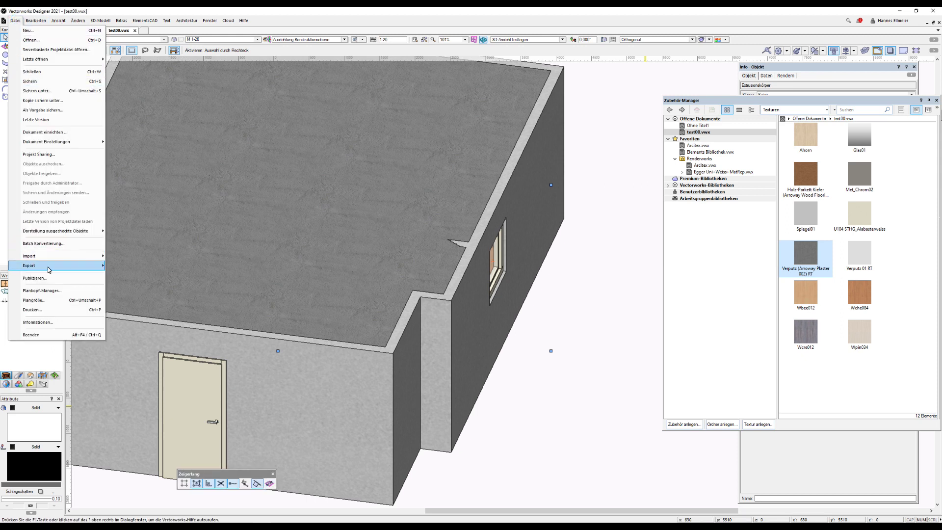
mouse_move(56, 265)
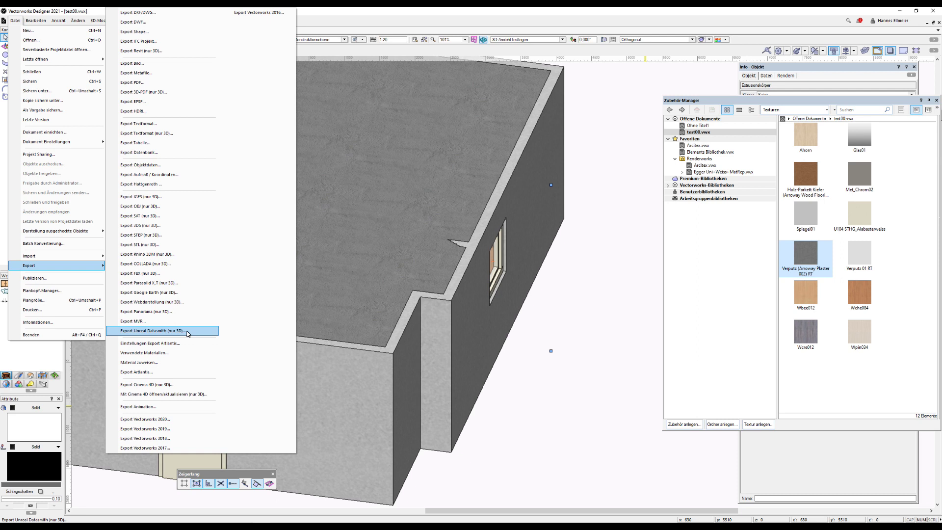
left_click(187, 332)
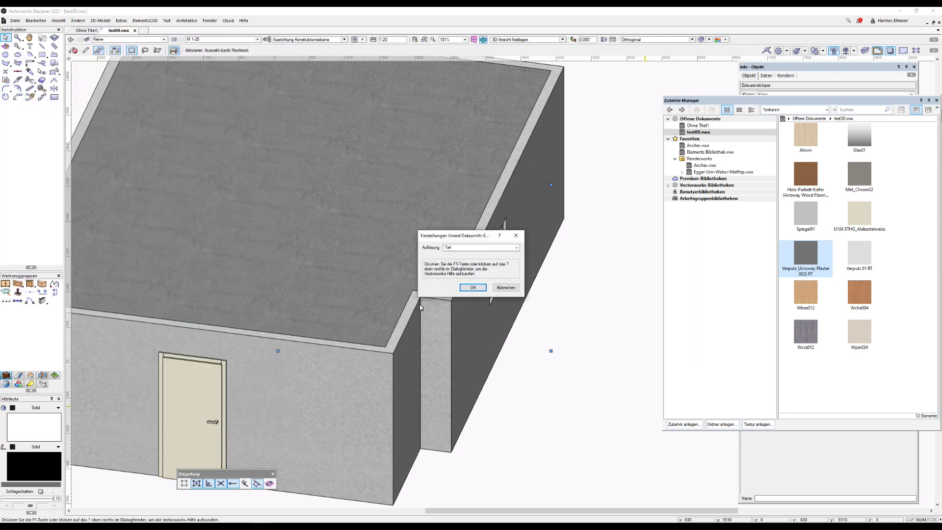
left_click(488, 252)
left_click(473, 270)
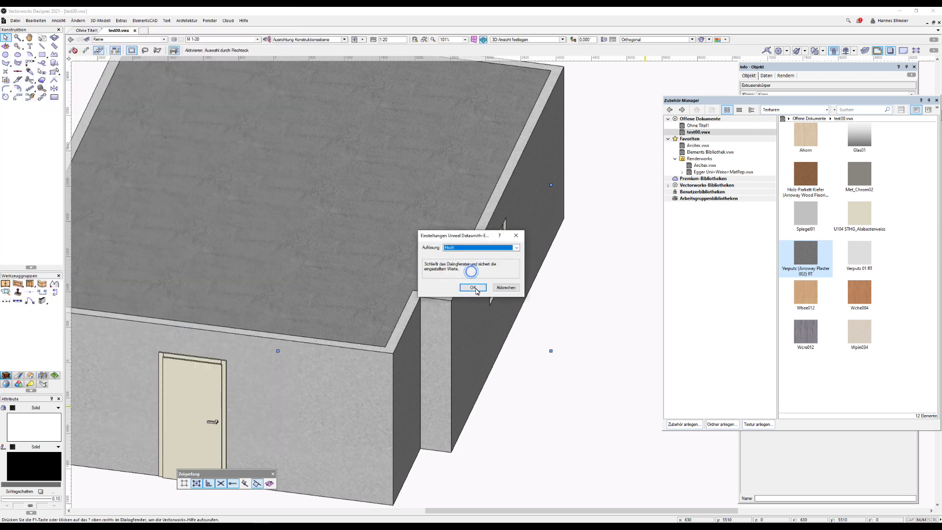
left_click(479, 287)
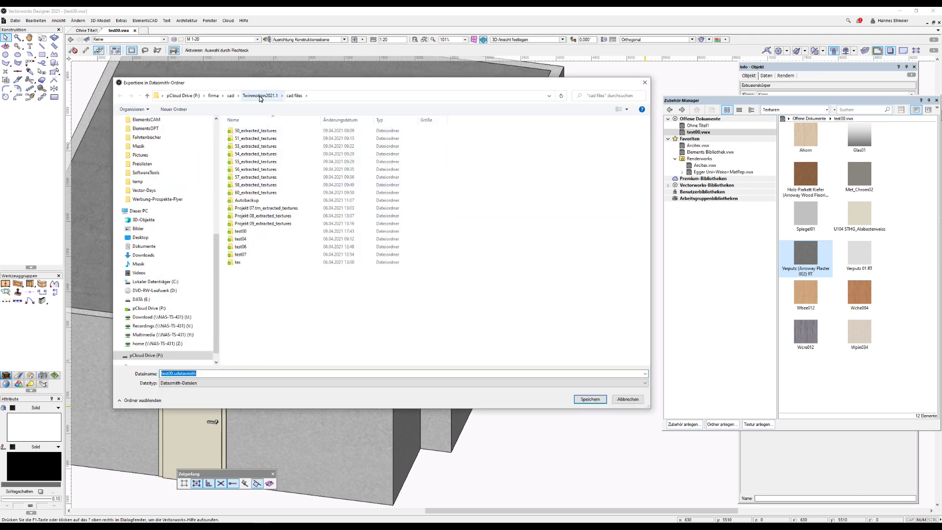
left_click(172, 374)
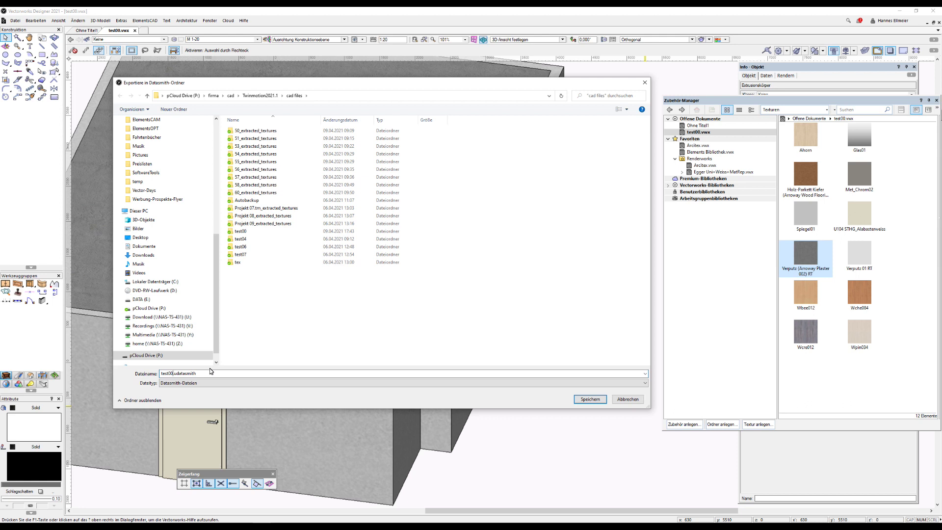
type("1")
left_click(590, 399)
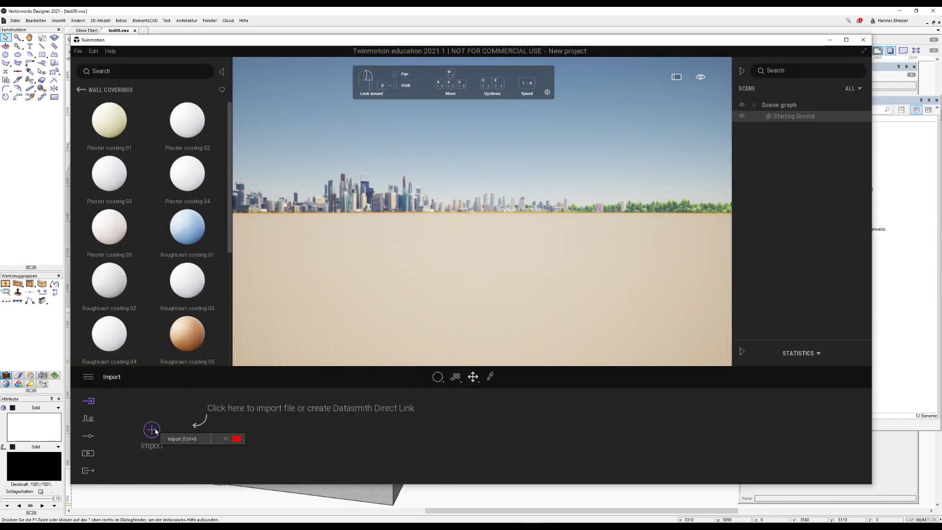
Step: Choose test001.udatasmith from the cad files/test001 folder for import
left_click(157, 432)
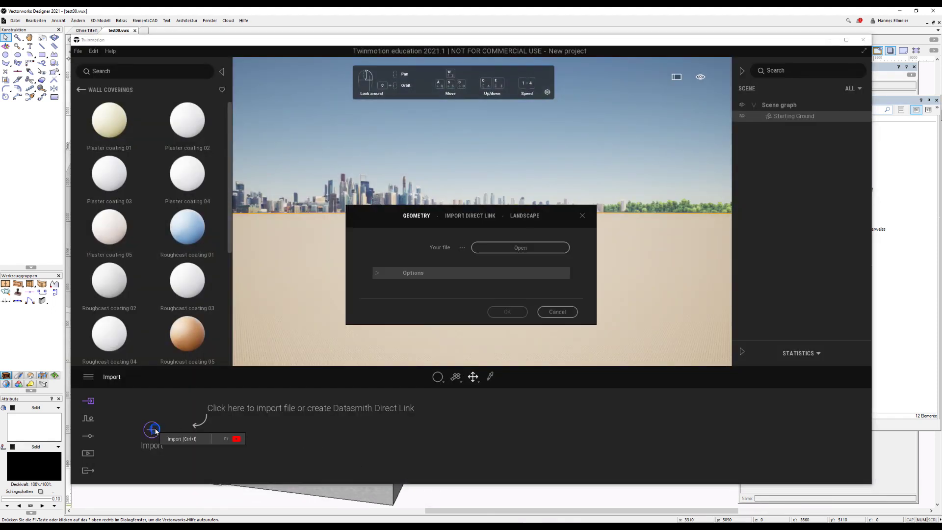
left_click(515, 249)
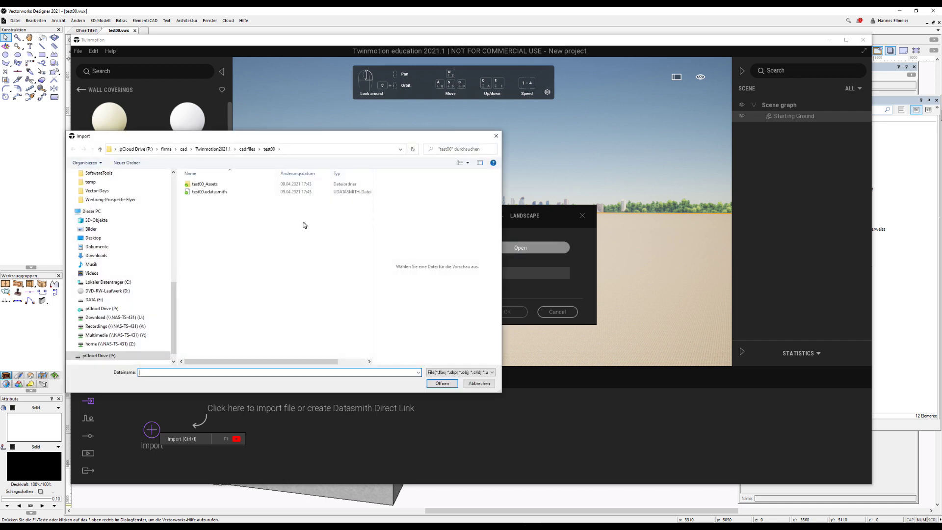
left_click(246, 149)
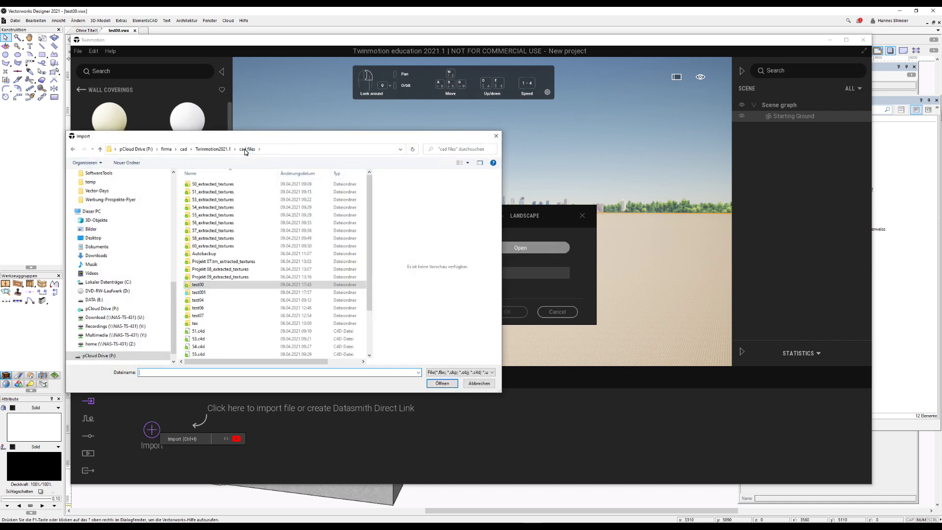
double_click(198, 291)
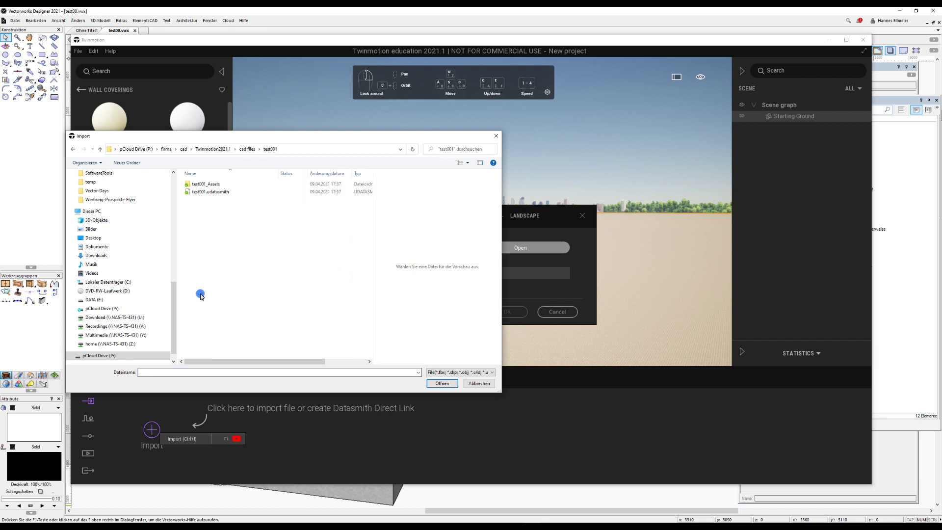
double_click(208, 191)
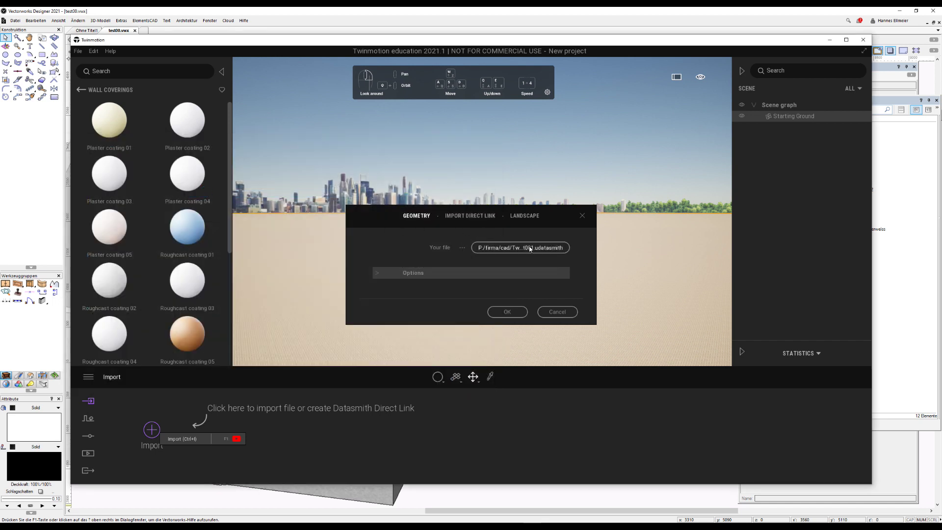
Step: Import it with Collapse set to Keep hierarchy and Fix UVs ticked
left_click(420, 273)
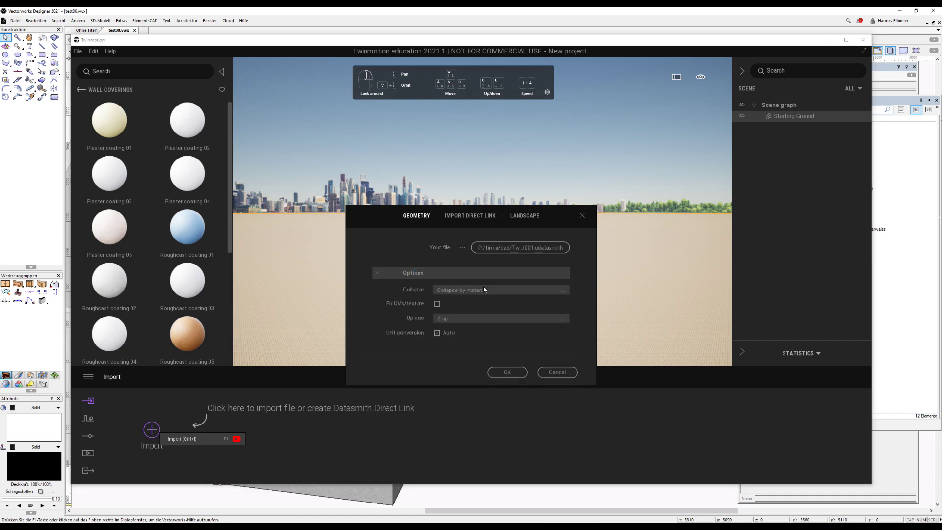
left_click(563, 291)
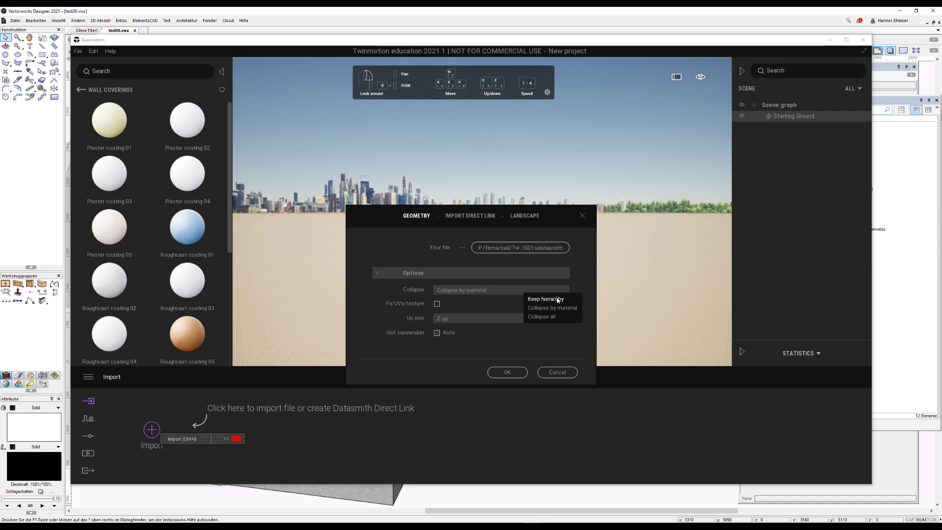
left_click(558, 300)
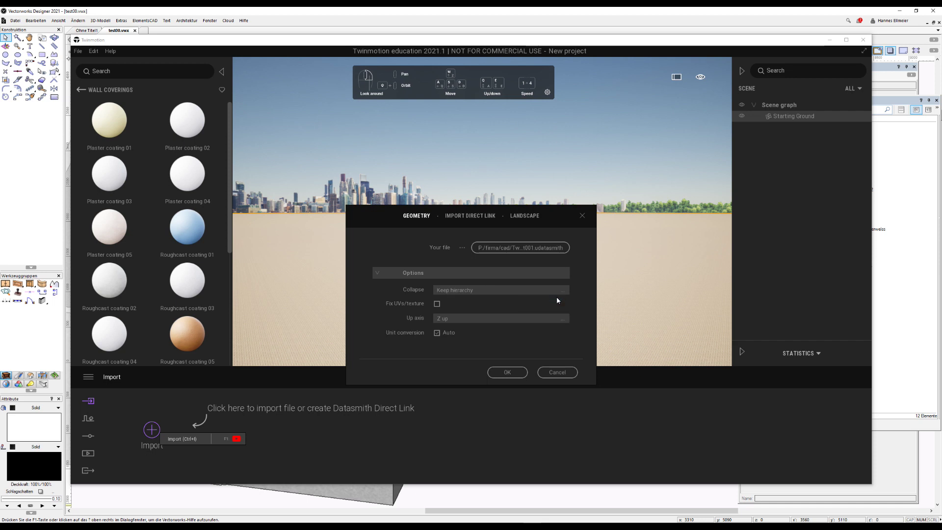
left_click(437, 304)
left_click(507, 372)
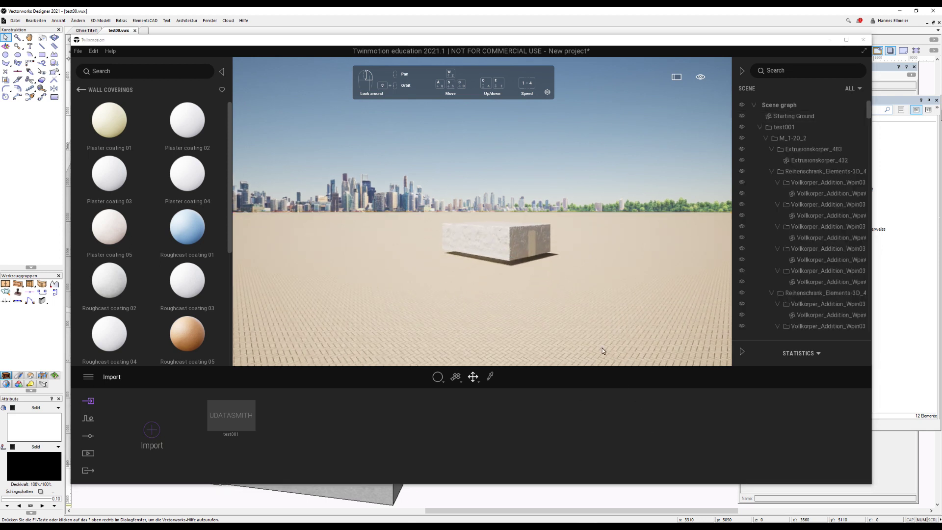
Step: Select the Starting Ground and undo to drop the model back onto the ground
left_click(543, 237)
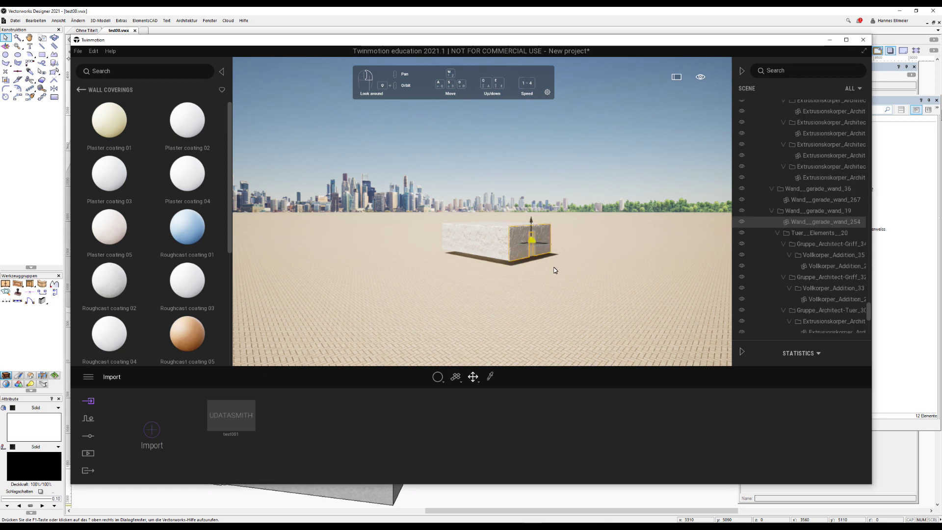
left_click(549, 293)
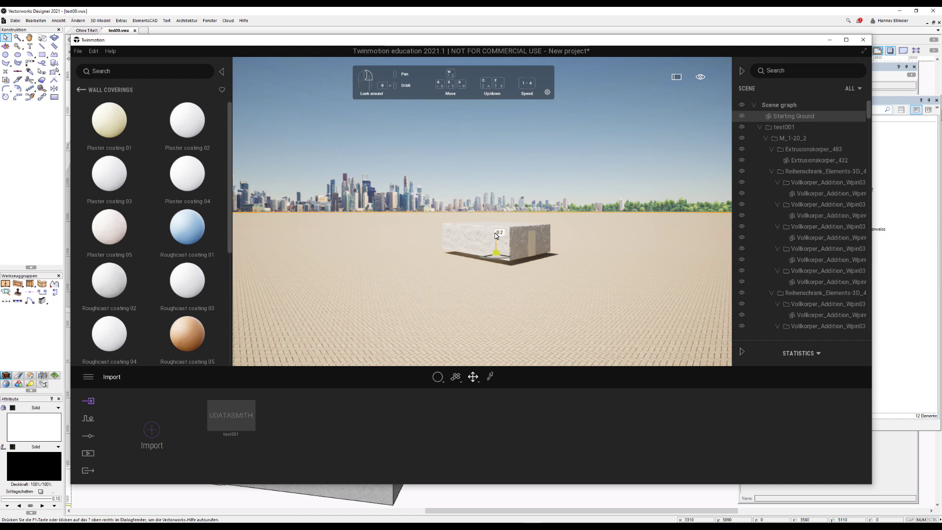
key("ctrl+z")
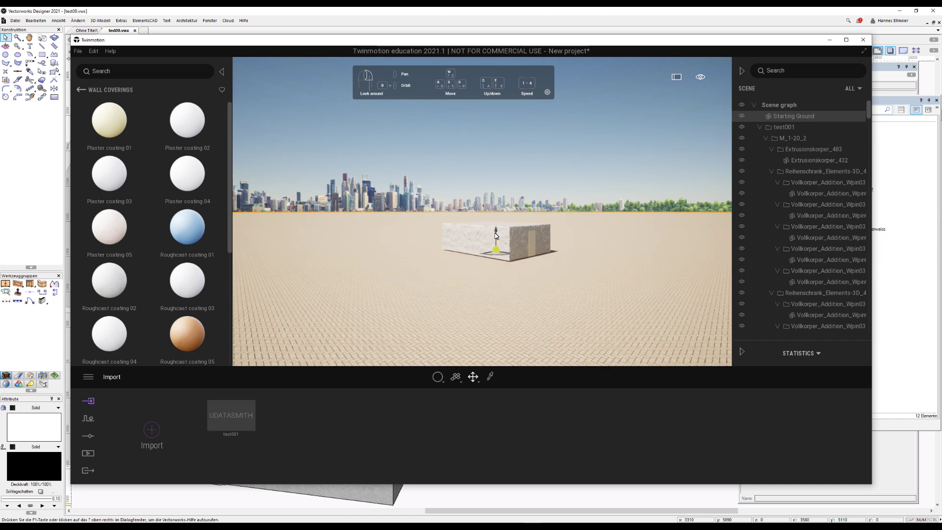
Step: Fly into the kitchen room to view its cabinets and shelves
scroll(487, 269, "up", 3)
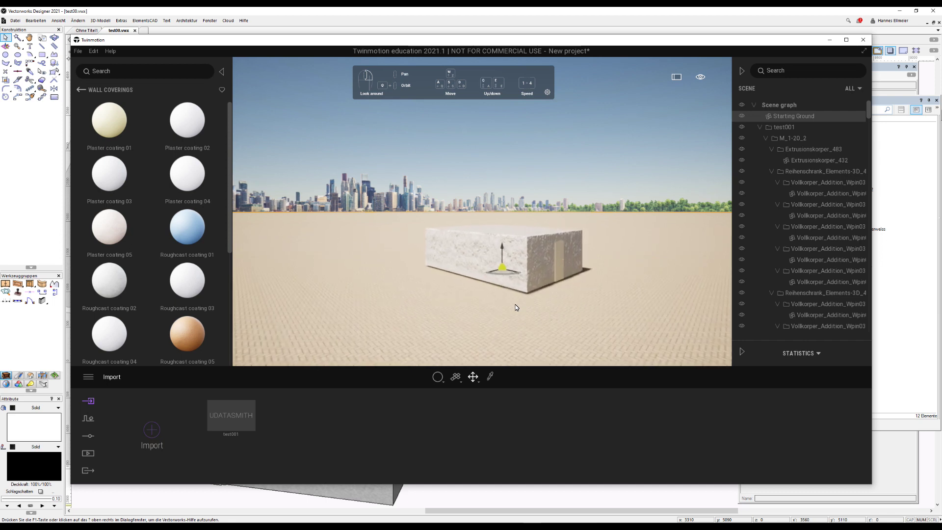
scroll(516, 307, "up", 2)
scroll(521, 307, "up", 2)
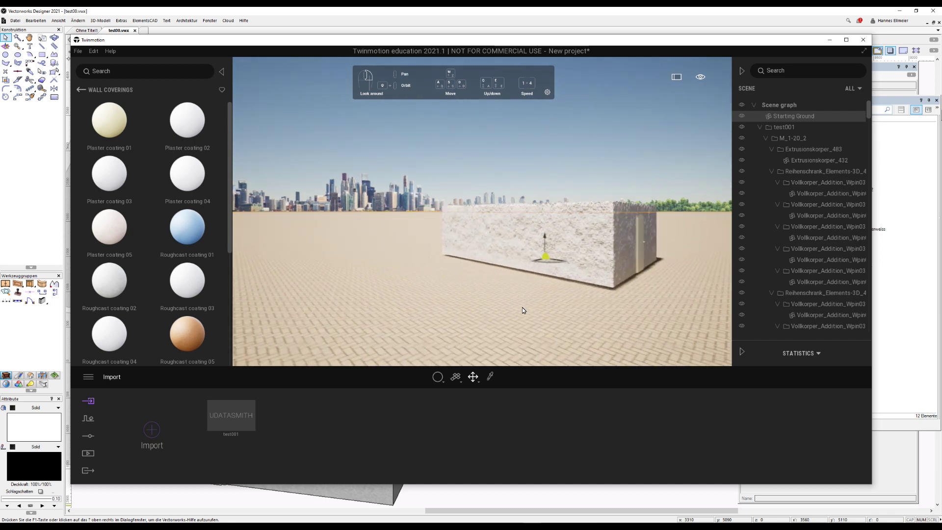
scroll(575, 277, "up", 2)
mouse_move(576, 274)
middle_mouse_down("shift")
mouse_move(677, 273)
mouse_move(519, 271)
mouse_move(646, 306)
mouse_move(504, 253)
mouse_move(542, 237)
middle_mouse_up("shift")
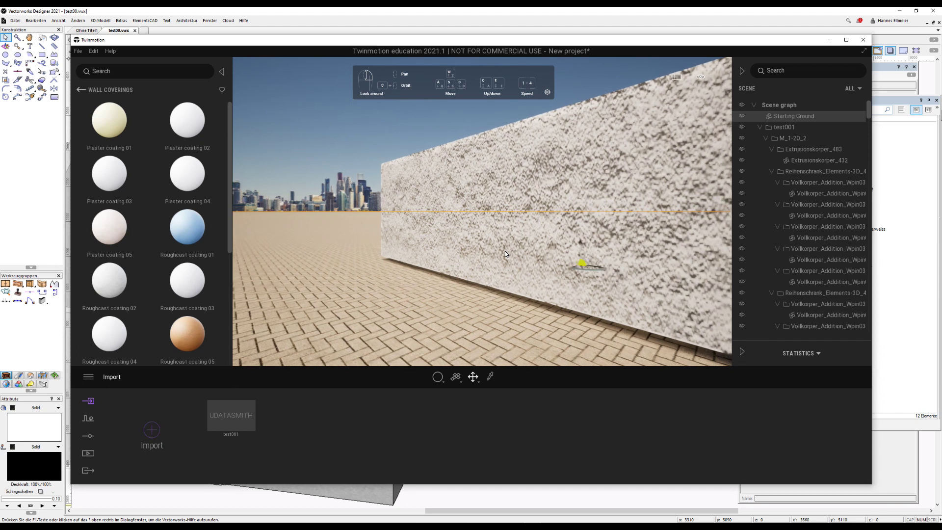
scroll(542, 238, "up", 5)
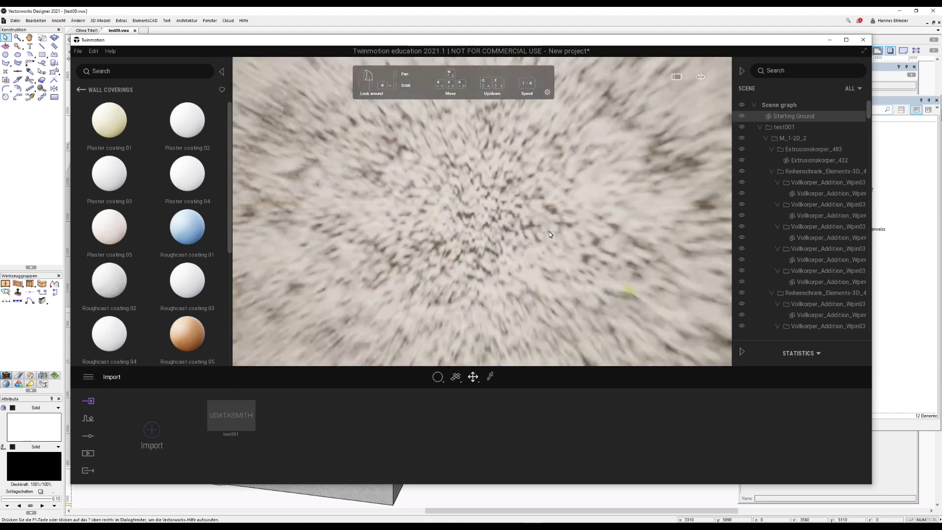
scroll(589, 245, "up", 5)
scroll(630, 251, "down", 5)
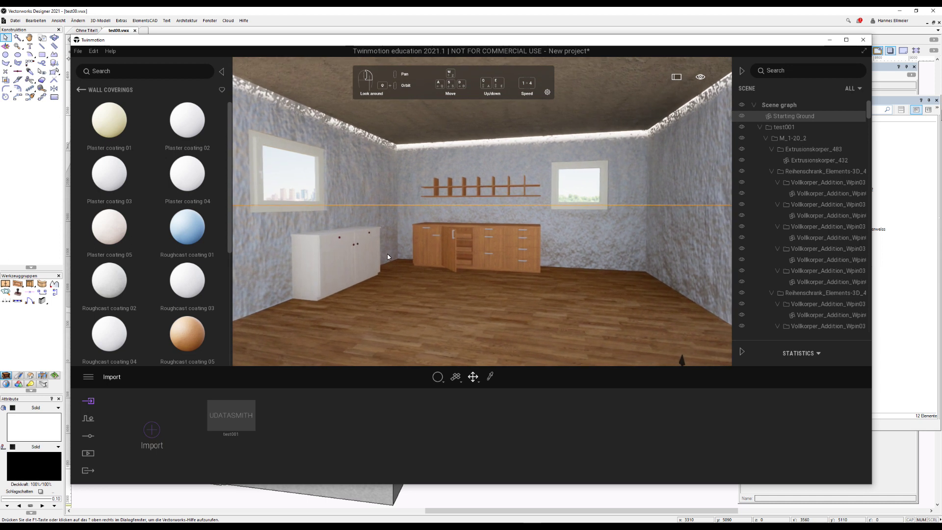
key("d")
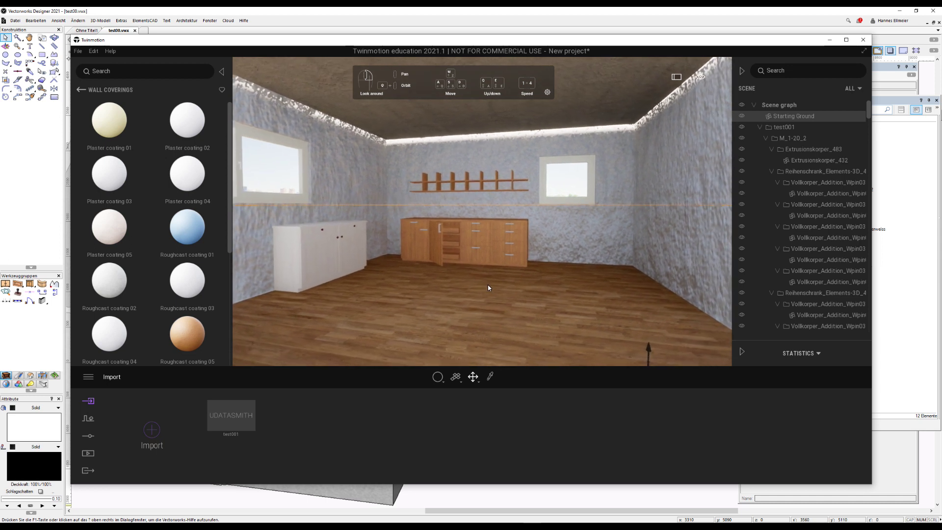
key("d")
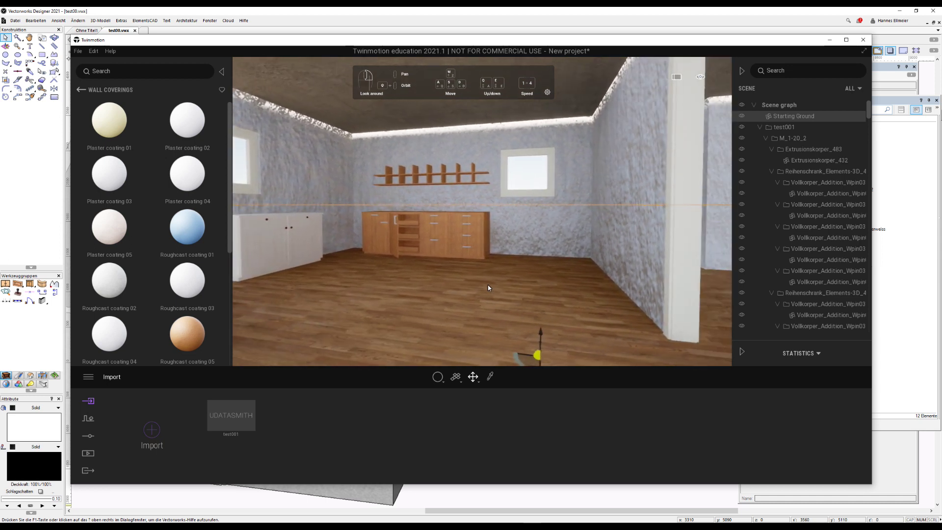
key("s")
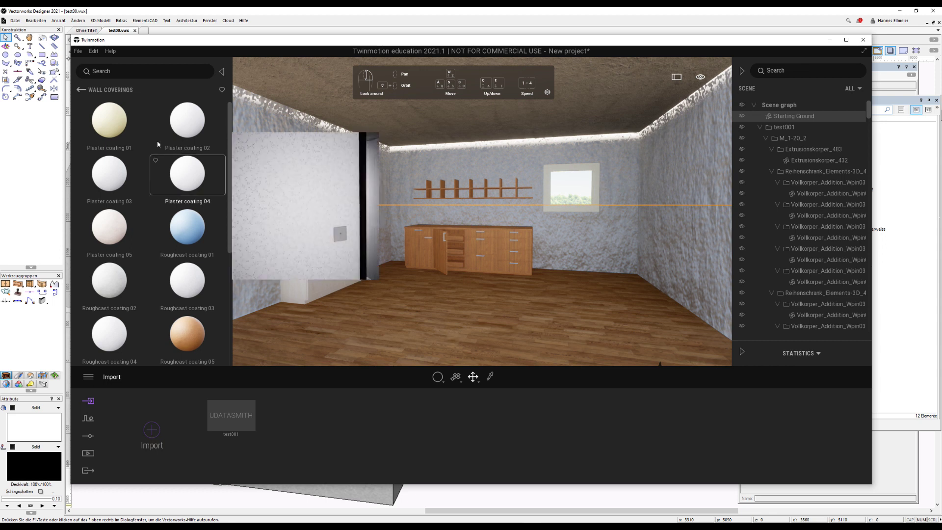
Step: Select the room's left wall and set material painting to Replace material
left_click(222, 73)
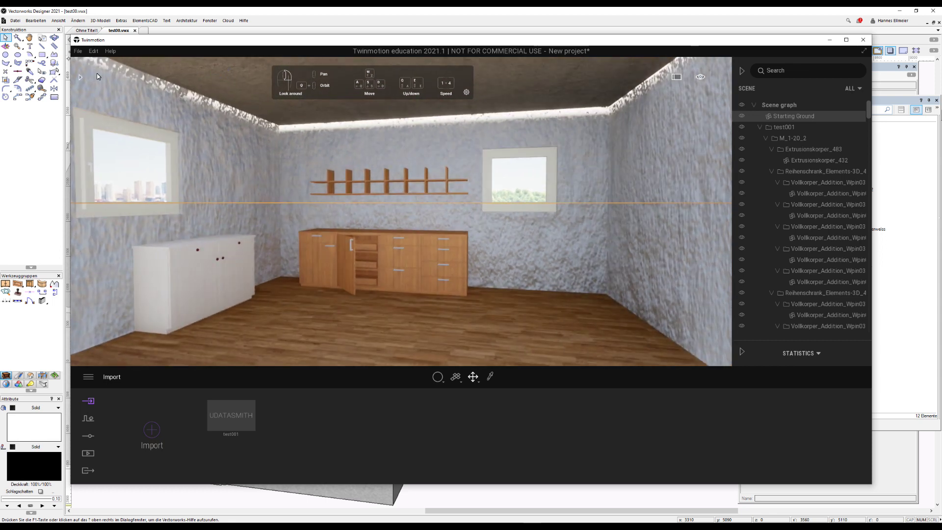
left_click(80, 79)
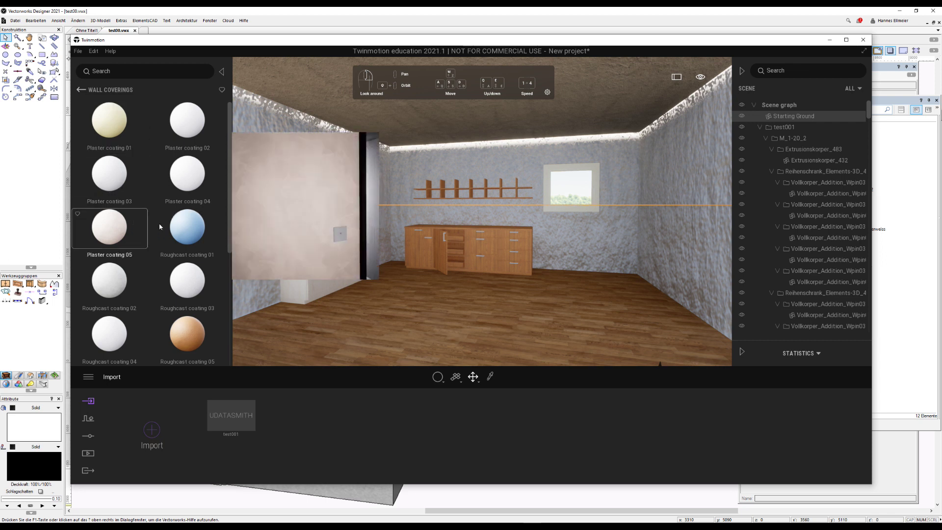
mouse_move(187, 174)
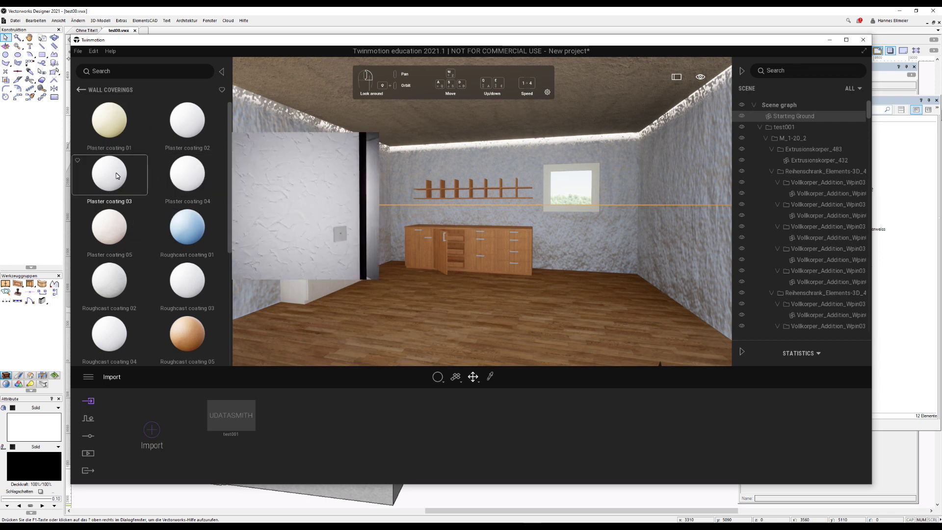
mouse_move(109, 175)
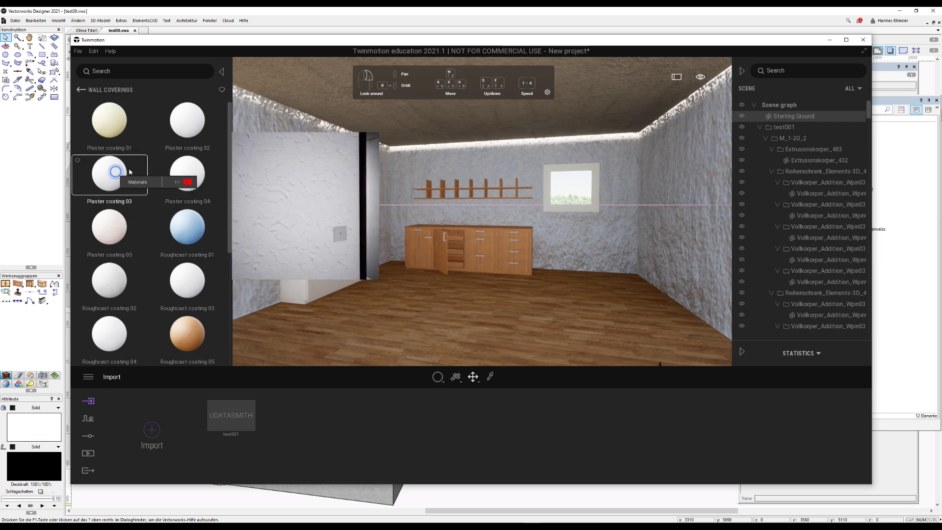
left_click_drag(116, 175, 259, 115)
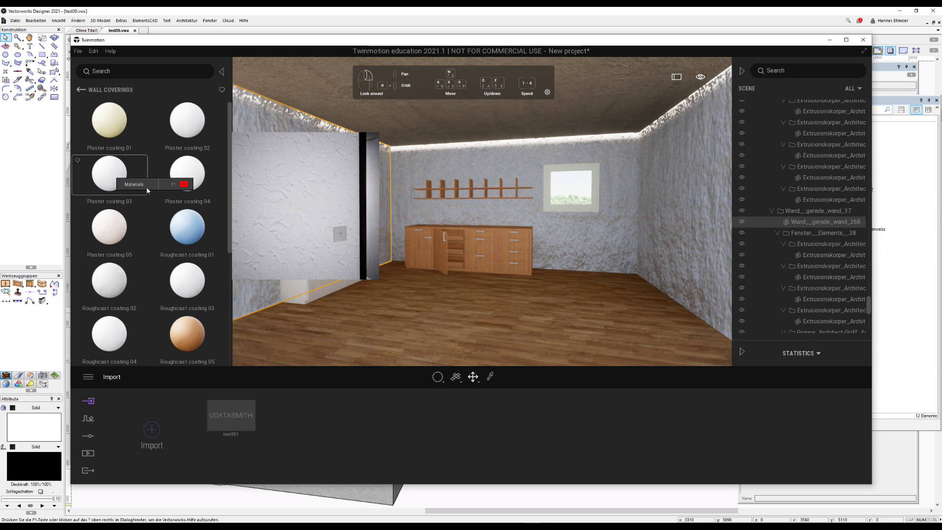
left_click(442, 381)
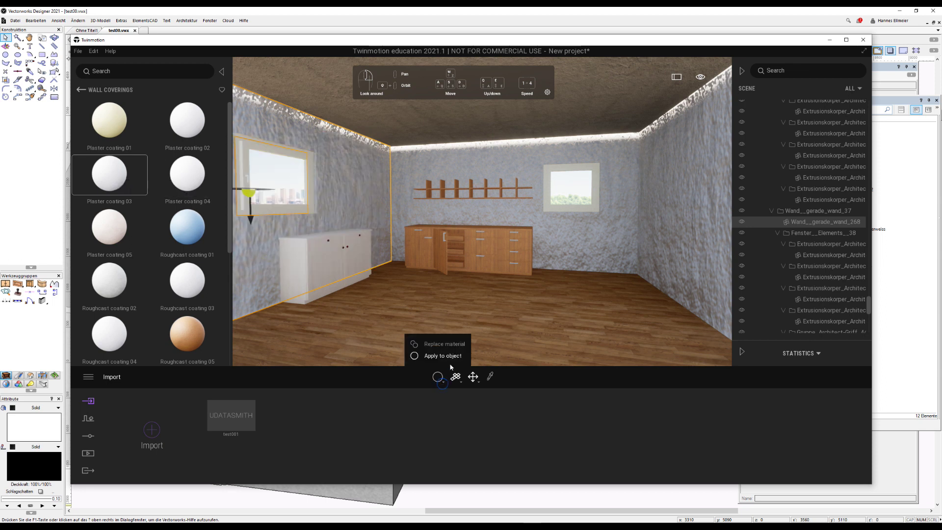
left_click(452, 345)
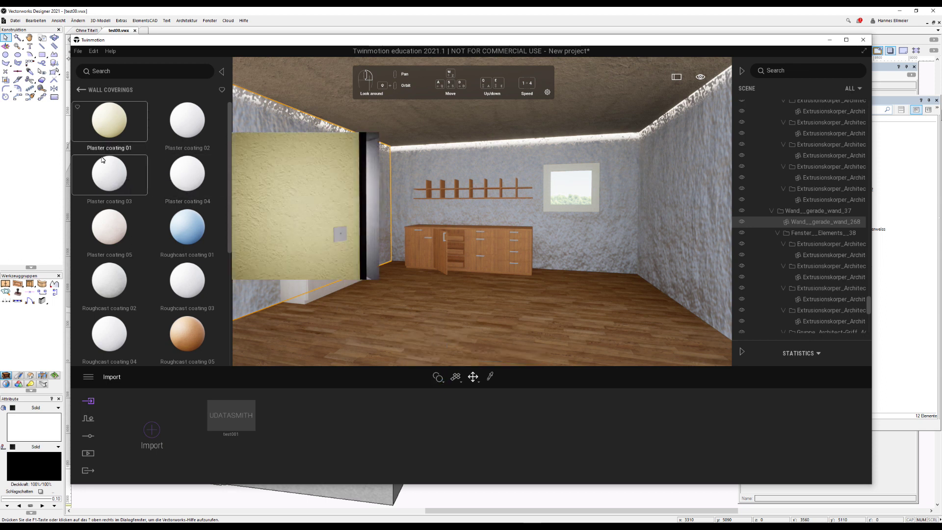
Step: Apply Plaster coating 03, then Roughcast coating 02, to the room walls
left_click_drag(102, 160, 357, 178)
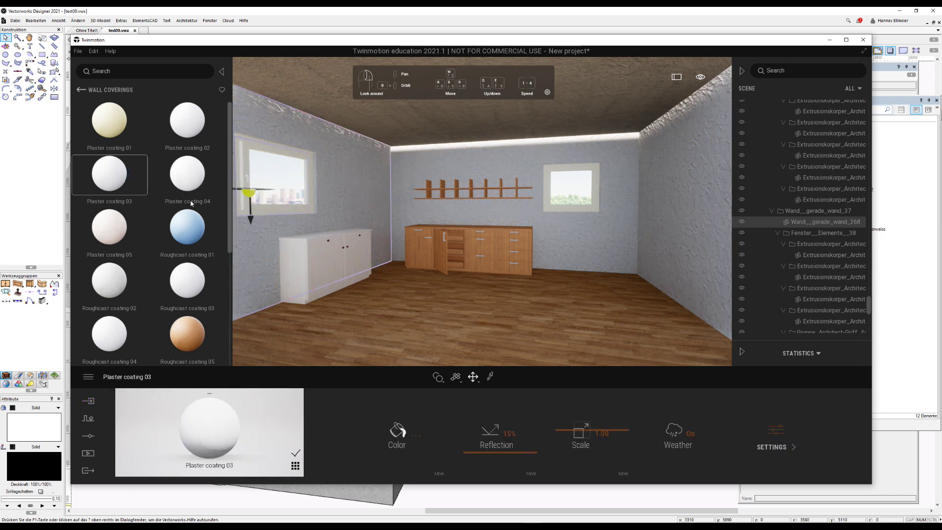
mouse_move(109, 280)
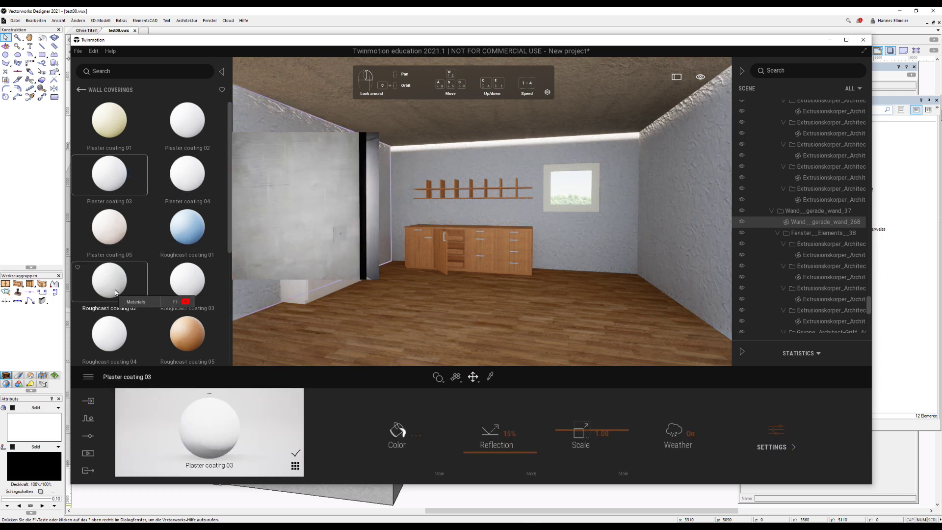
left_click_drag(116, 293, 372, 209)
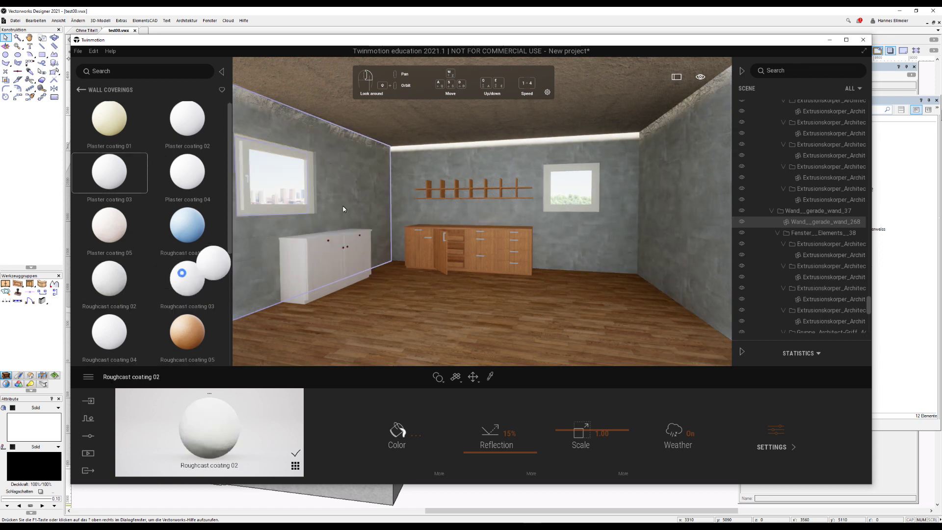
scroll(197, 275, "down", 4)
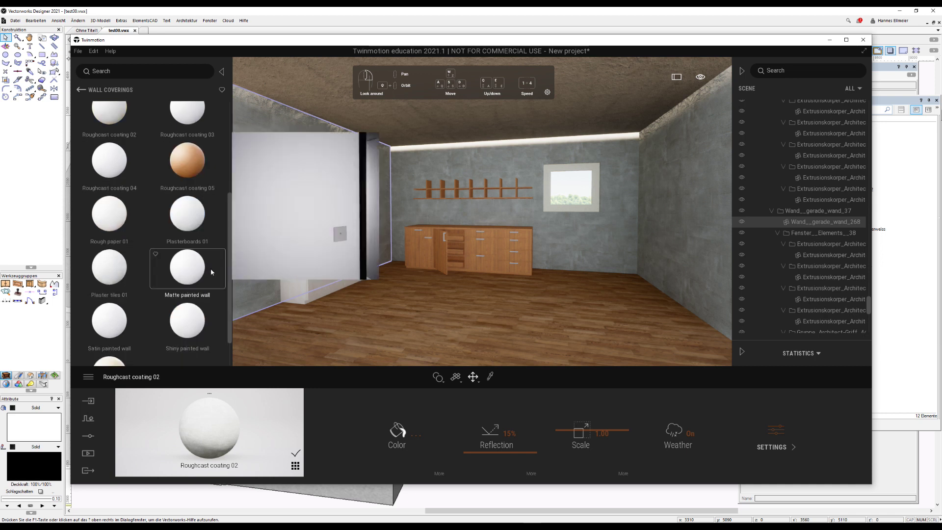
Step: Apply Roughcast coating 03 to the walls and reduce its scale to 0.52
left_click_drag(187, 269, 355, 208)
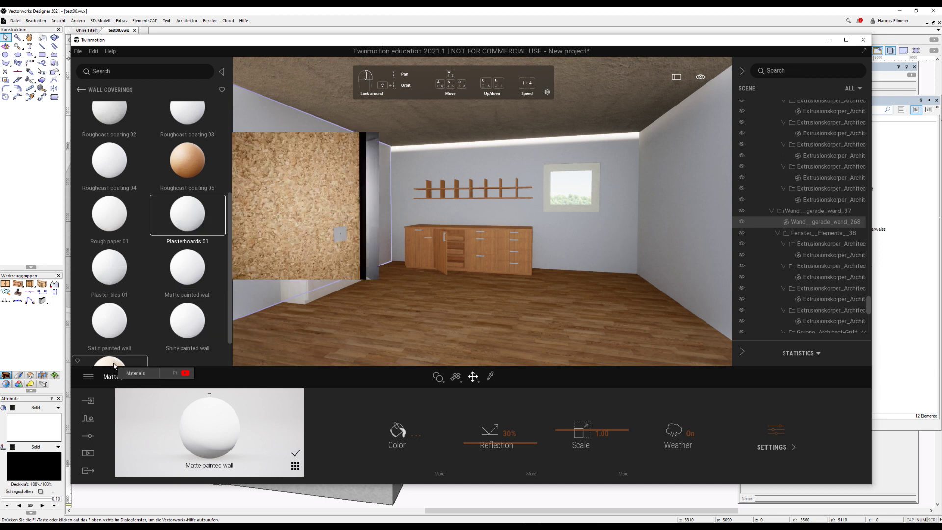
mouse_move(187, 215)
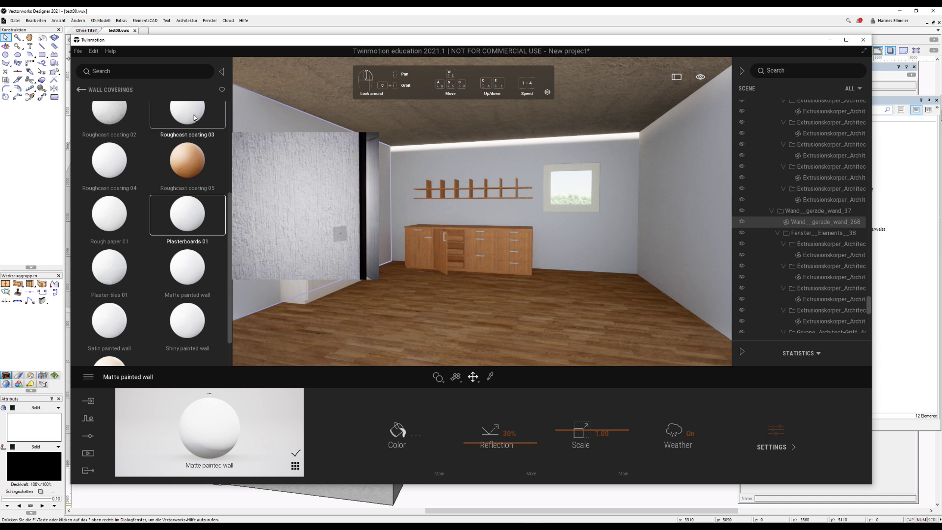
left_click(194, 118)
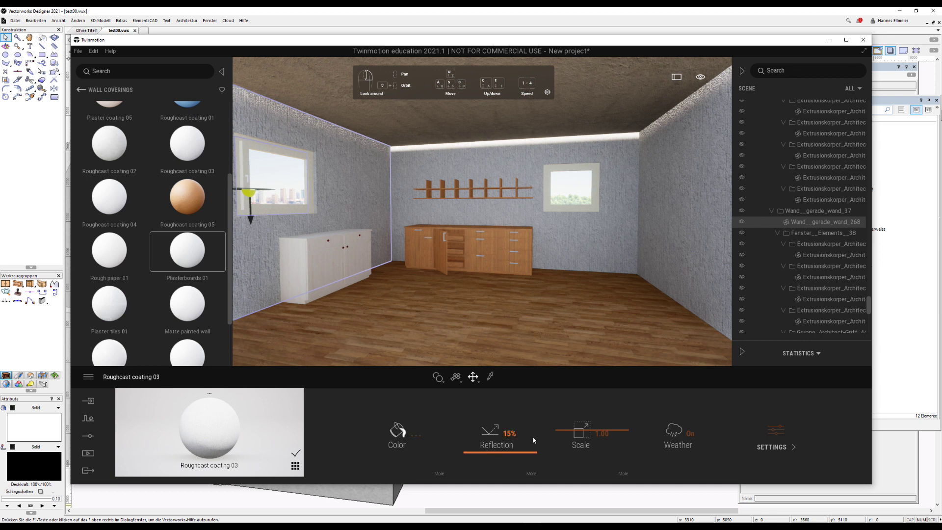
left_click_drag(562, 434, 563, 451)
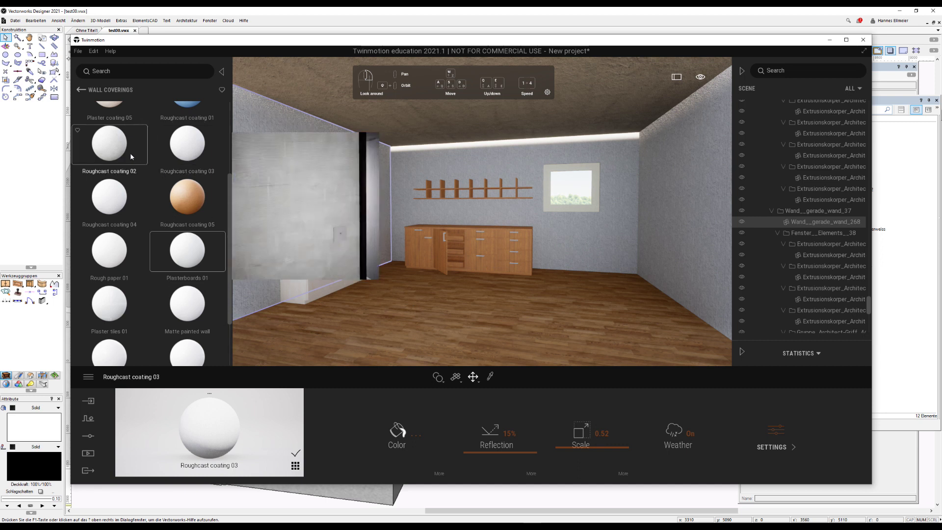
Step: Browse the Wood materials category
left_click(80, 89)
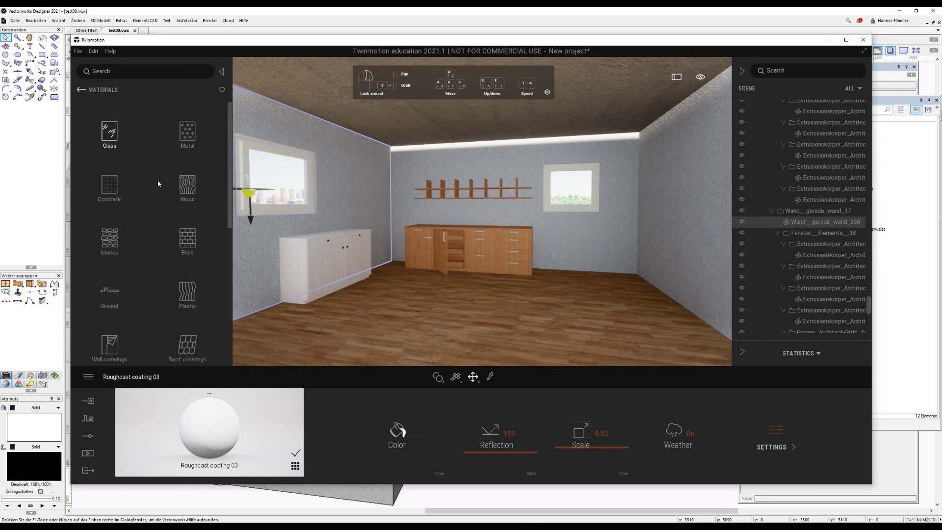
left_click(188, 187)
mouse_move(230, 152)
left_mouse_down()
mouse_move(229, 281)
mouse_move(239, 283)
left_mouse_up()
mouse_move(187, 162)
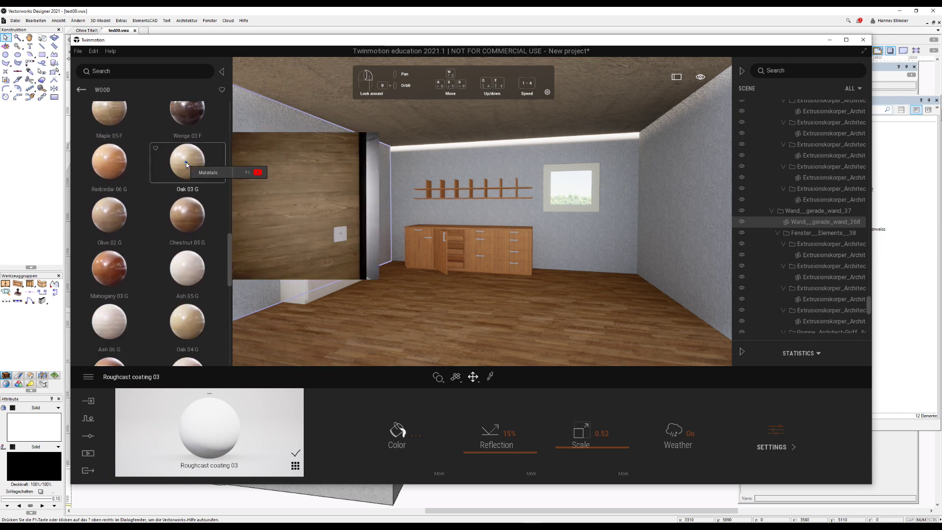
Step: Apply Oak 03 G, then Chestnut 05 G, to the cabinet and enlarge its scale to 1.51
left_click_drag(188, 167, 498, 241)
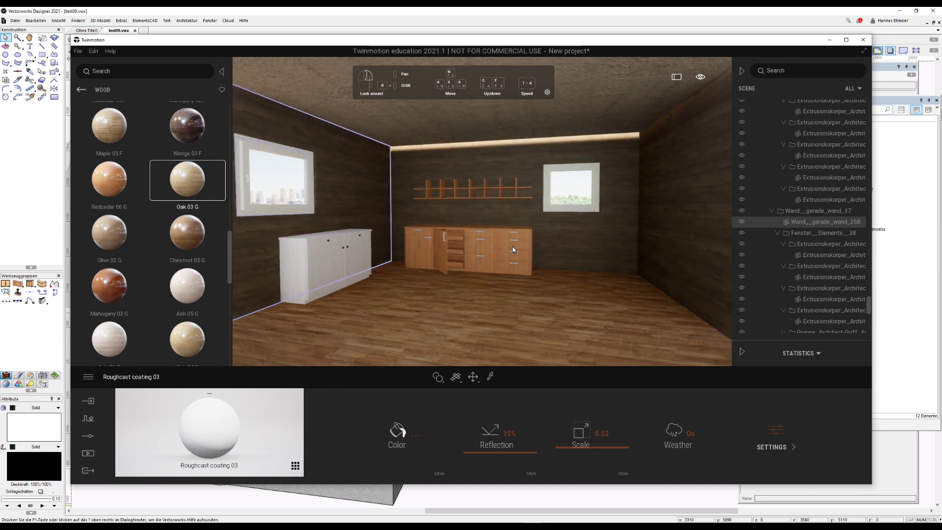
left_click_drag(510, 246, 500, 238)
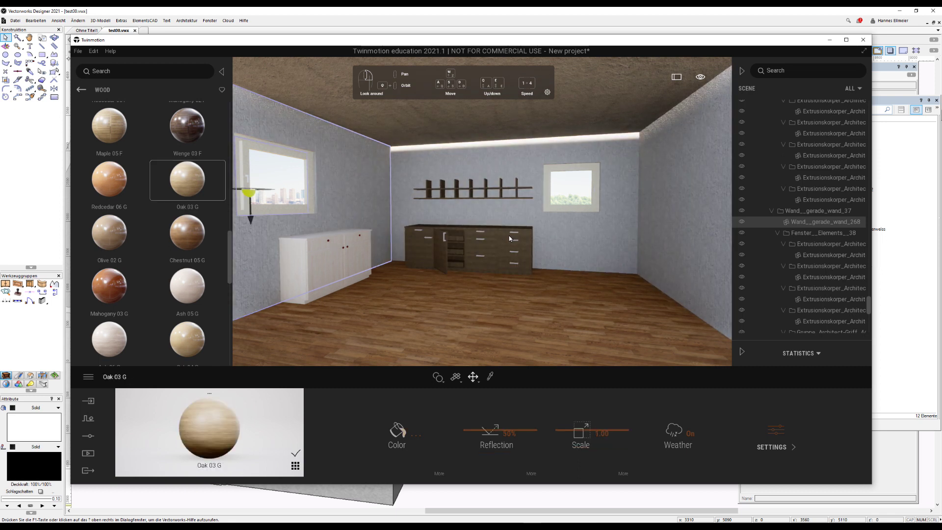
scroll(513, 261, "up", 5)
scroll(514, 261, "down", 3)
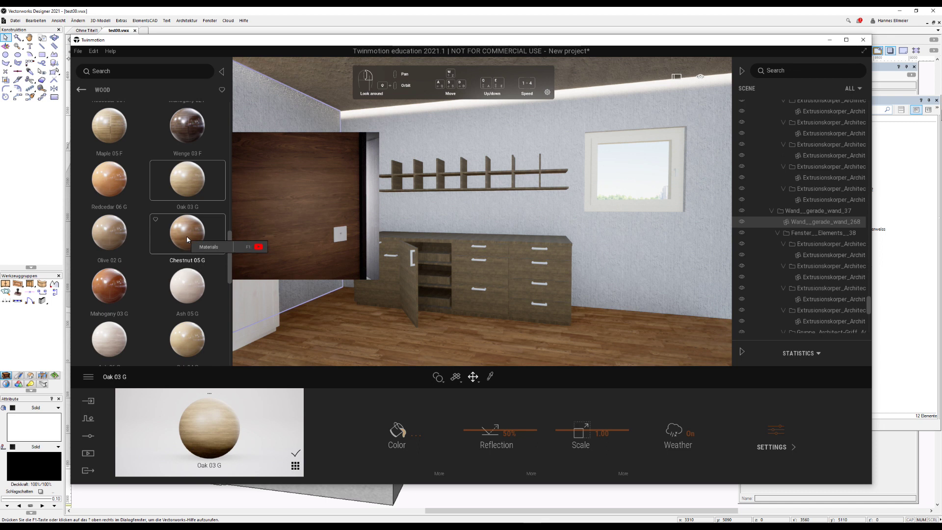
left_click_drag(186, 239, 383, 271)
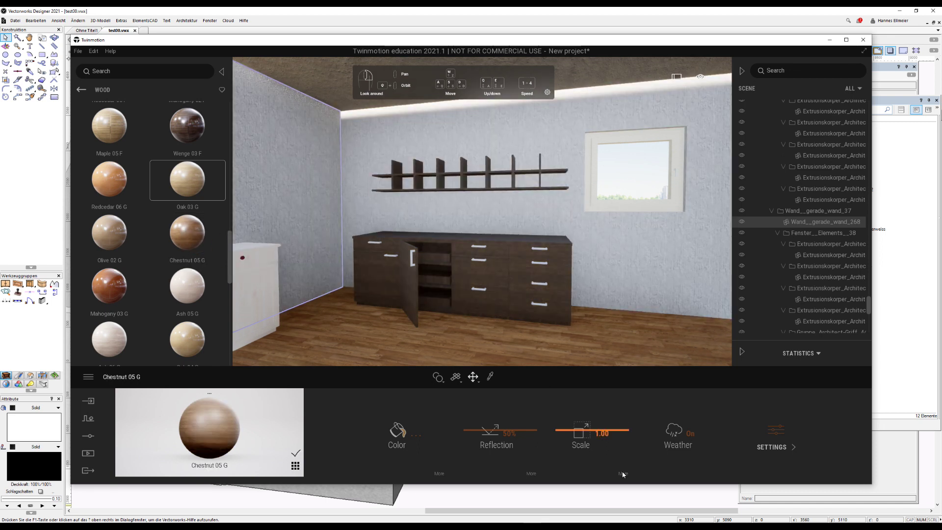
left_click_drag(560, 430, 561, 431)
left_click(624, 473)
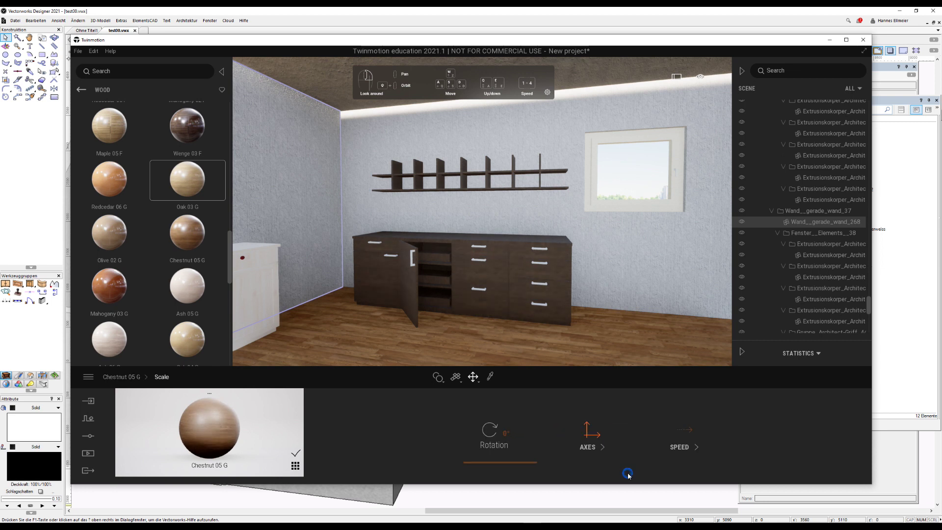
Step: Rotate the floor's wood texture by 90°
left_click(504, 434)
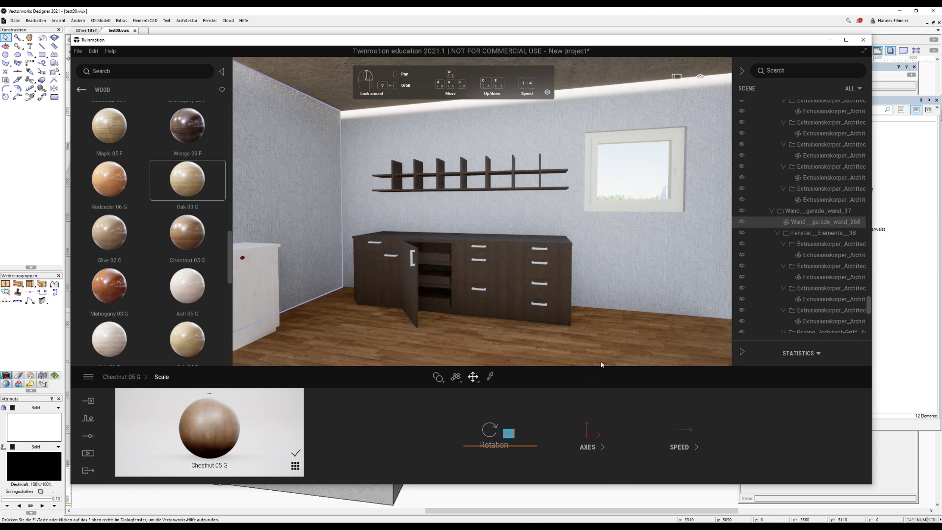
type("90")
key("Return")
left_click(623, 315)
scroll(582, 237, "down", 5)
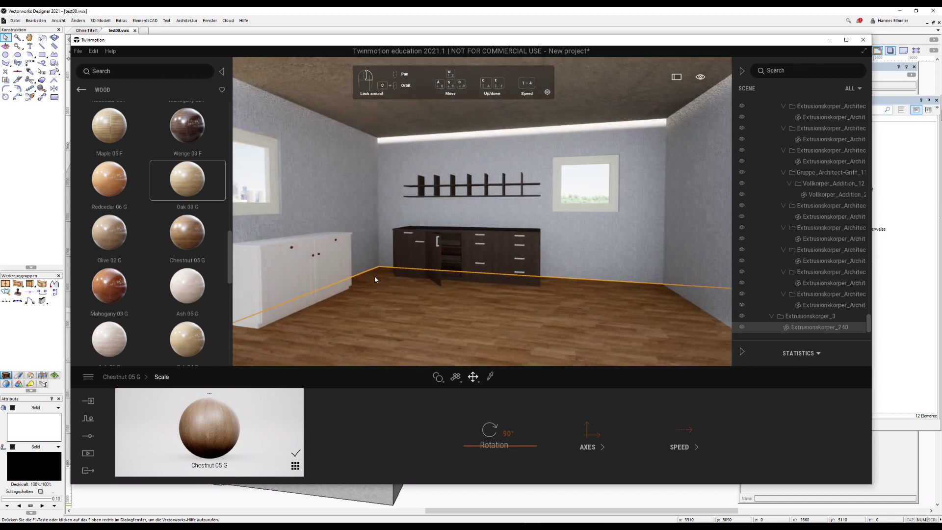
scroll(447, 242, "up", 5)
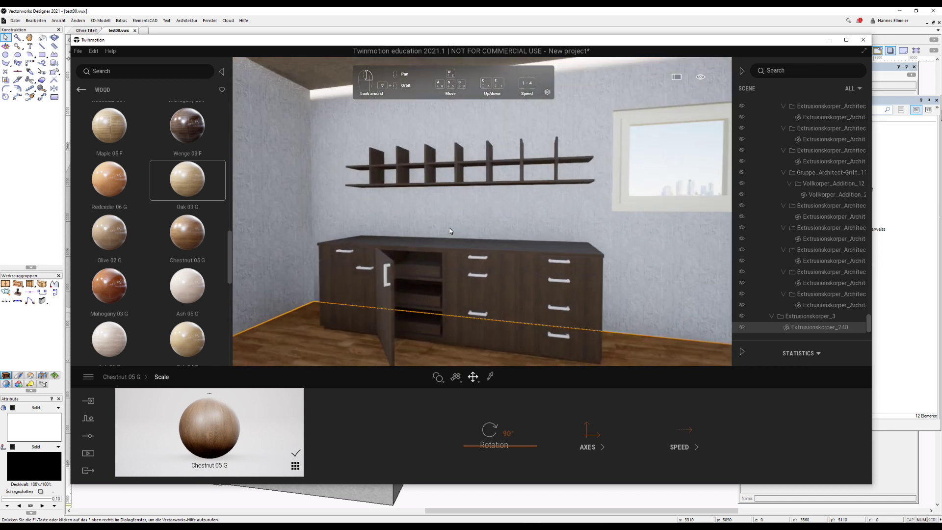
Step: Select the wall shelf and set material painting to Apply to object
left_click(480, 163)
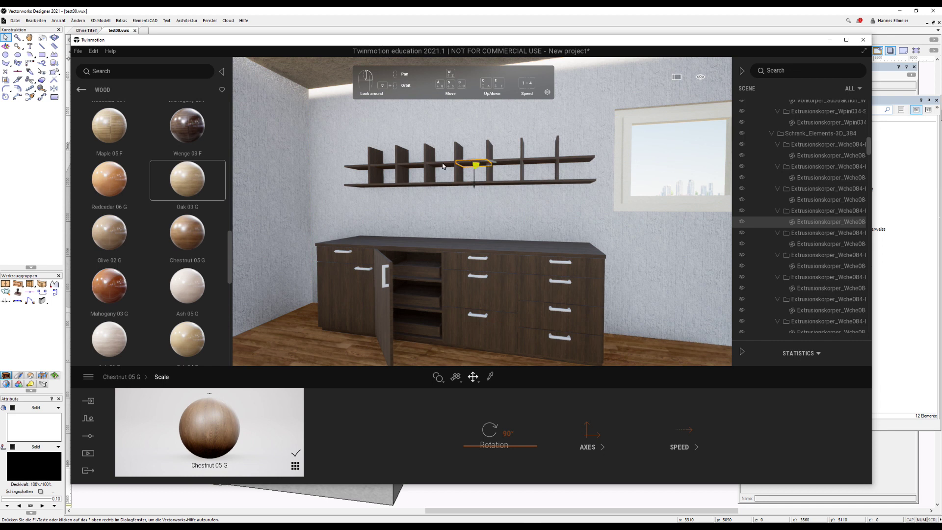
scroll(469, 157, "up", 5)
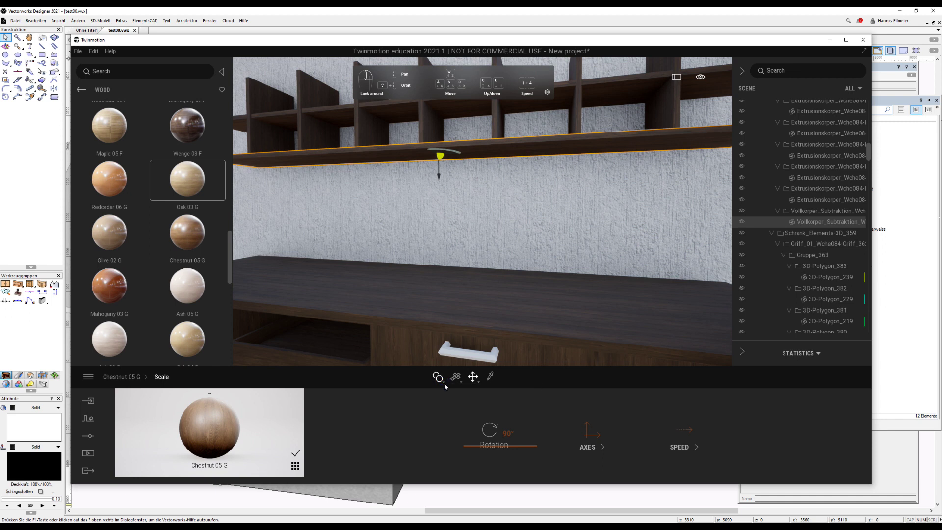
left_click(443, 383)
left_click(445, 357)
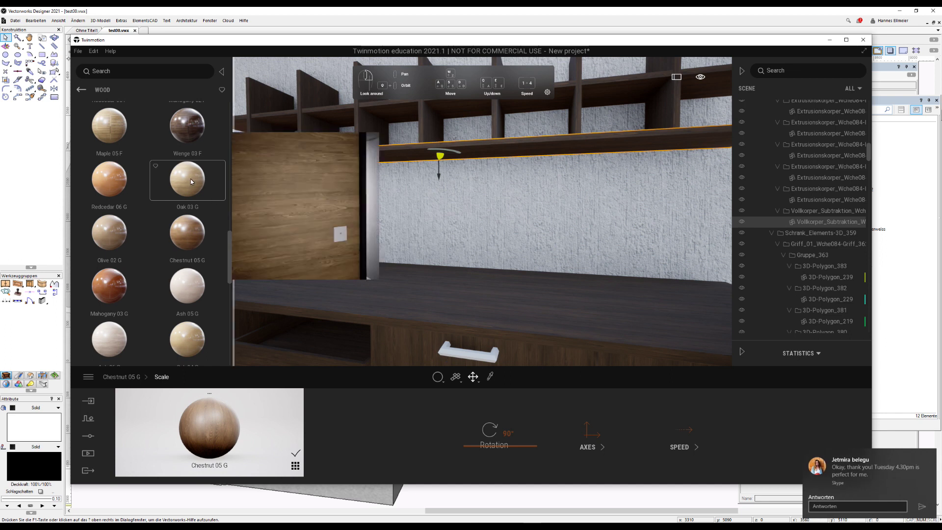
Step: Give the shelf Oak 03 G wood with its texture rotated 90°
left_click_drag(203, 183, 359, 156)
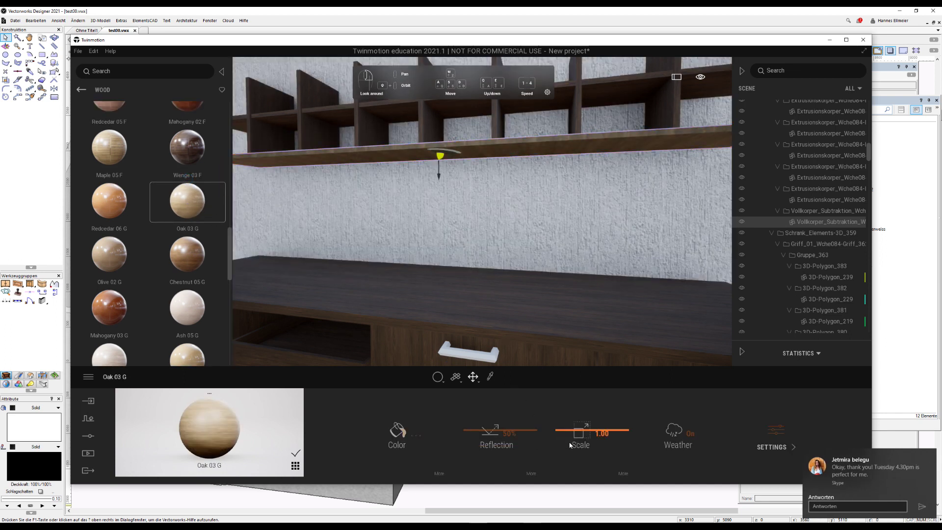
left_click(622, 472)
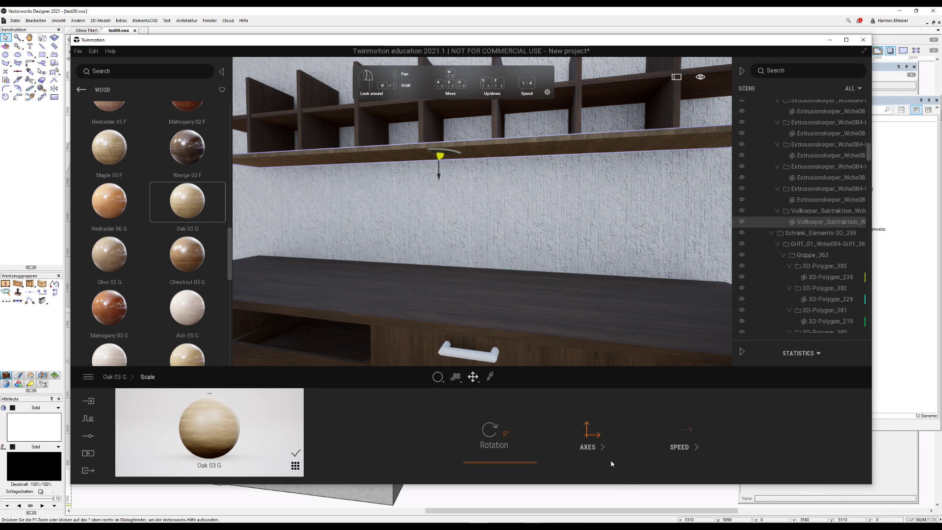
left_click(503, 436)
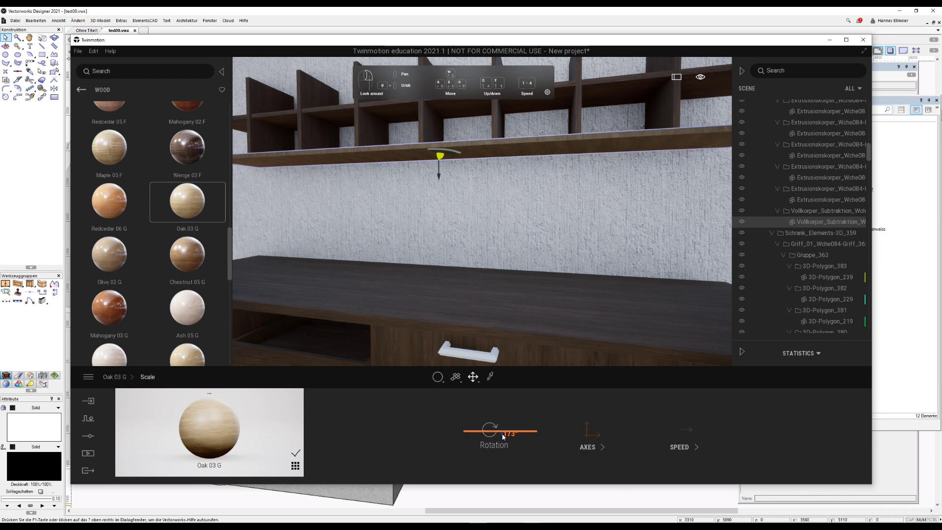
type("90")
key("Return")
scroll(544, 246, "down", 5)
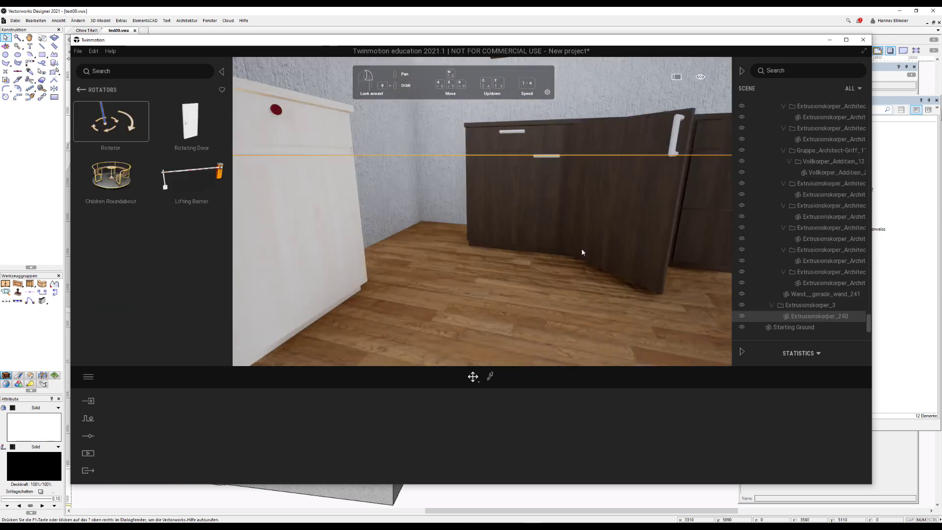
left_click(569, 249)
Step: Reframe the camera on the kitchen room, tilting it and moving right
scroll(561, 250, "down", 5)
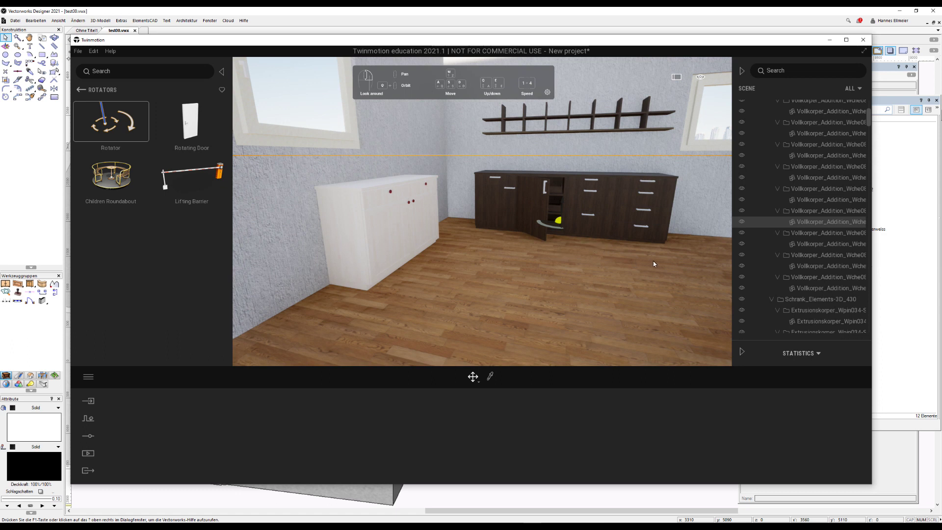
scroll(653, 261, "down", 5)
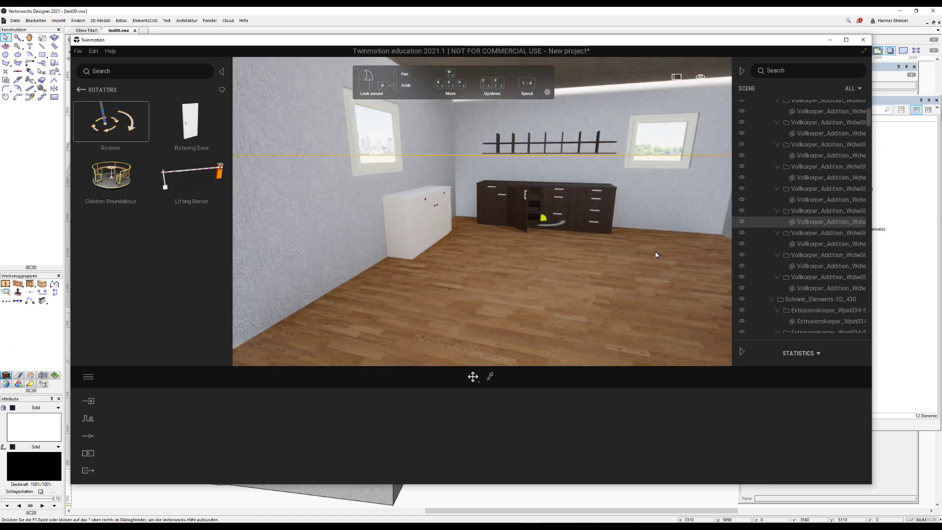
scroll(656, 255, "down", 3)
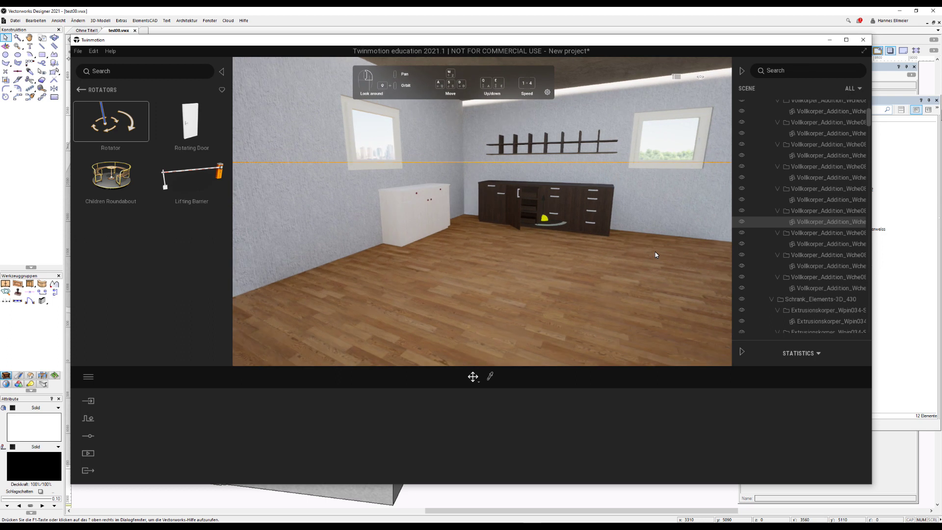
right_click_drag(656, 256, 636, 239)
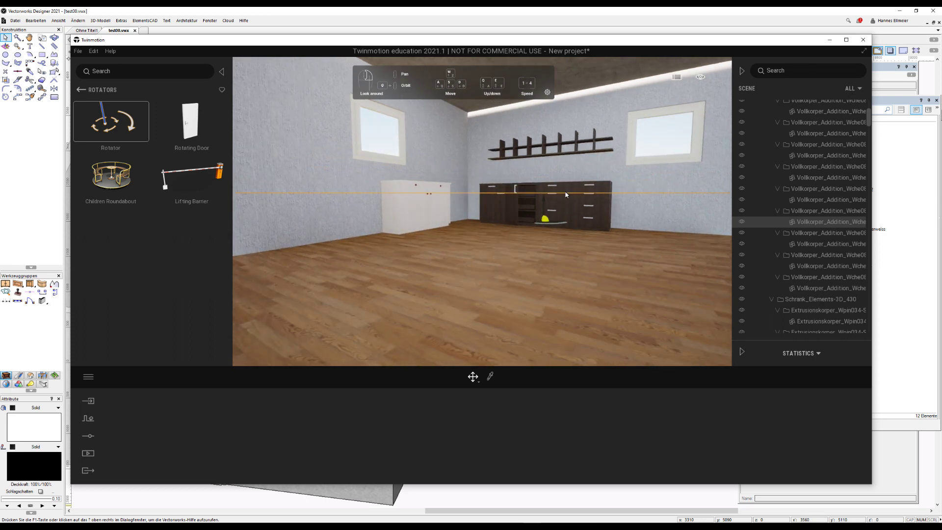
right_click_drag(567, 196, 564, 190)
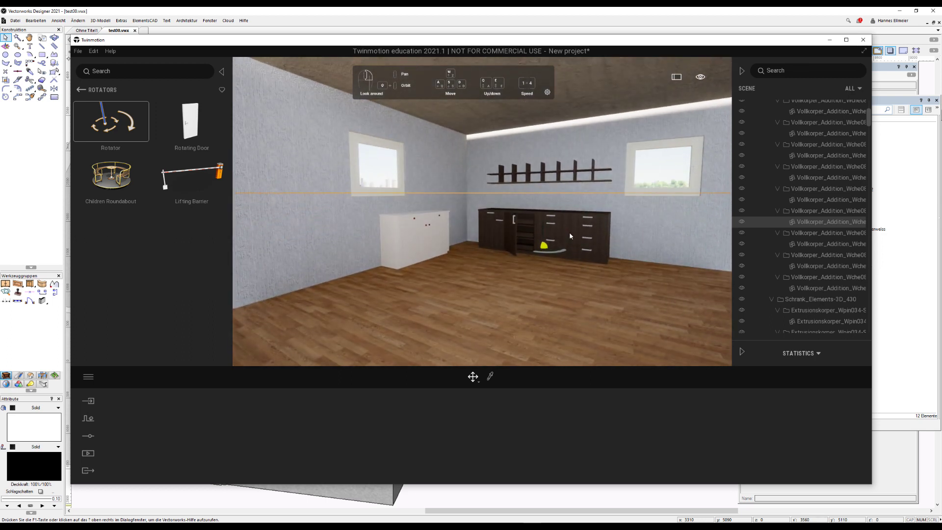
key("d")
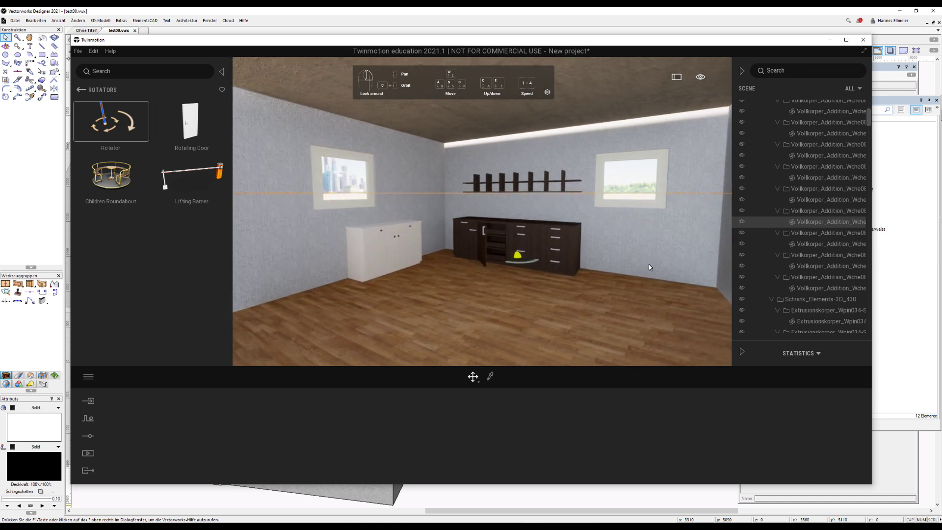
Step: Set the time of day to about 21:24 for dusk lighting
left_click(702, 77)
left_click(703, 100)
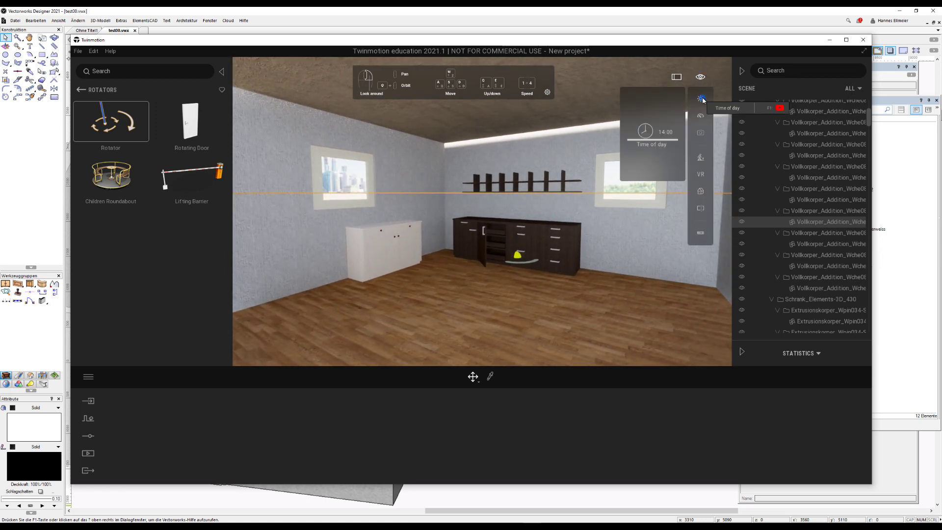
left_click_drag(628, 143, 630, 161)
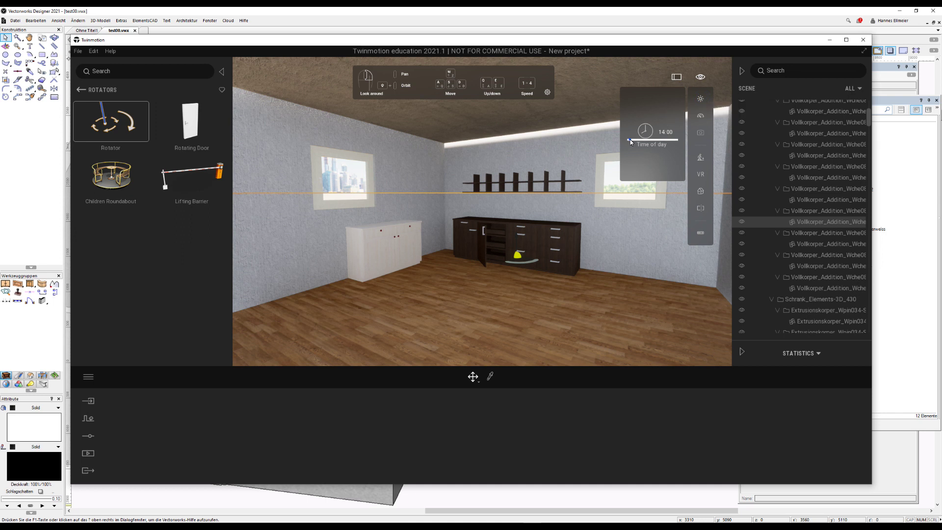
left_click_drag(630, 161, 629, 161)
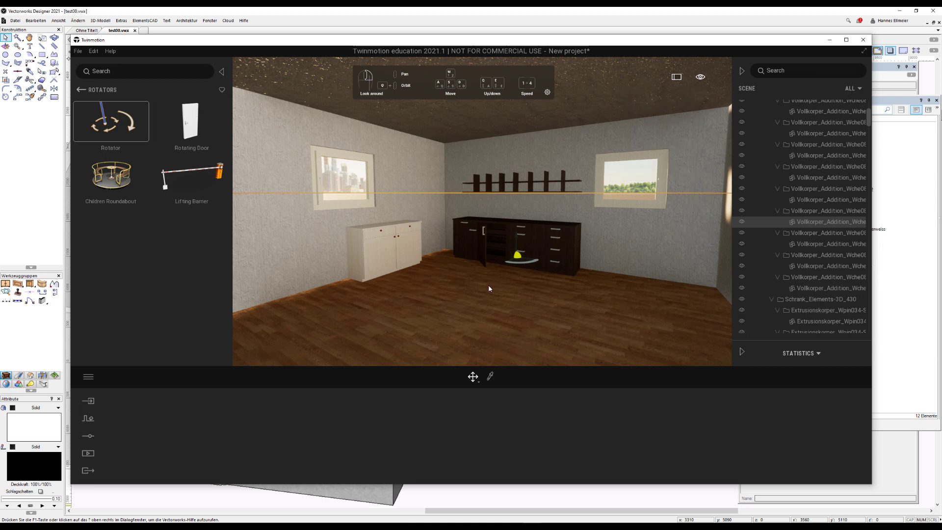
scroll(489, 288, "down", 3)
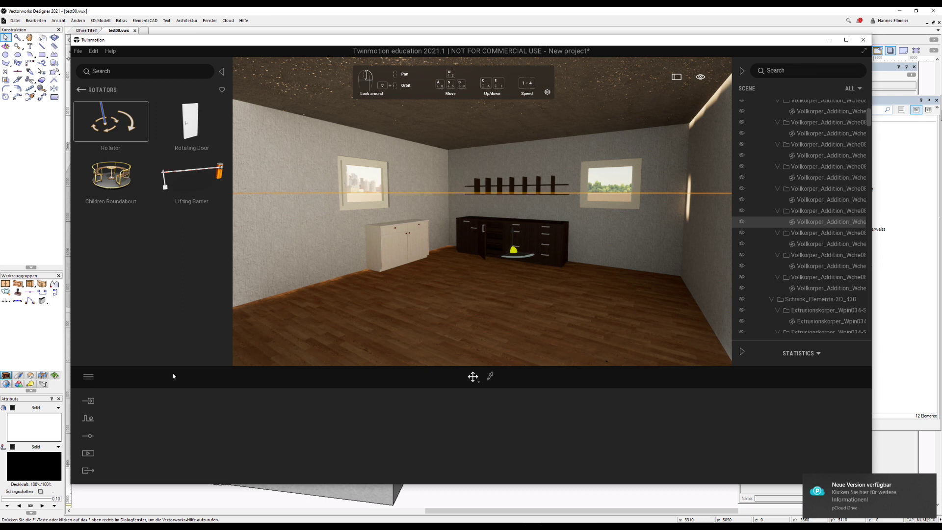
left_click(87, 454)
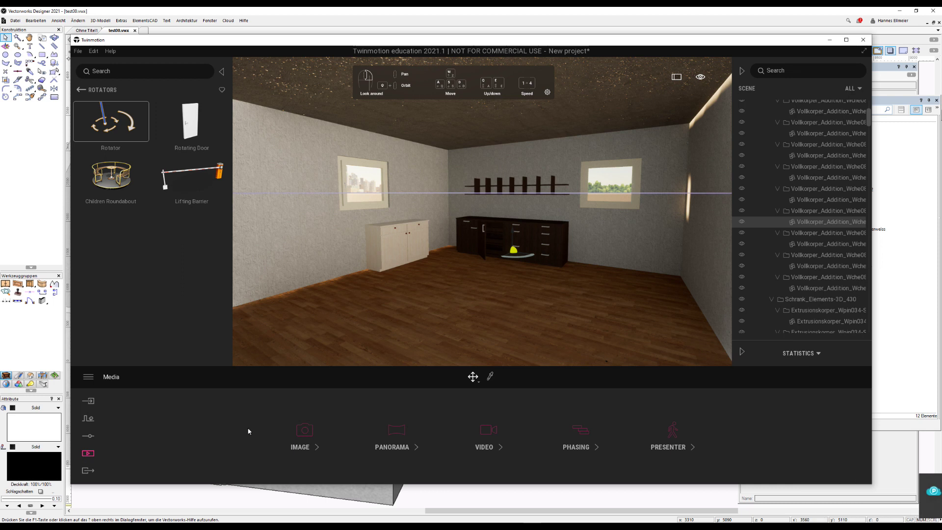
Step: Capture still images Image1–Image4 of the kitchen, turning the camera toward the cabinets and window between shots
left_click(303, 435)
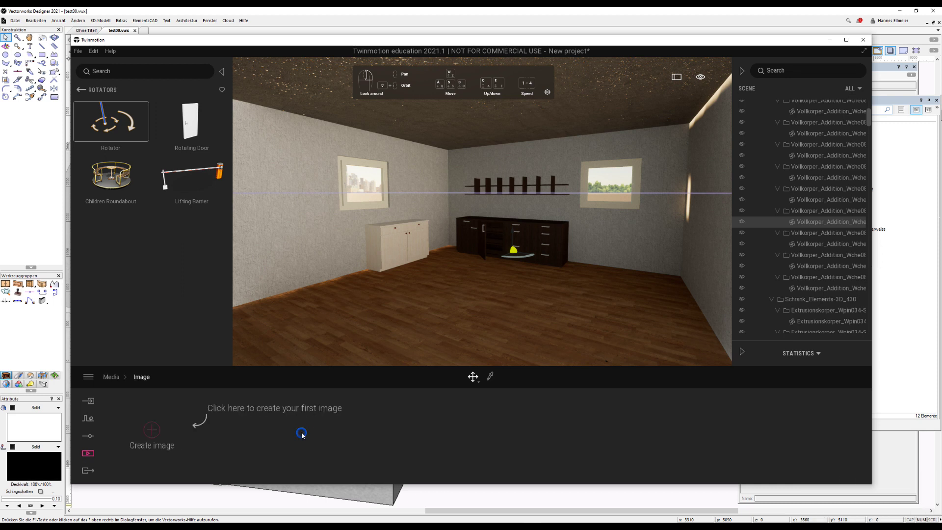
left_click(152, 430)
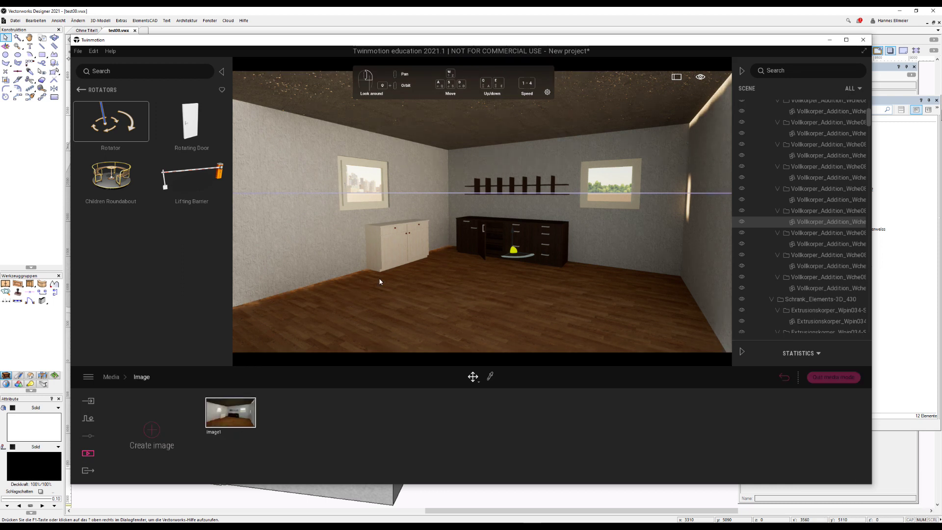
right_click_drag(360, 283, 448, 267)
left_click(152, 431)
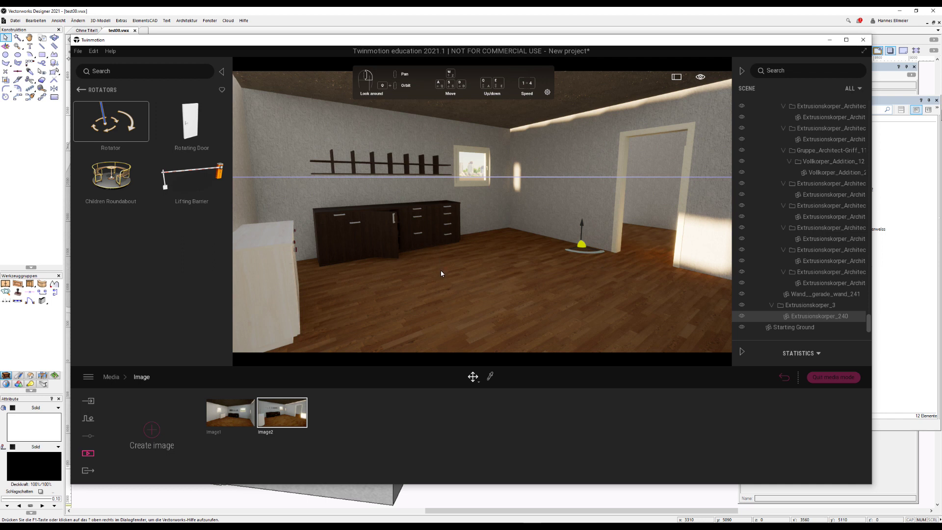
right_click_drag(452, 287, 373, 287)
left_click(151, 430)
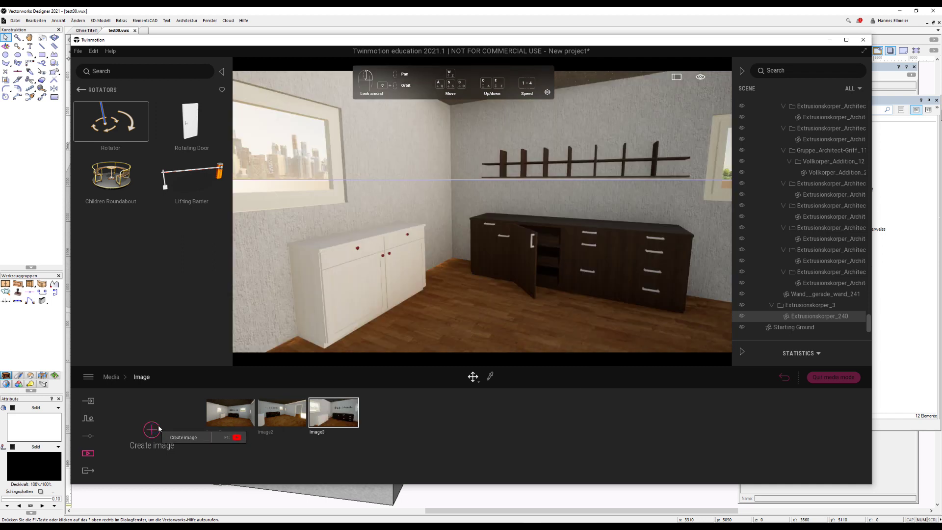
left_click(151, 430)
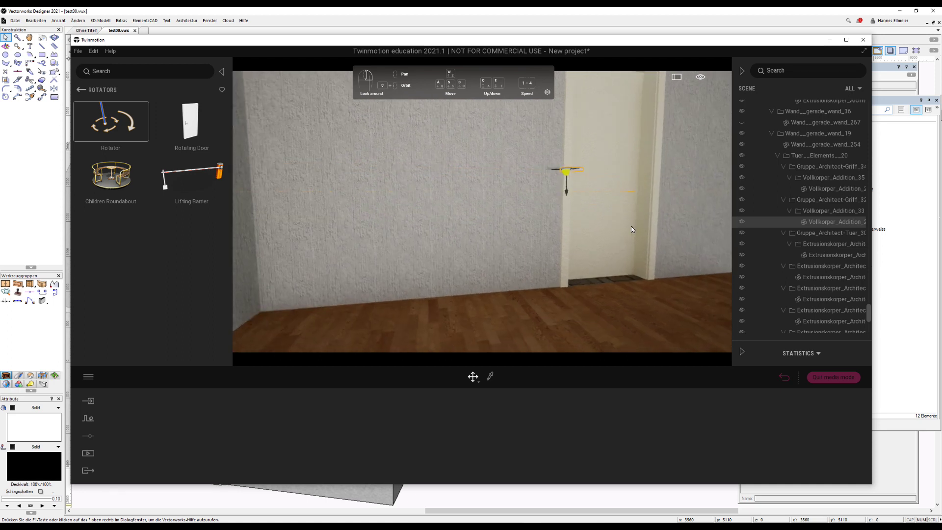
Step: Drop a Rotator onto the door and slide it along the floor to the door's hinge corner
left_click(629, 172)
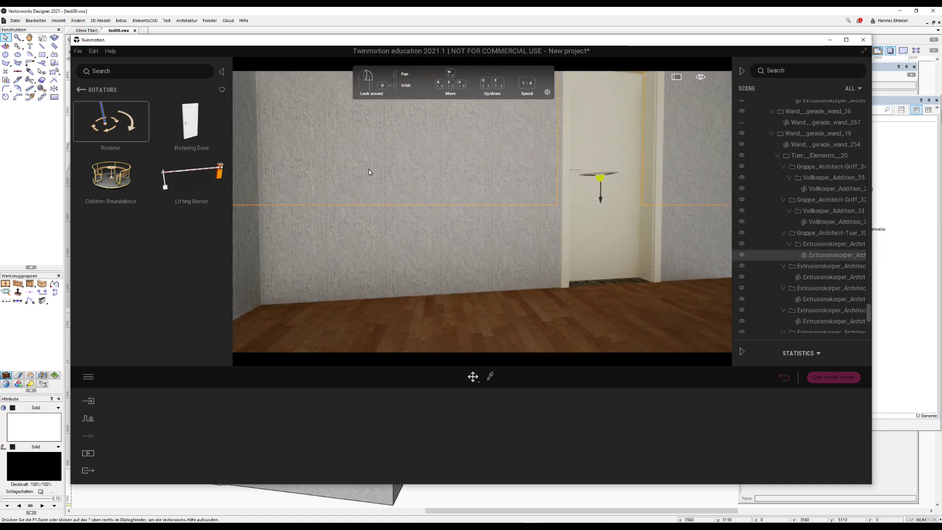
mouse_move(113, 123)
left_mouse_down()
mouse_move(633, 264)
mouse_move(683, 291)
left_mouse_up()
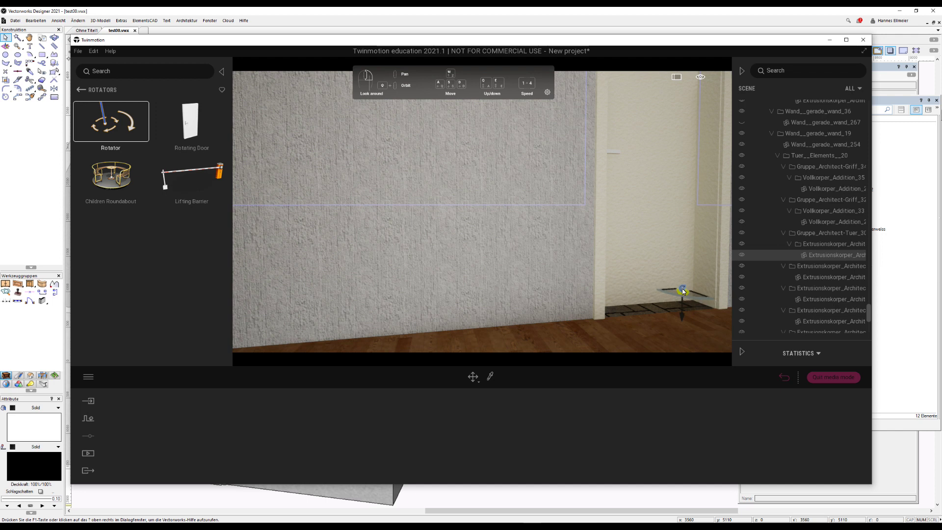
left_click_drag(683, 291, 691, 298)
scroll(692, 303, "up", 3)
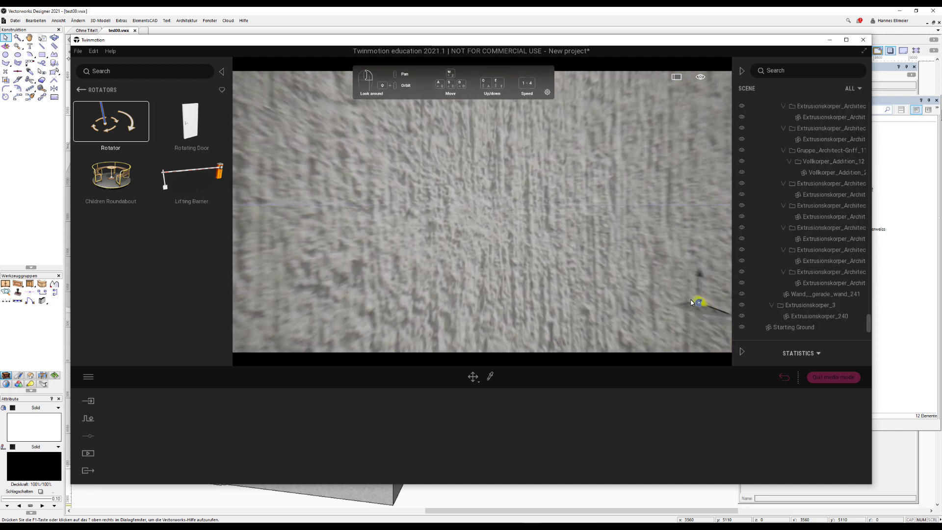
scroll(691, 302, "down", 3)
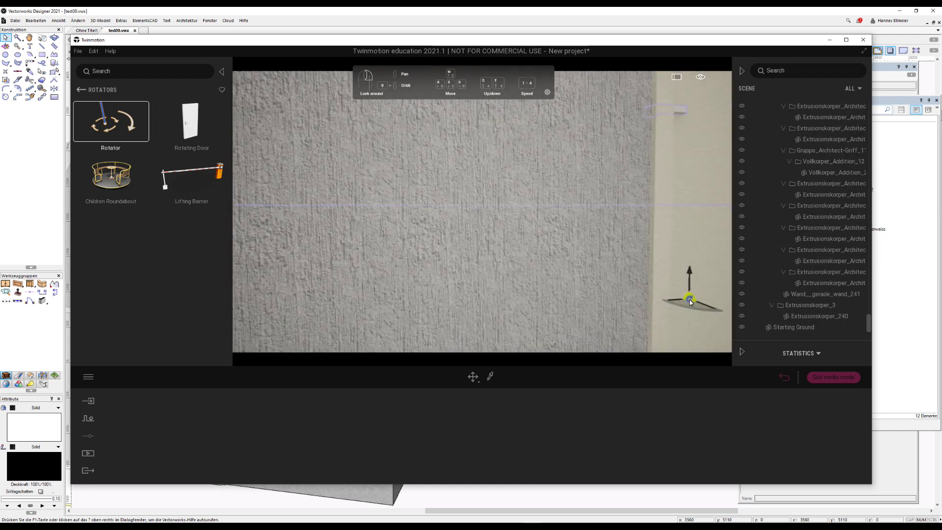
scroll(690, 301, "down", 3)
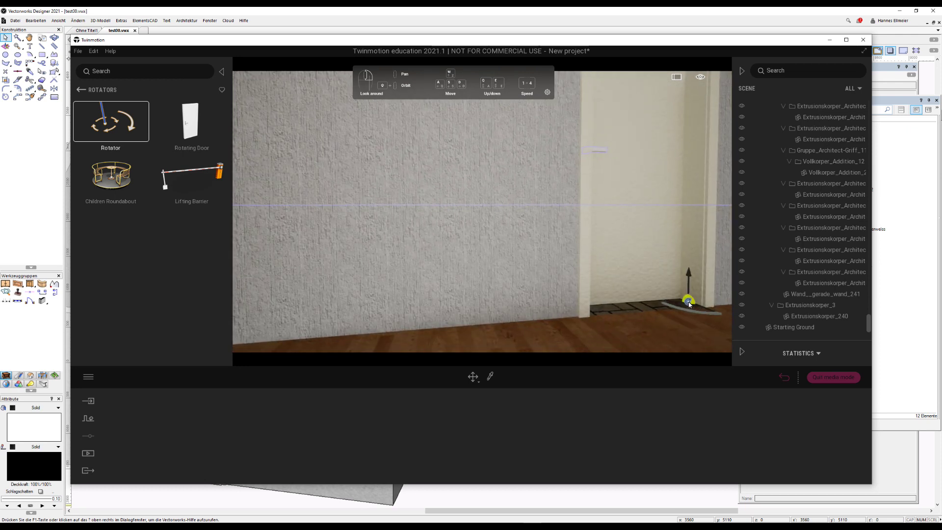
mouse_move(689, 304)
left_mouse_down()
mouse_move(613, 302)
mouse_move(649, 312)
mouse_move(660, 293)
mouse_move(649, 312)
left_mouse_up()
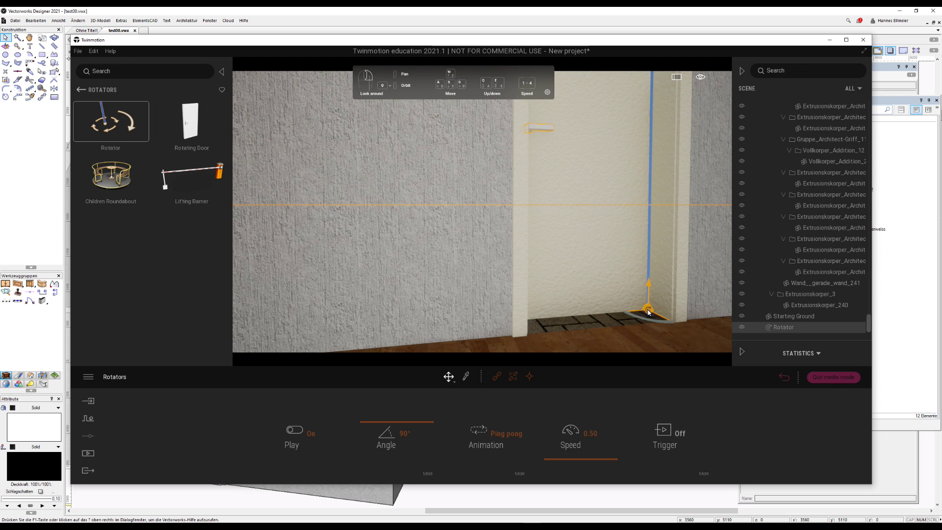
Step: Link the door to the rotator, with animation set to Once and speed 0.20
left_click(495, 377)
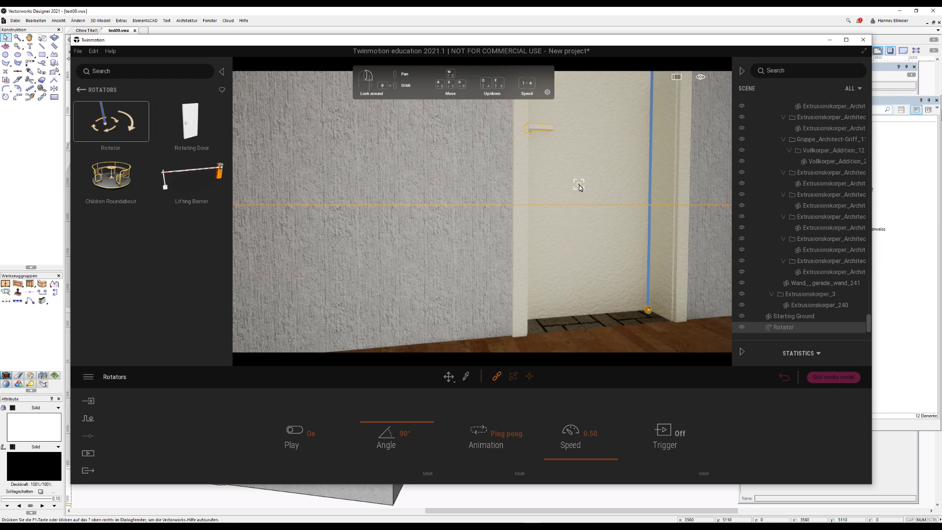
left_click(546, 129)
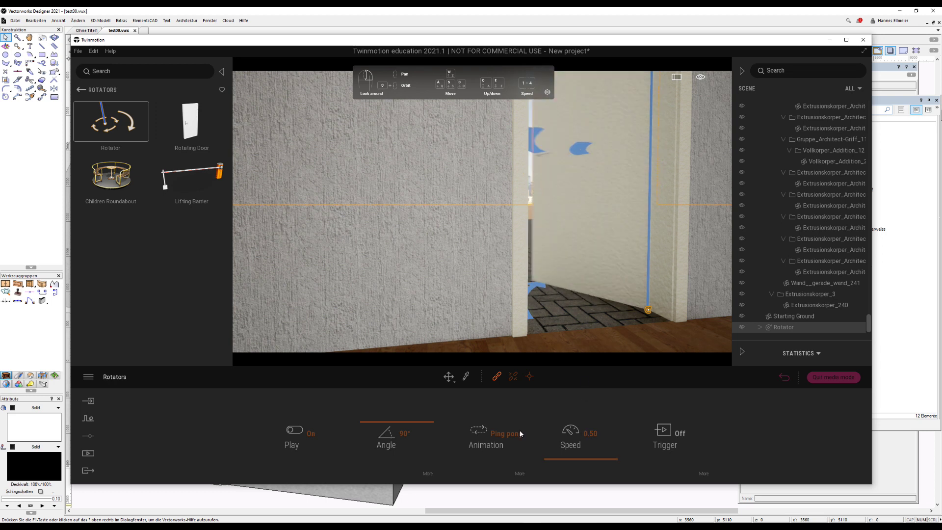
left_click(503, 433)
left_click(488, 378)
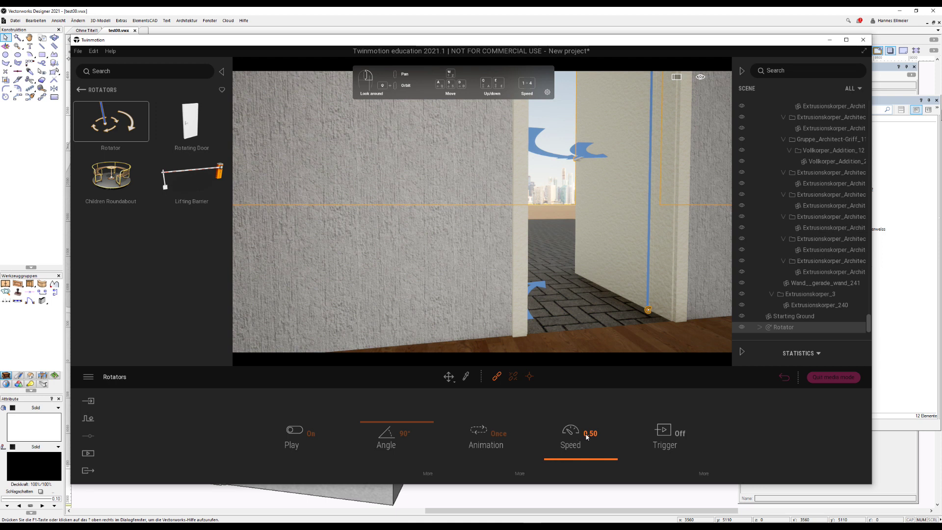
left_click_drag(591, 437, 592, 438)
type("2")
double_click(590, 436)
key("Return")
Step: Set the rotator's trigger zone to 2.0 m
left_click(520, 474)
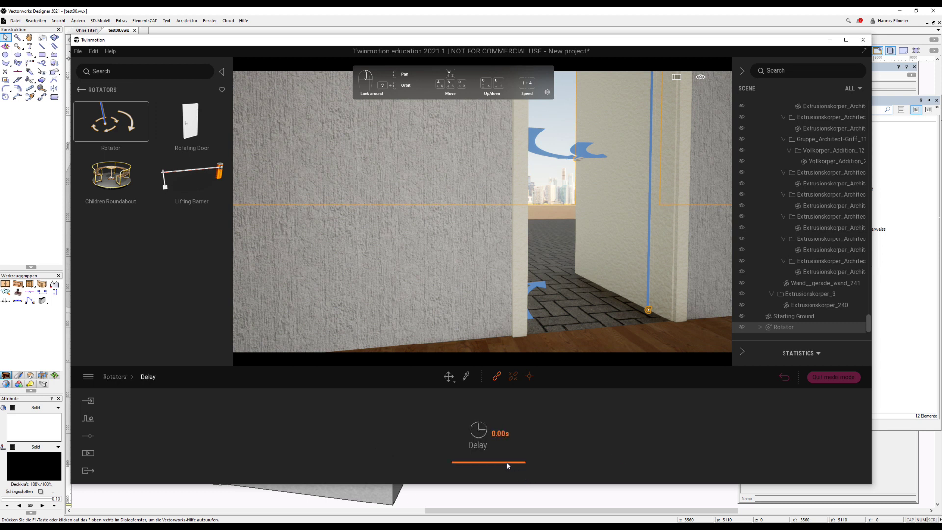
left_click(128, 376)
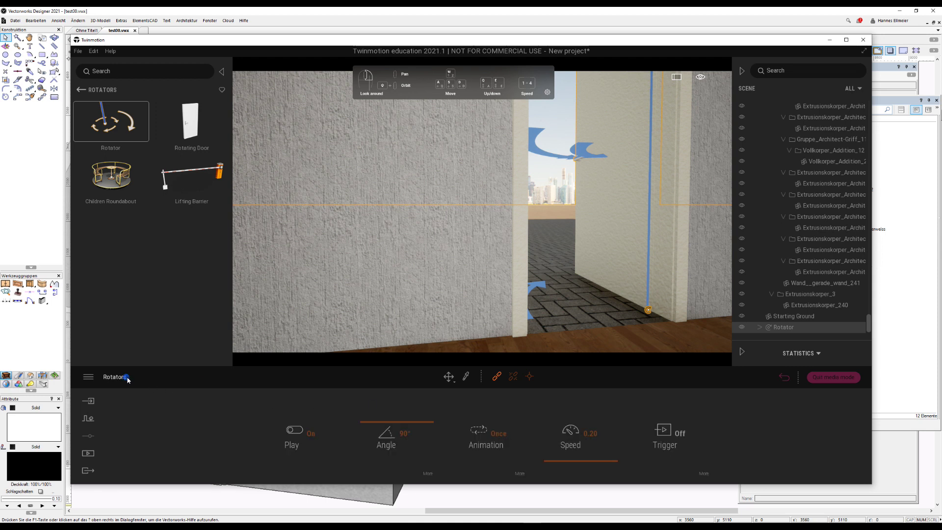
left_click(702, 473)
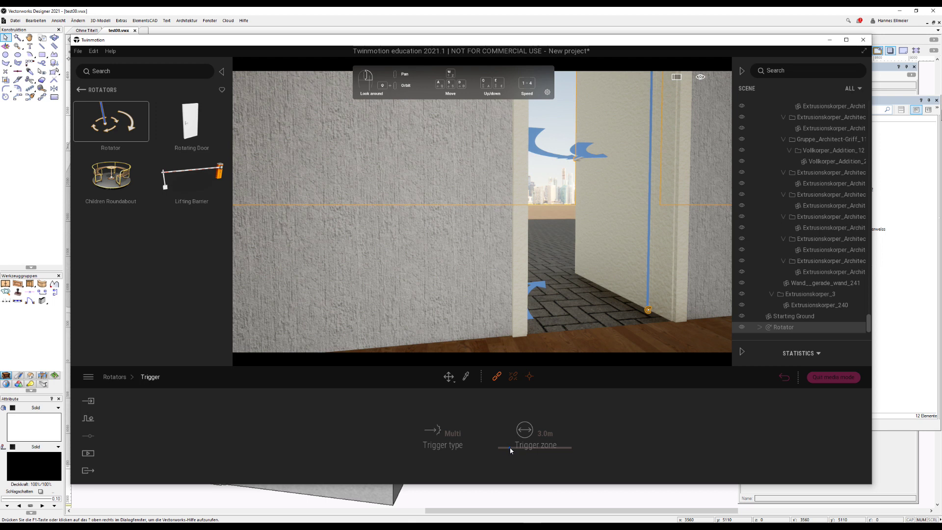
left_click(130, 381)
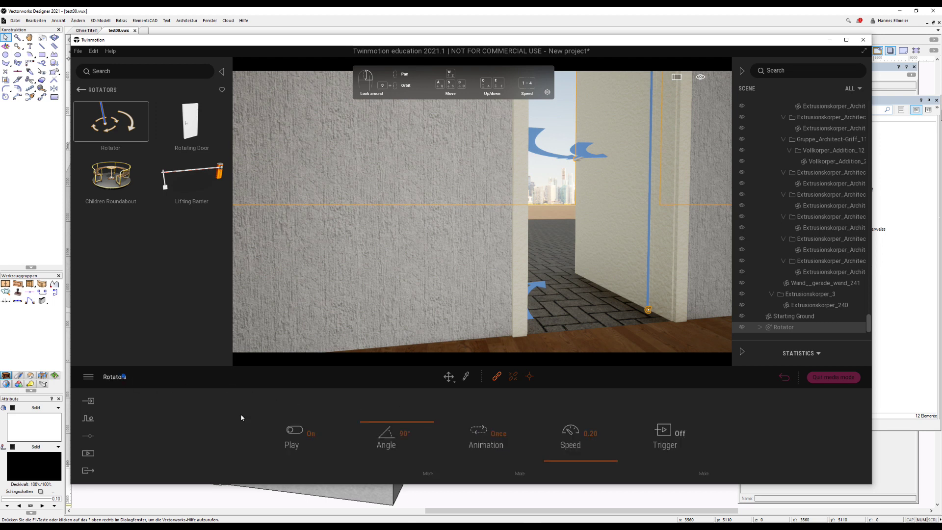
left_click(704, 474)
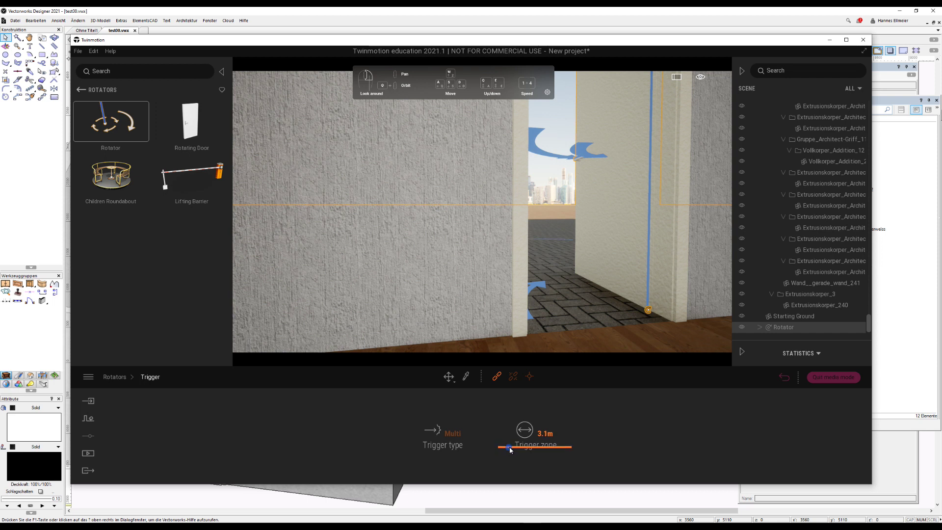
left_click_drag(510, 451, 528, 485)
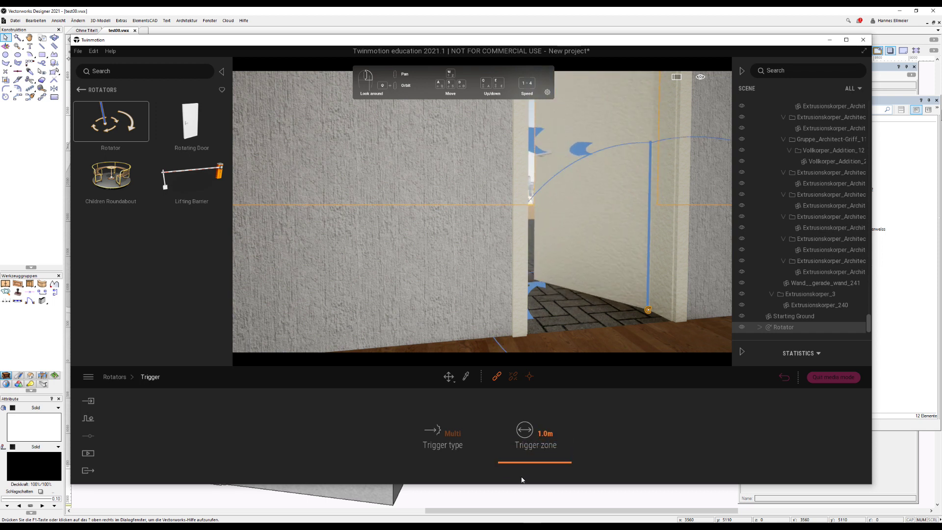
left_click_drag(521, 461, 521, 458)
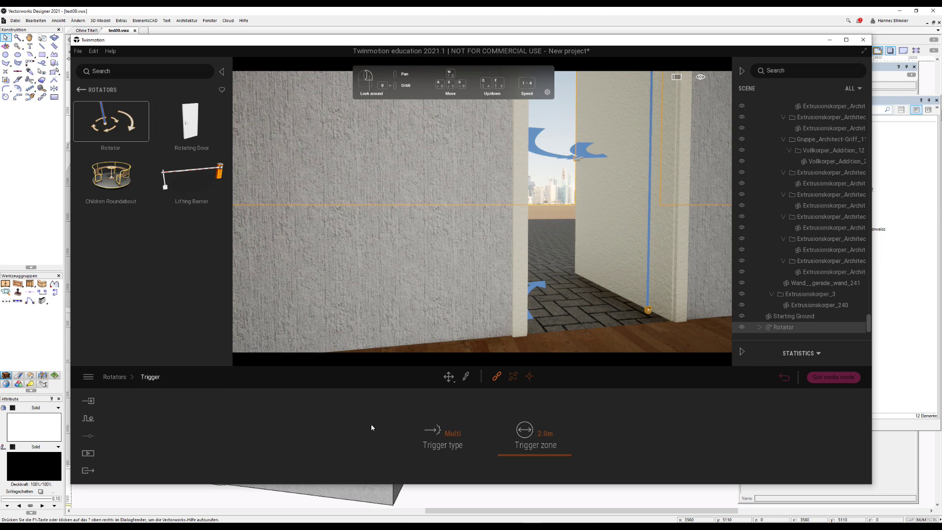
left_click_drag(590, 348, 587, 304)
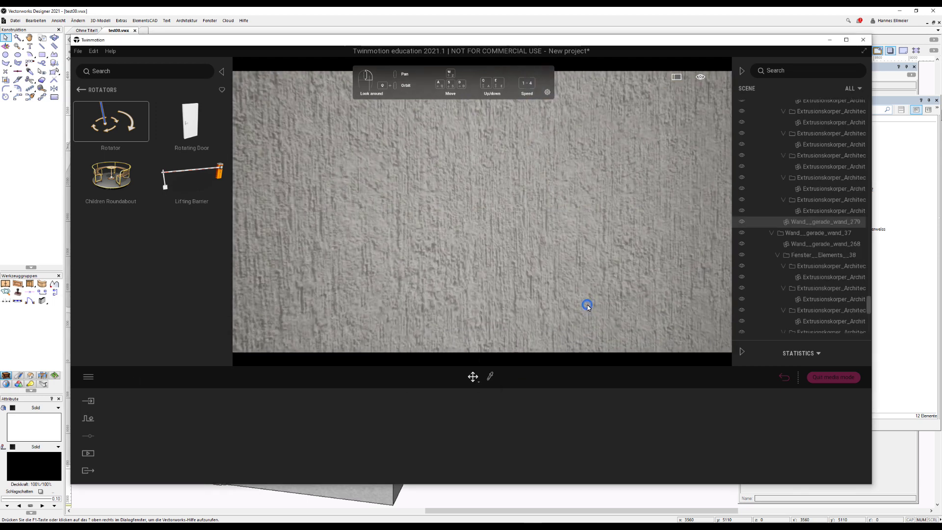
Step: From above the house, make the hidden front wall visible again and clear the selection
scroll(588, 307, "down", 5)
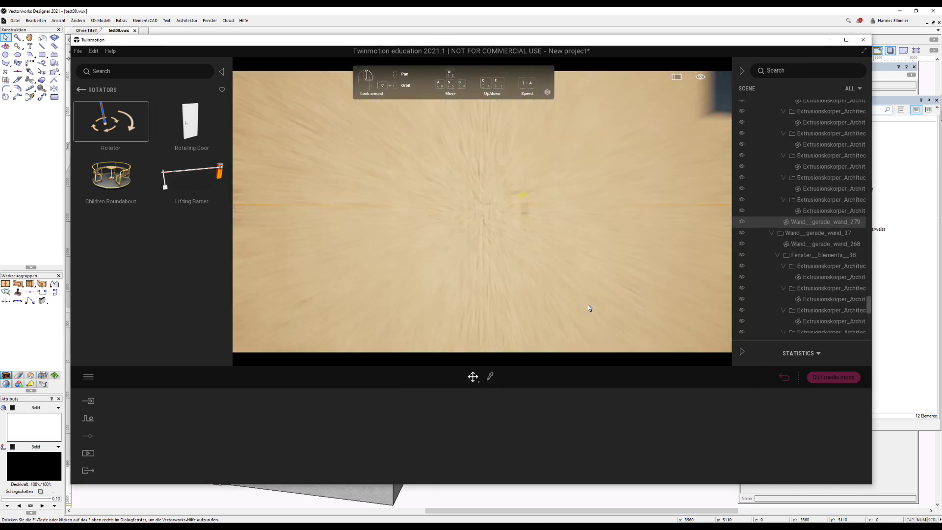
scroll(655, 251, "down", 3)
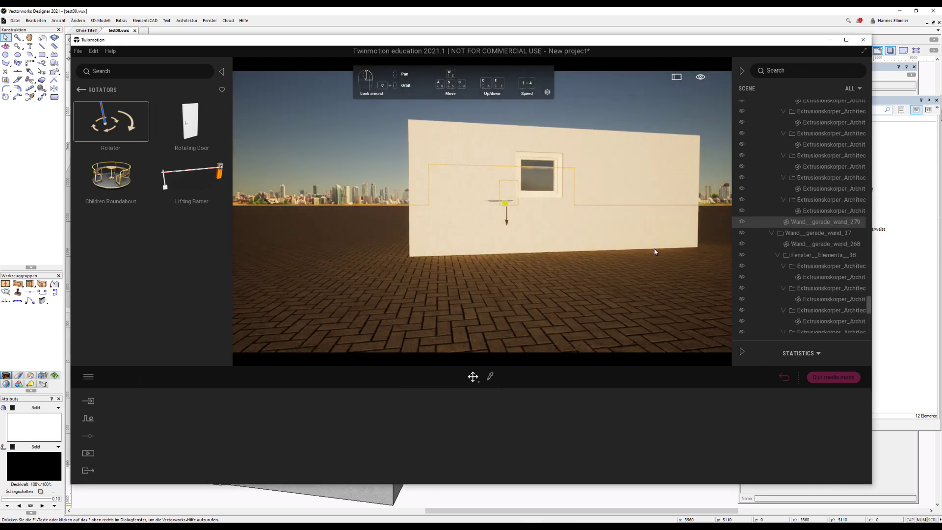
scroll(674, 252, "down", 2)
left_click_drag(675, 252, 675, 252, "shift")
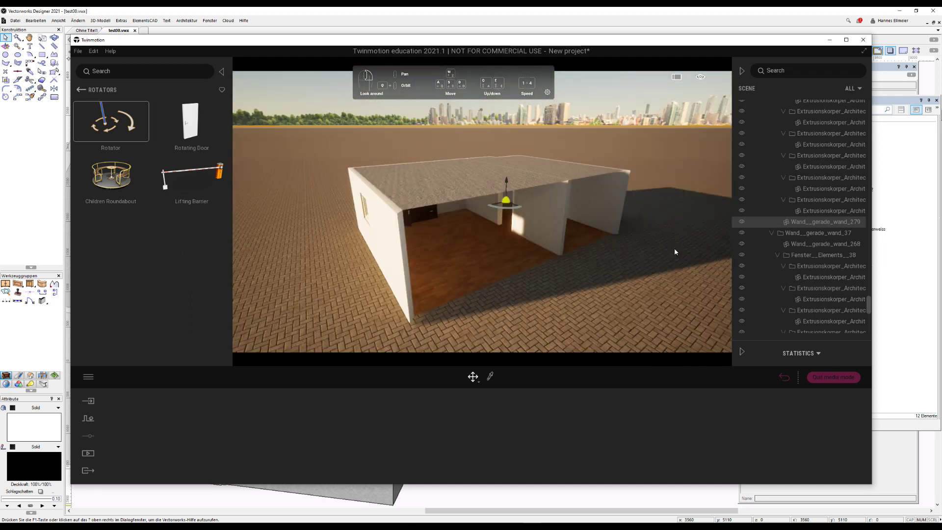
scroll(674, 251, "up", 3)
left_click(597, 207)
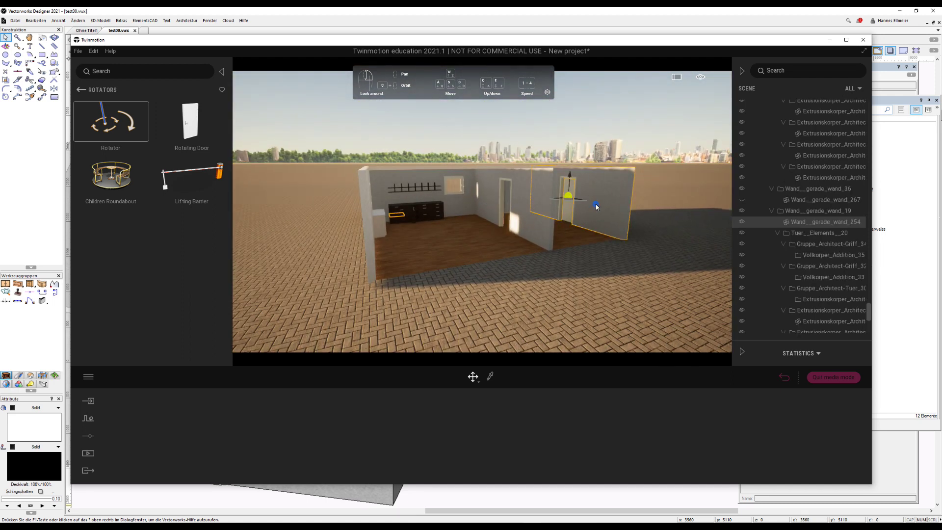
left_click(742, 201)
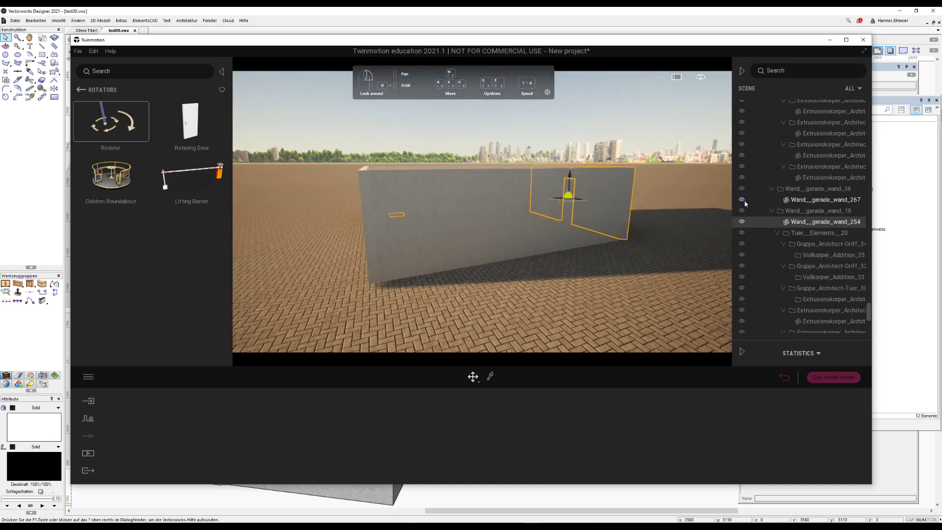
left_click(650, 202)
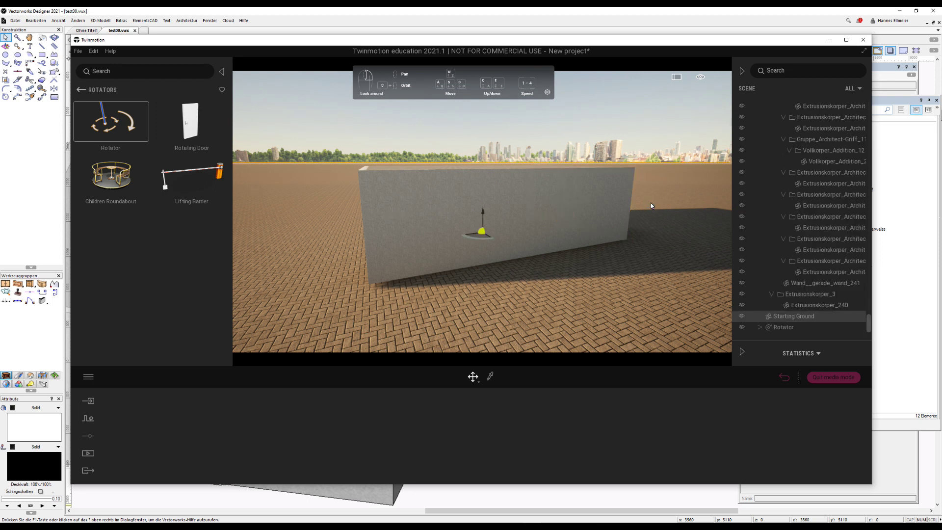
left_click(661, 279)
Step: Walk the view around outside until it faces the door wall at ground level
key("d")
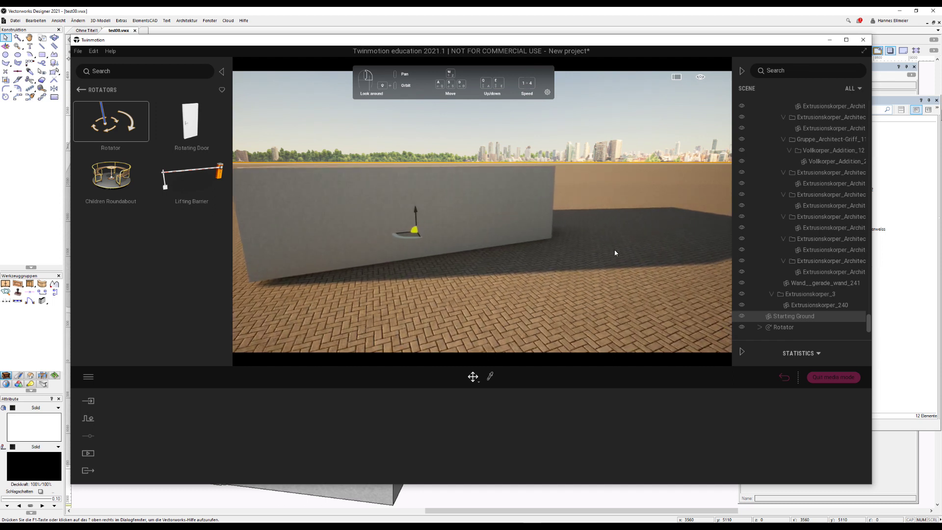
key("Right")
key("d")
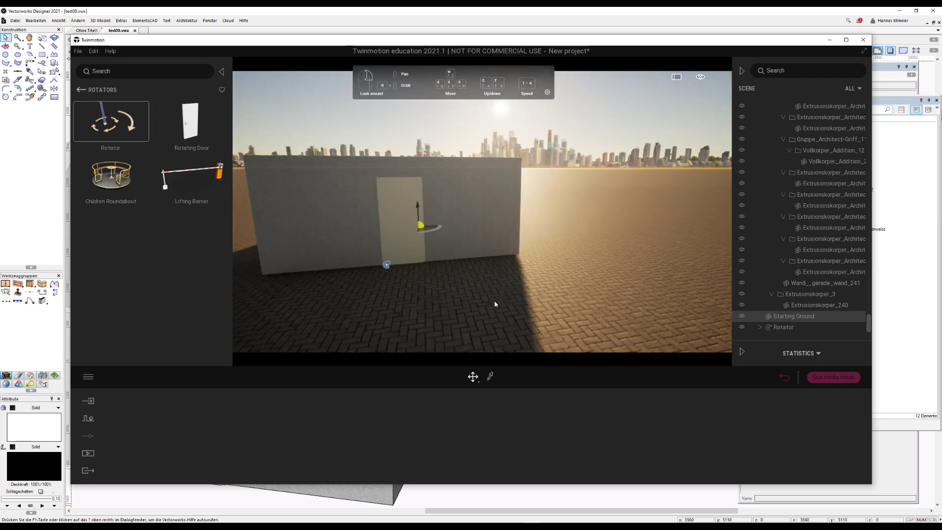
key("Left")
key("s")
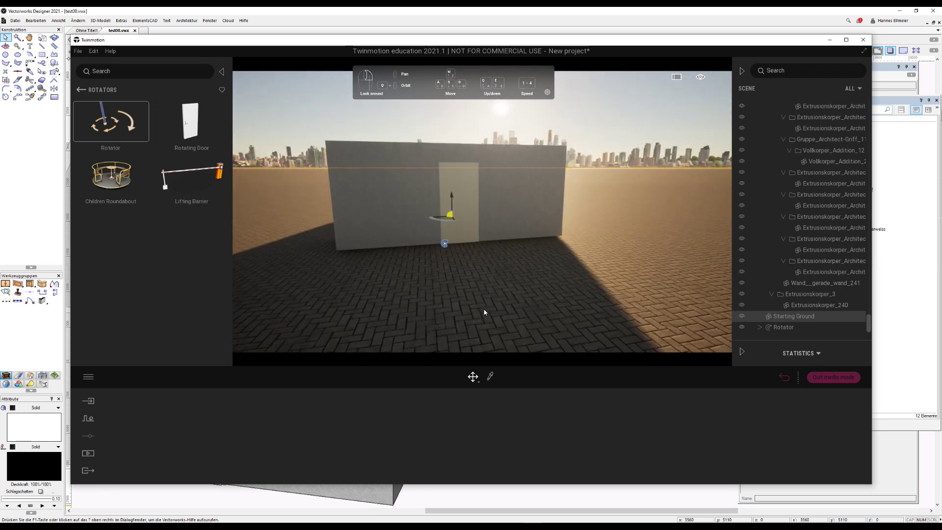
key("q")
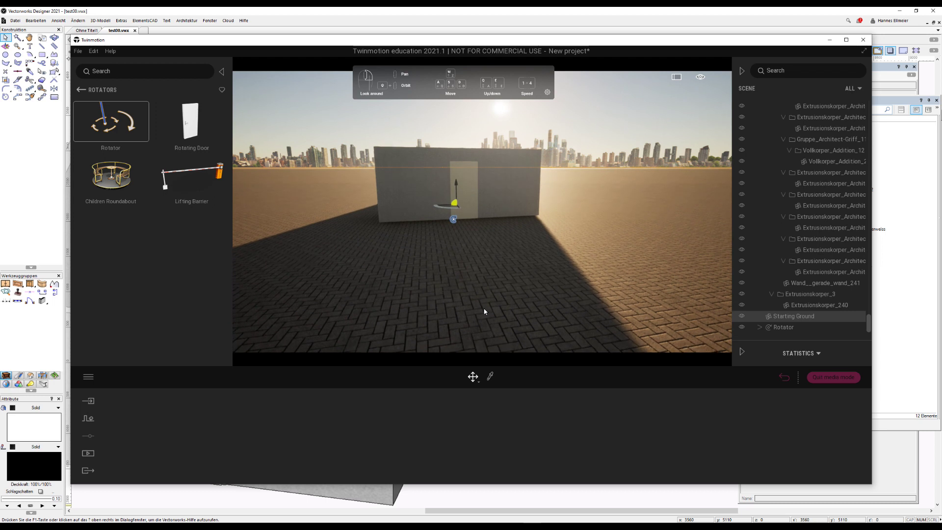
key("e")
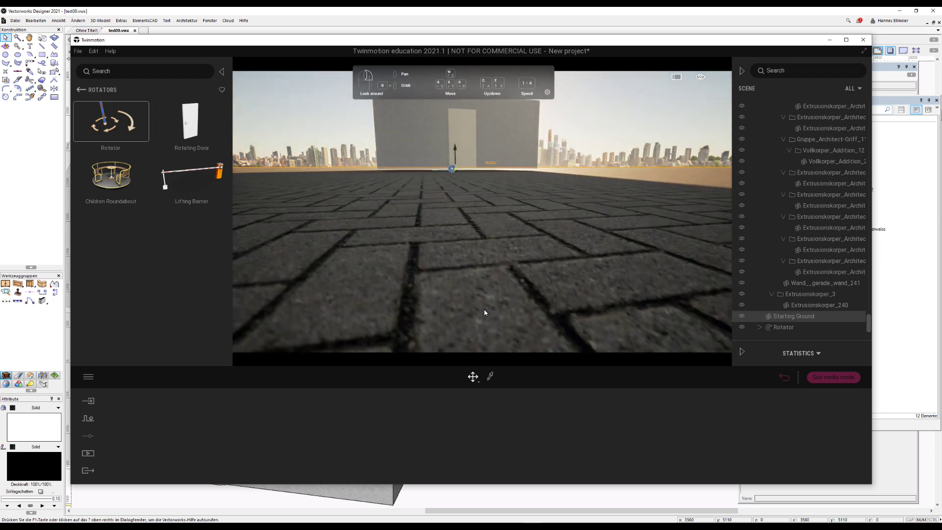
key("q")
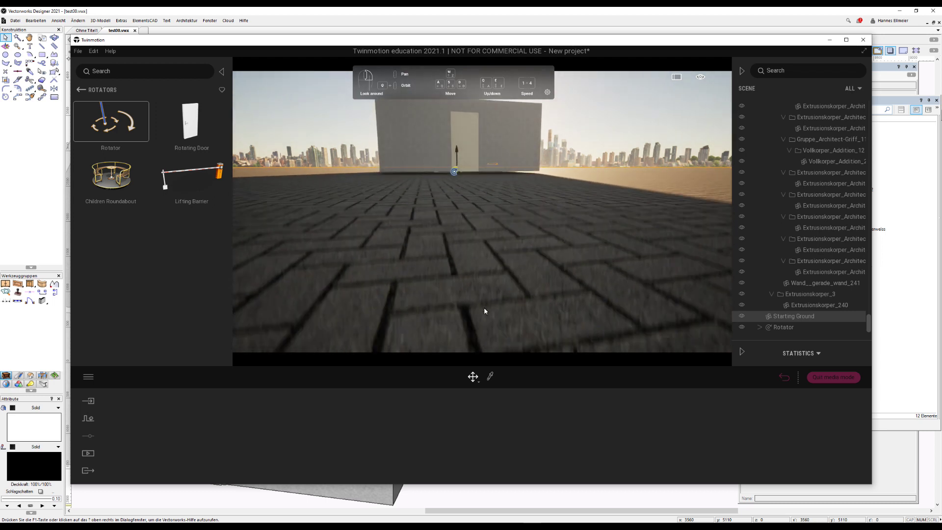
key("e")
key("e")
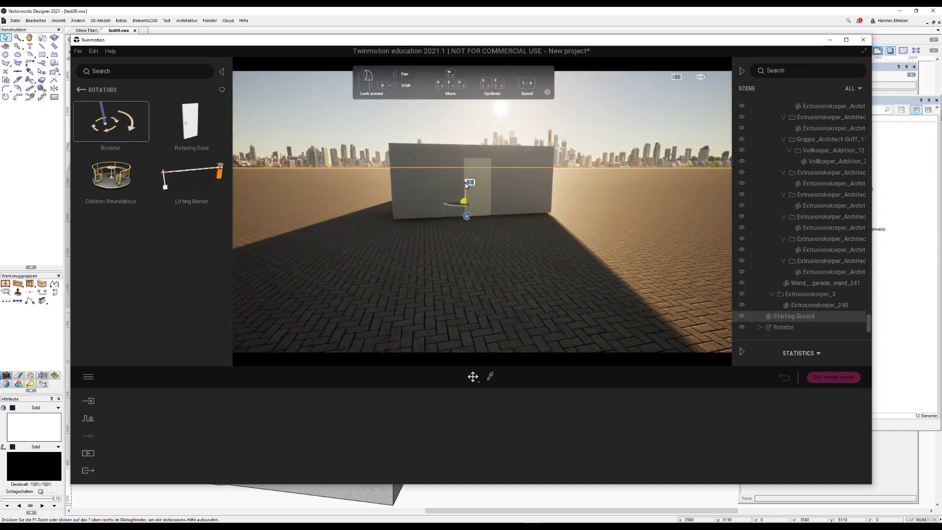
Step: Draw a two-point custom path across the paving, ending at the door wall
left_click(88, 418)
left_click(352, 437)
left_click(627, 436)
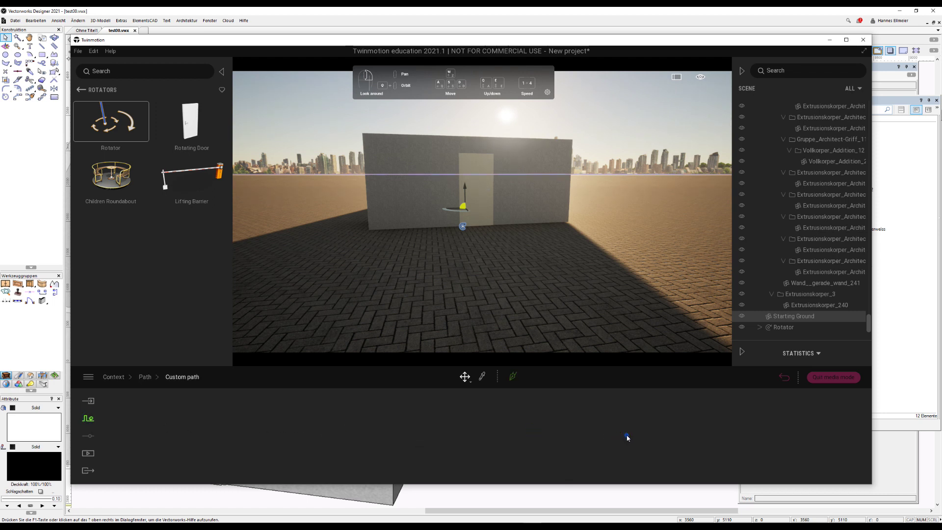
left_click(514, 378)
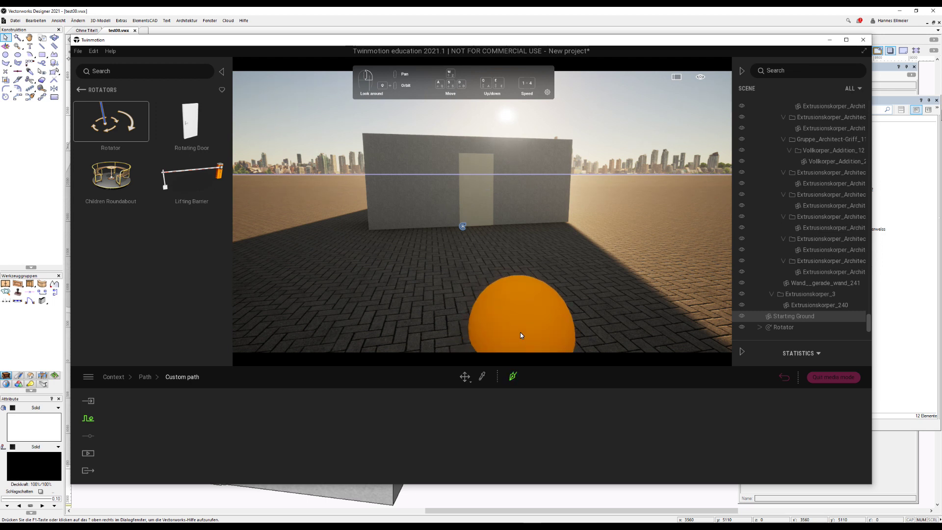
scroll(521, 332, "down", 3)
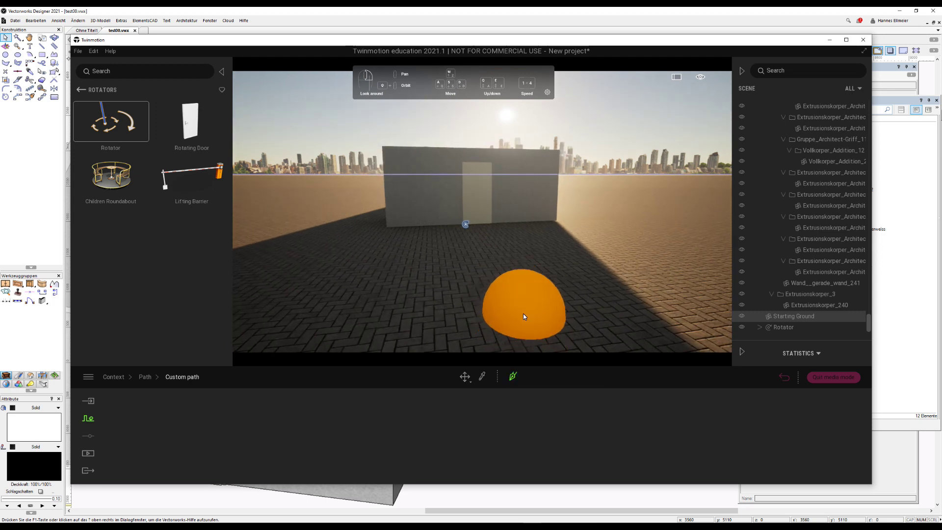
left_click(523, 314)
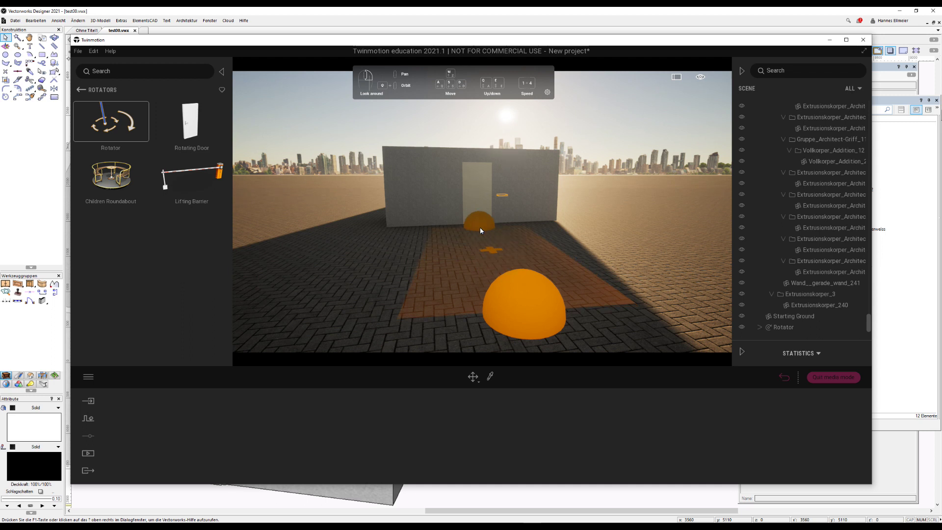
left_click(481, 230)
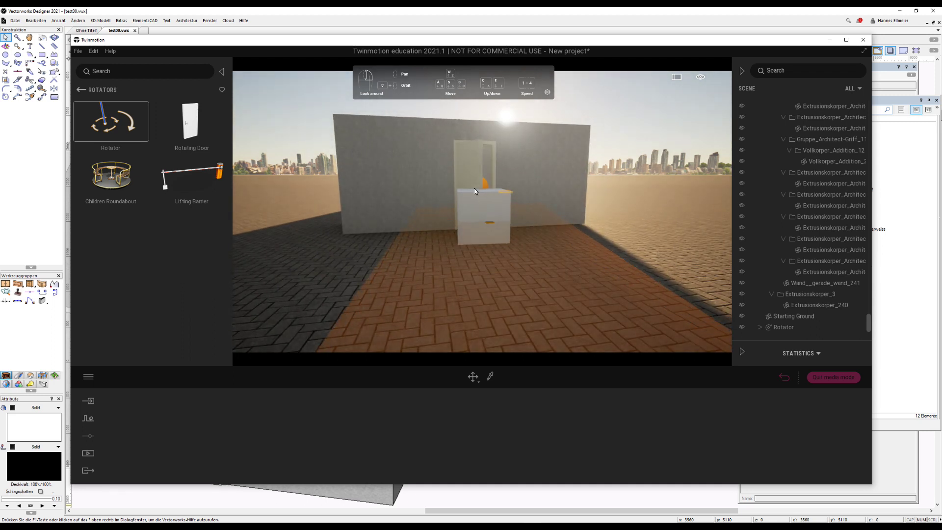
Step: Move the view into the kitchen and select the custom path carrying the white box
scroll(475, 190, "up", 3)
scroll(474, 187, "up", 5)
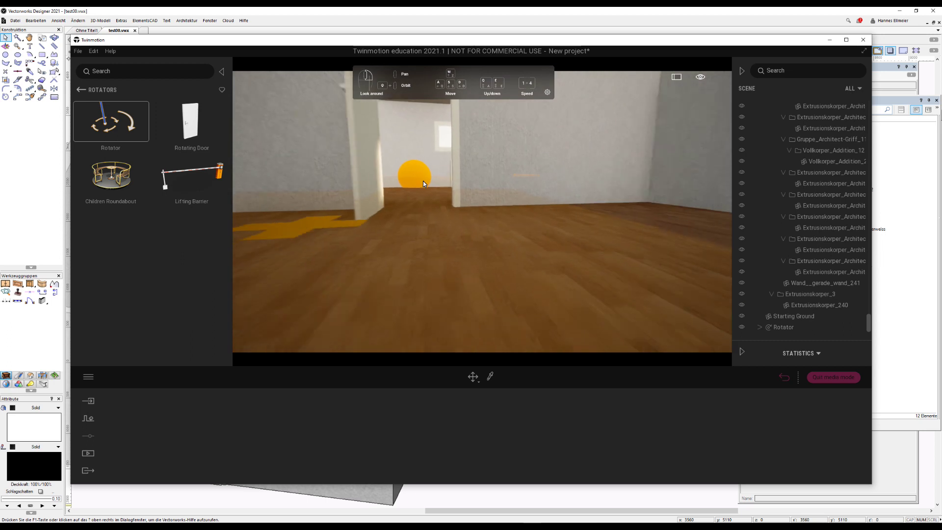
scroll(417, 231, "up", 5)
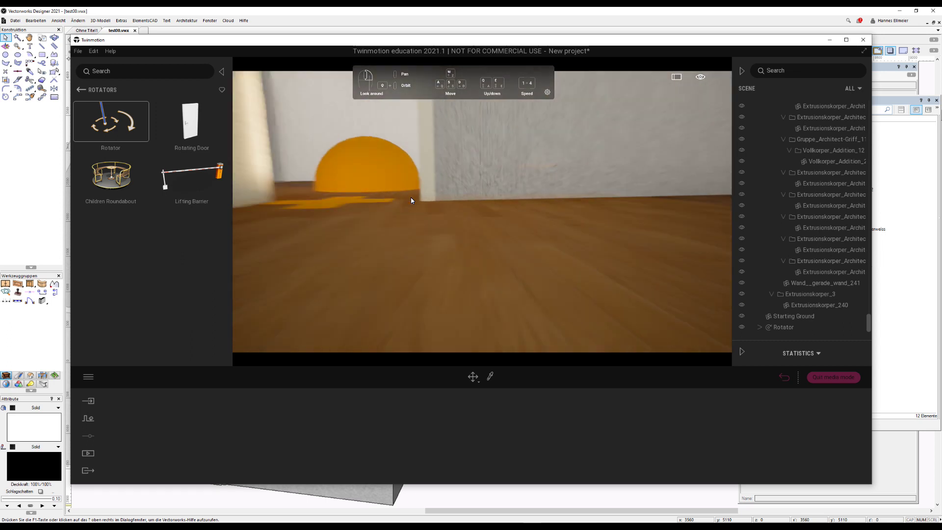
scroll(407, 197, "up", 5)
scroll(358, 197, "down", 6)
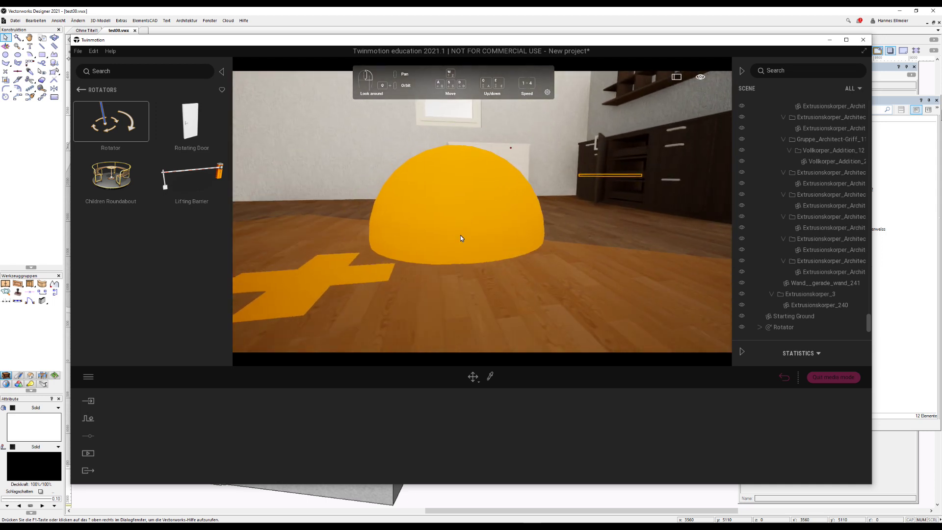
key("s")
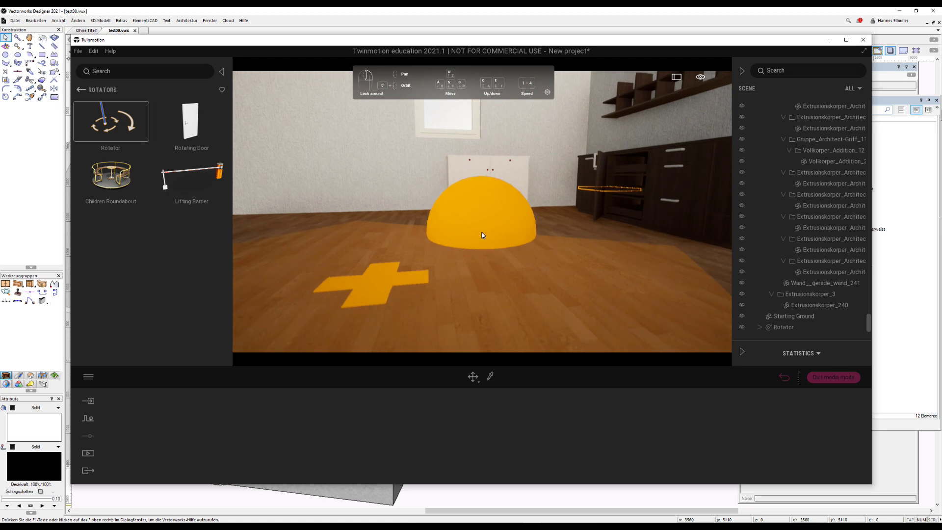
key("s")
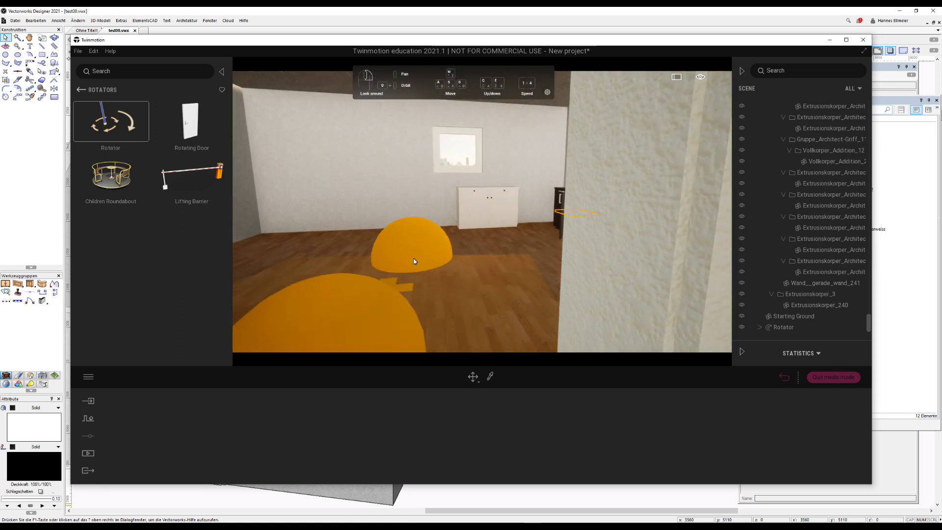
left_click(413, 258)
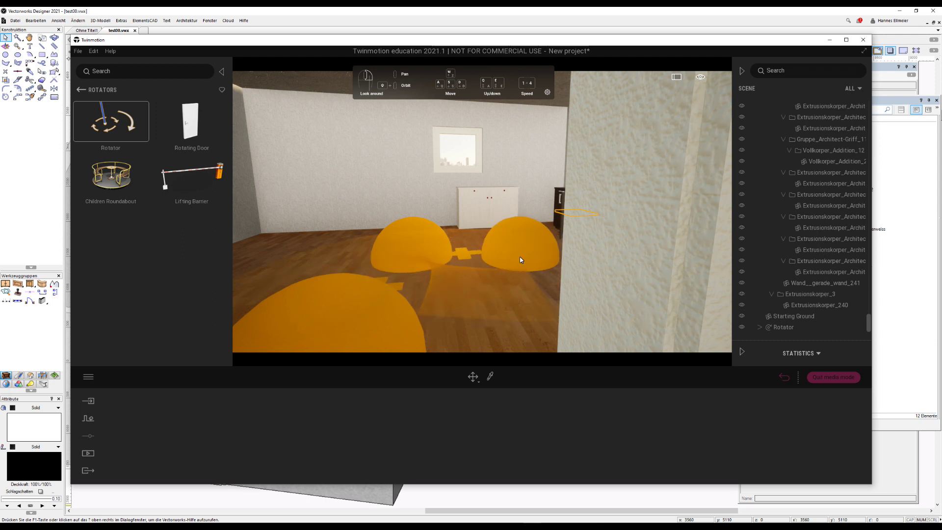
key("w")
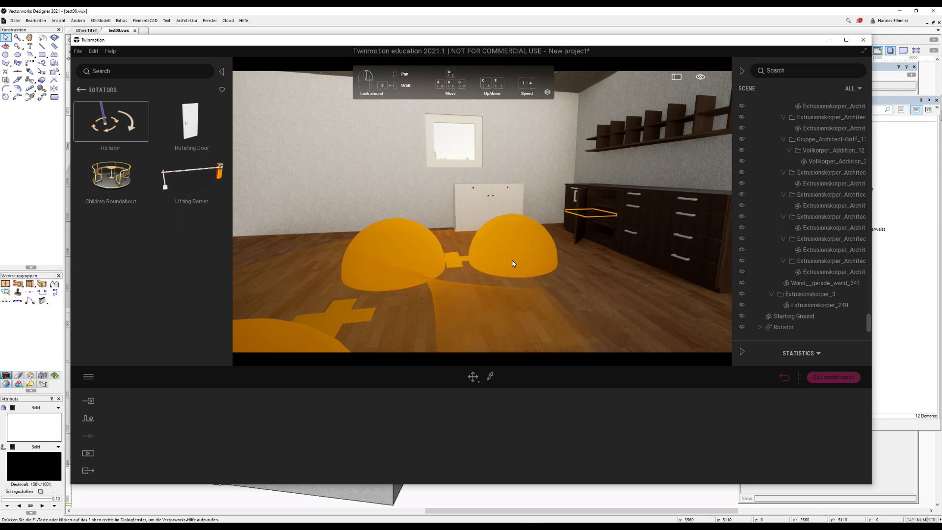
left_click(512, 262)
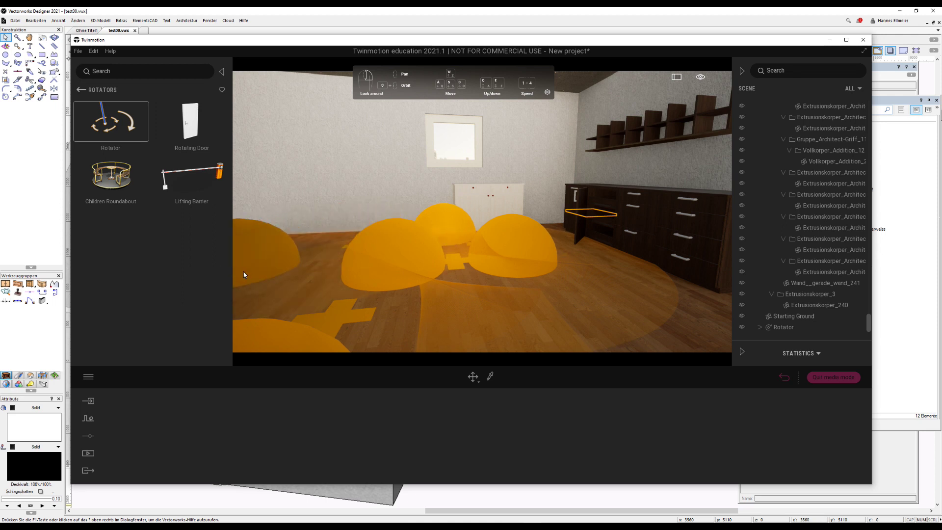
key("Left")
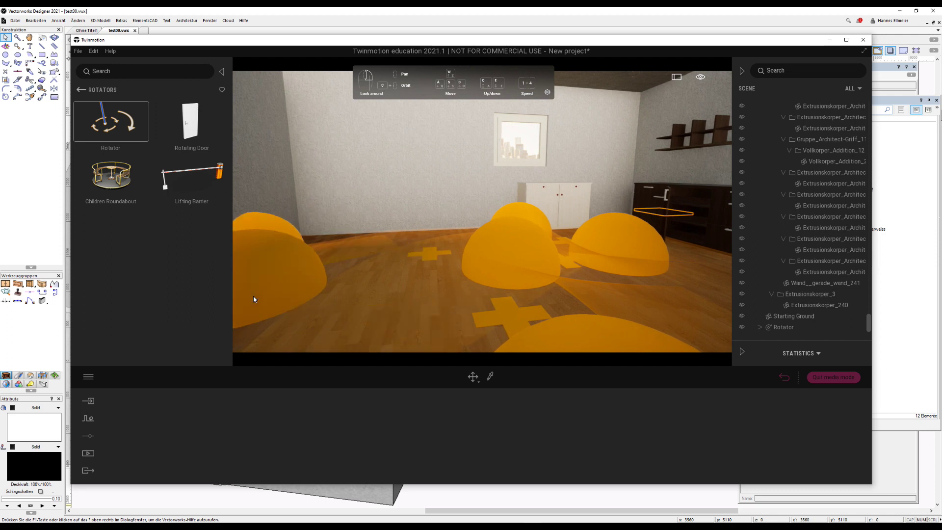
left_click(254, 296)
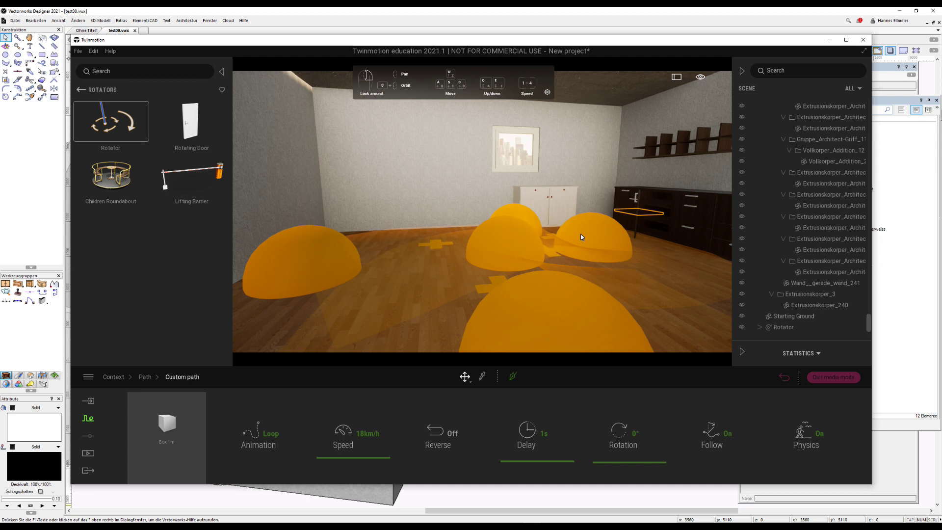
Step: Drag an animated woman from Characters > Animated humans onto the path and lower speed to 6 km/h
left_click(78, 93)
left_click(77, 91)
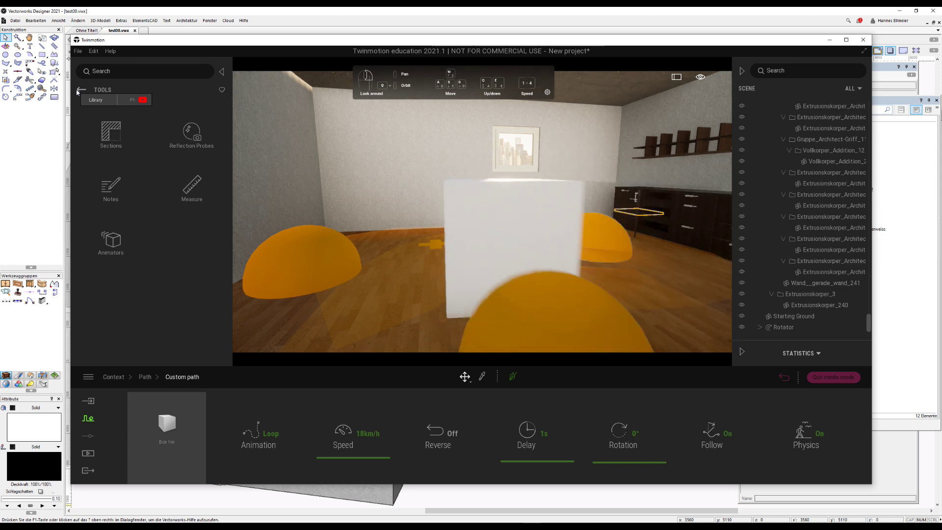
left_click(78, 91)
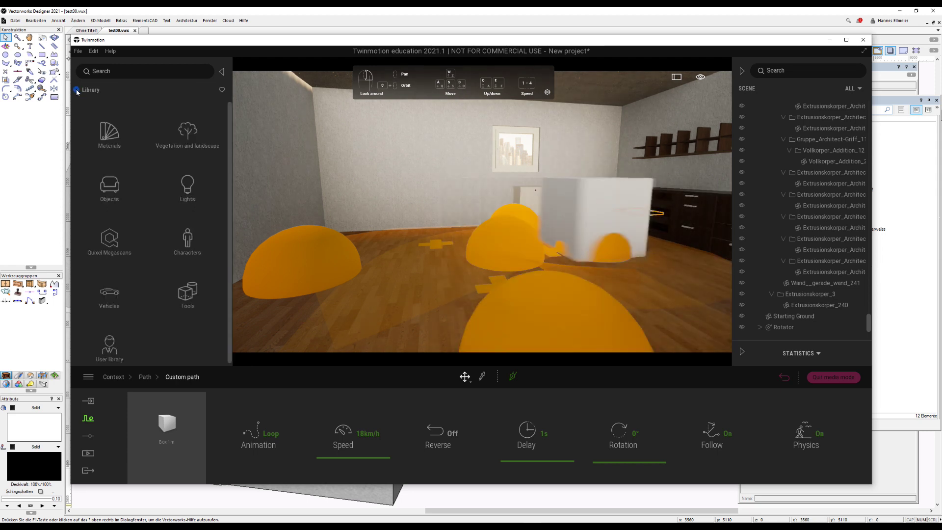
left_click(190, 241)
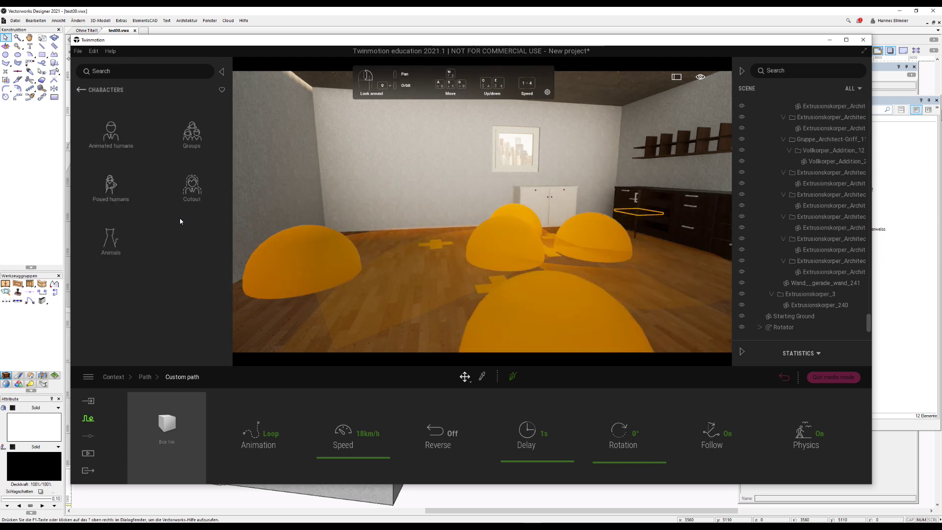
left_click(111, 143)
mouse_move(187, 122)
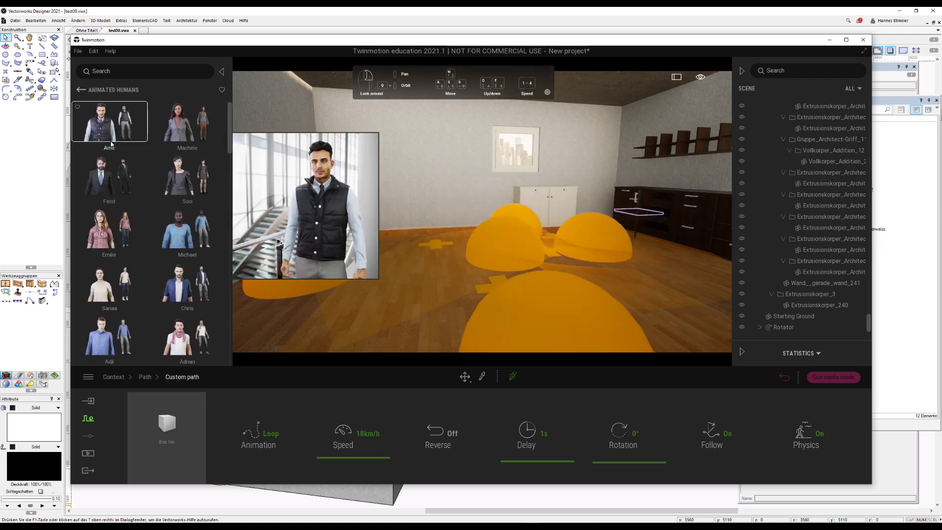
mouse_move(169, 129)
left_mouse_down()
mouse_move(181, 382)
mouse_move(169, 423)
left_mouse_up()
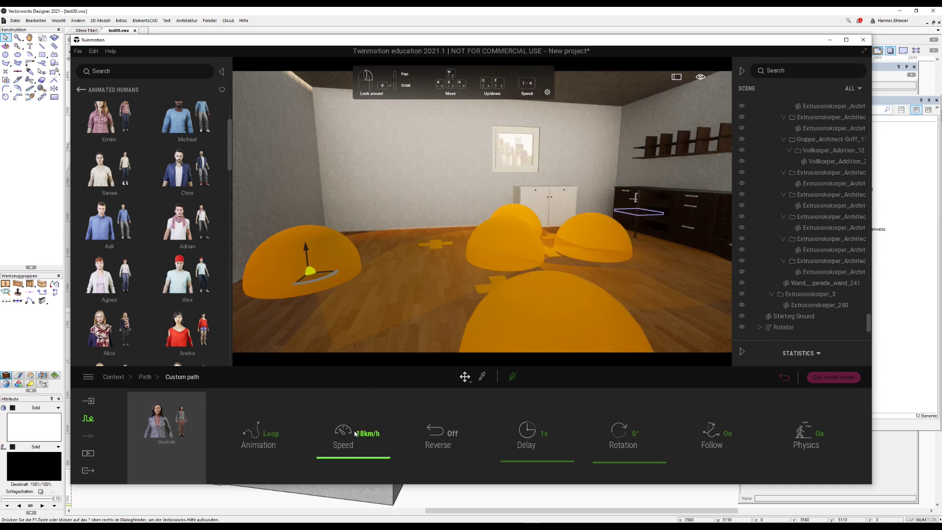
left_click_drag(325, 458, 326, 459)
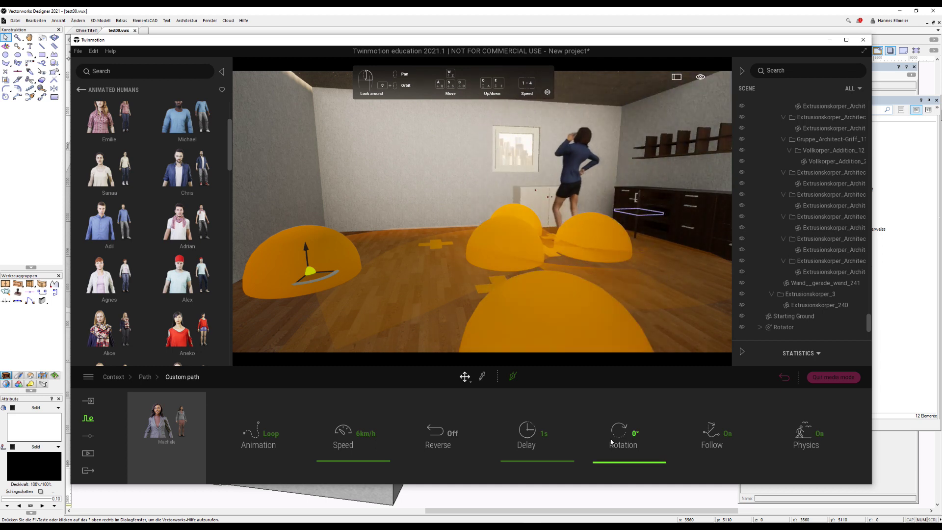
Step: Set the woman's pose to Walking with the Walking 2 animation
left_click(168, 429)
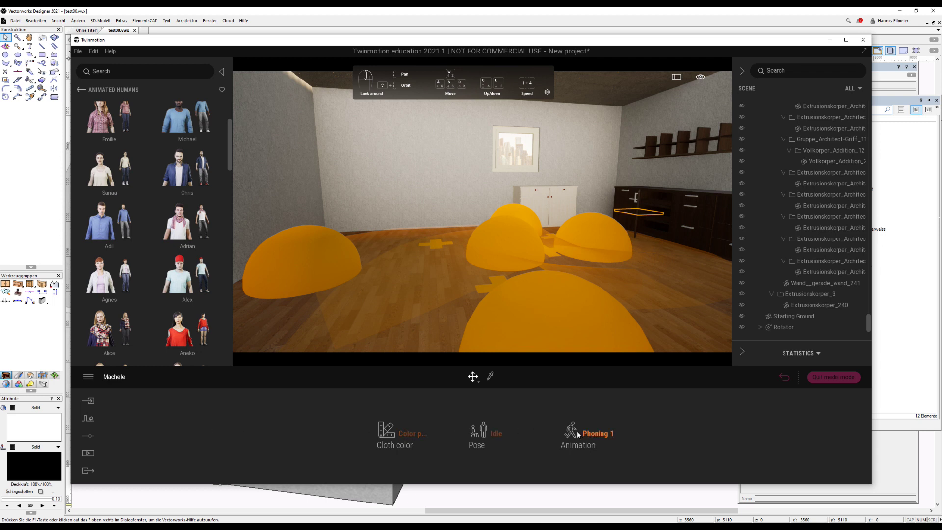
left_click(478, 434)
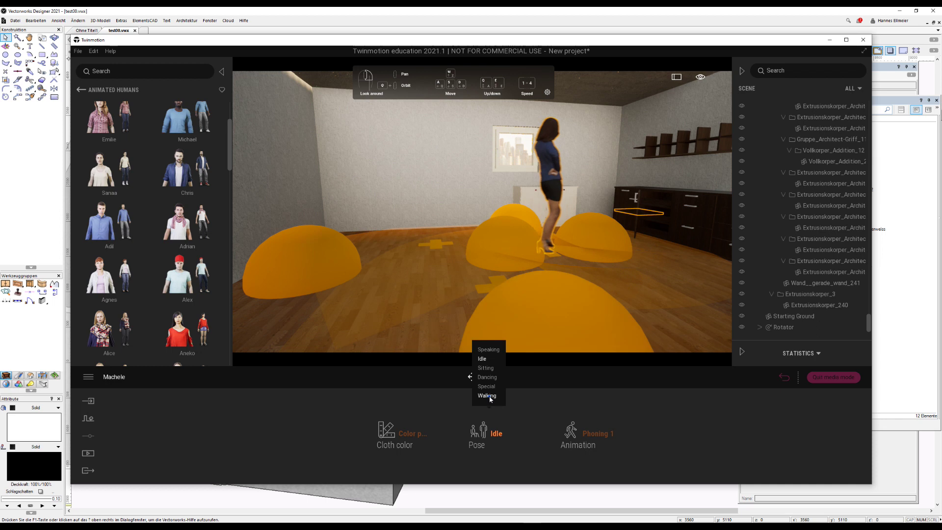
left_click(489, 396)
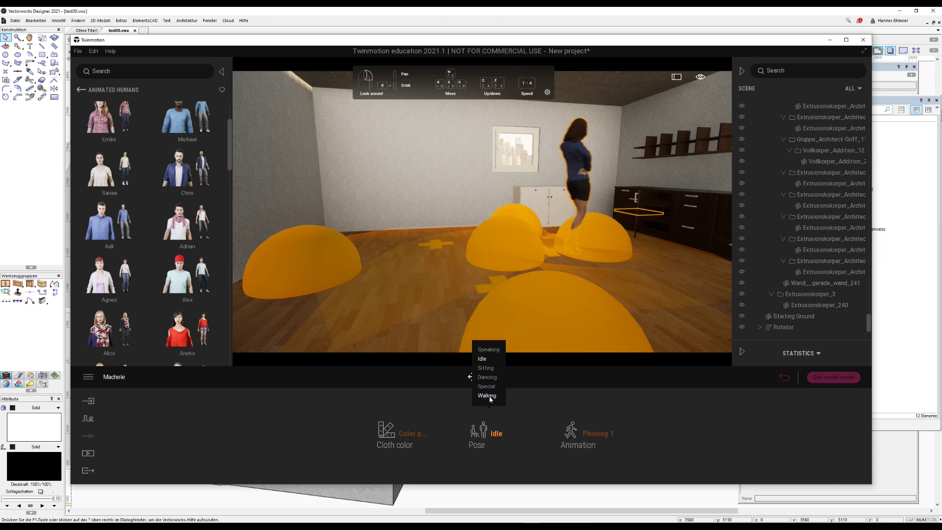
left_click(488, 396)
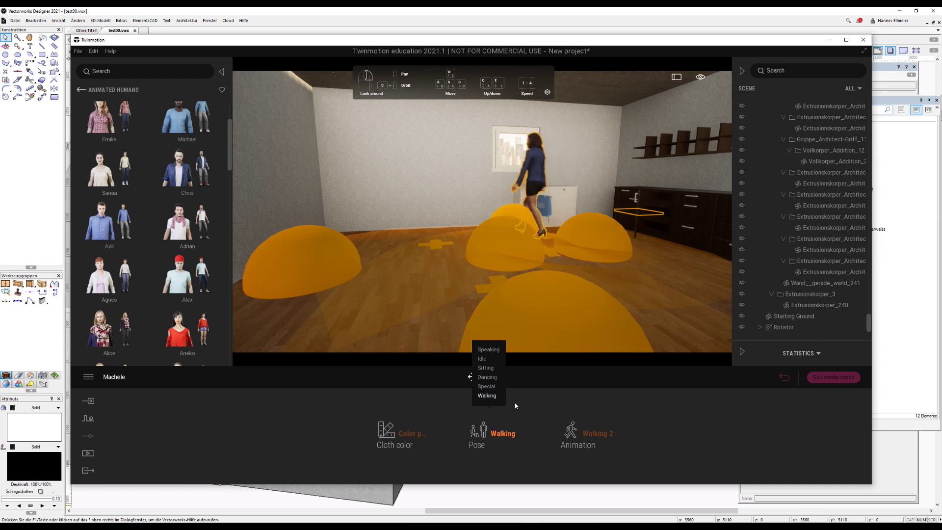
left_click(583, 434)
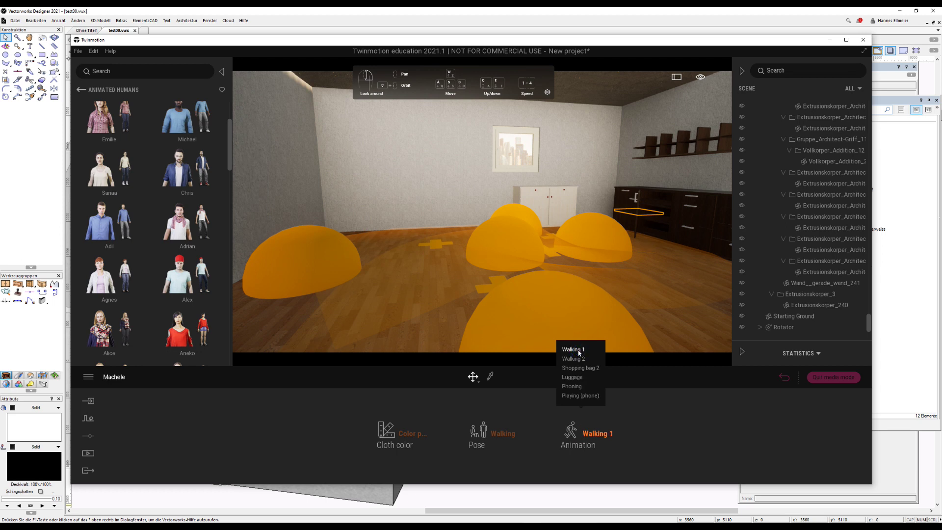
left_click(573, 359)
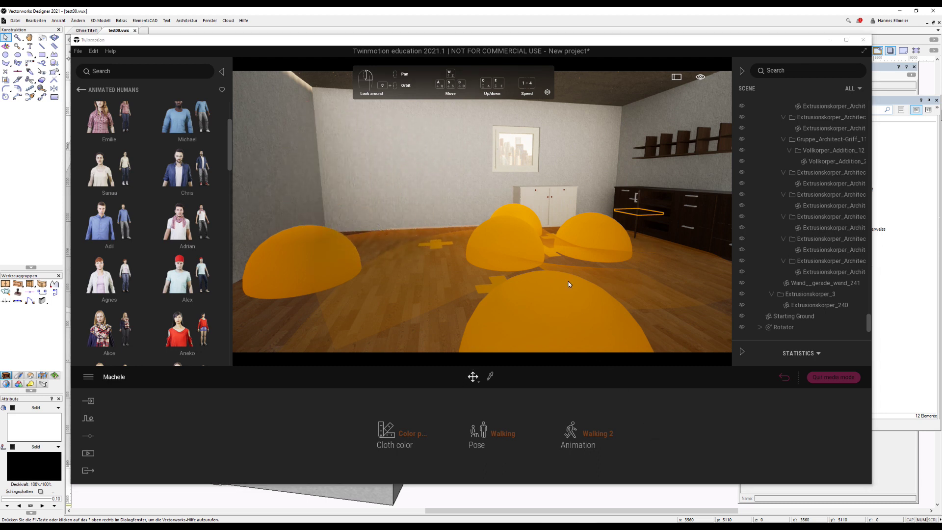
Step: Add a new custom path point on the kitchen floor
left_click(545, 307)
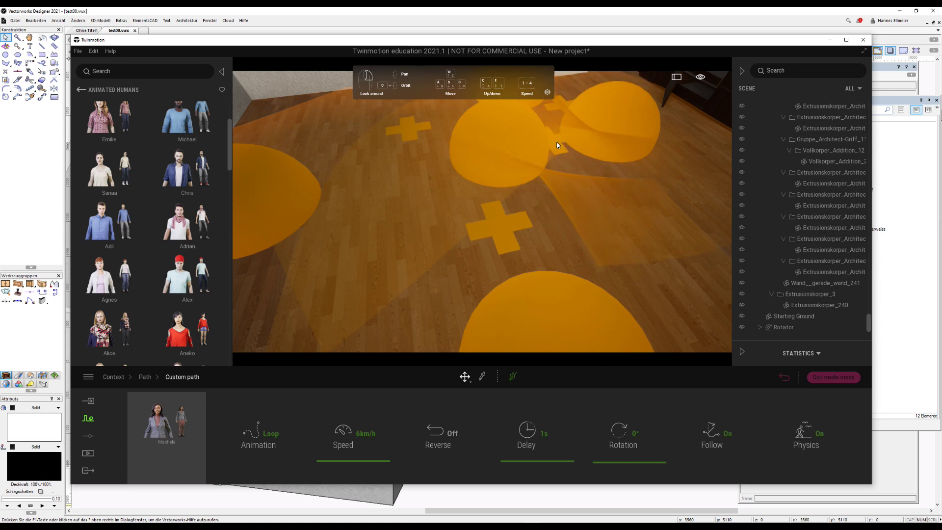
scroll(560, 145, "down", 3)
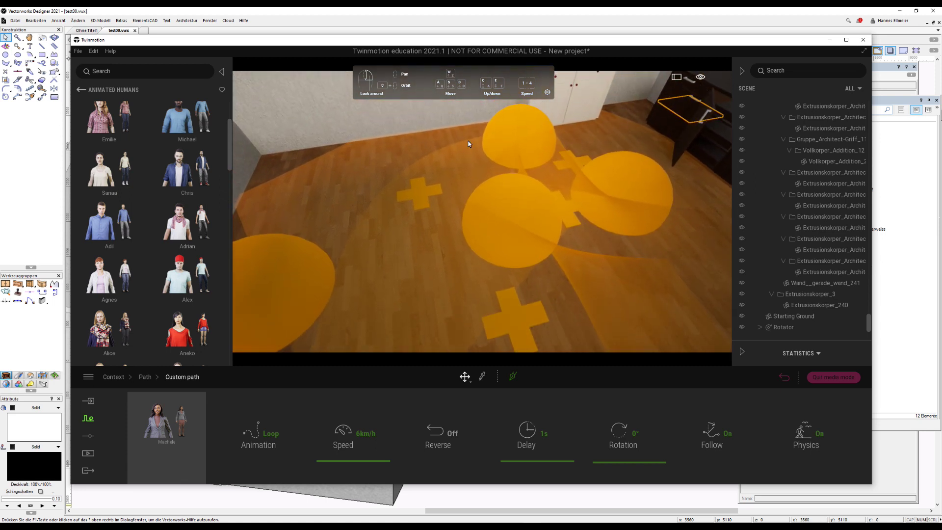
left_click(424, 195)
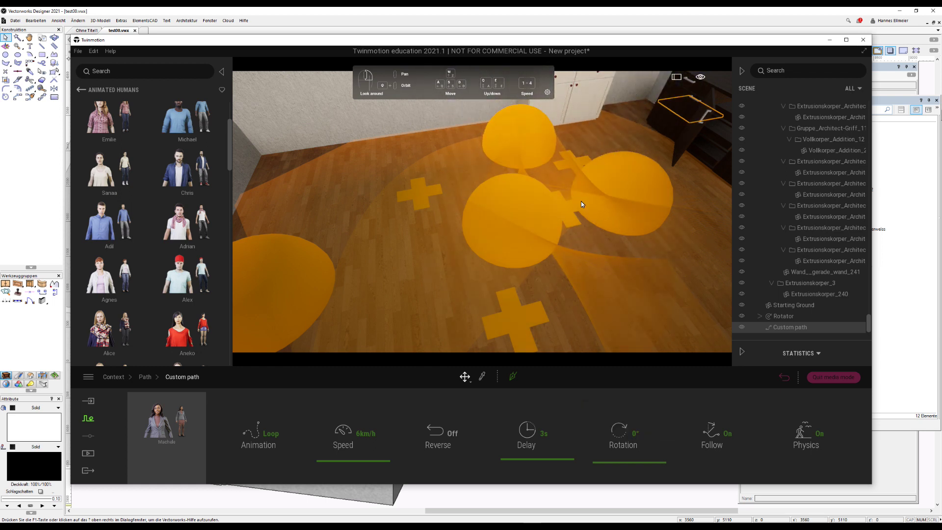
Step: Hide the sand ground slab Extrusionskorper_432 to reveal the furnished, lit room interior
scroll(578, 206, "up", 5)
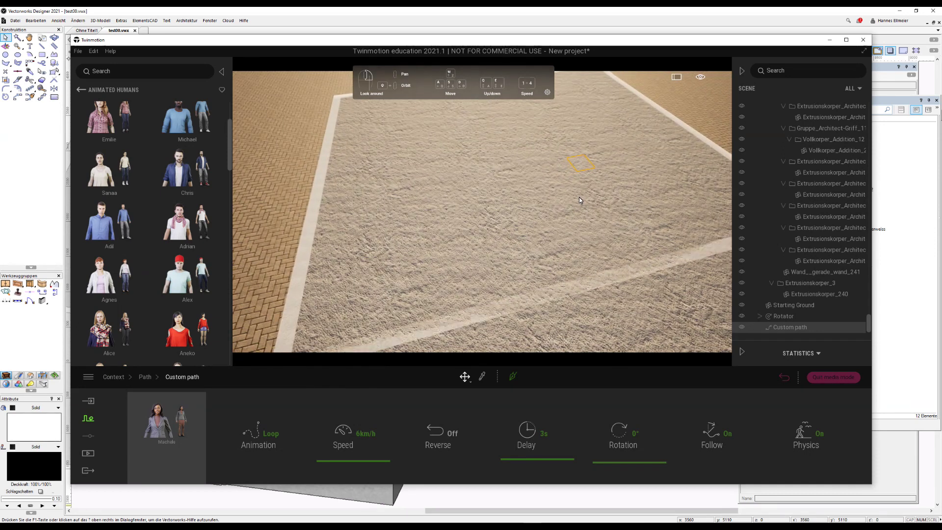
scroll(584, 198, "down", 3)
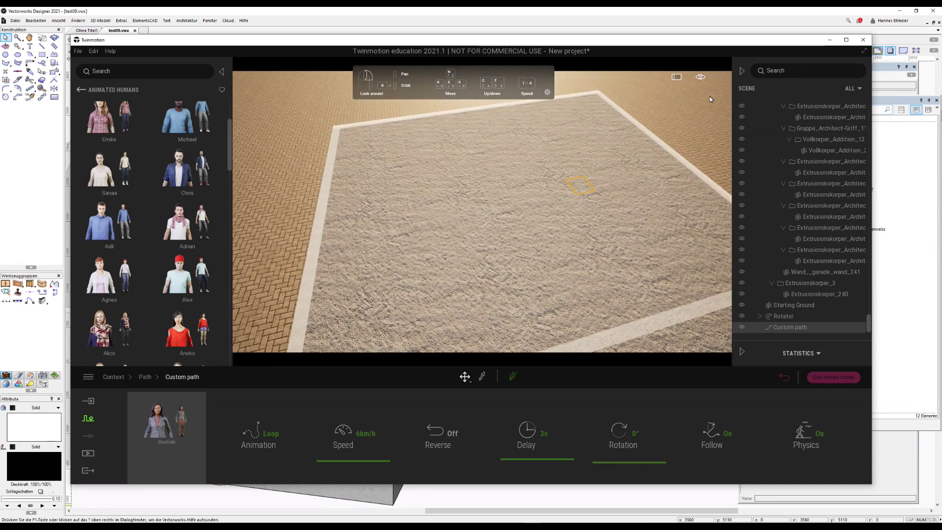
left_click(603, 145)
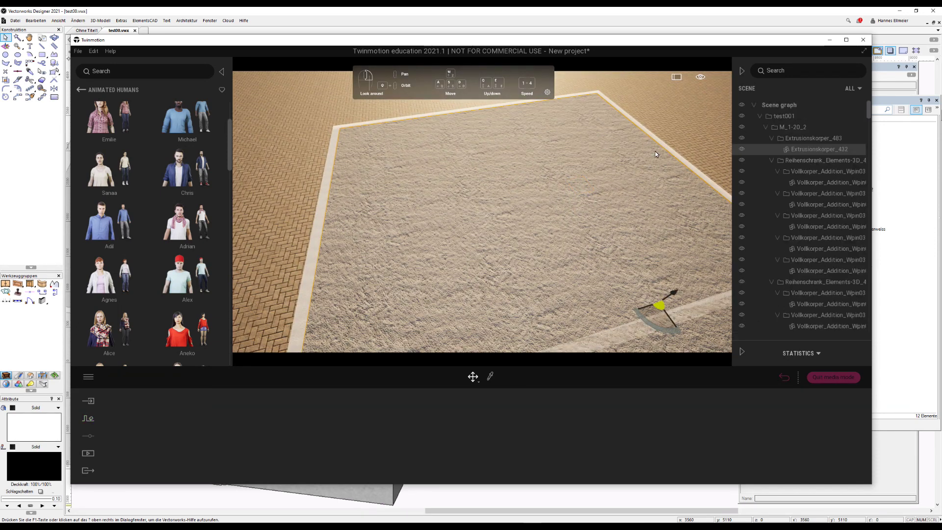
left_click(742, 150)
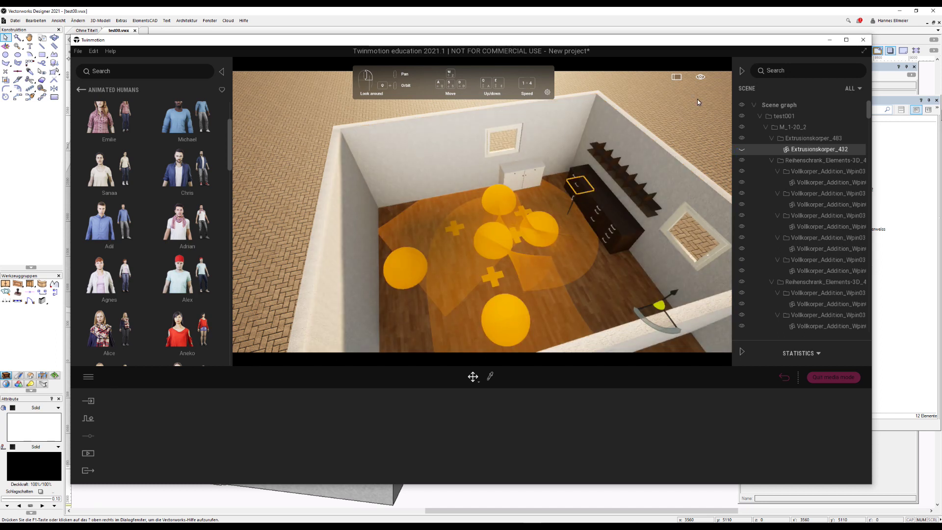
left_click(701, 77)
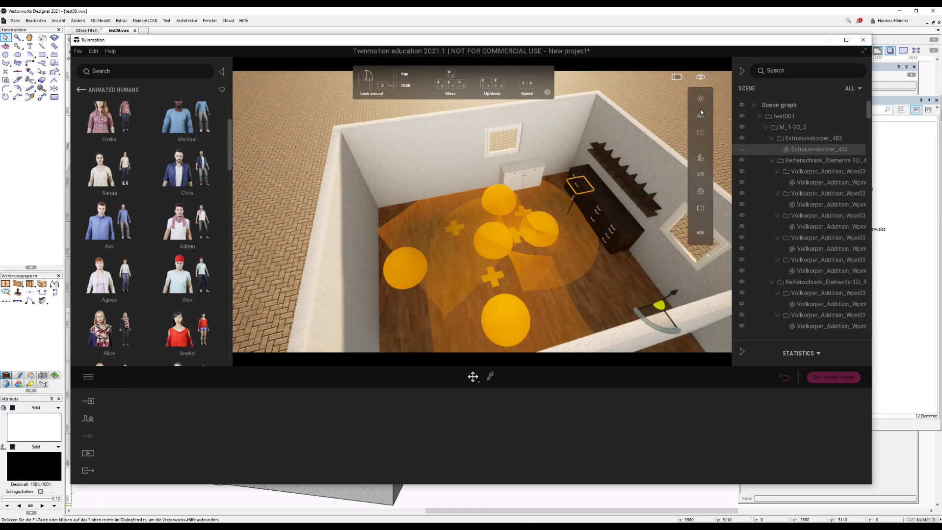
left_click(701, 193)
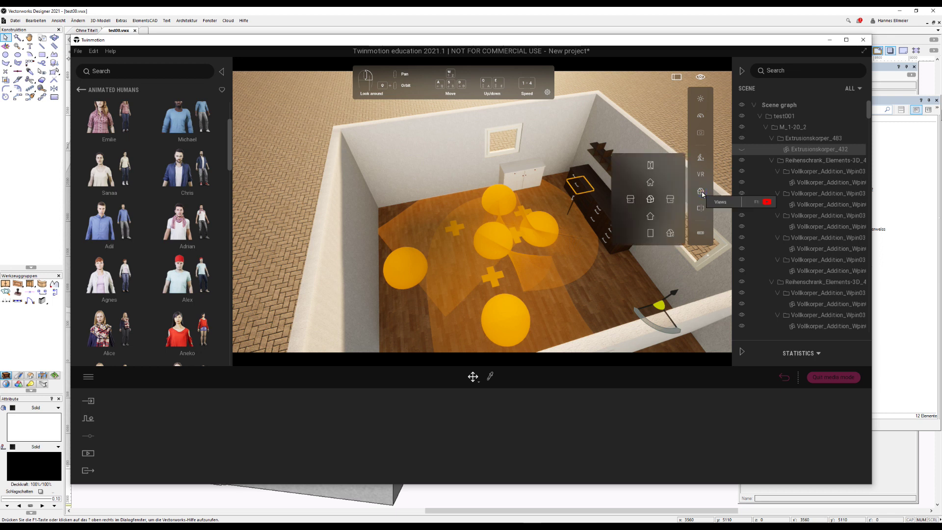
Step: Switch to the Top view and zoom in onto the room
left_click(651, 166)
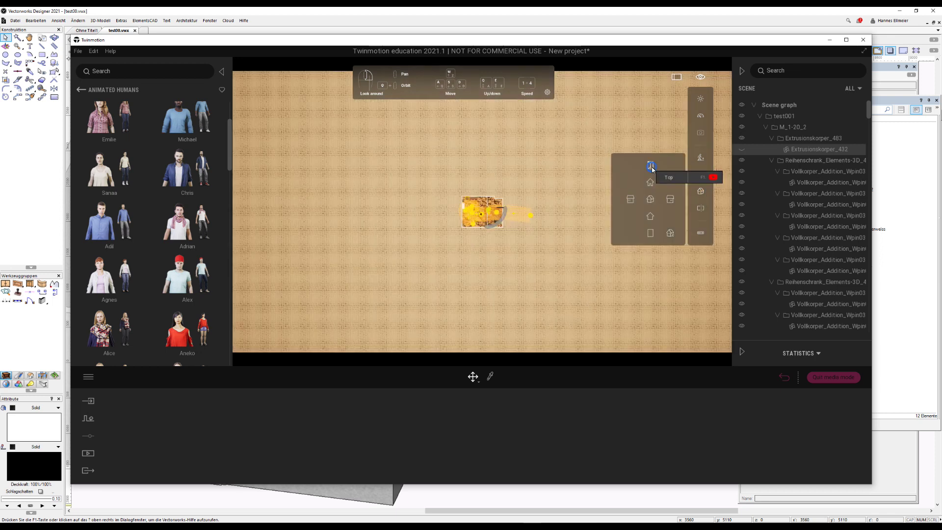
scroll(461, 231, "up", 2)
scroll(471, 216, "up", 2)
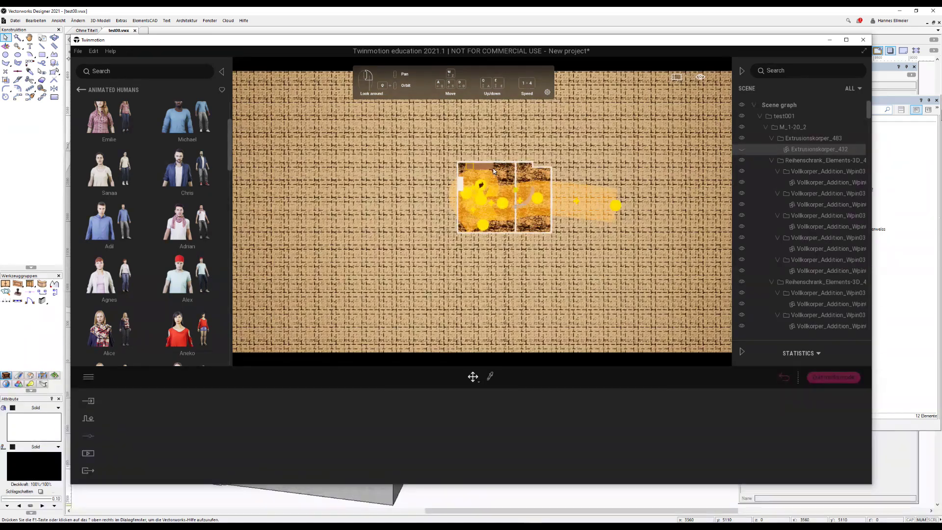
scroll(479, 205, "up", 2)
scroll(479, 205, "up", 2)
scroll(461, 221, "up", 2)
scroll(470, 201, "up", 2)
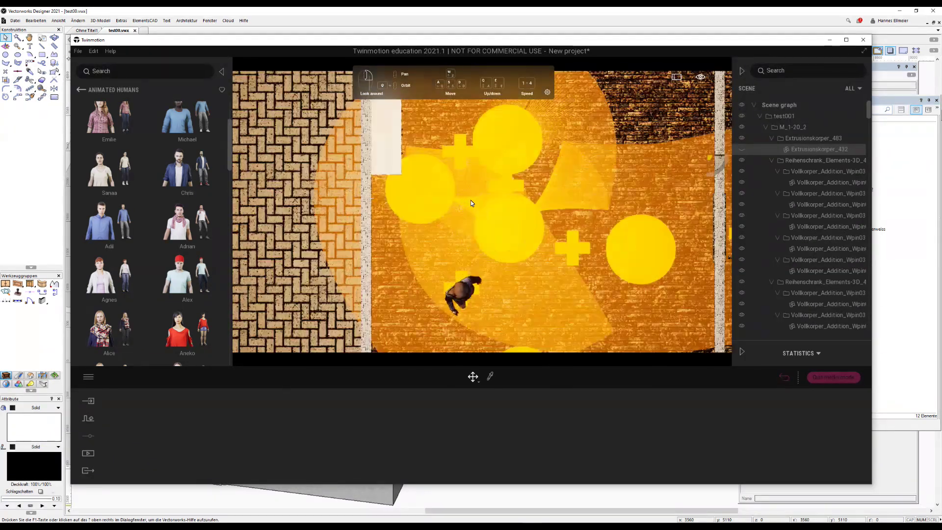
Step: Select the walking person's custom path to show its settings
double_click(470, 200)
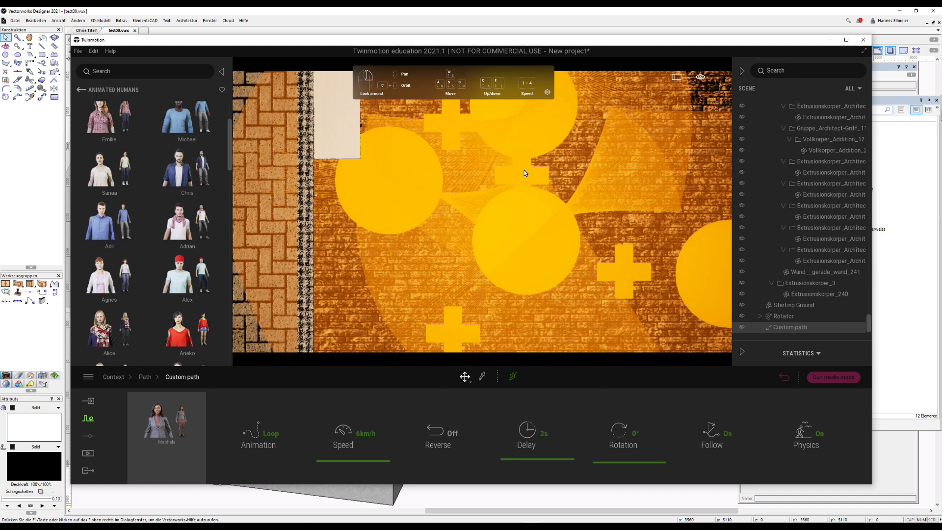
left_click_drag(450, 113, 447, 114)
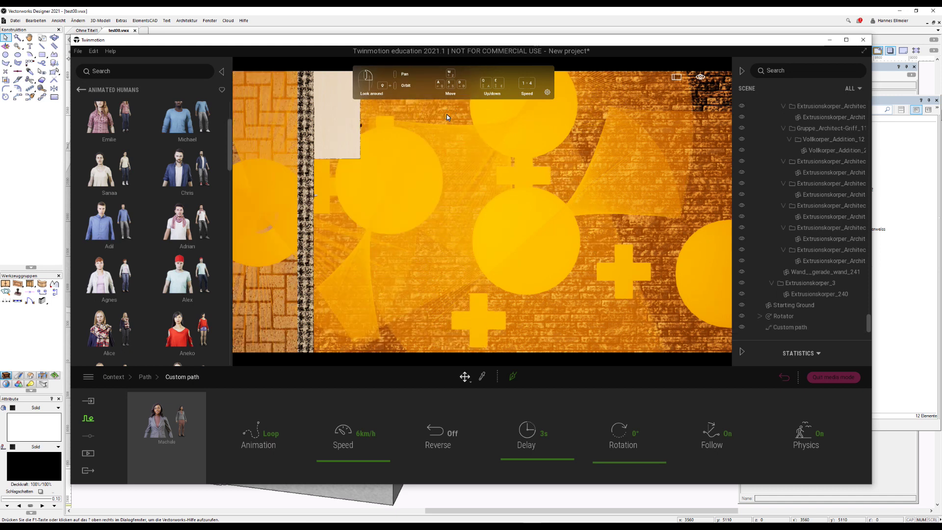
scroll(526, 256, "down", 2)
scroll(526, 256, "down", 2)
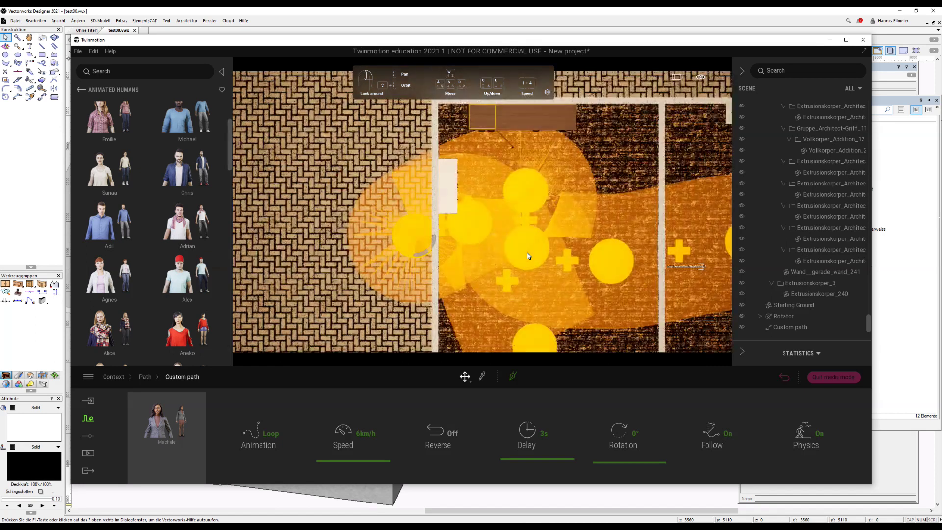
scroll(528, 255, "down", 2)
scroll(528, 256, "up", 2)
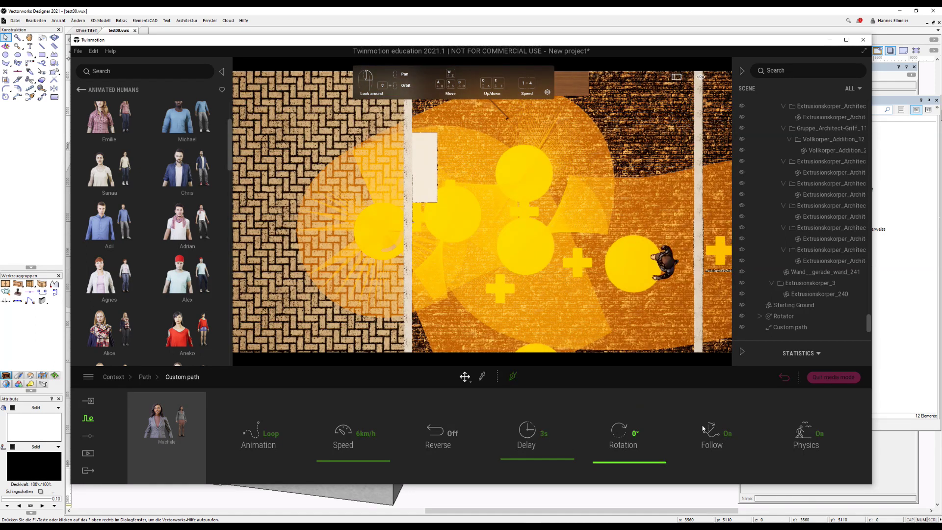
Step: Set the interface language to Deutsch in Preferences > Appearance
left_click(78, 51)
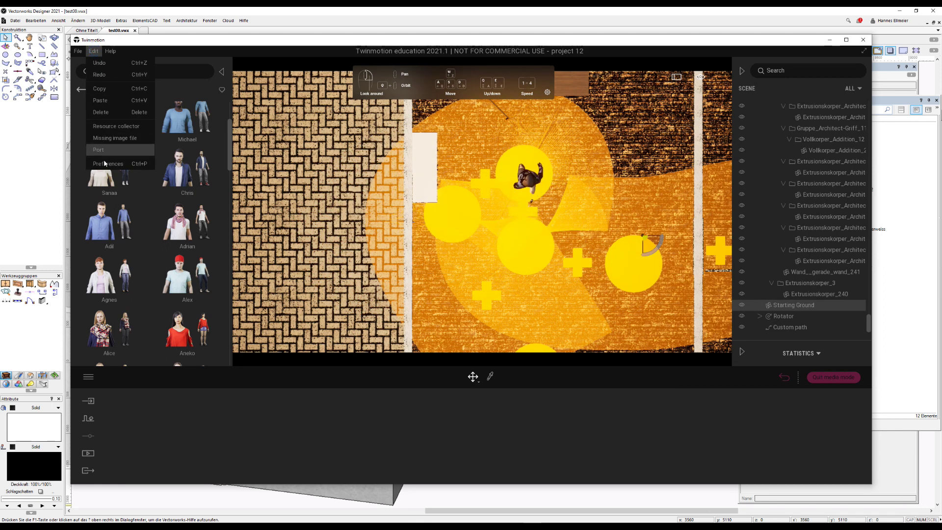
left_click(143, 164)
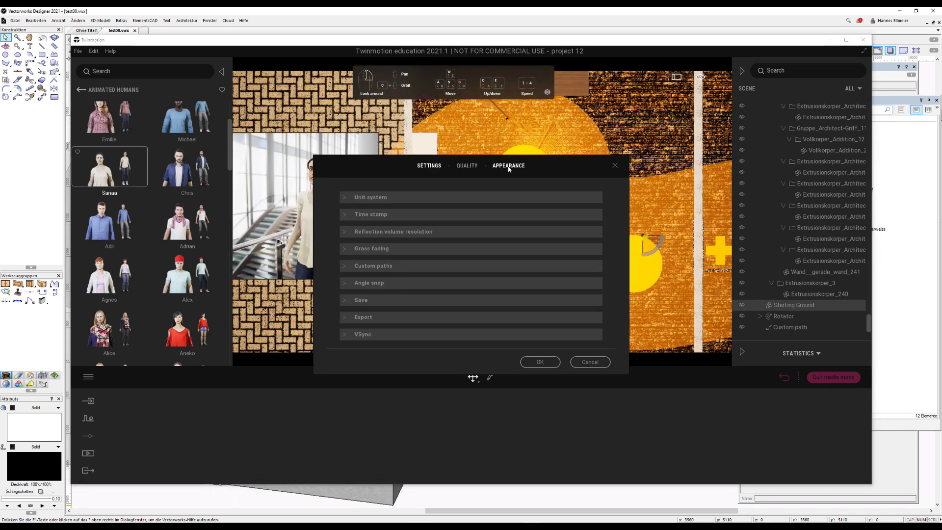
left_click(509, 167)
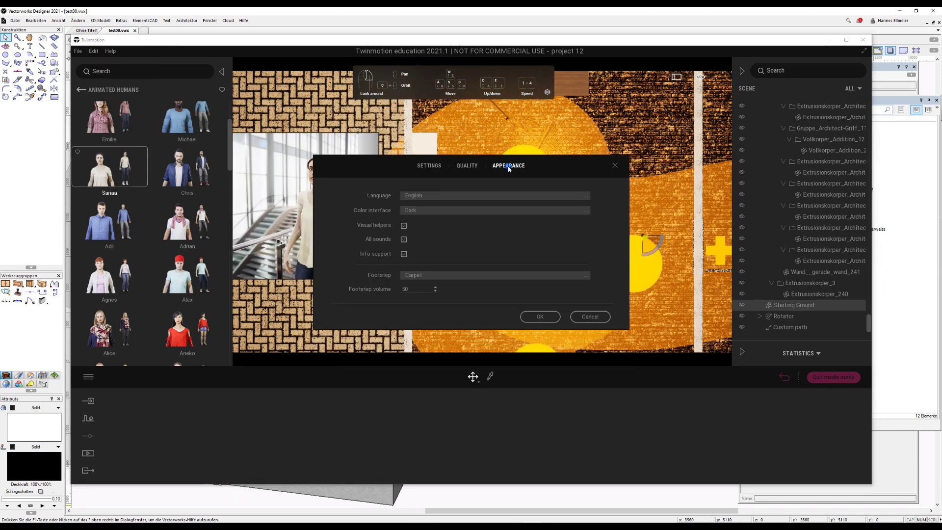
left_click(484, 197)
left_click(518, 216)
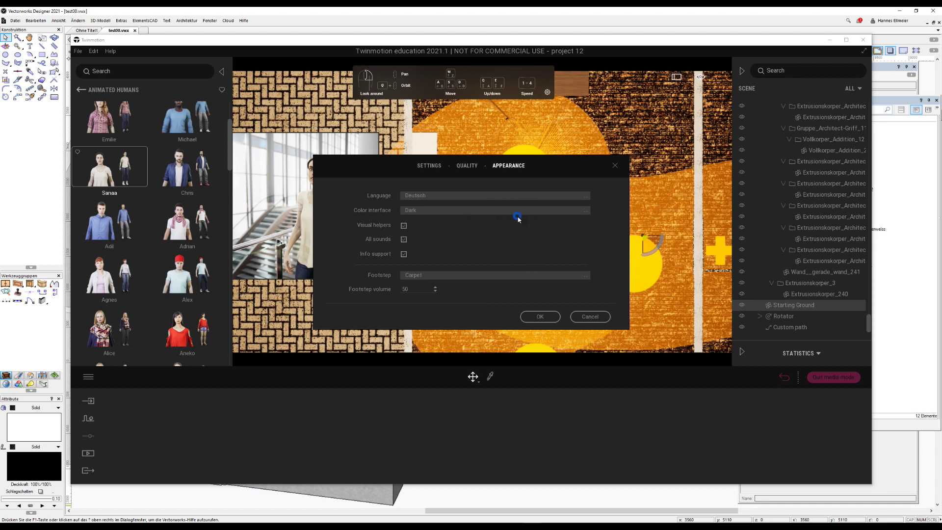
left_click(551, 317)
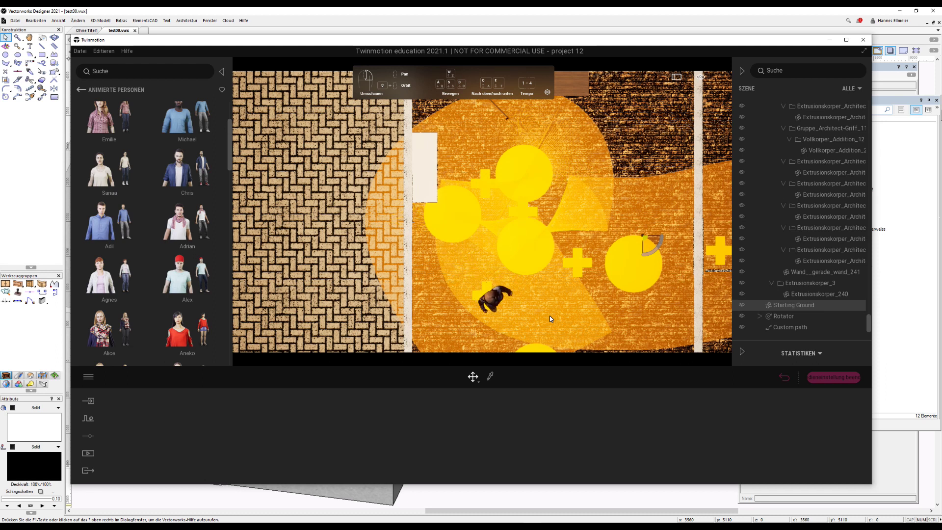
left_click(104, 51)
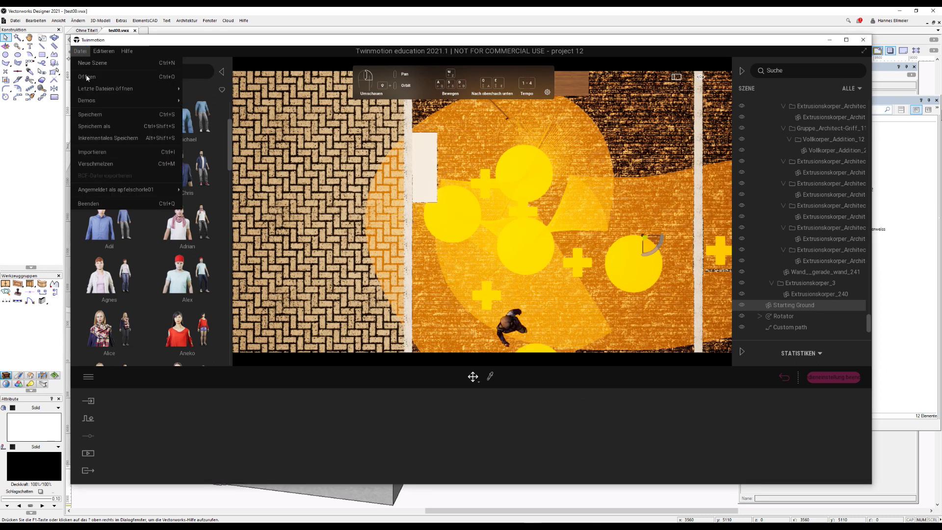
Step: Return from the top view to the perspective view of the room
left_click(96, 114)
mouse_move(109, 119)
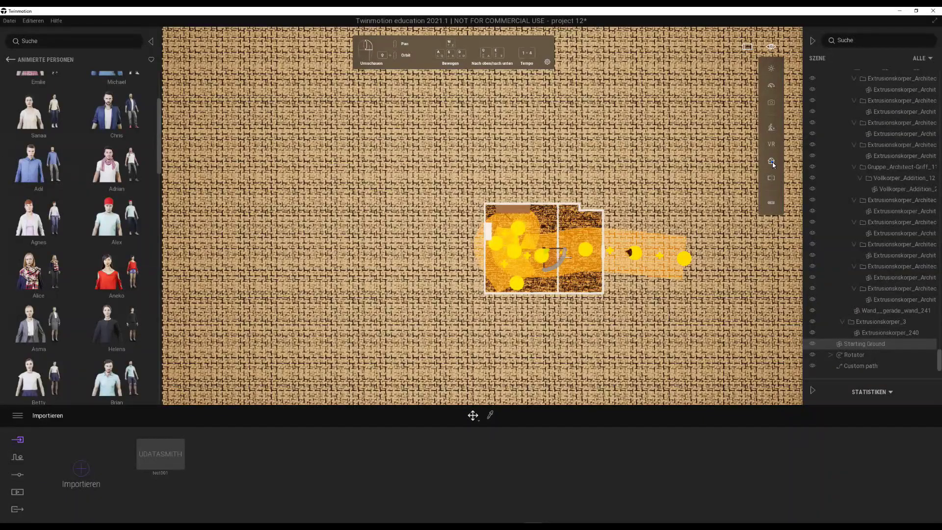
left_click(772, 162)
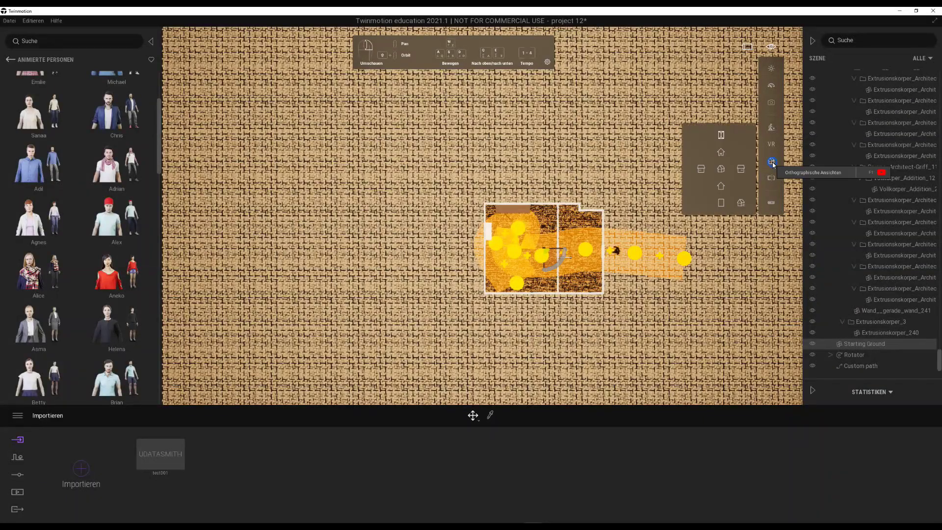
left_click(725, 170)
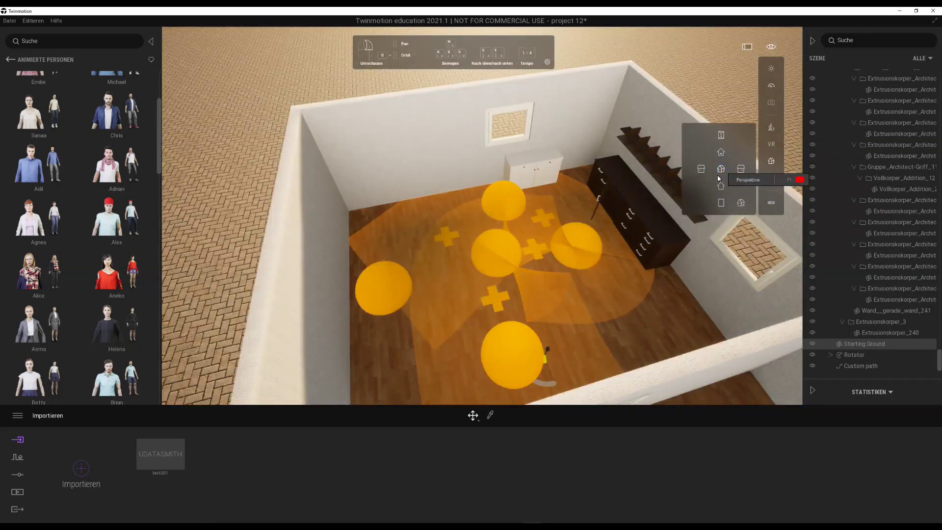
scroll(598, 256, "down", 5)
scroll(573, 307, "down", 3)
scroll(564, 313, "down", 3)
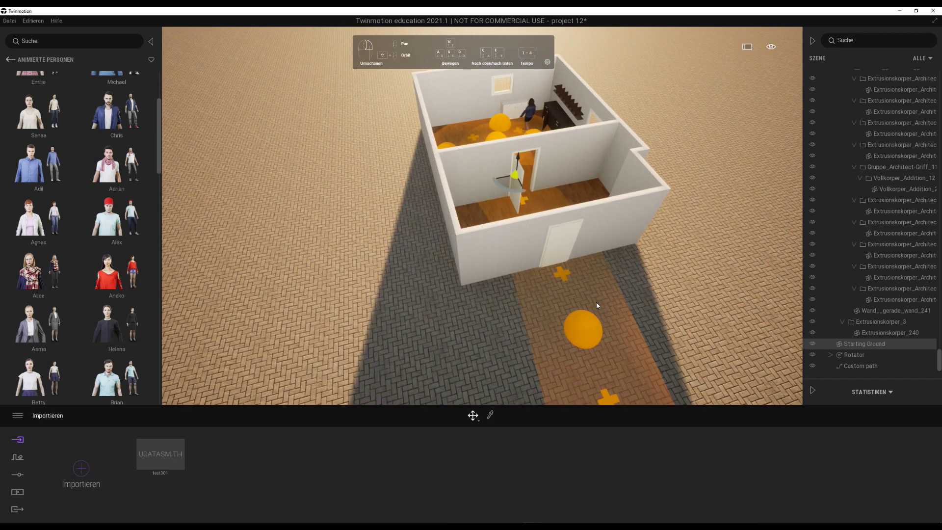
Step: Unhide the roof slab Extrusionskorper_432 in the Scene graph
left_click(623, 139)
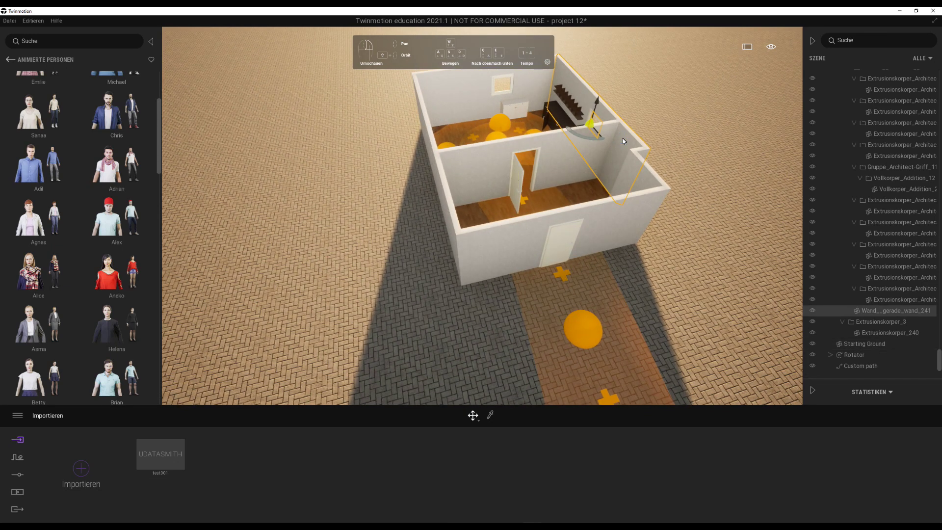
left_click_drag(938, 360, 940, 71)
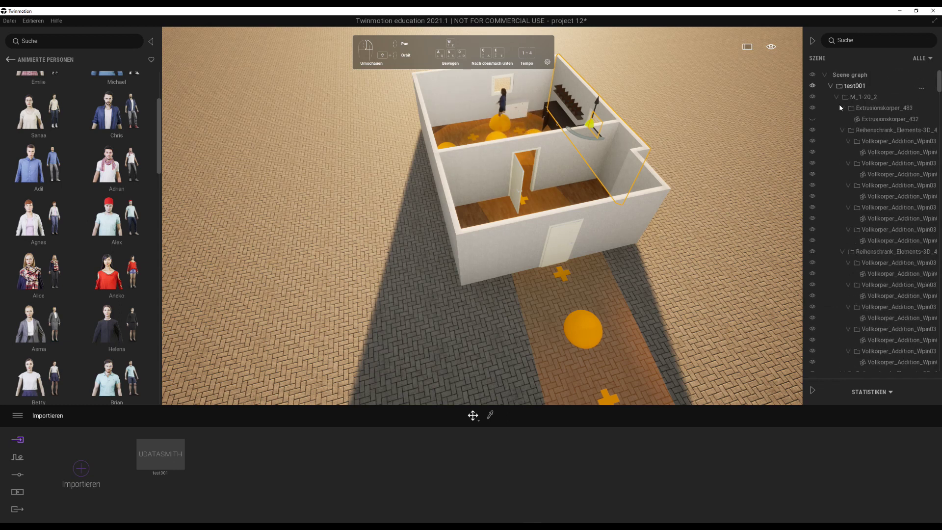
left_click(813, 119)
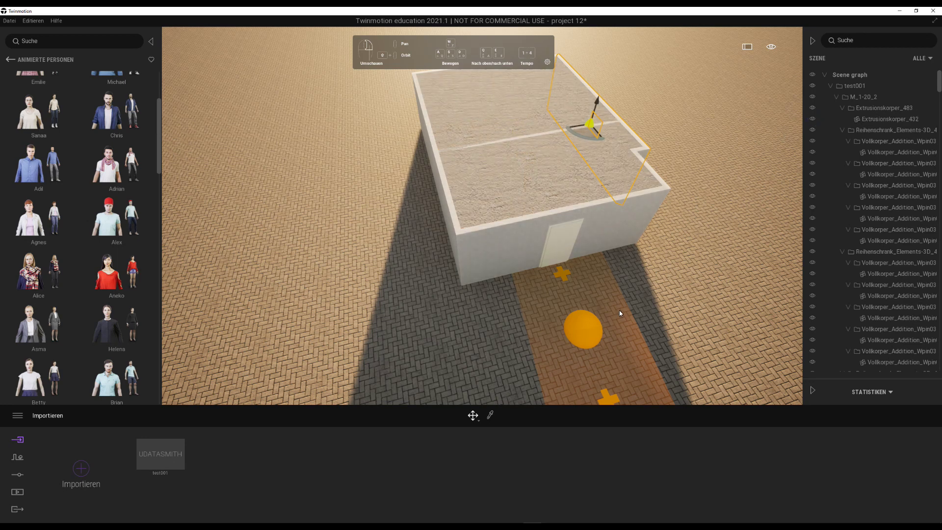
Step: Face the house at eye level and show the door rotator's 90° trigger settings
key("g")
mouse_move(608, 317)
right_mouse_down()
mouse_move(603, 325)
mouse_move(576, 308)
mouse_move(604, 307)
right_mouse_up()
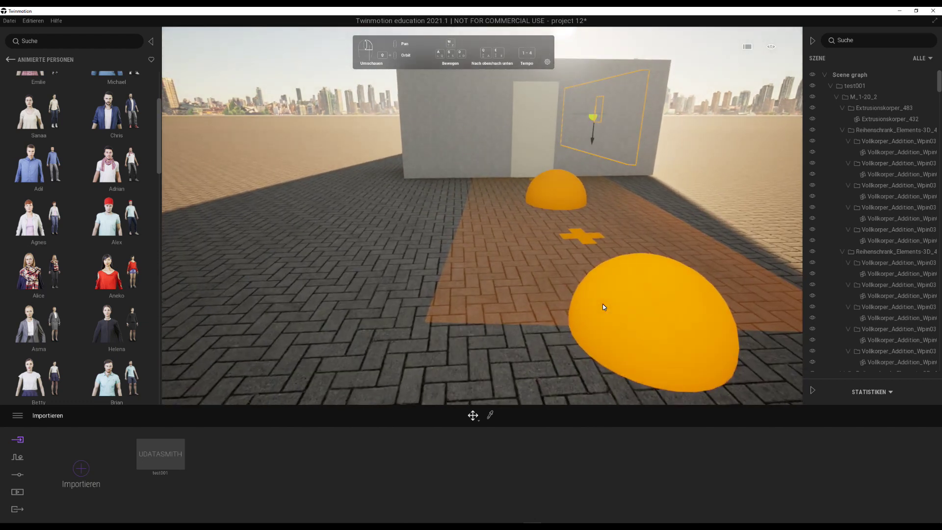
left_click(603, 304)
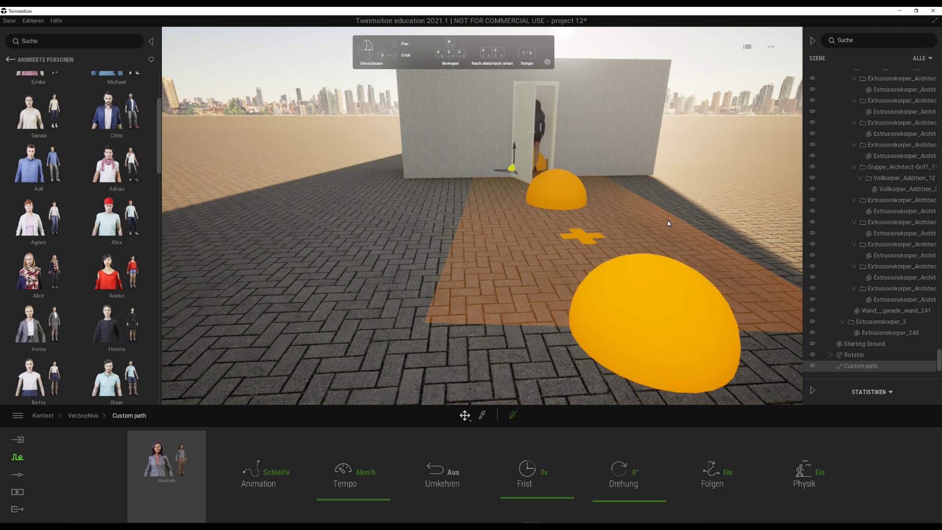
left_click(849, 355)
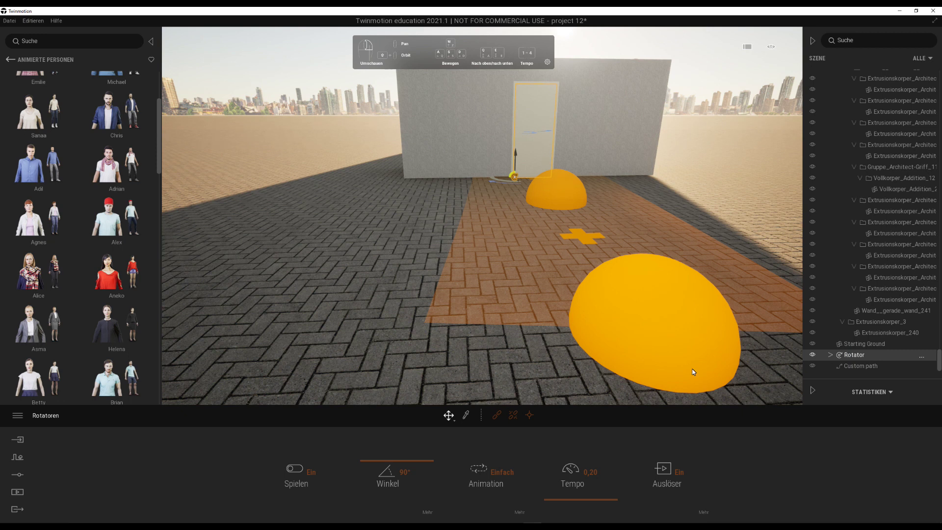
left_click(704, 512)
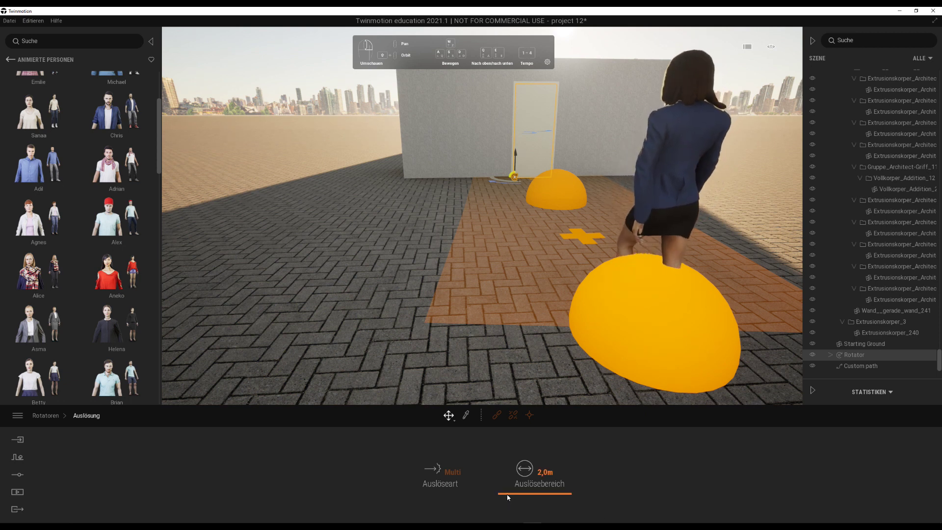
Step: Widen the door rotator's Auslösebereich from 2,0 m to about 4 m
left_click_drag(507, 494, 506, 485)
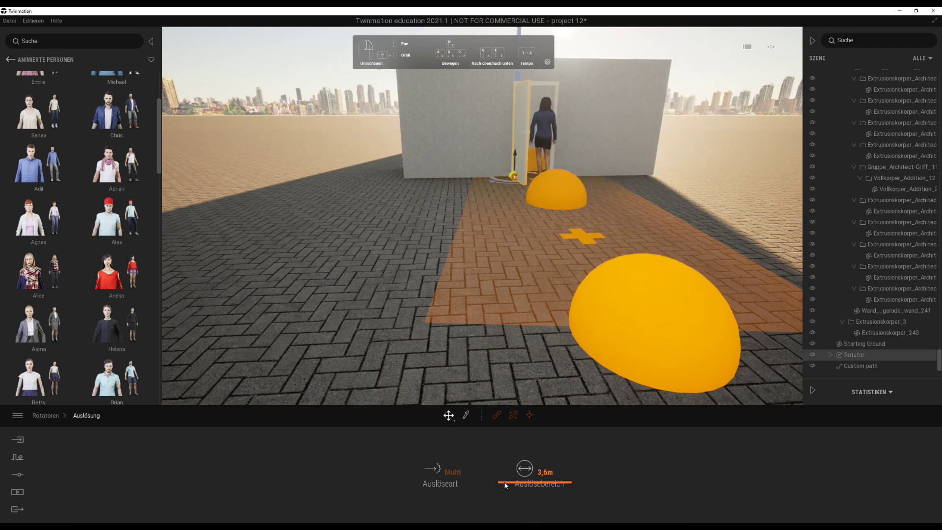
mouse_move(506, 485)
left_mouse_down()
mouse_move(505, 476)
mouse_move(508, 489)
left_mouse_up()
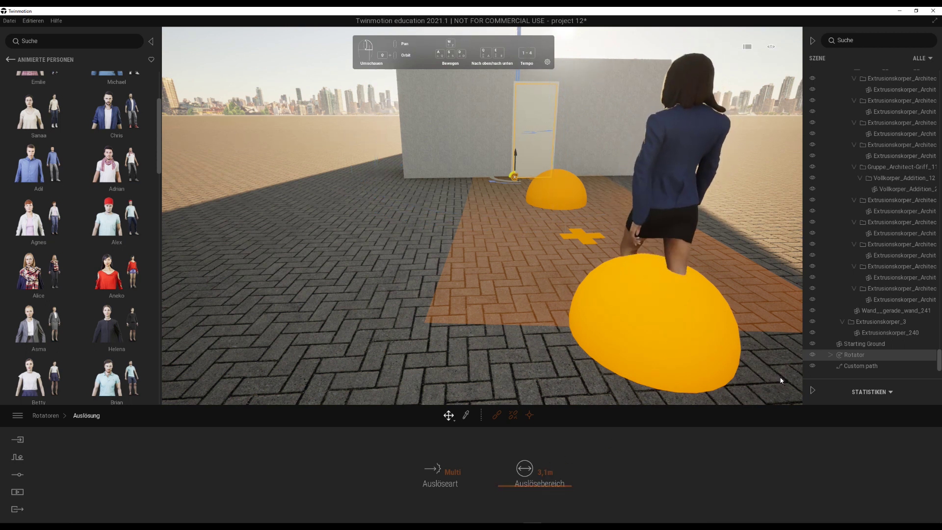
left_click(738, 241)
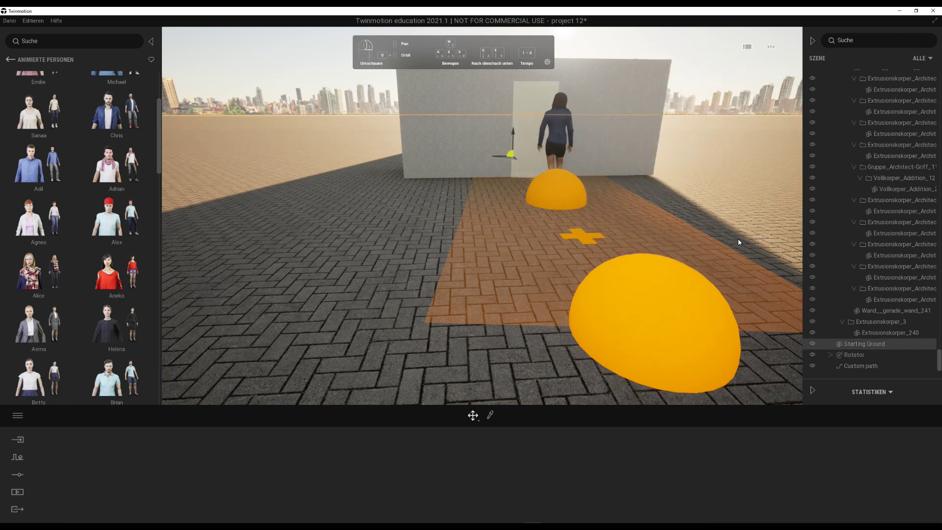
Step: Nudge the custom path's start marker right and create Video1 with its first shot
left_click(562, 192)
left_click_drag(561, 191, 581, 191)
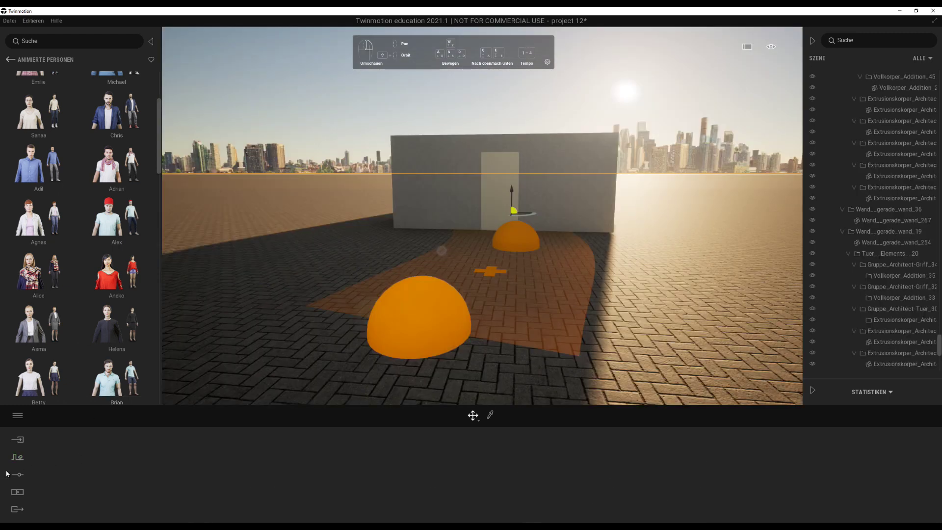
left_click(18, 493)
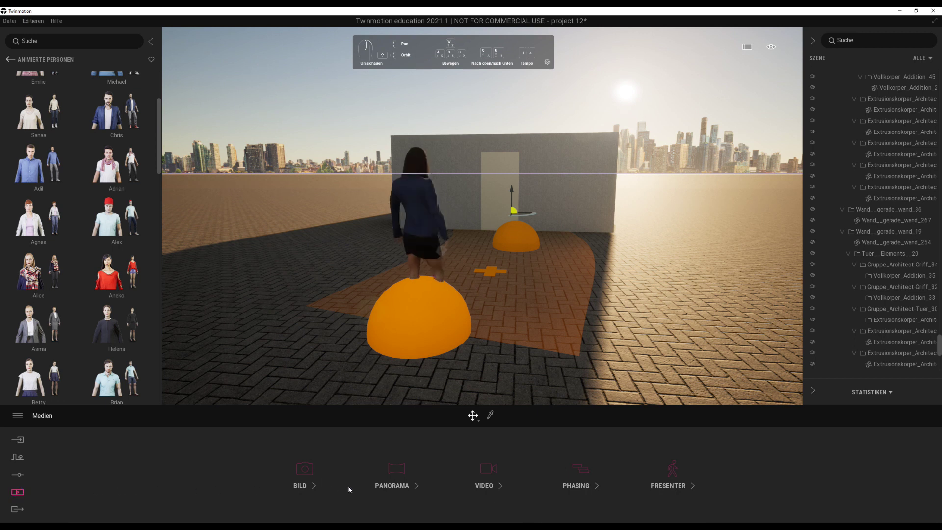
left_click(487, 470)
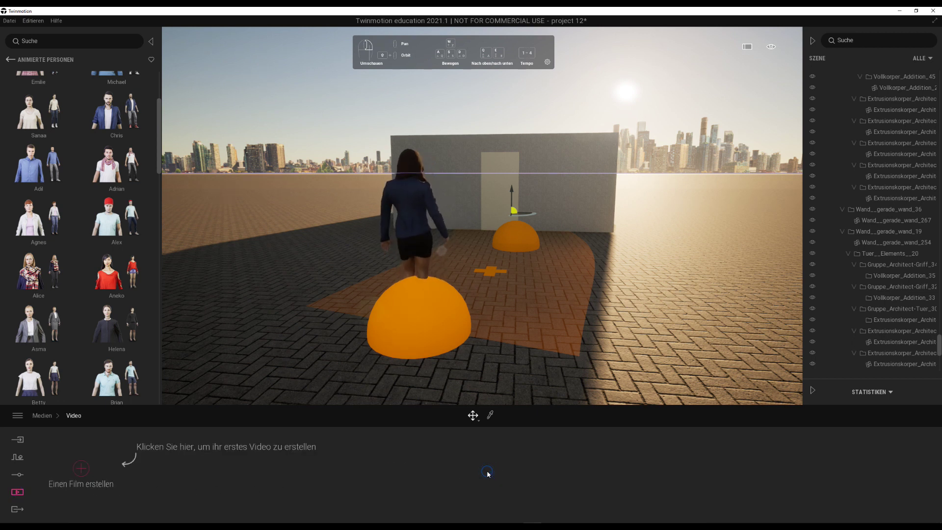
left_click(82, 470)
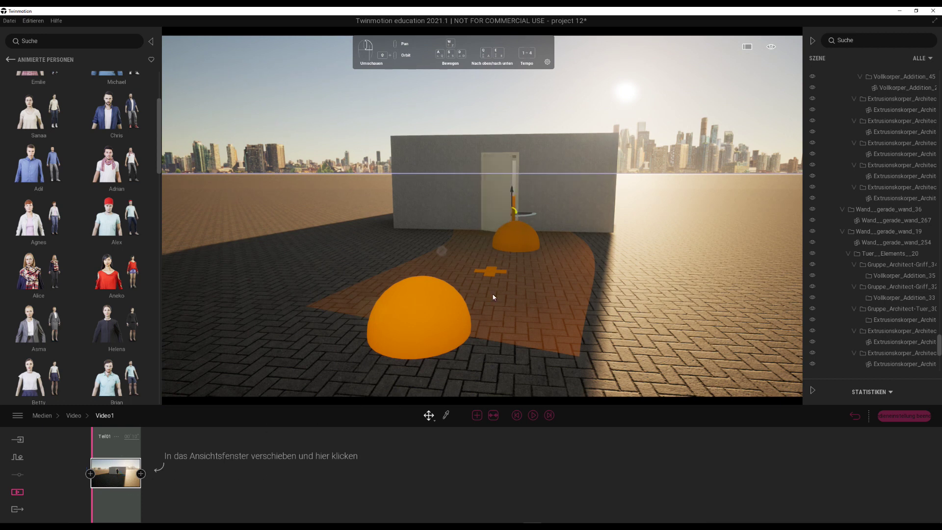
Step: Add a second keyframe to Video1 from an adjusted camera view
scroll(502, 288, "up", 5)
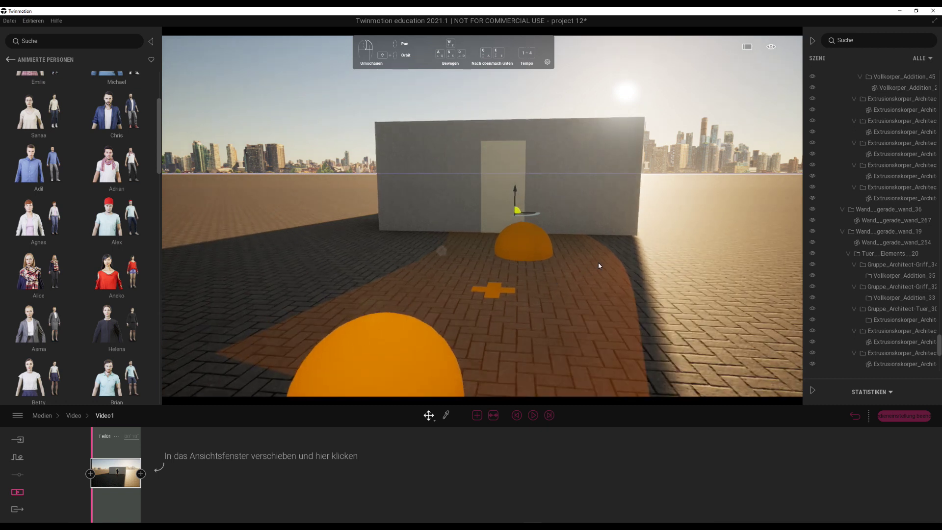
scroll(598, 266, "up", 3)
scroll(597, 265, "up", 3)
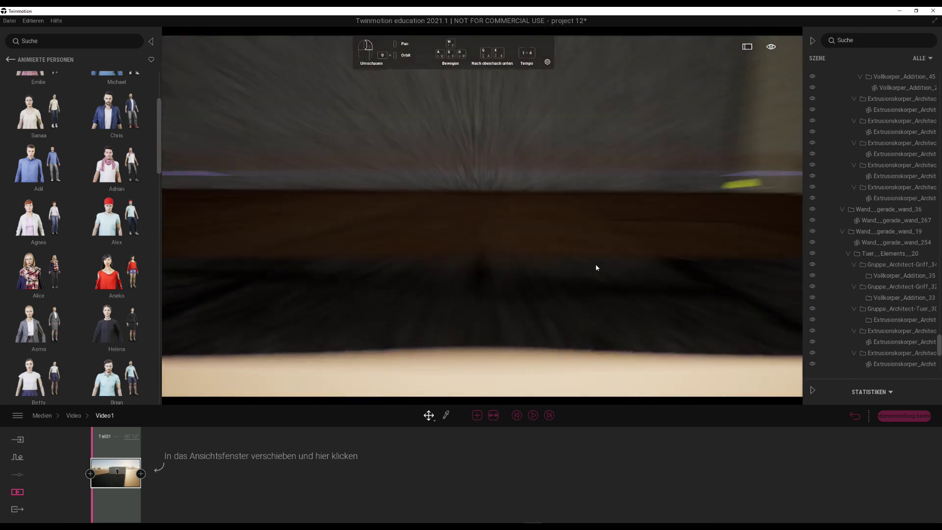
scroll(597, 268, "down", 3)
scroll(596, 268, "down", 3)
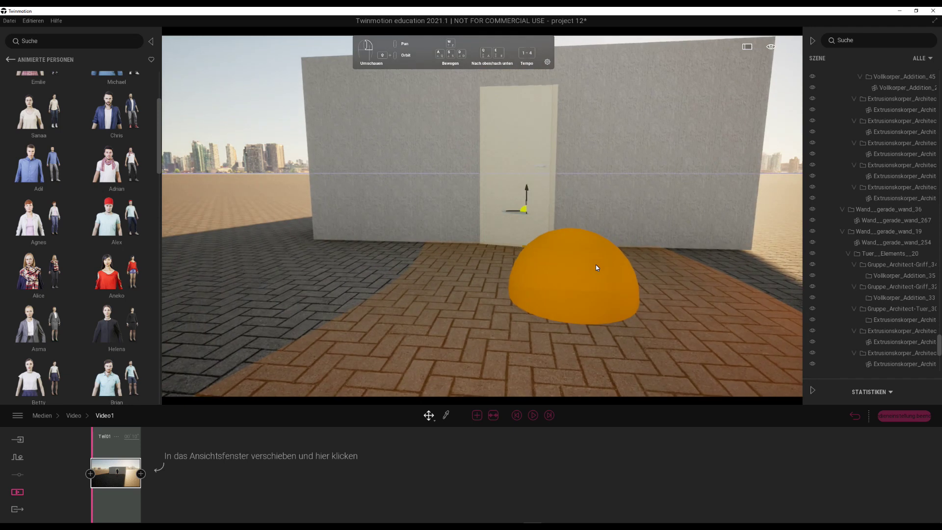
scroll(607, 267, "up", 1)
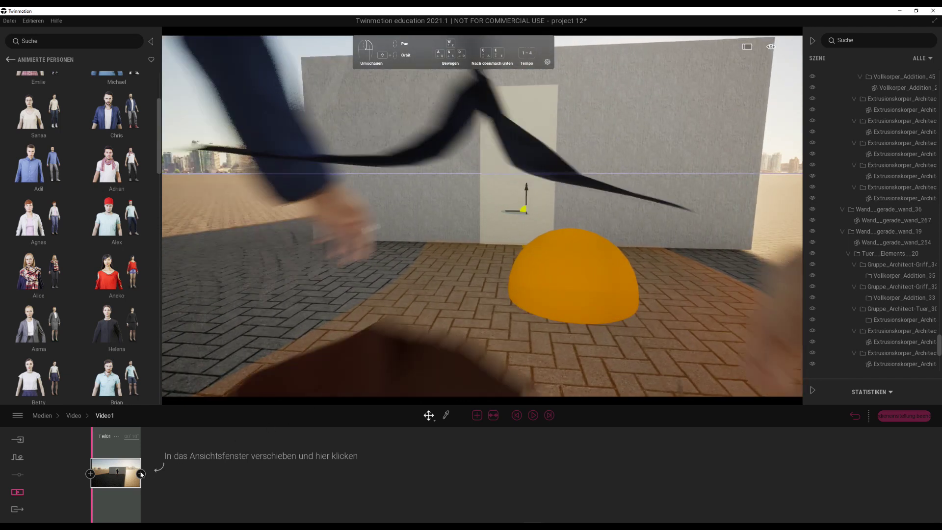
left_click(191, 455)
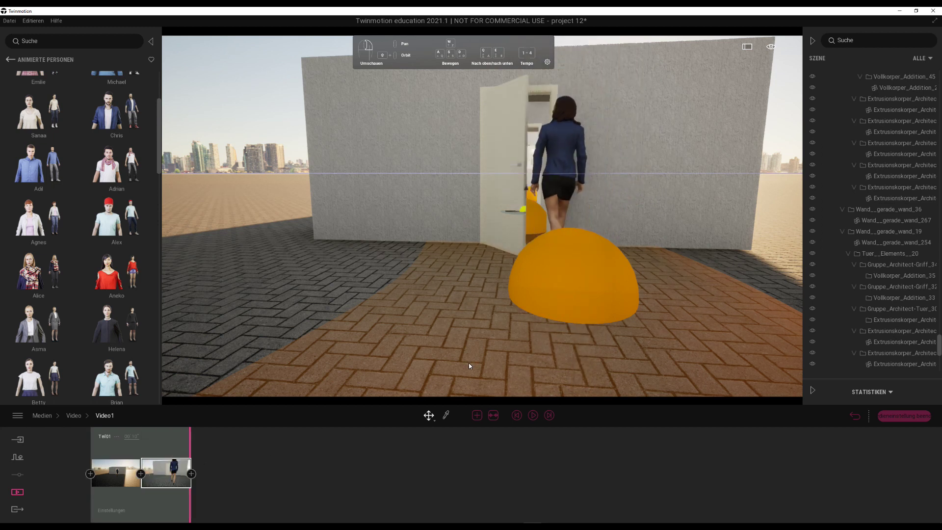
Step: Add a third keyframe looking into the room past the orange domes
scroll(538, 221, "up", 1)
scroll(539, 221, "up", 3)
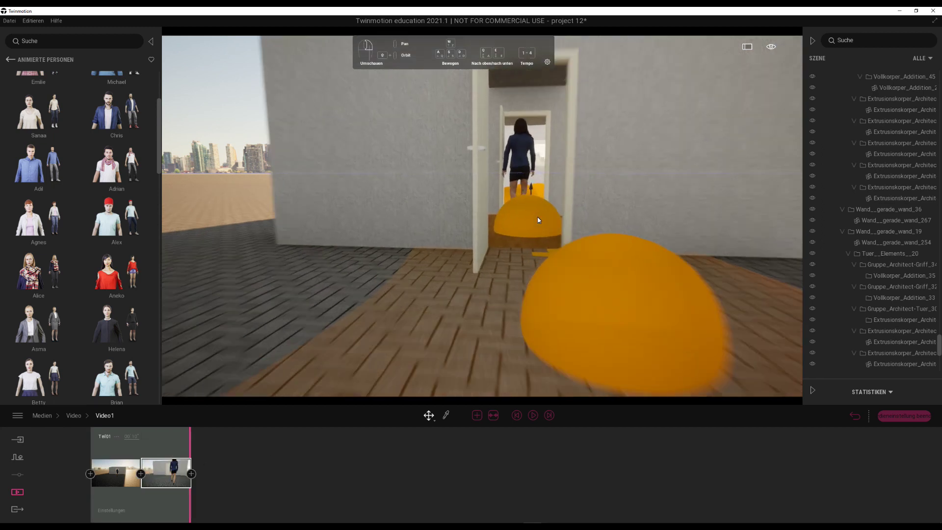
scroll(552, 212, "up", 2)
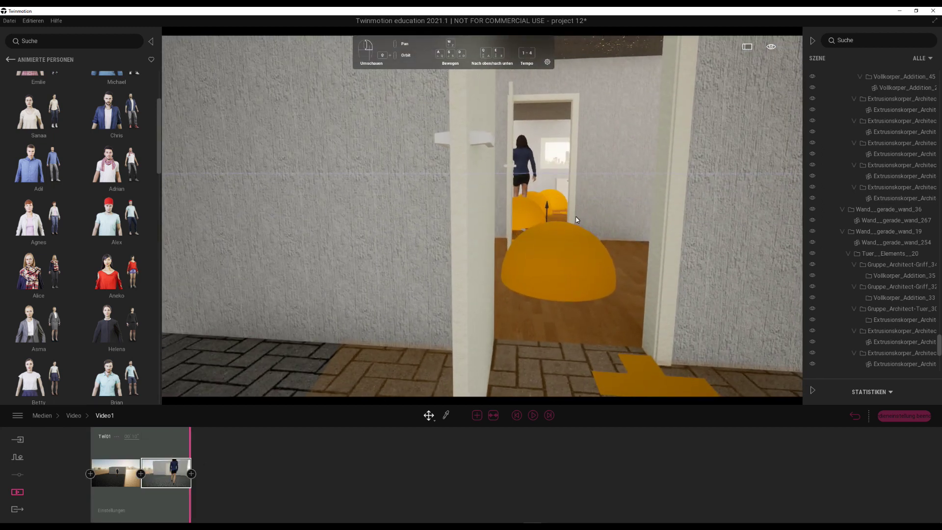
scroll(569, 216, "up", 2)
scroll(582, 219, "up", 2)
scroll(625, 235, "down", 3)
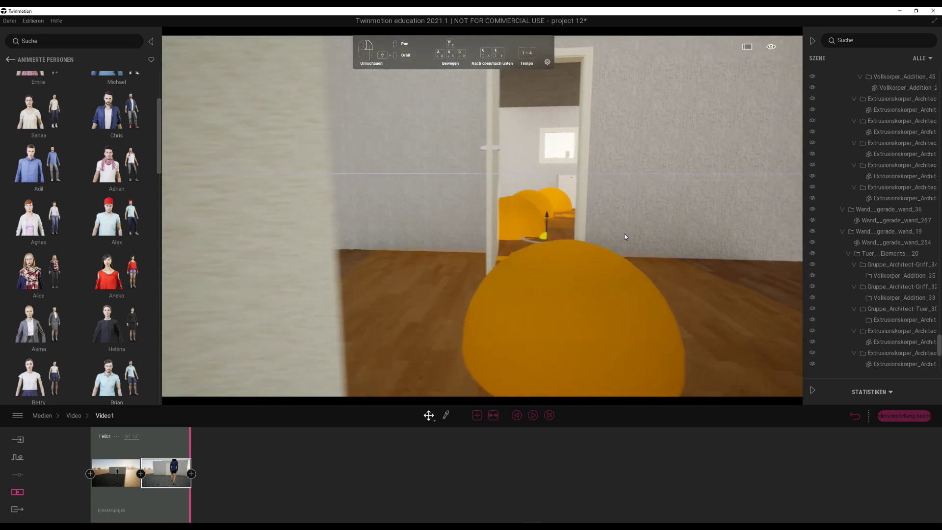
scroll(593, 240, "up", 2)
scroll(594, 243, "up", 2)
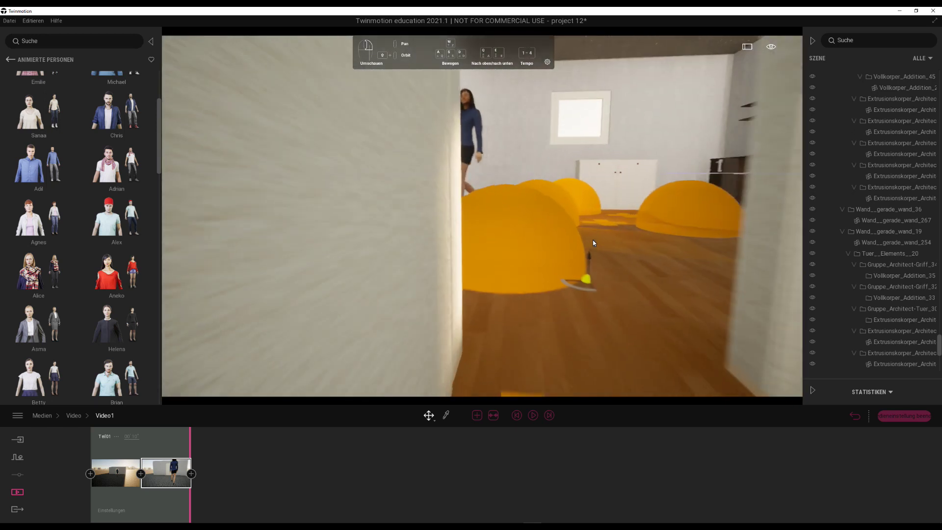
scroll(593, 243, "up", 1)
scroll(592, 242, "up", 1)
middle_click_drag(592, 243, 570, 252)
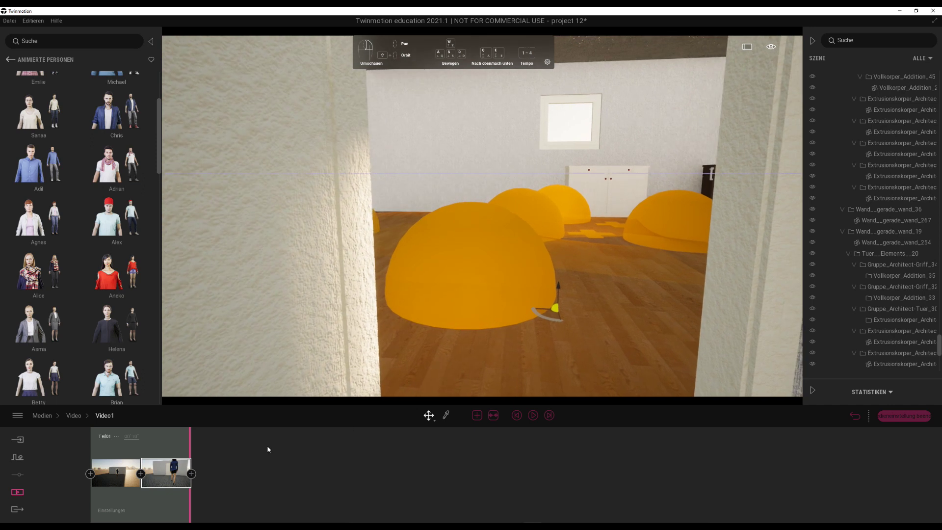
left_click(191, 474)
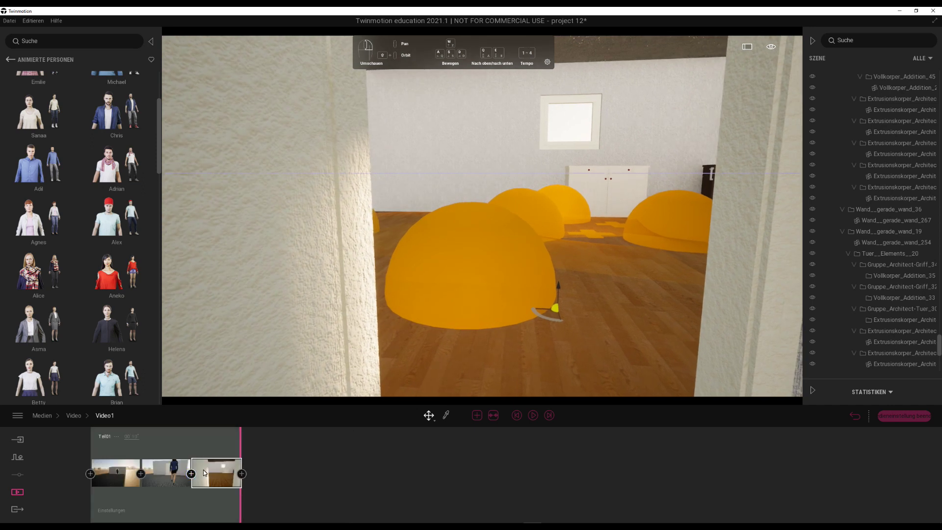
scroll(510, 326, "up", 2)
scroll(518, 324, "up", 1)
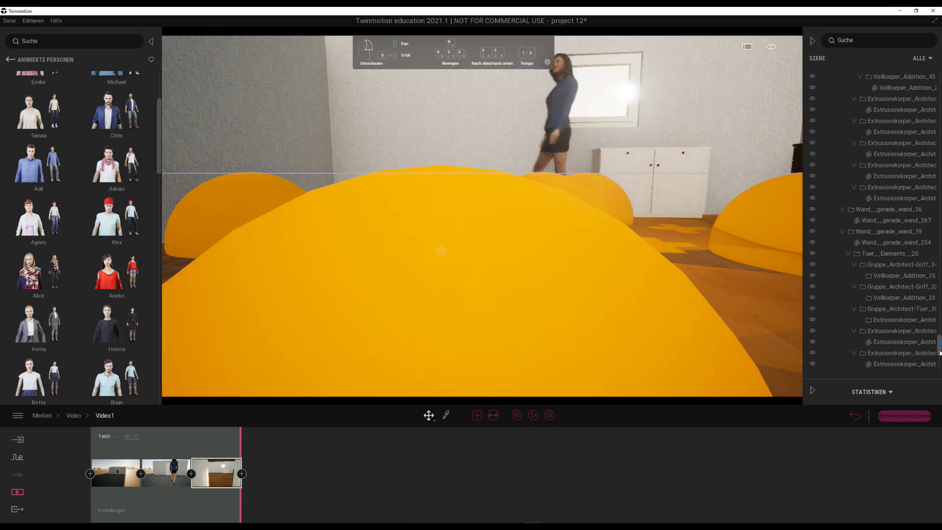
scroll(873, 346, "down", 5)
mouse_move(868, 355)
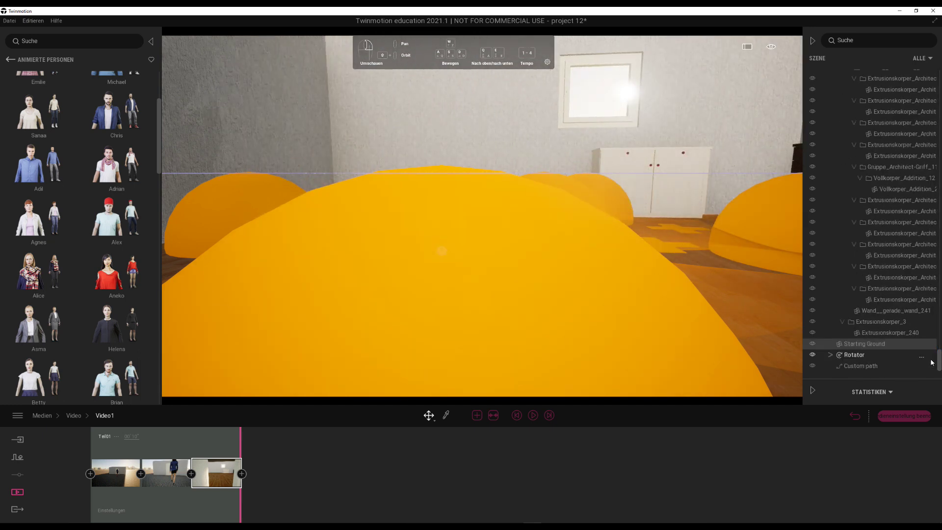
Step: Hide the custom path's orange markers and turn toward the furniture on the right
left_click(814, 368)
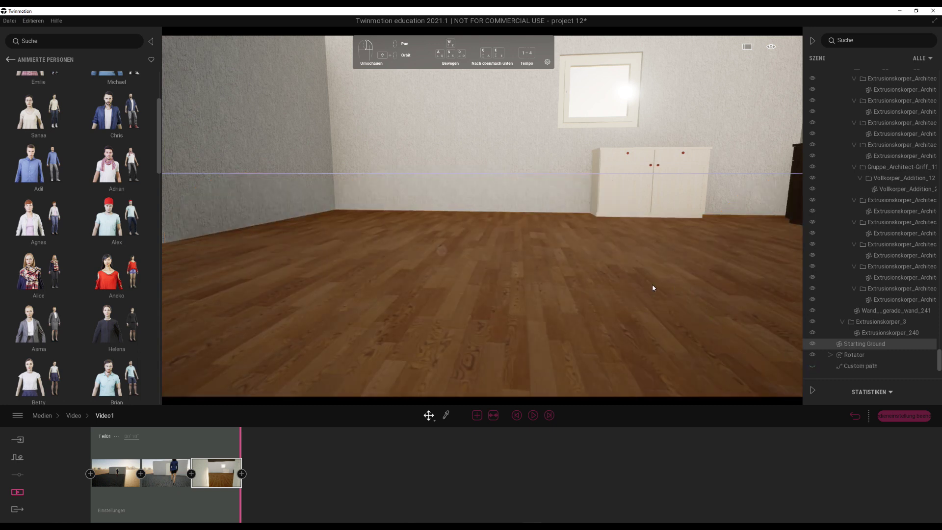
left_click_drag(655, 289, 633, 283)
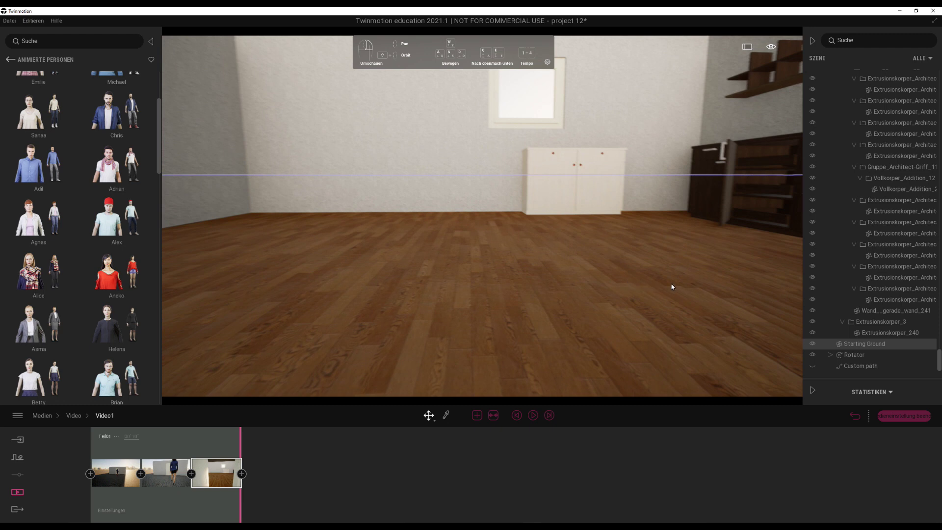
scroll(618, 243, "down", 3)
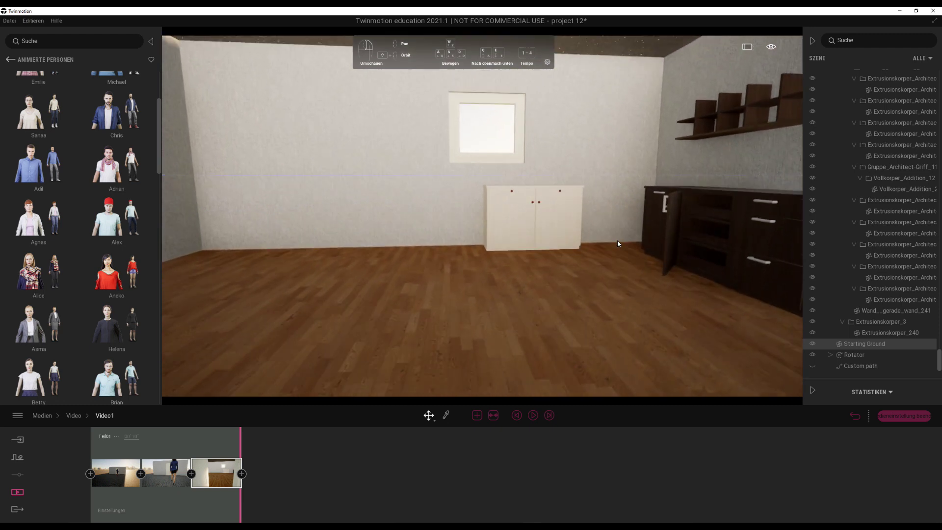
Step: Save the project and frame a wider view of the cabinets and shelves
left_click(9, 21)
left_click(20, 85)
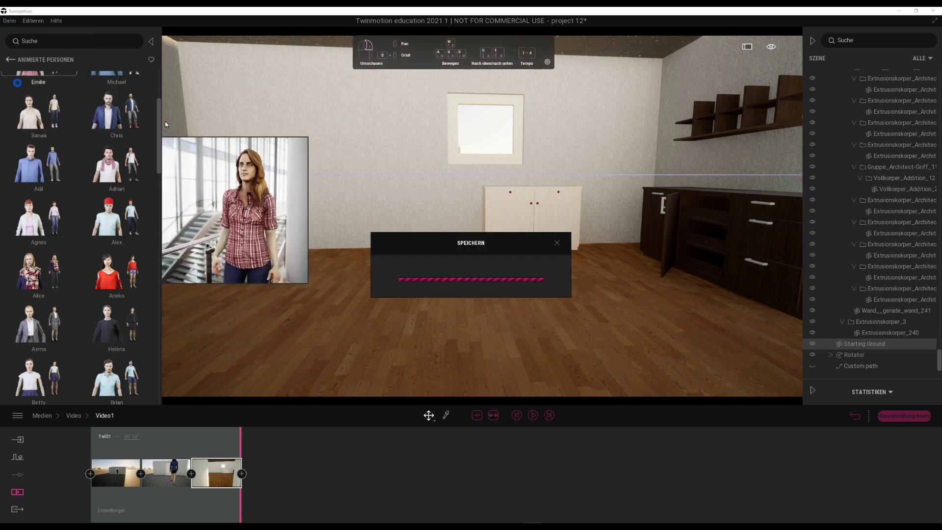
scroll(637, 301, "down", 2)
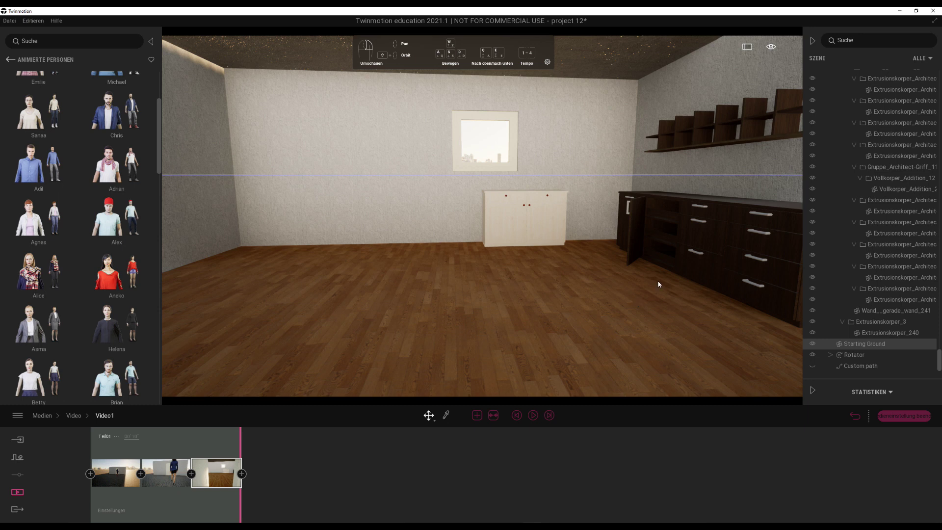
scroll(658, 284, "down", 2)
scroll(660, 285, "up", 2)
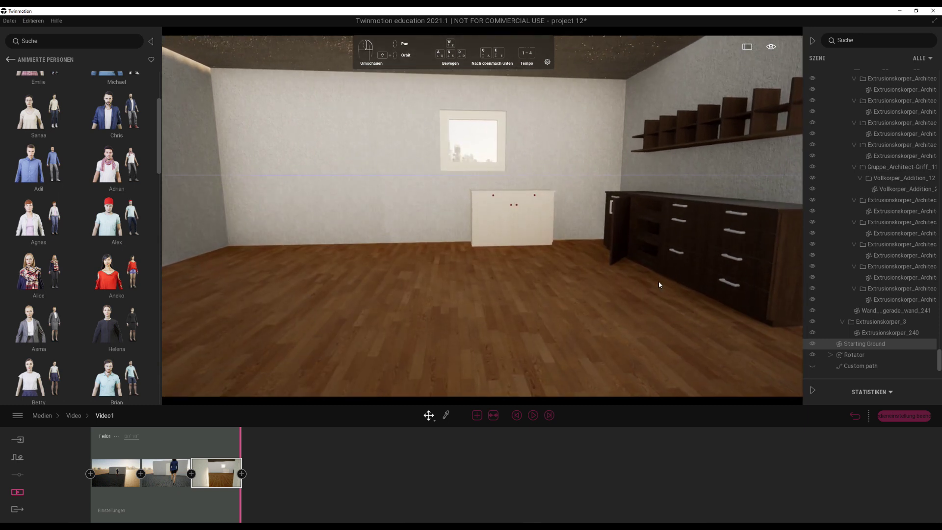
Step: Add a fourth keyframe from the room view and play Video1 from the start
left_click(242, 474)
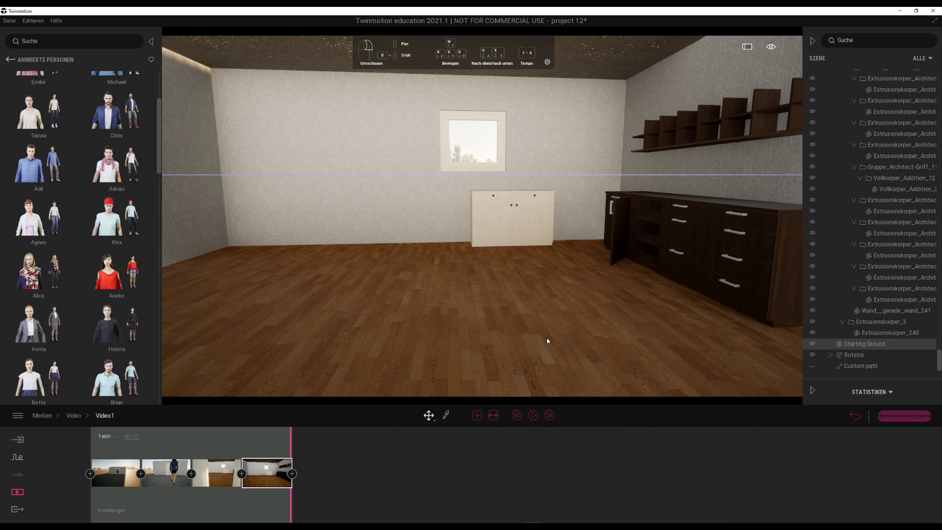
key("s")
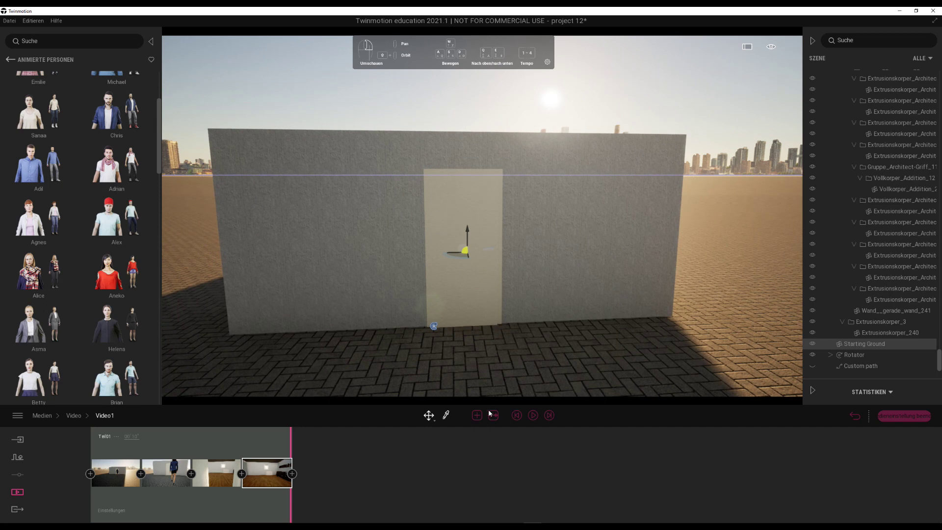
left_click(517, 416)
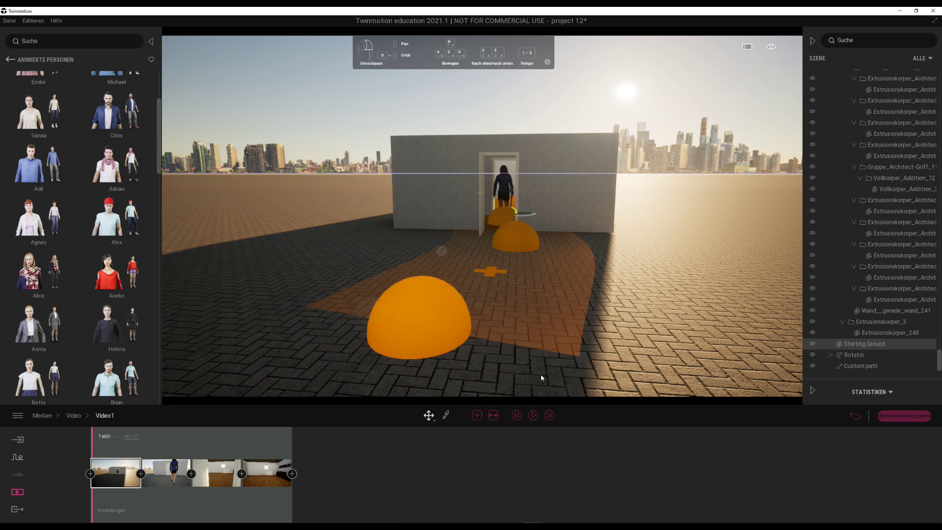
left_click(533, 415)
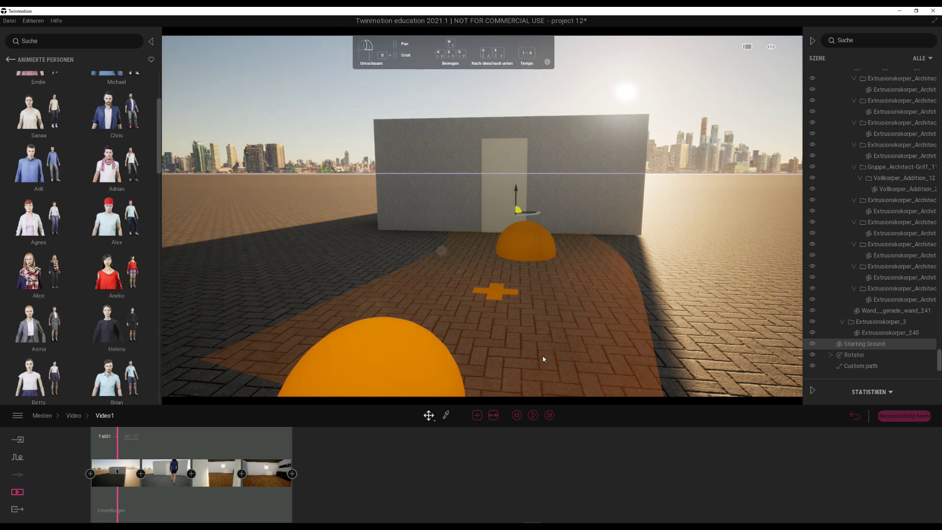
Step: Delete Video1 from the video list
left_click(74, 416)
left_click(172, 459)
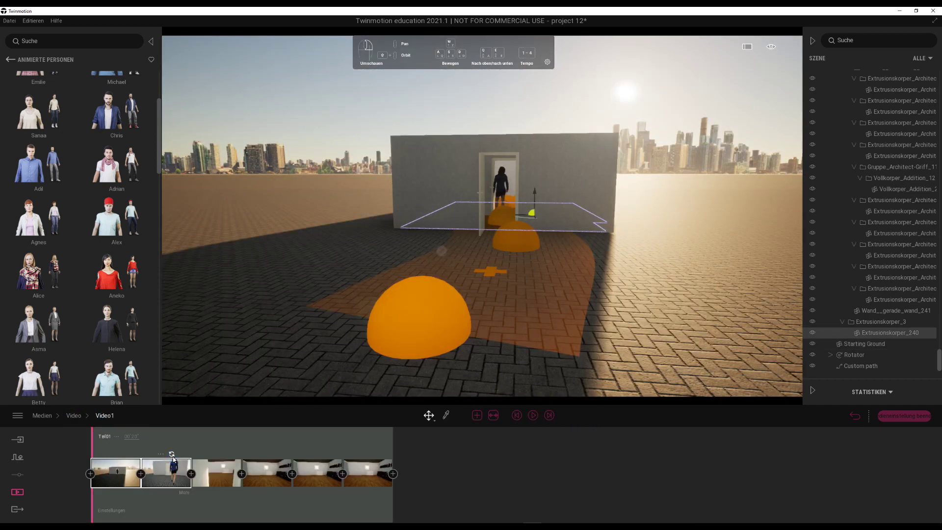
key("Delete")
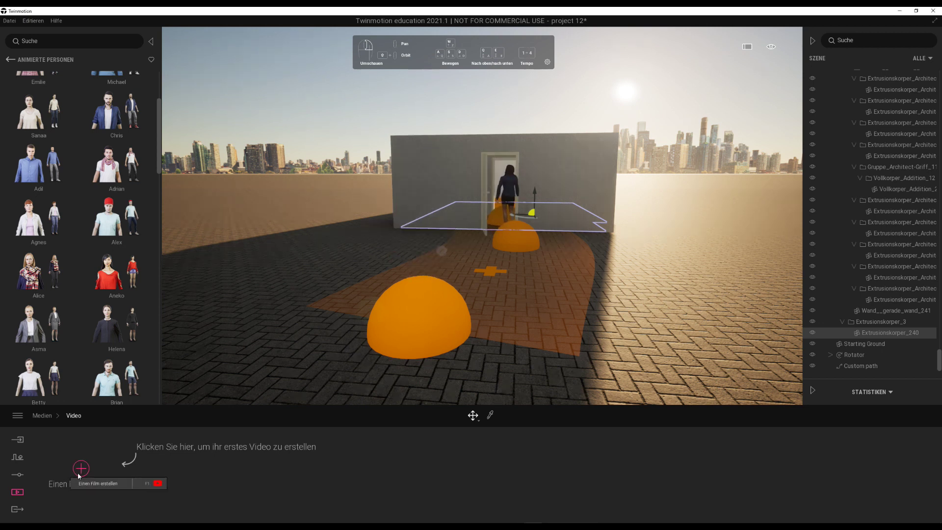
Step: Create a new video, Video2, in the media video section
left_click(17, 475)
left_click(17, 492)
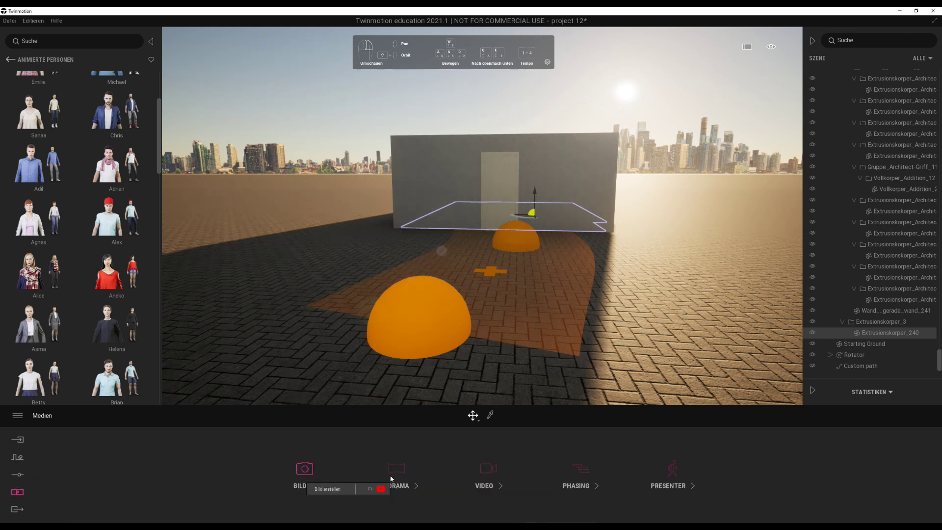
left_click(493, 471)
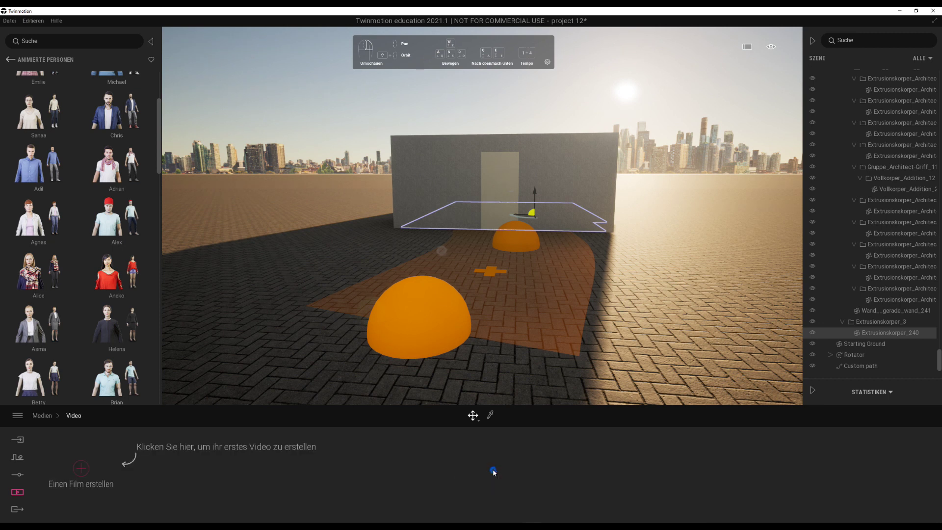
left_click(80, 469)
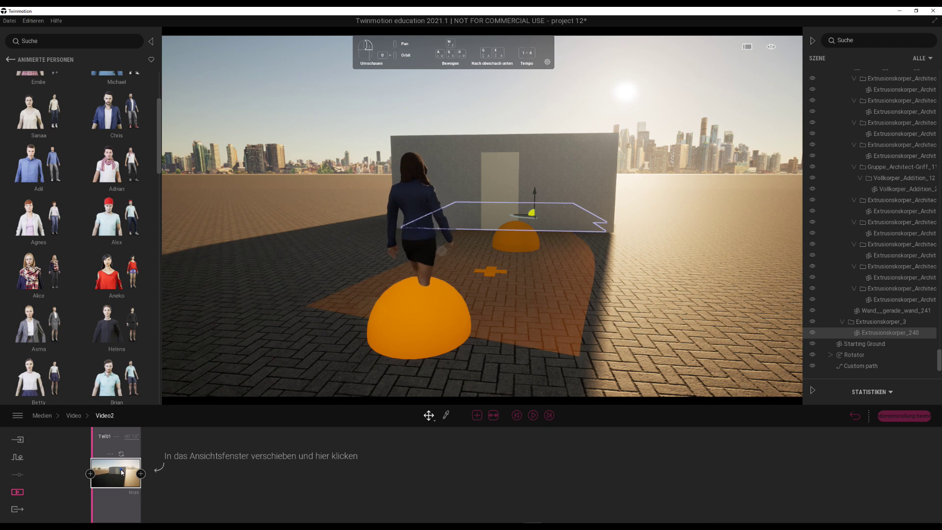
scroll(532, 296, "up", 3)
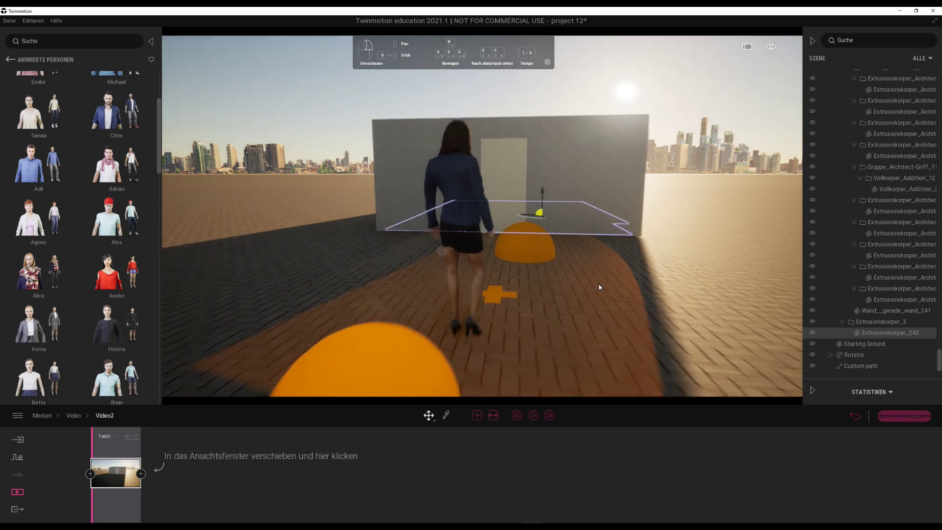
scroll(599, 287, "up", 3)
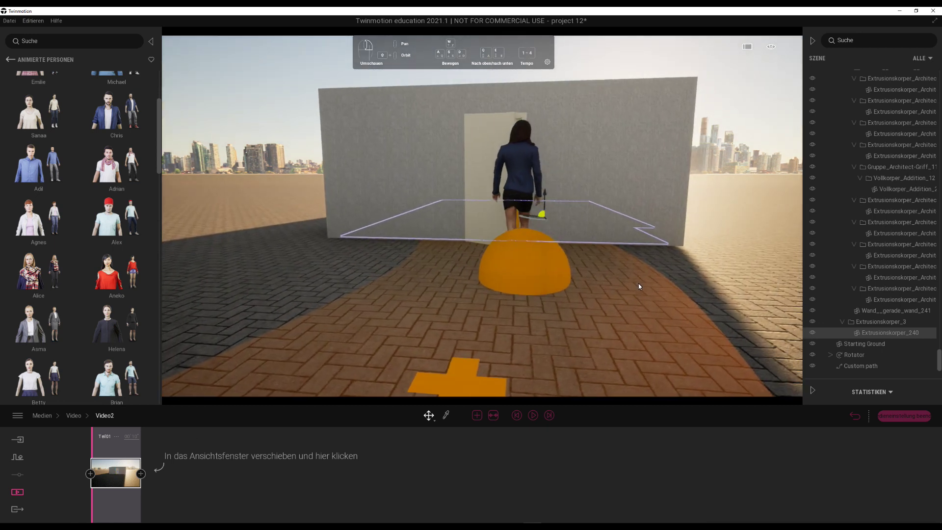
Step: Add a Video2 keyframe for the view near the door and check the custom path's animation
left_click(186, 460)
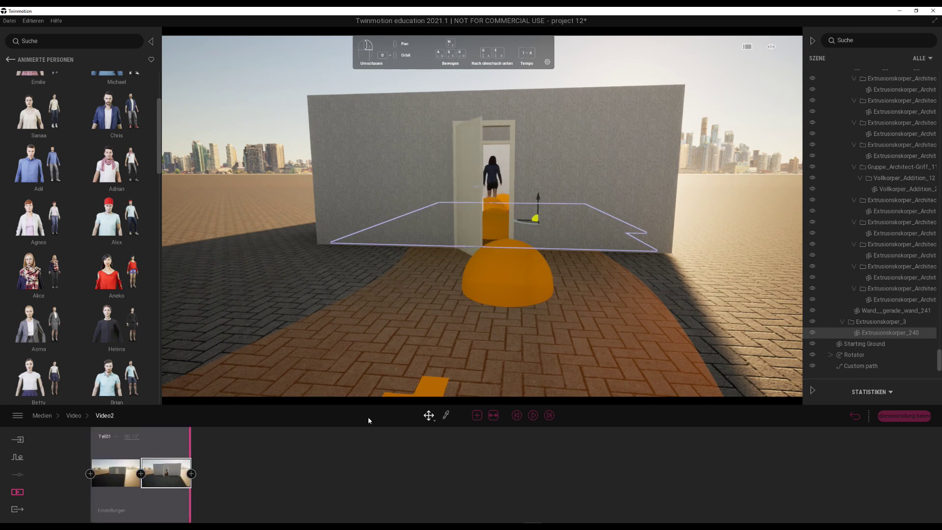
scroll(514, 277, "up", 5)
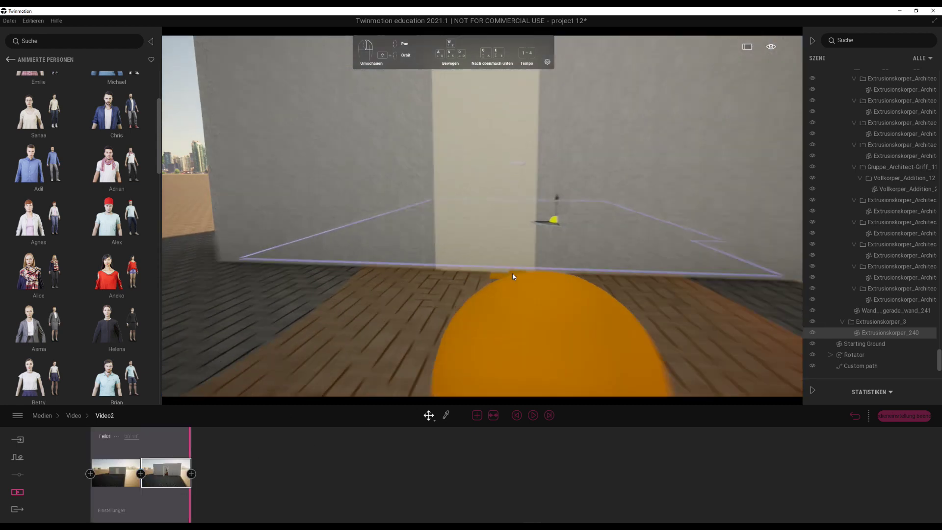
scroll(578, 275, "up", 5)
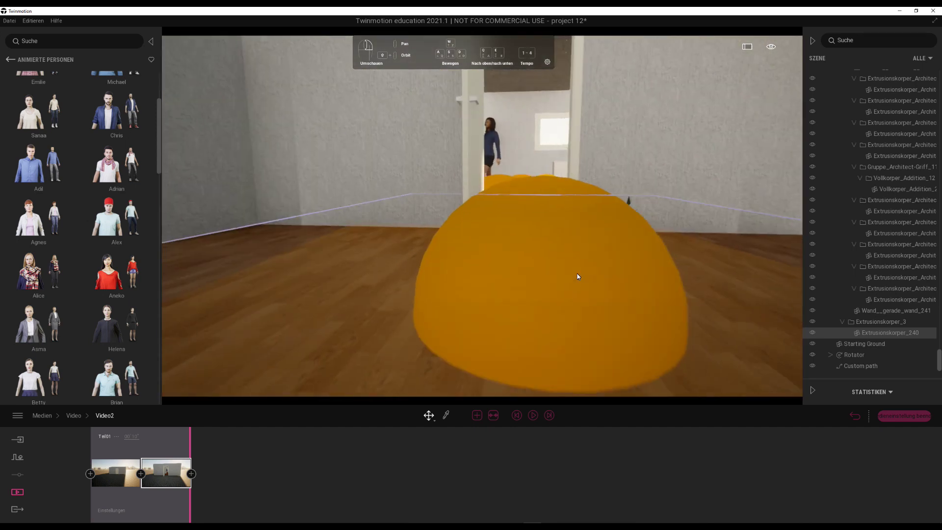
scroll(577, 276, "up", 3)
scroll(578, 276, "up", 3)
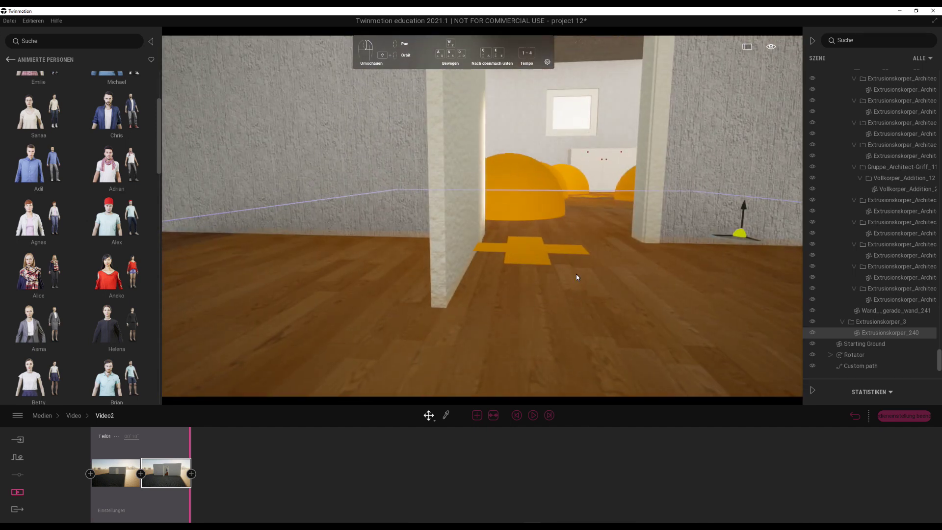
left_click(577, 276)
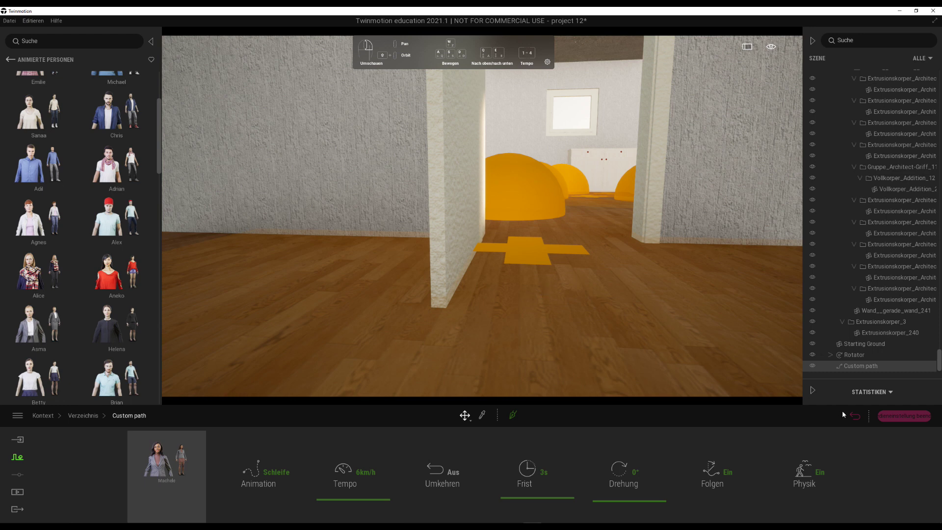
left_click(855, 416)
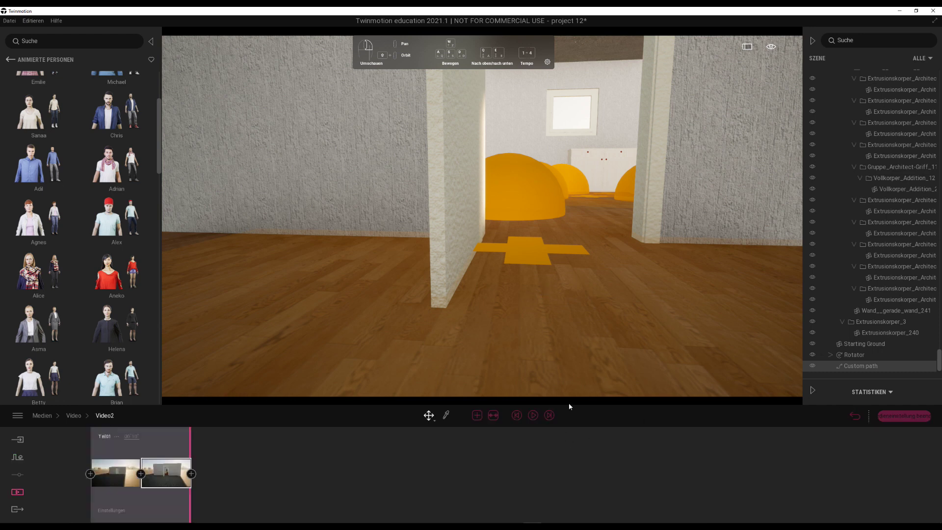
Step: Add keyframes for views moving forward into the next room and adjust part Teil01's duration
left_click(191, 473)
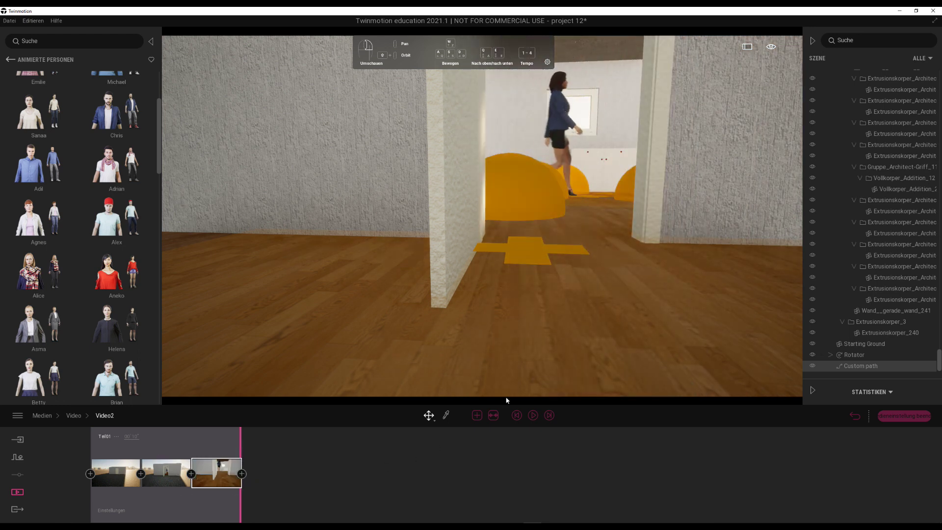
key("w")
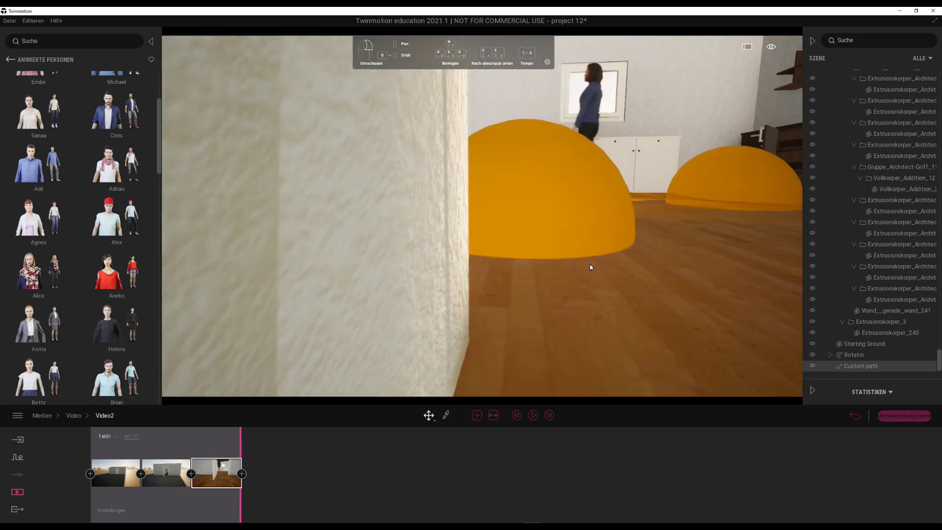
key("w")
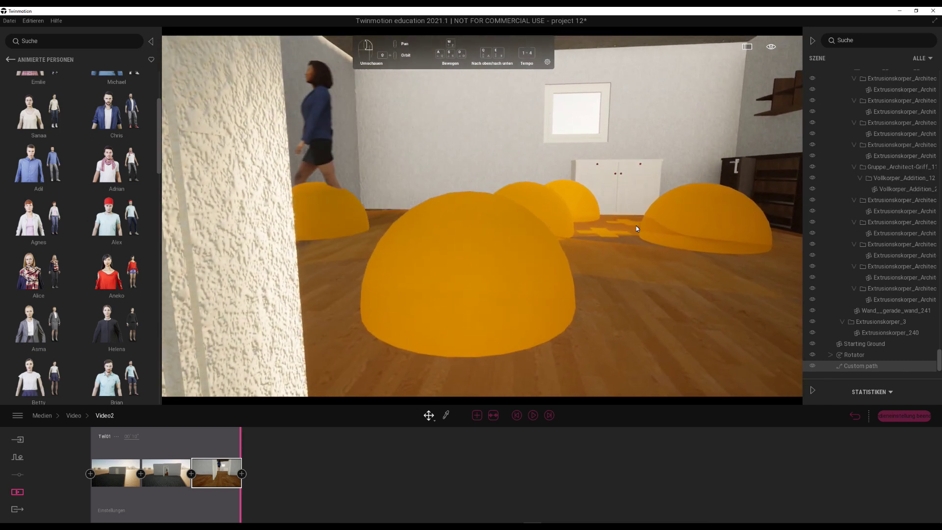
key("s")
left_click(241, 473)
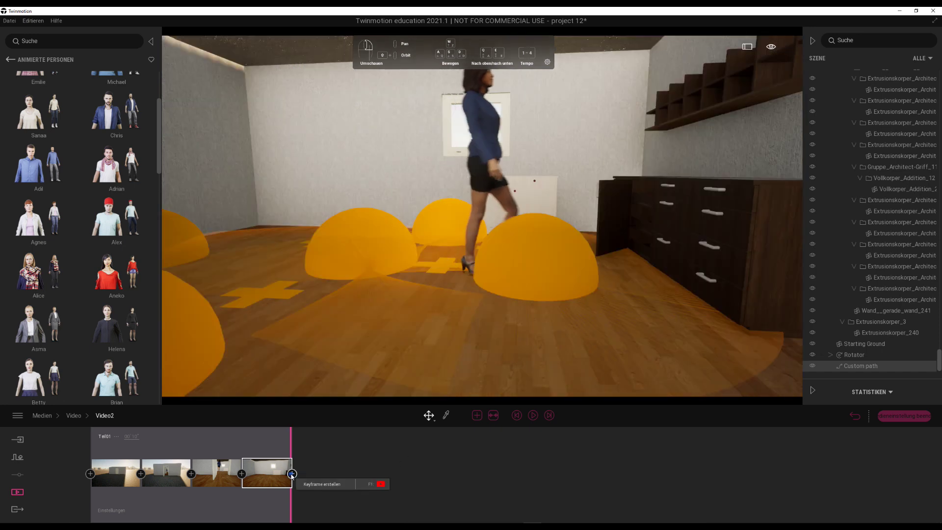
left_click(292, 474)
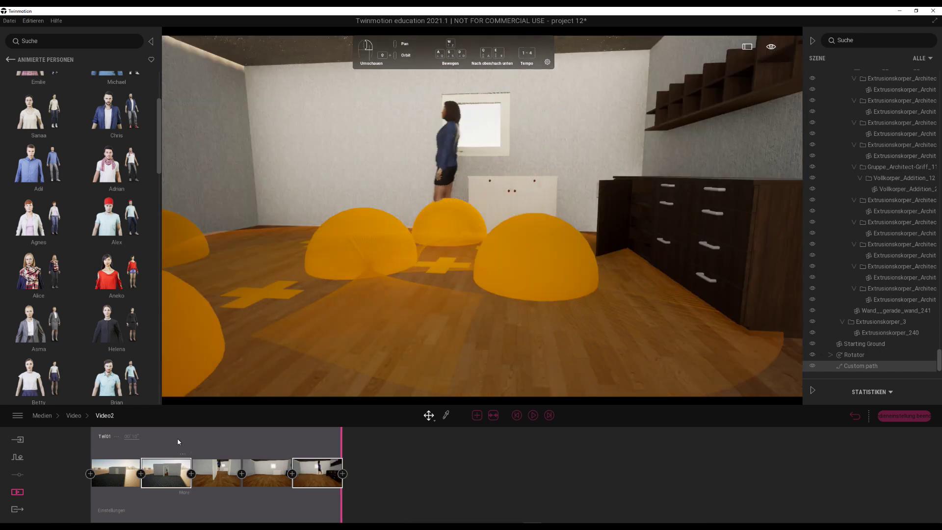
left_click(137, 438)
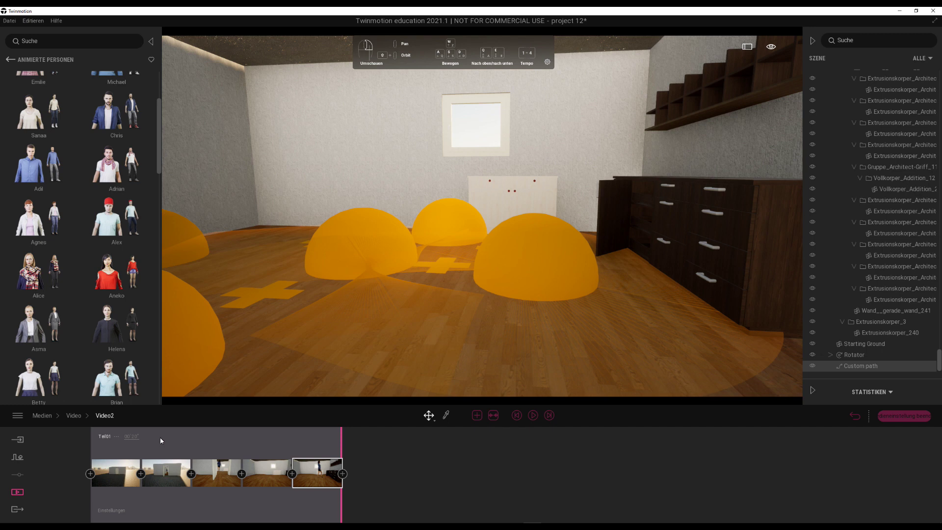
left_click(17, 509)
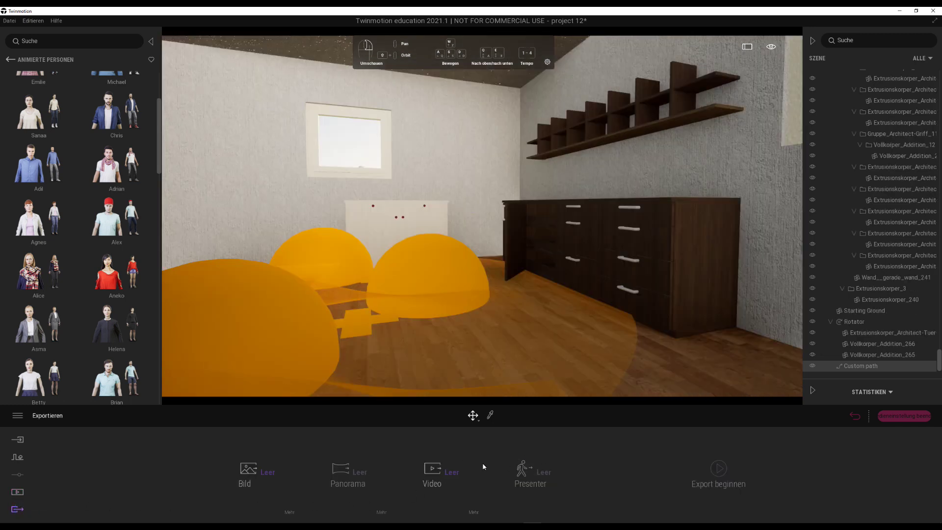
Step: Export Video2 as a video to a chosen folder, then go to the Presenter media section
left_click(430, 471)
left_click(336, 314)
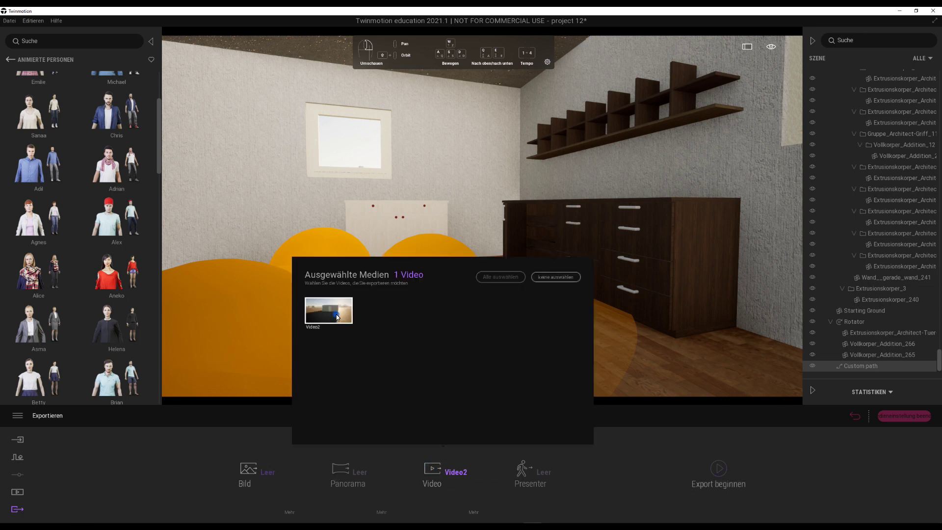
left_click(720, 468)
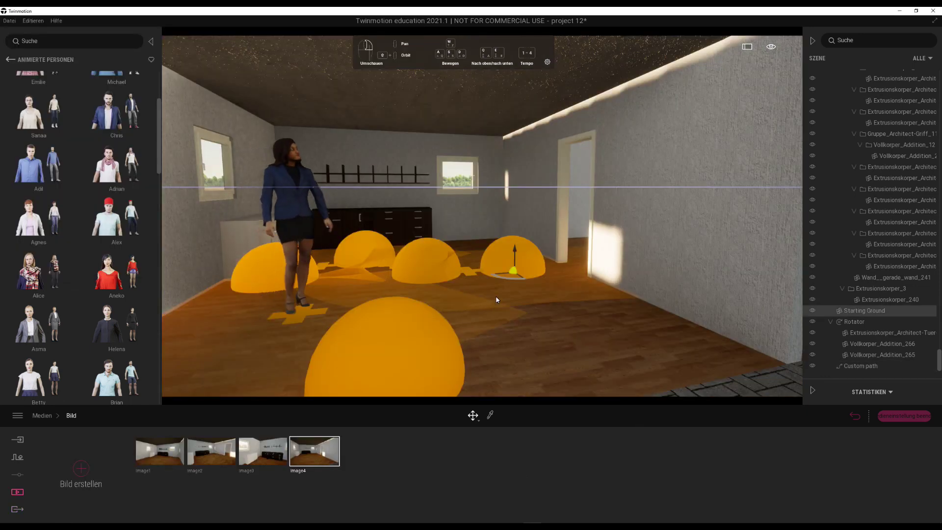
left_click(18, 492)
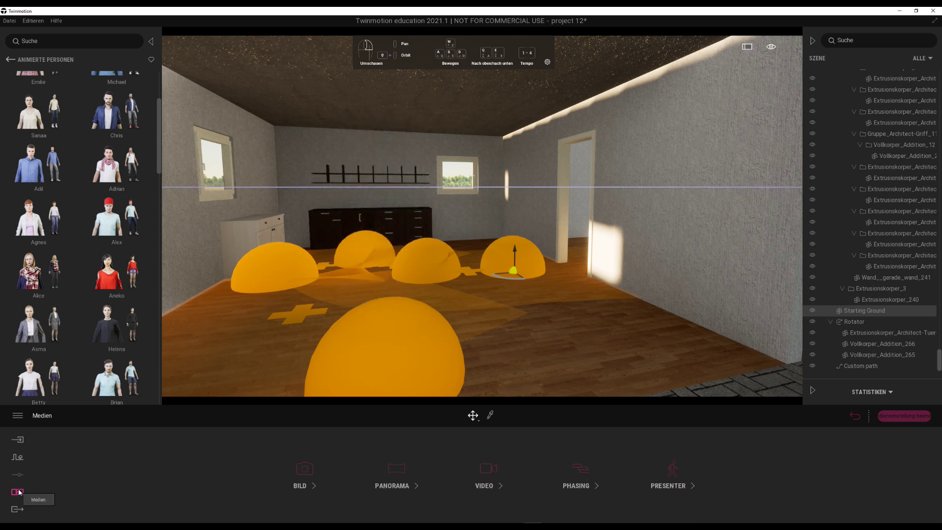
left_click(675, 479)
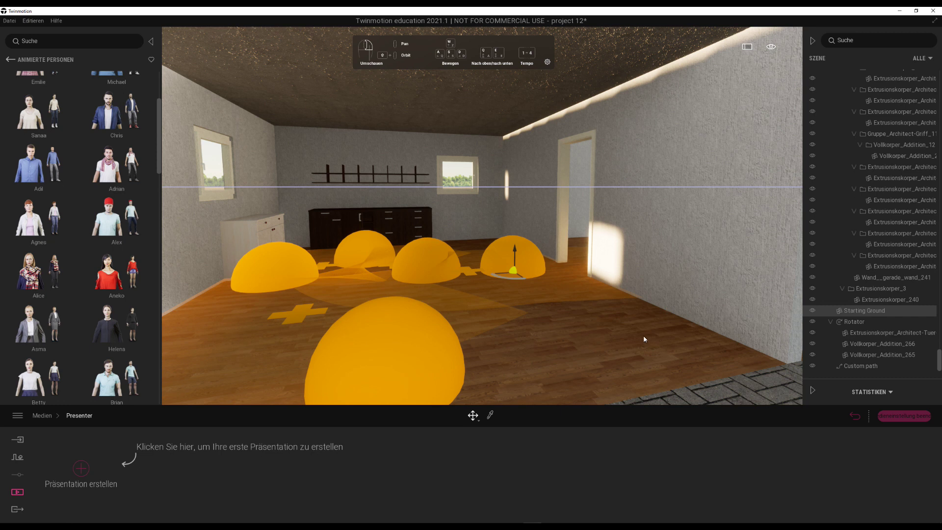
Step: Create Presenter1 and add Image3, Image1, Image4 and Image2 to its timeline in that order
left_click(82, 469)
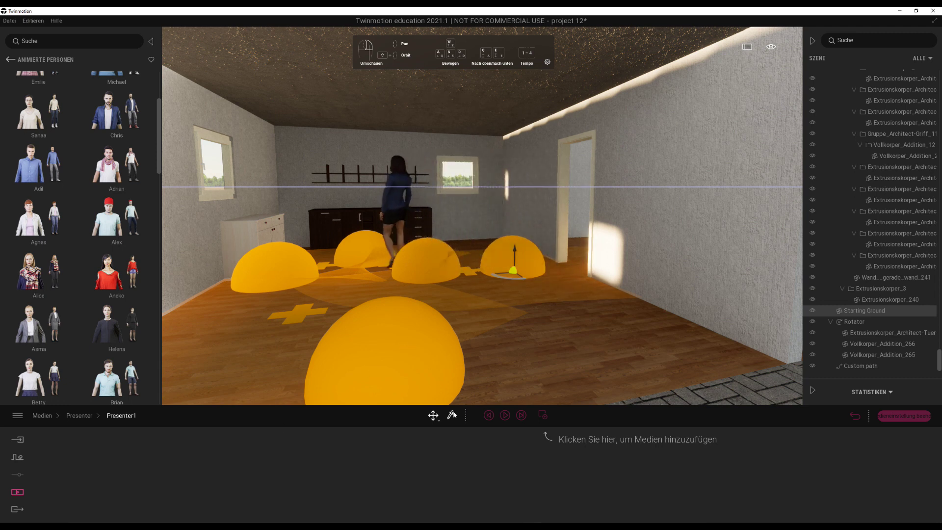
left_click(542, 415)
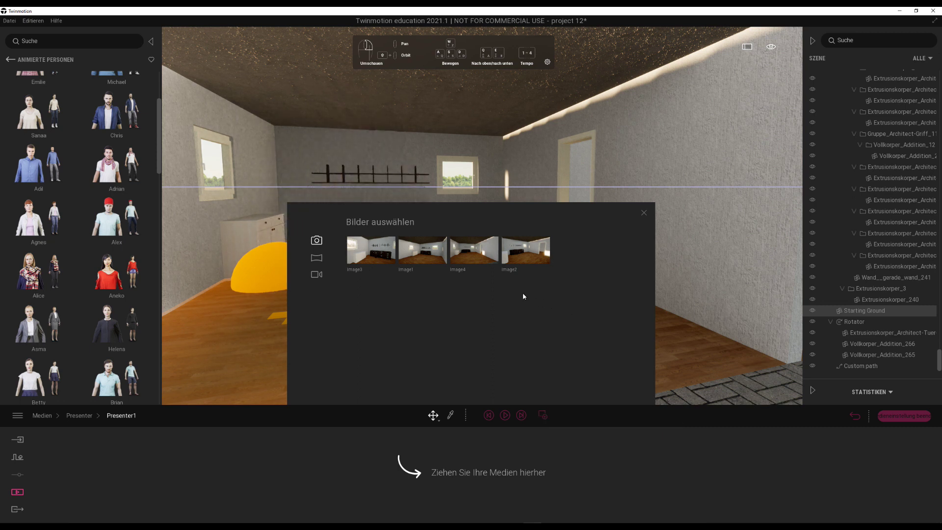
left_click(378, 256)
left_click_drag(423, 248, 565, 469)
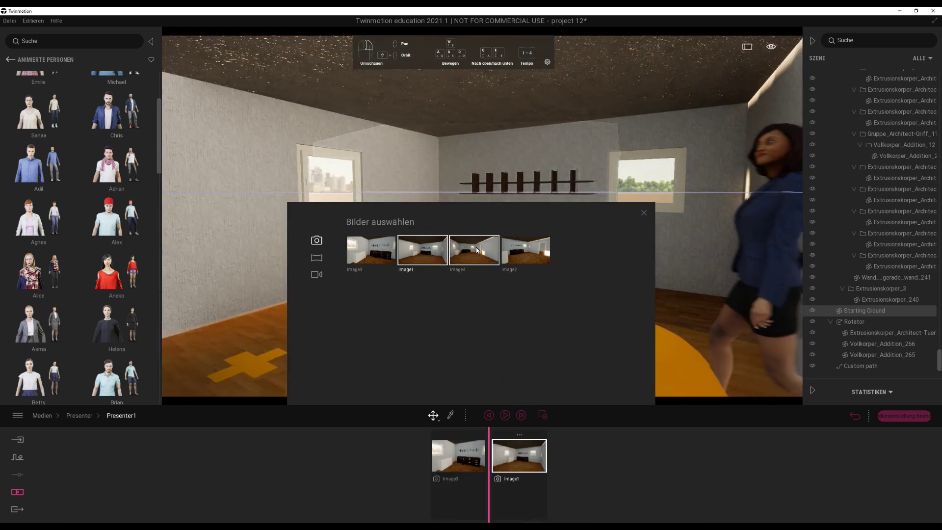
left_click_drag(476, 249, 588, 461)
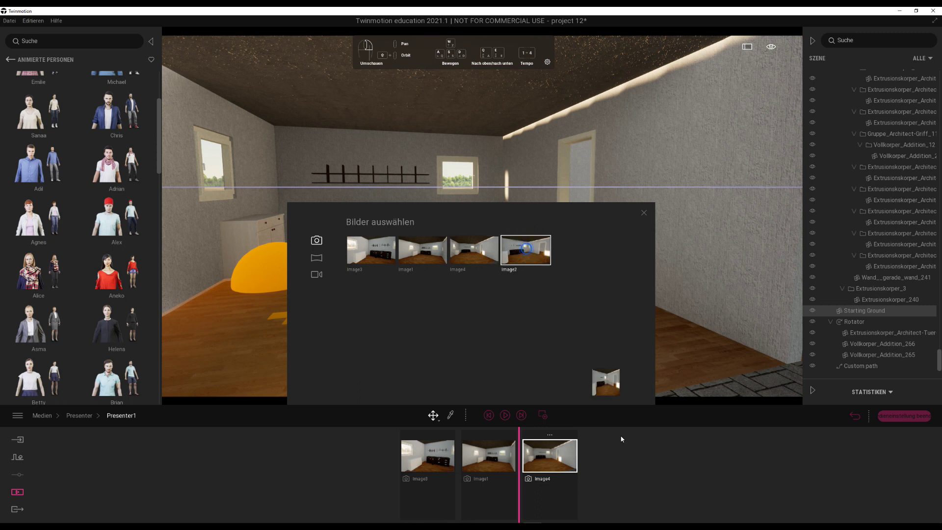
left_click_drag(528, 251, 621, 458)
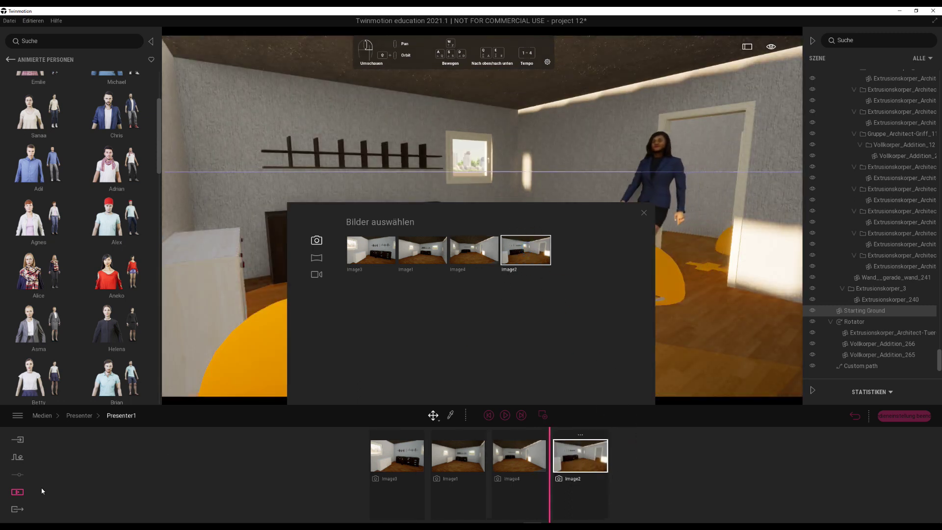
left_click(17, 510)
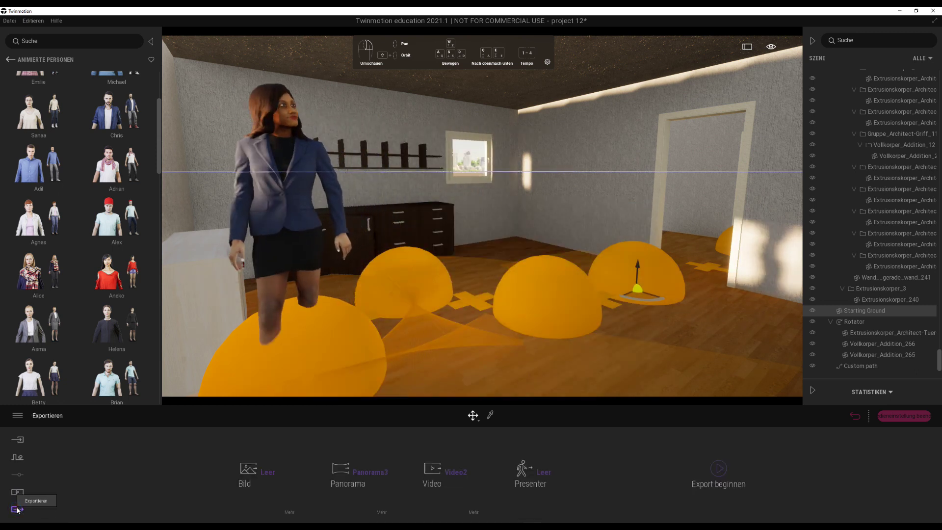
Step: Choose Presenter1 in the Presenter export slot and export it to an output folder
left_click(529, 466)
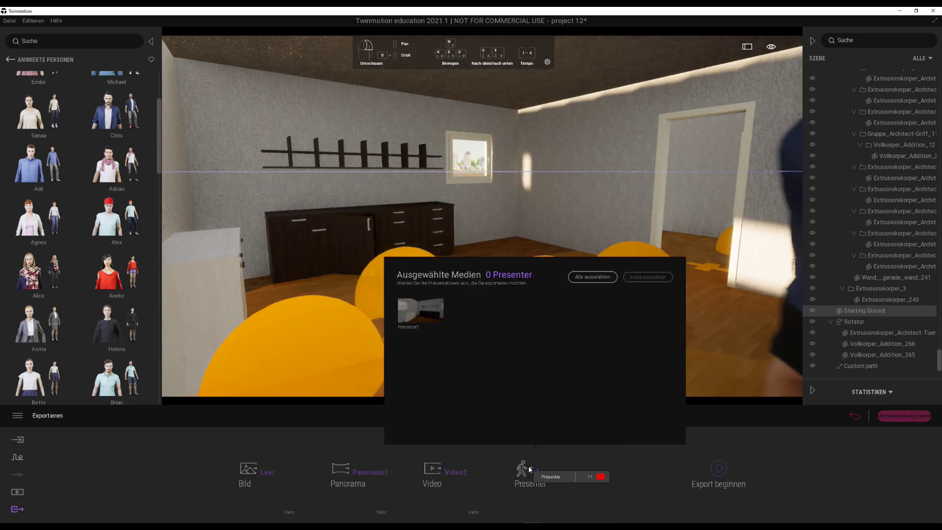
left_click(409, 311)
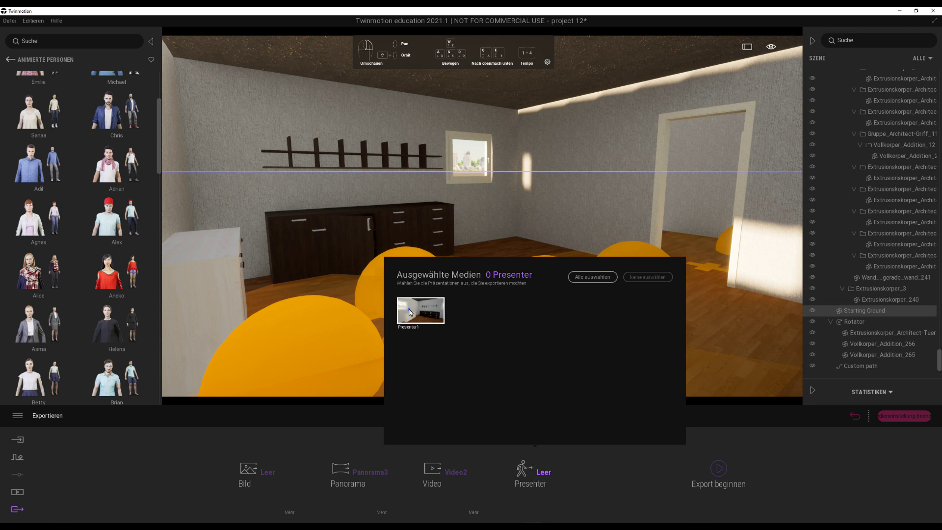
left_click(720, 469)
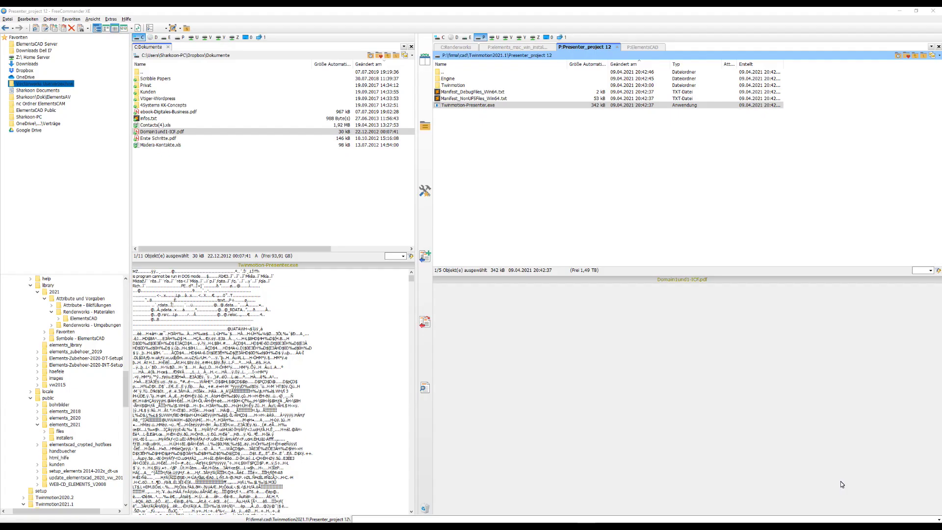
Step: Run Twinmotion-Presenter.exe from the Presenter_project 12 folder
left_click(481, 107)
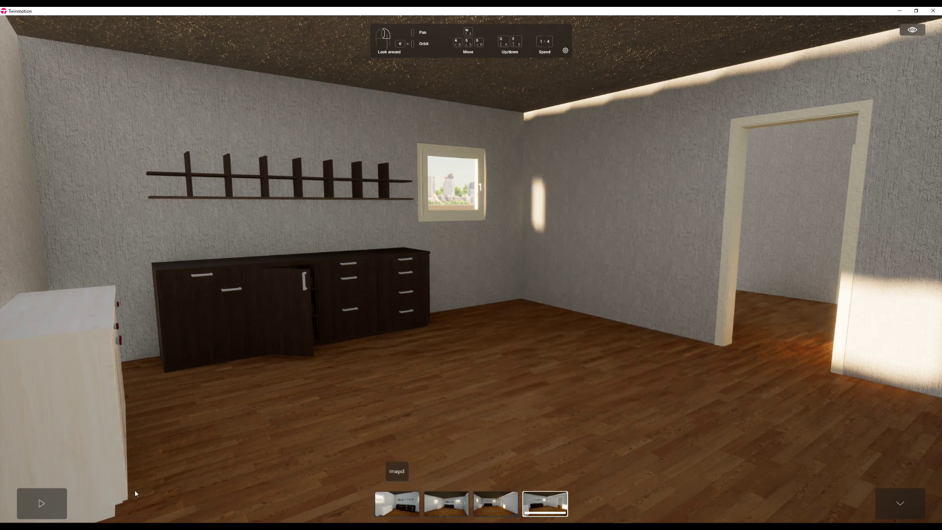
Step: Play the four-image presentation with the walking woman animated, then play the Video2_001 clip
left_click(40, 504)
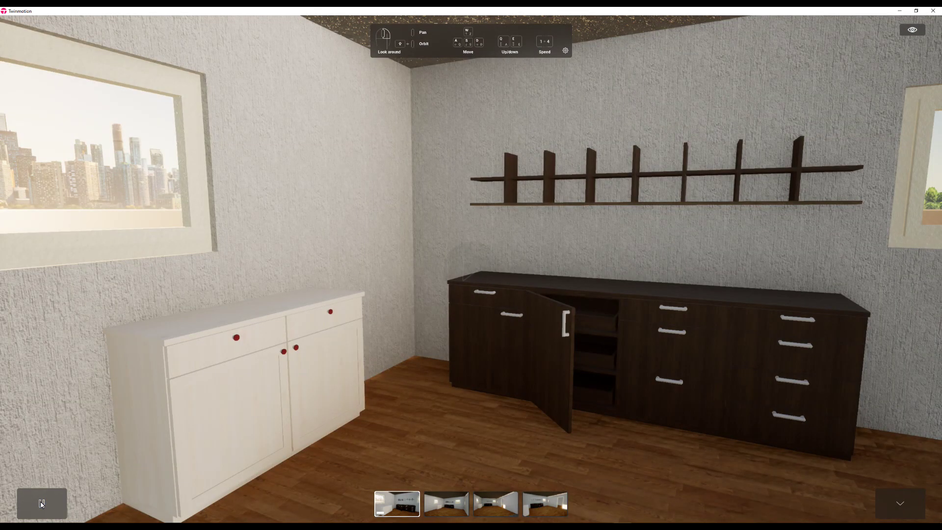
left_click(42, 504)
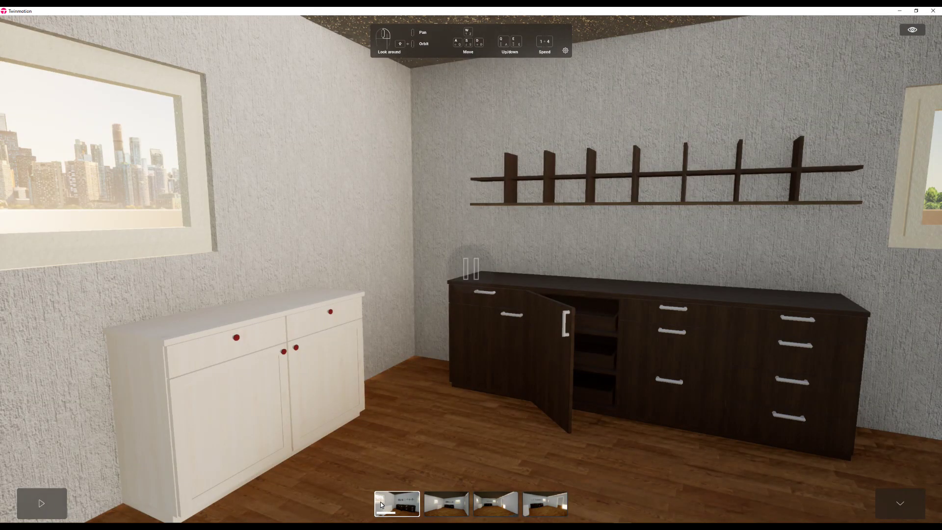
left_click(41, 504)
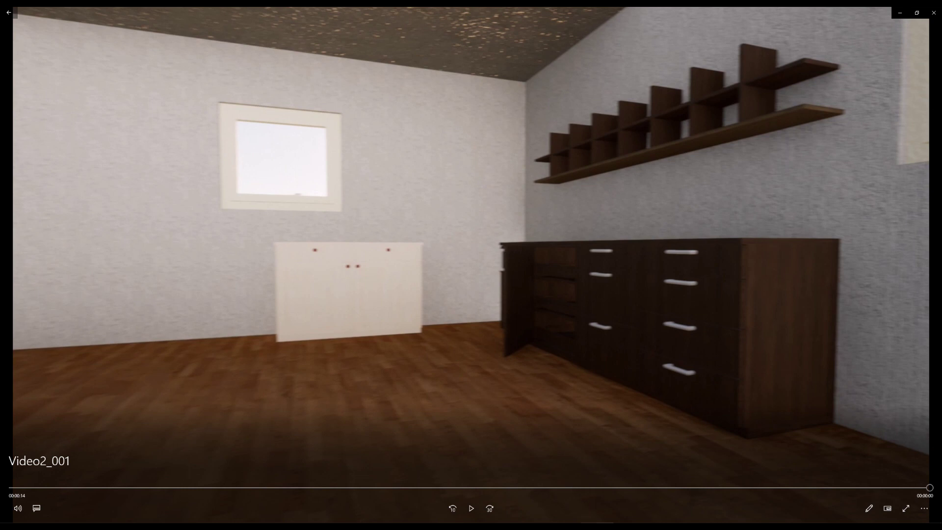
key("space")
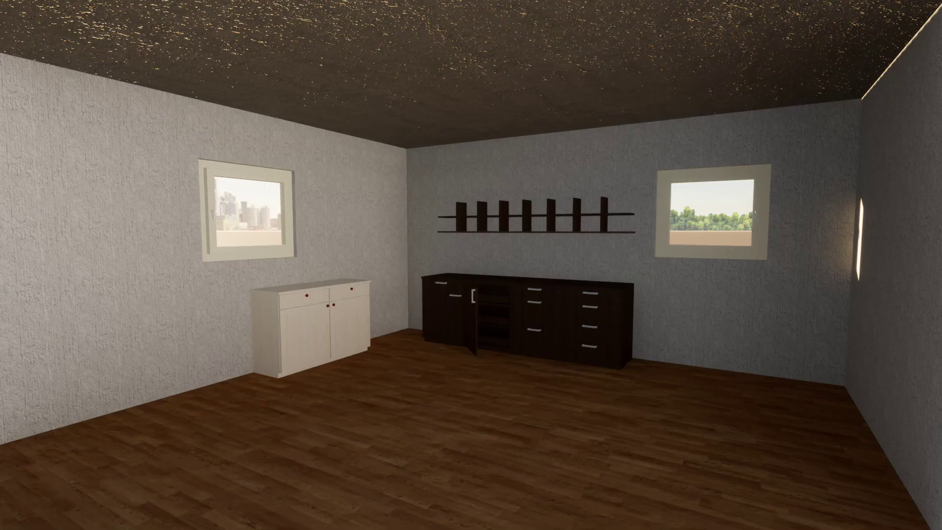